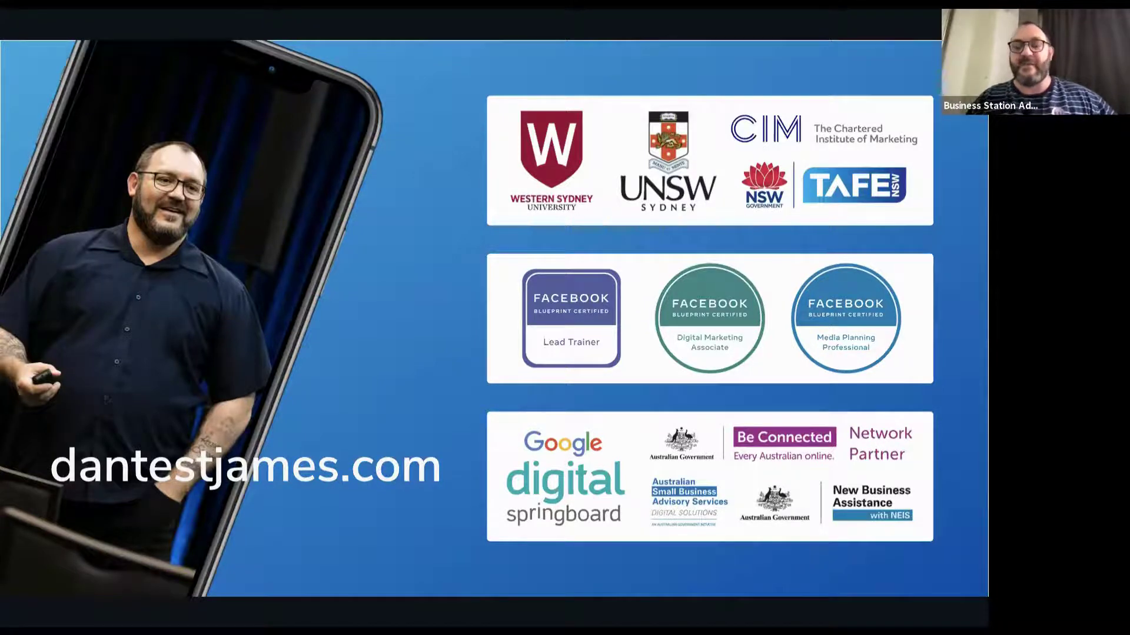
Advance the presentation to the final "Let's Go!" slide and exit the full-screen view.
mouse_move(961, 324)
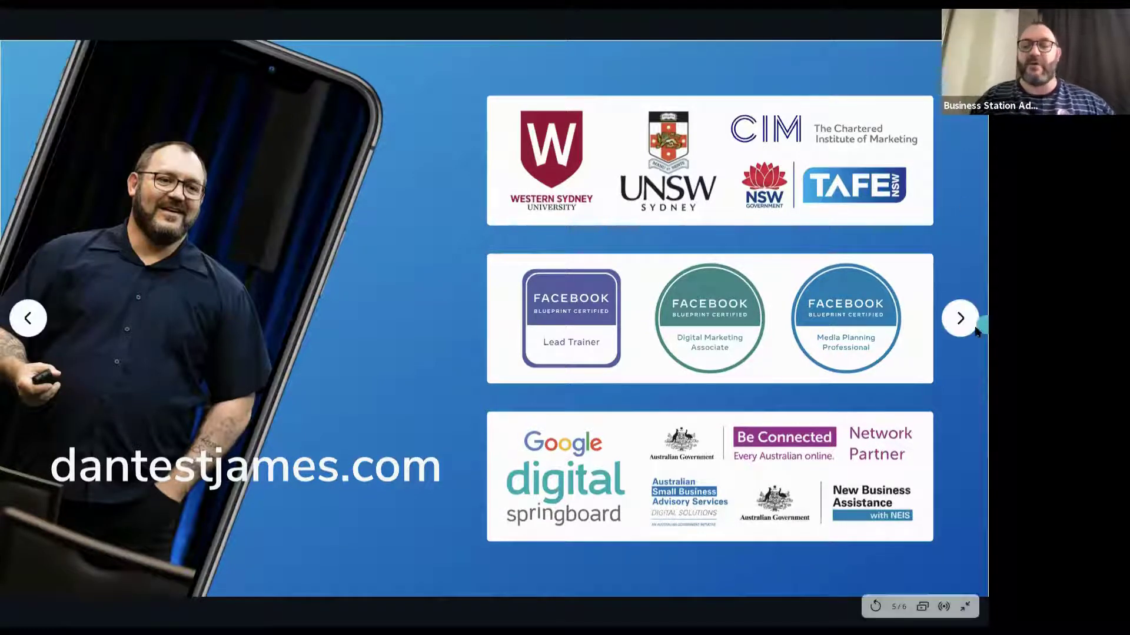
left_click(961, 324)
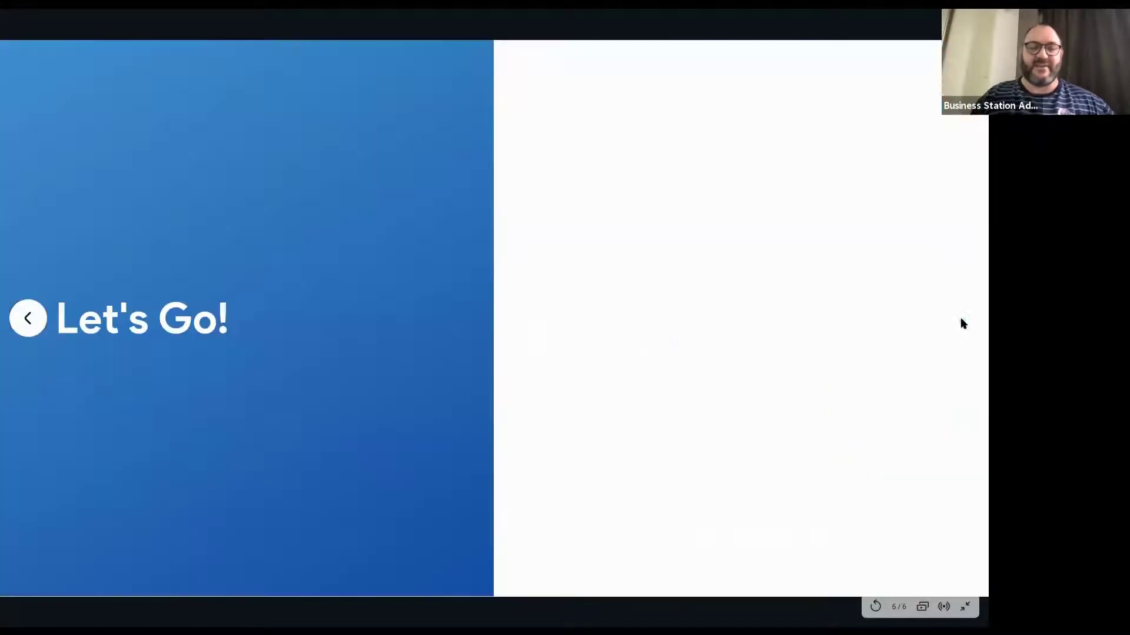
left_click(962, 325)
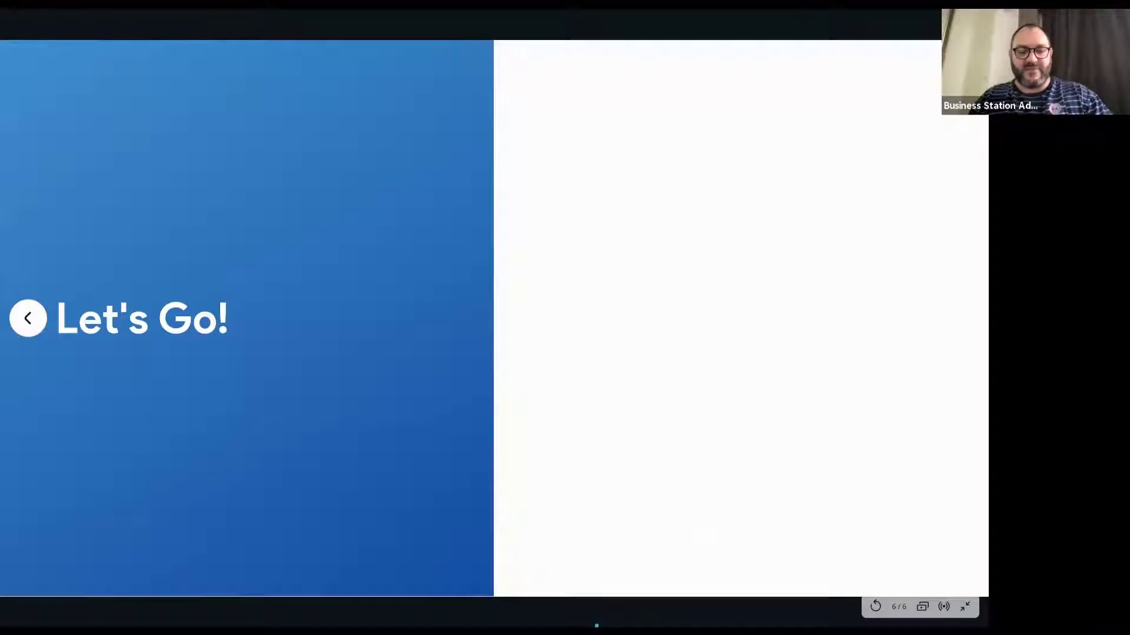
key("Escape")
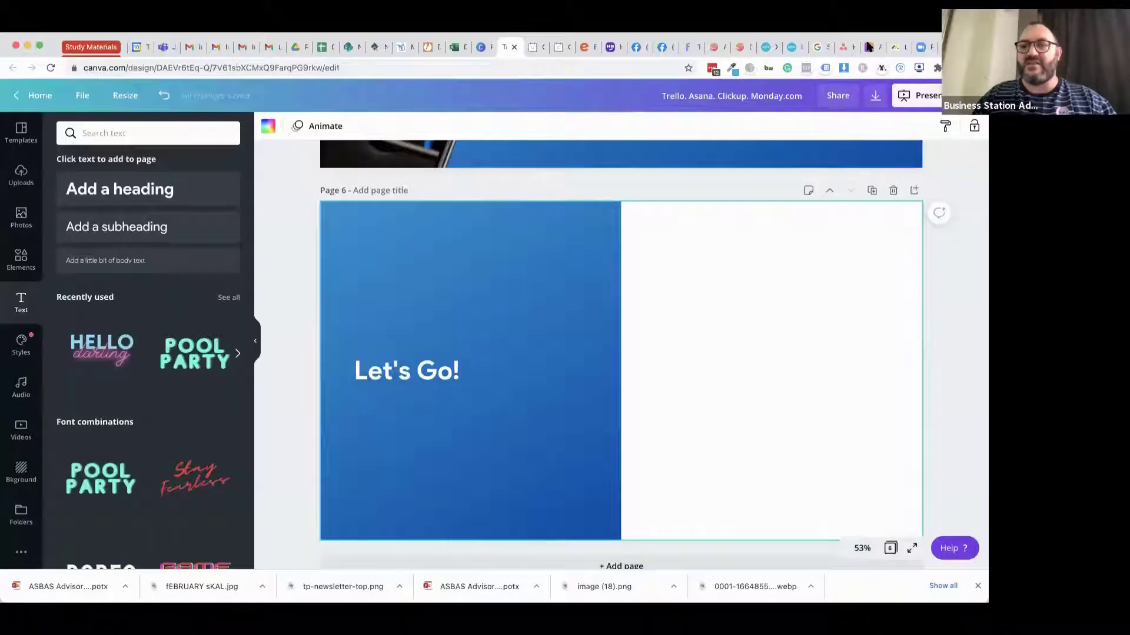
Switch to the Trello sign-up and create an Atlassian account with the prefilled Google account details.
left_click(817, 51)
left_click(451, 317)
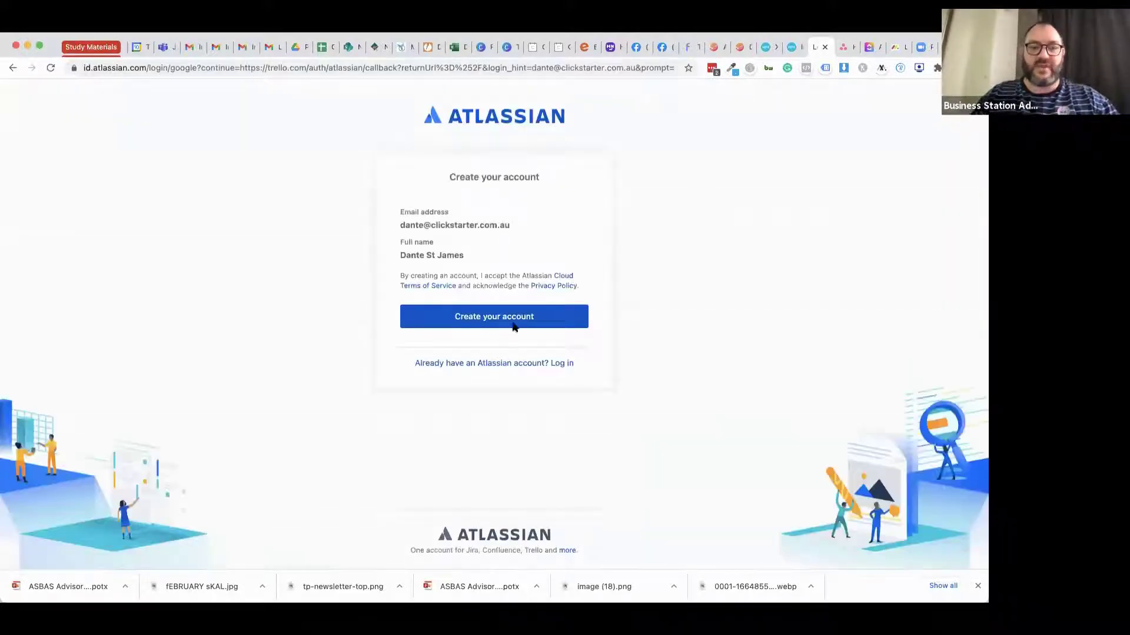
left_click(495, 321)
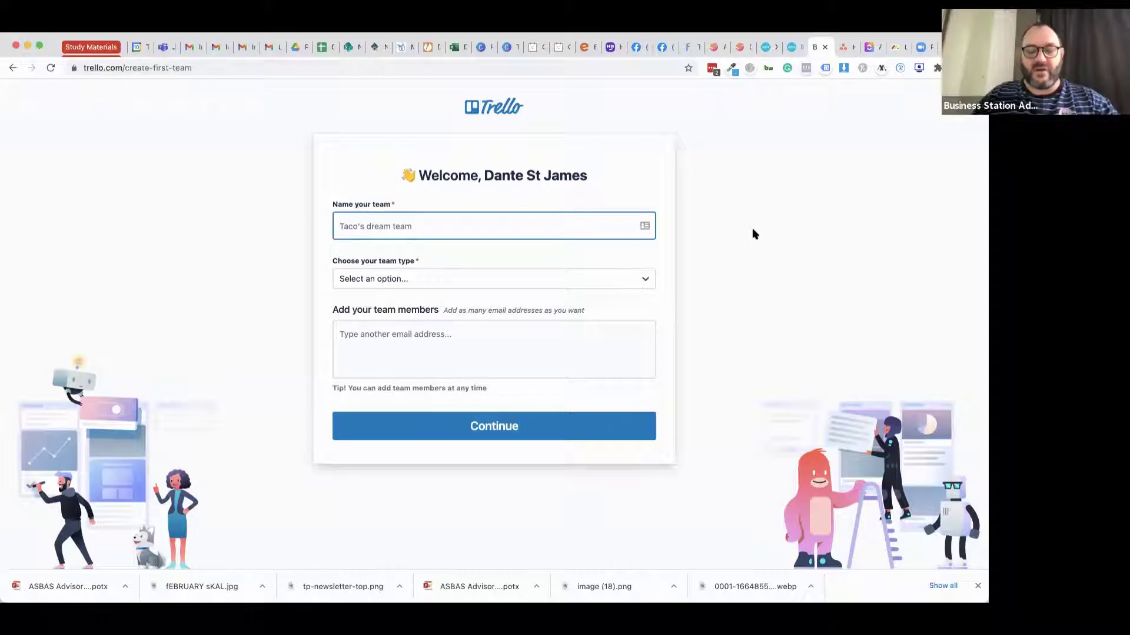
Name the new Trello team, set its type to Marketing and continue without adding team members.
type("Dante")
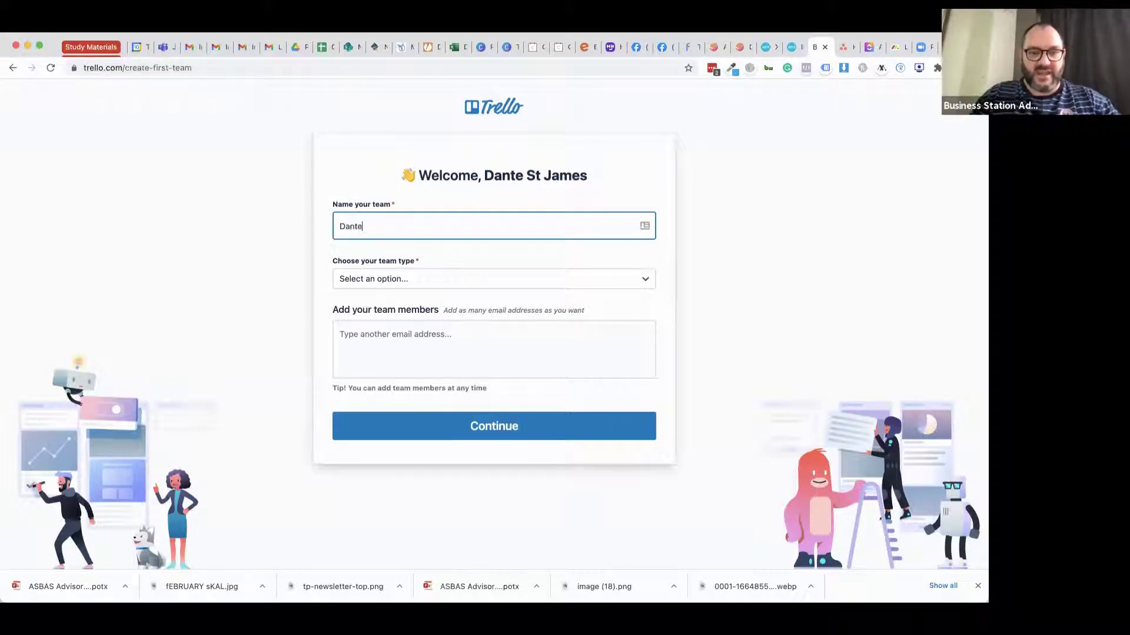
type(" Angle")
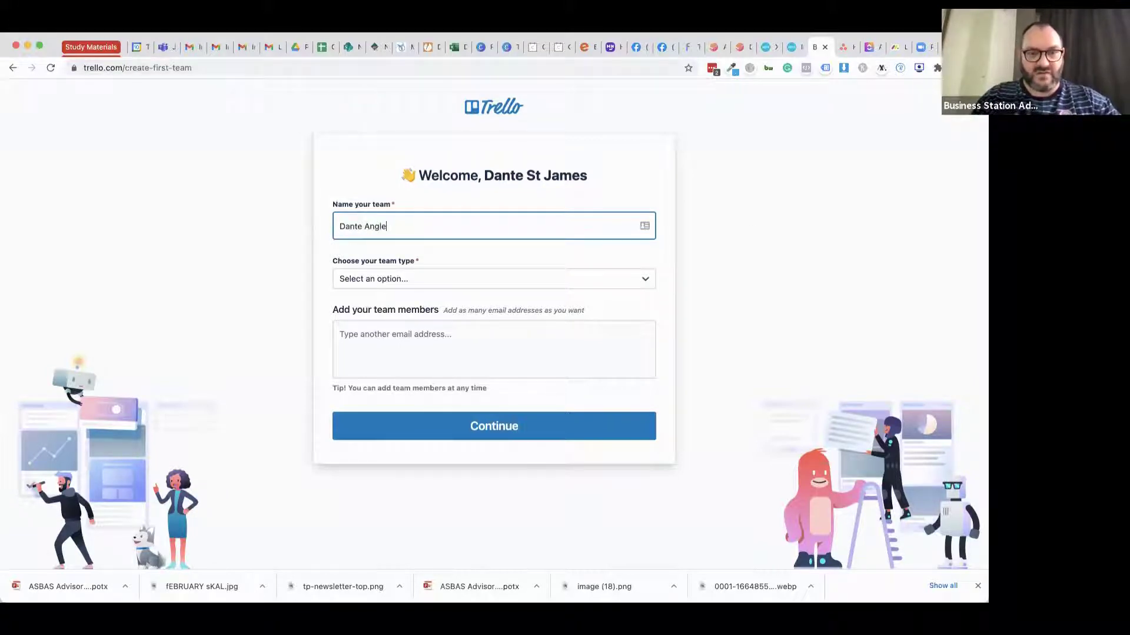
key("BackSpace")
key("BackSpace")
type("els")
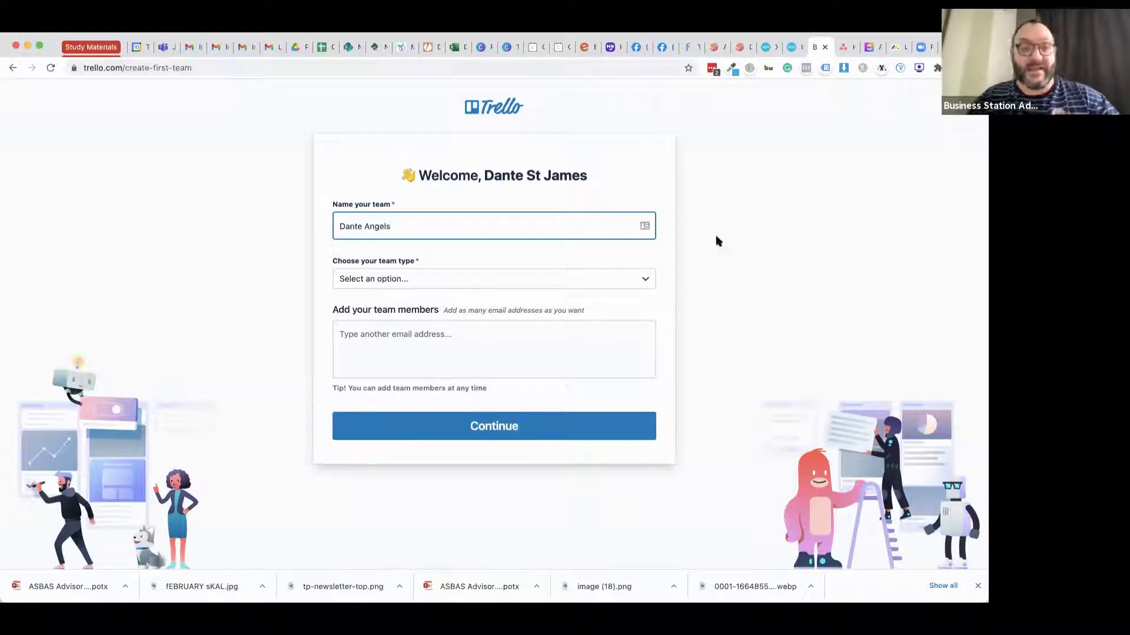
left_click(421, 283)
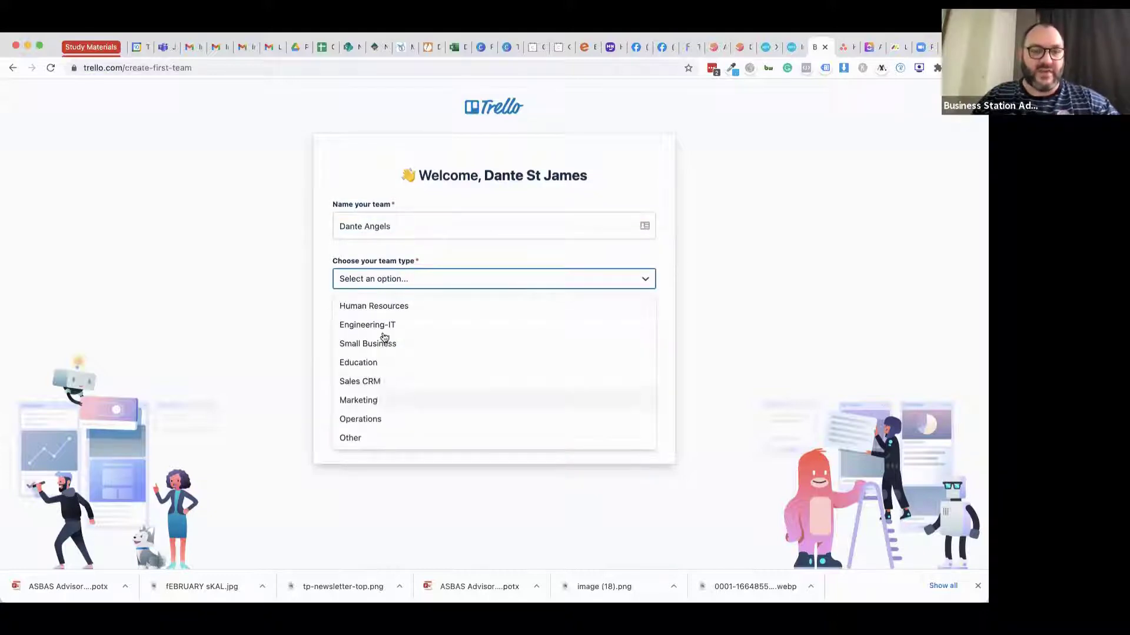
left_click(371, 400)
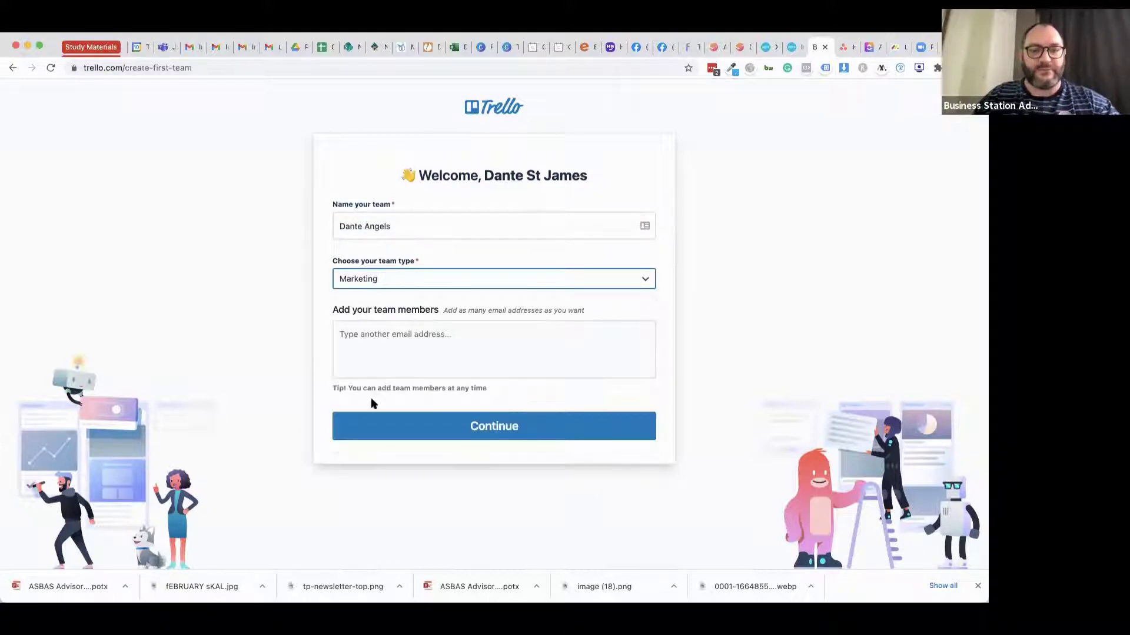
left_click(386, 336)
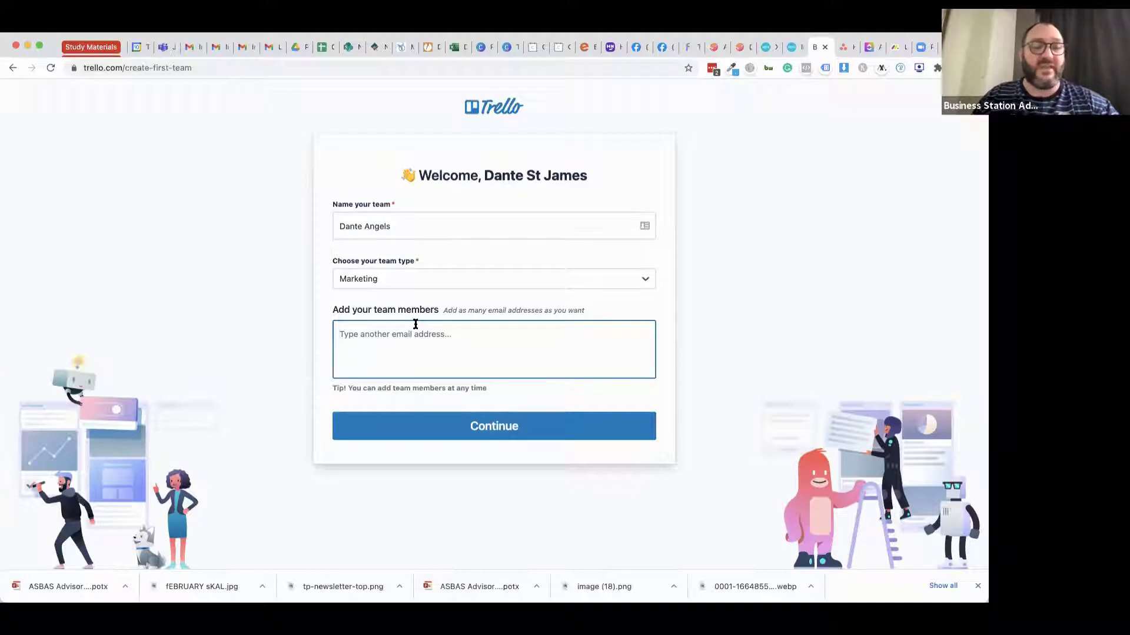
left_click(494, 431)
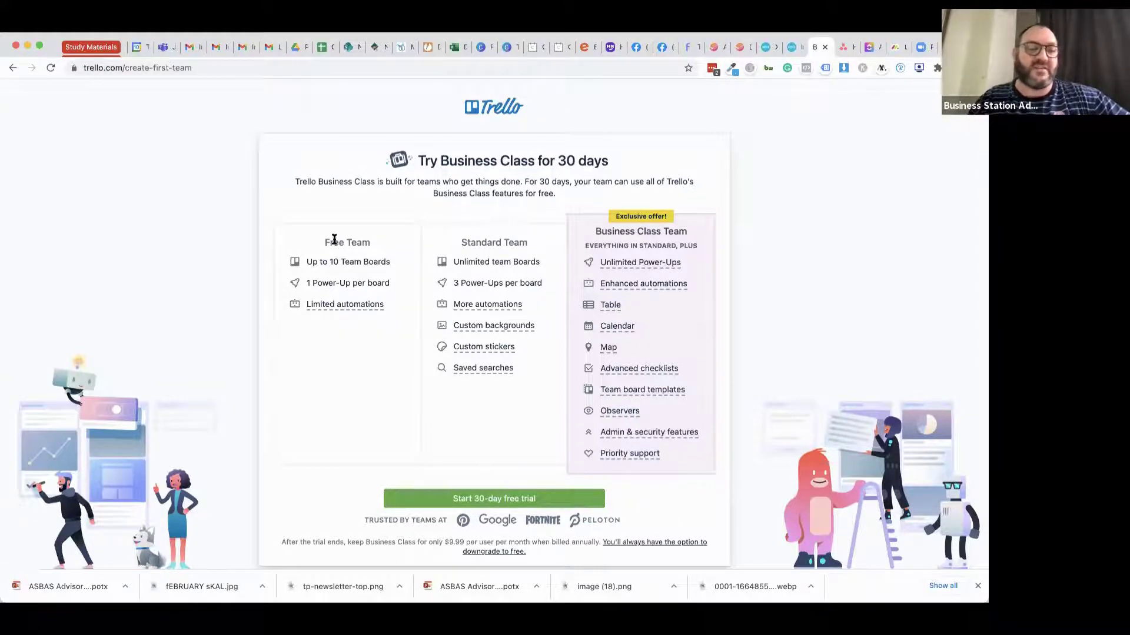
Review the free team's automation limits, proceed past the Business Class offer and hide the Getting Started list.
mouse_move(332, 310)
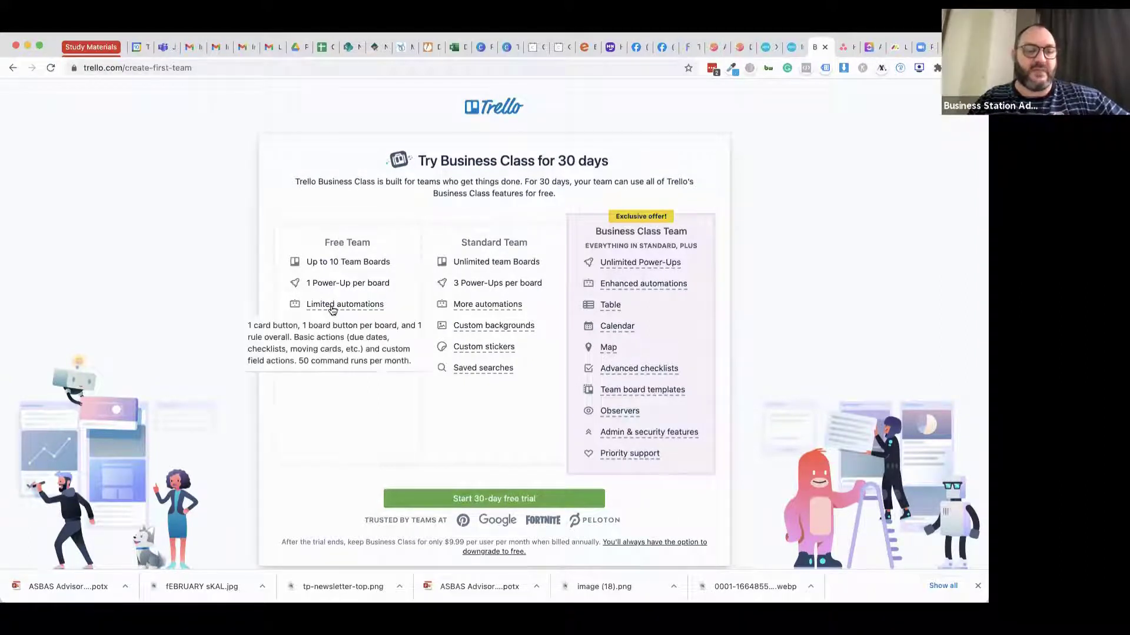
left_click(484, 500)
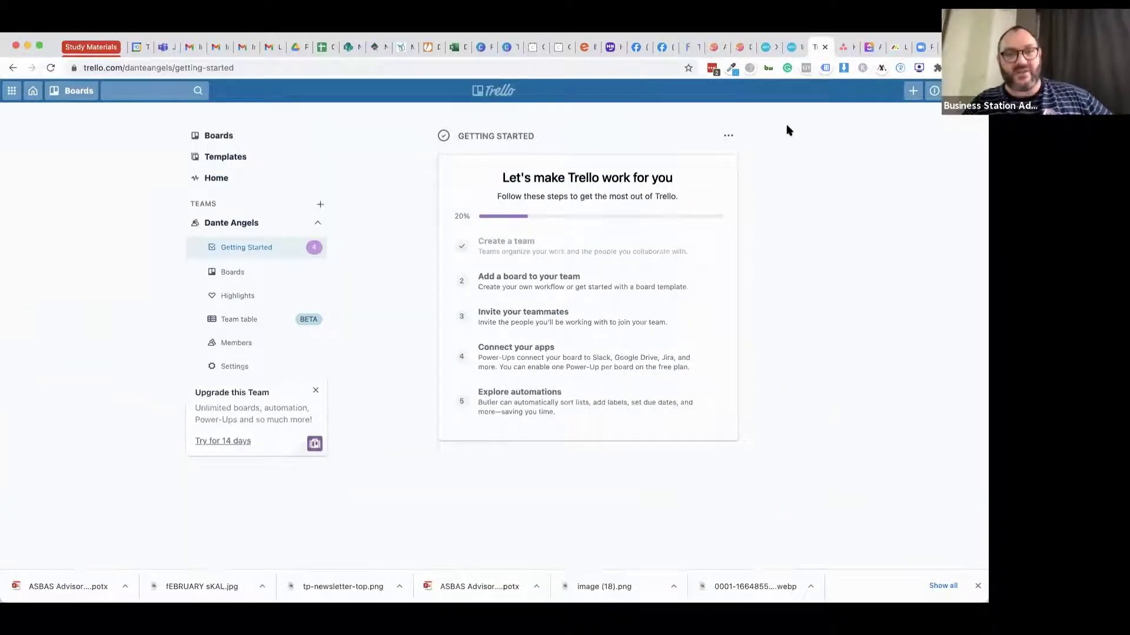
left_click(729, 136)
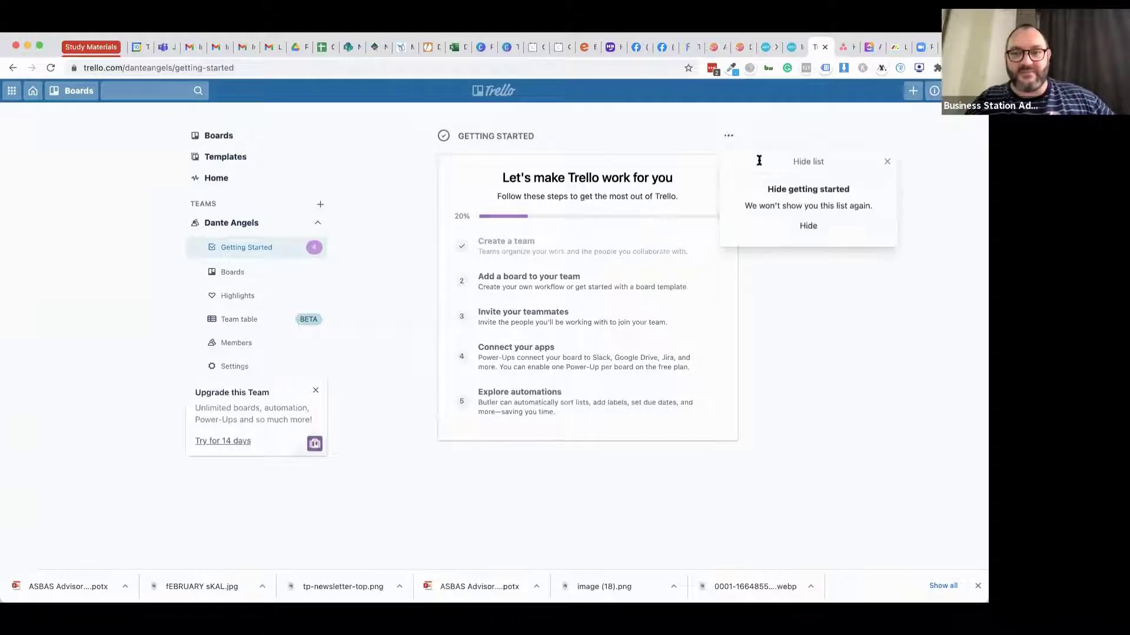
left_click(818, 228)
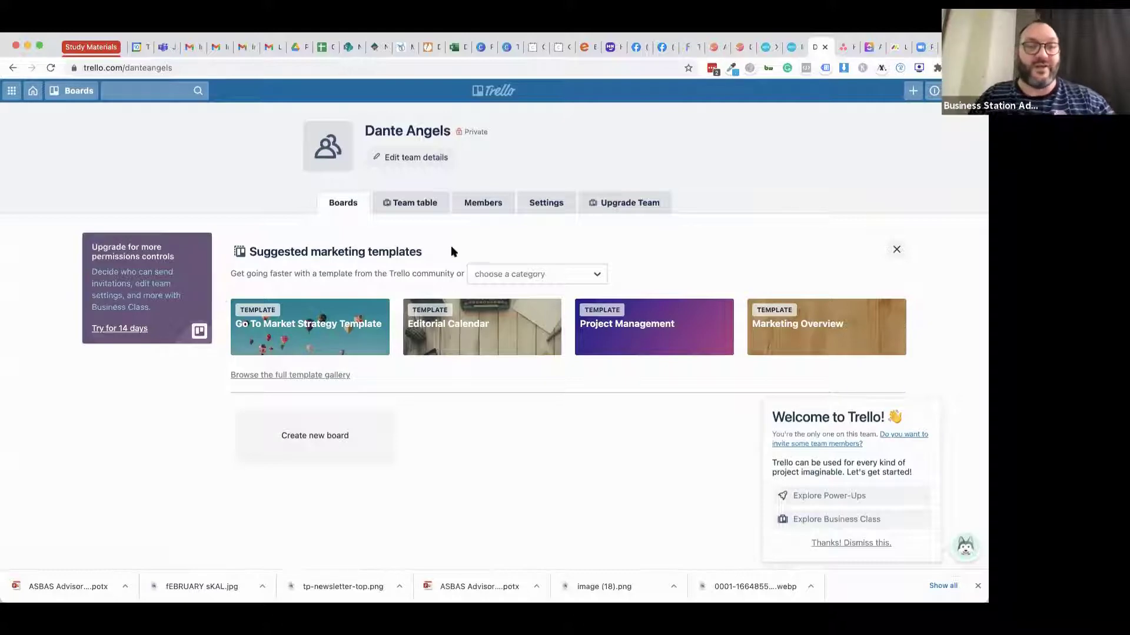
Create a team-visible board titled "Team Workflow" with a green background.
left_click(301, 440)
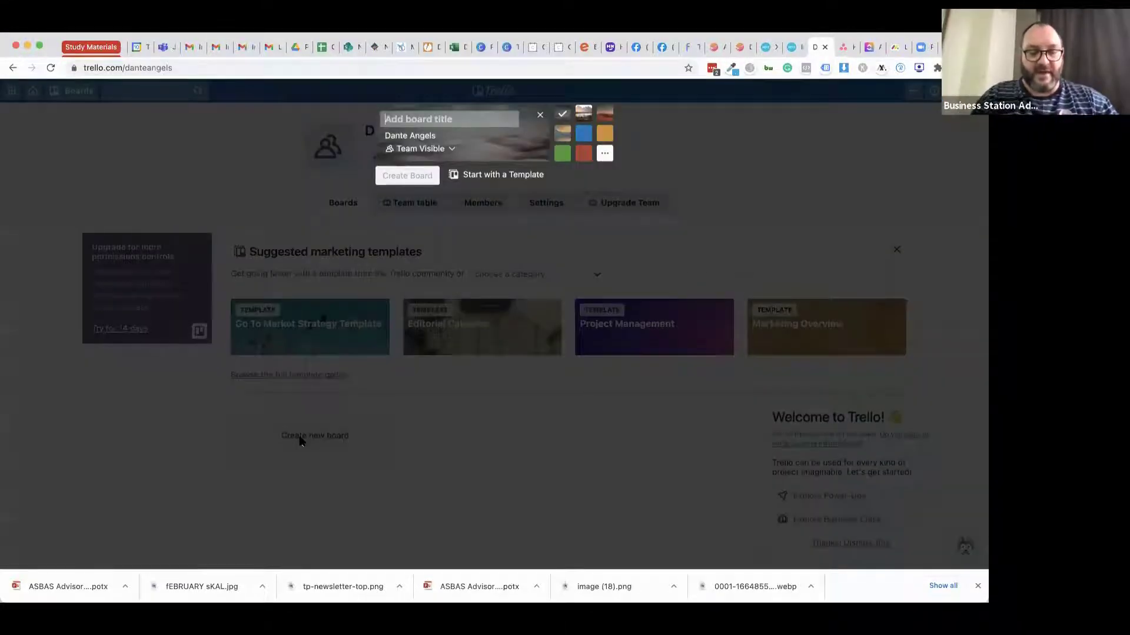
type("Team Workflow")
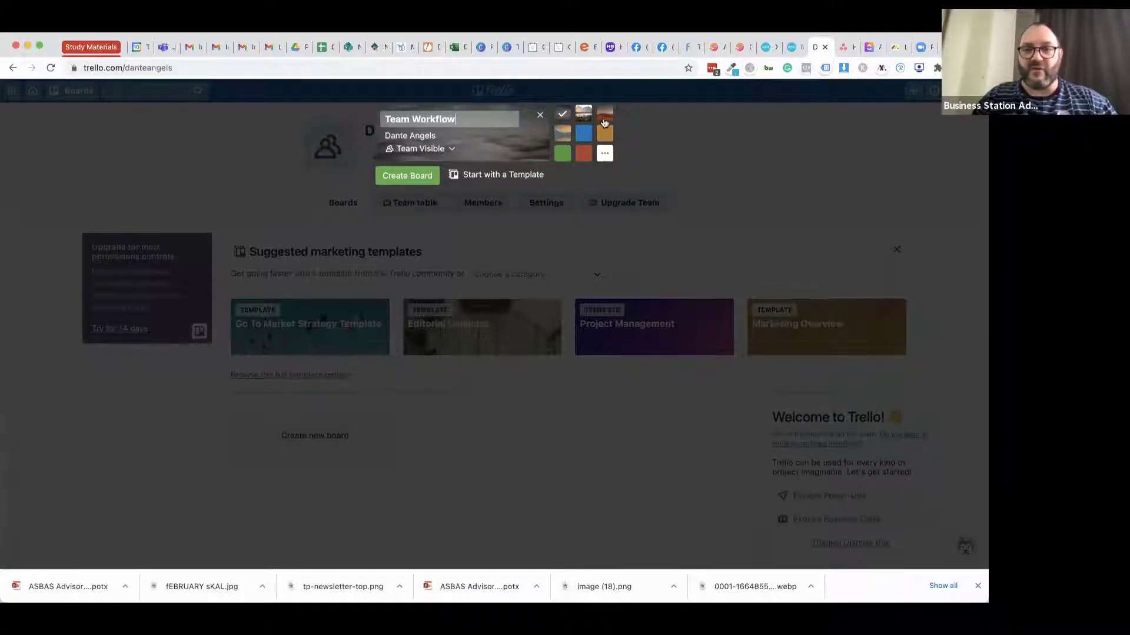
left_click(563, 154)
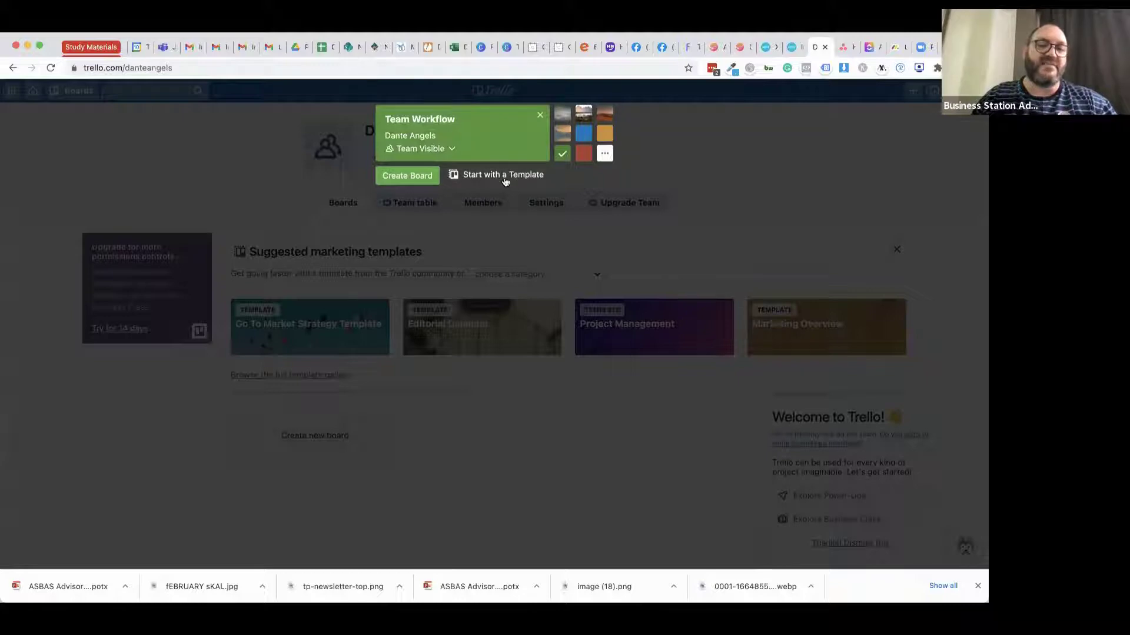
left_click(400, 174)
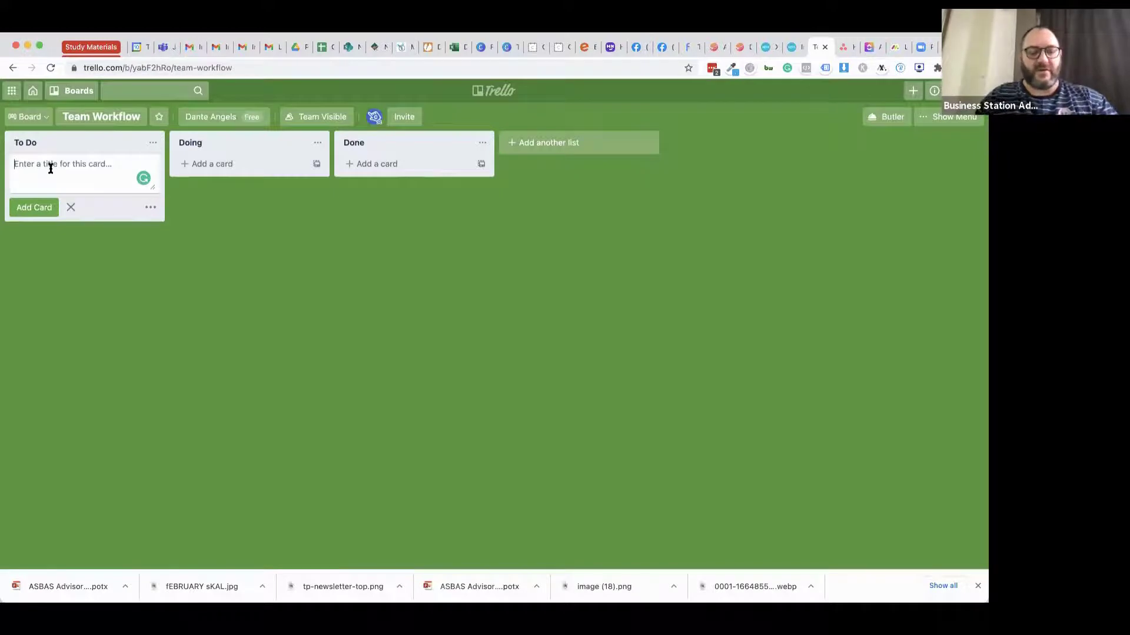
Add a card to the To Do list about calling the client about her website design being ready.
type("Call ")
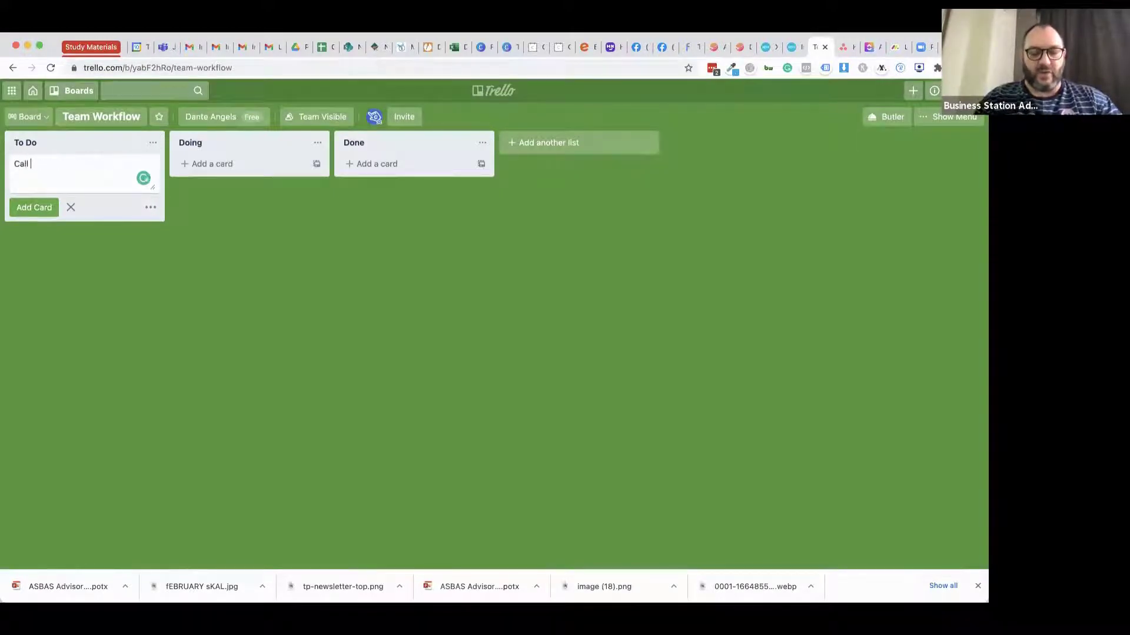
type("Markia about her ")
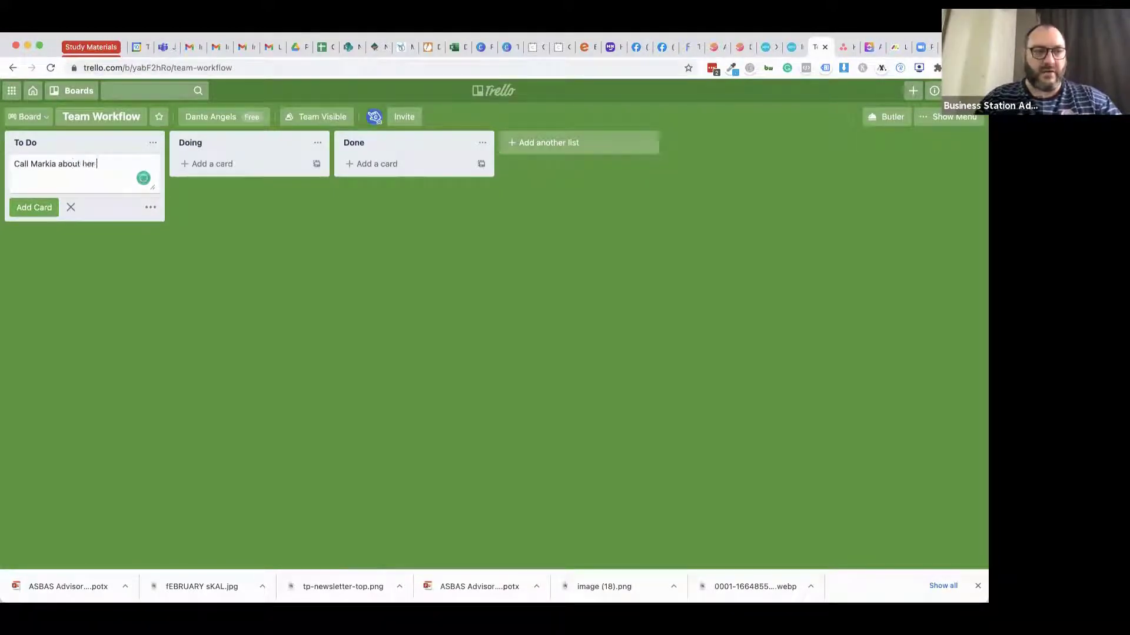
type("website design")
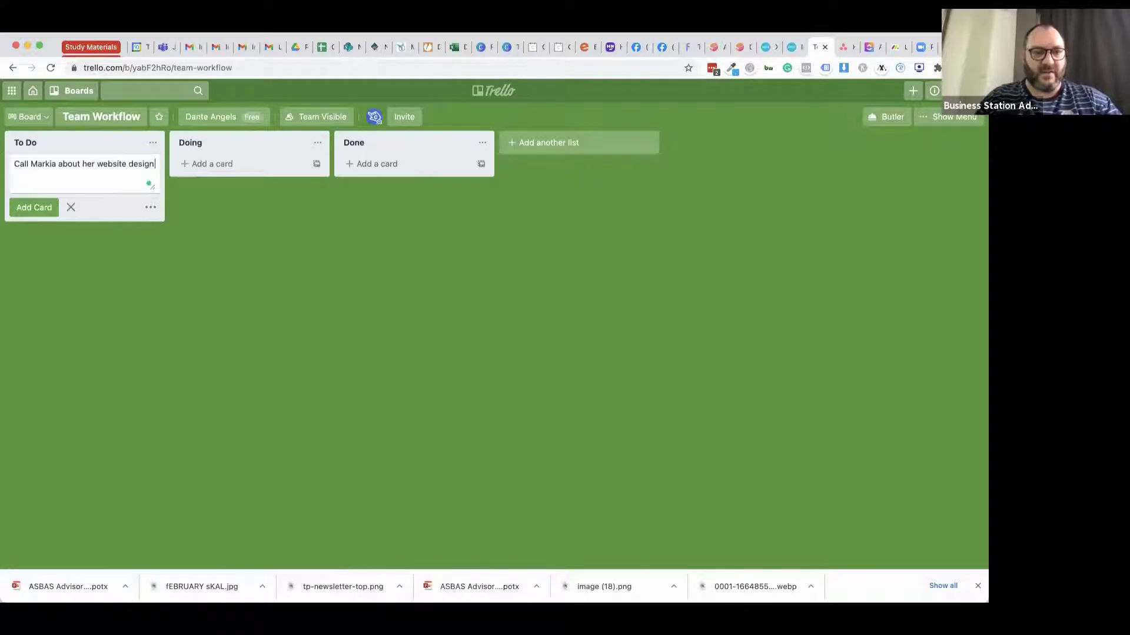
type(" being ready")
key("Return")
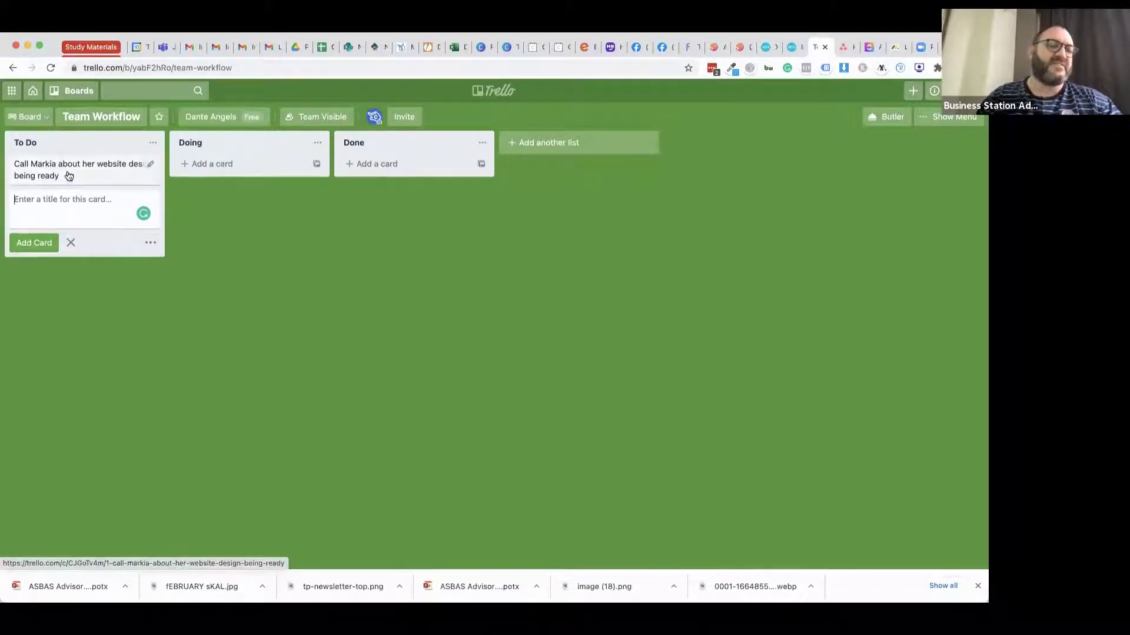
Add the red label to the website design card in To Do and save the card.
left_click(149, 166)
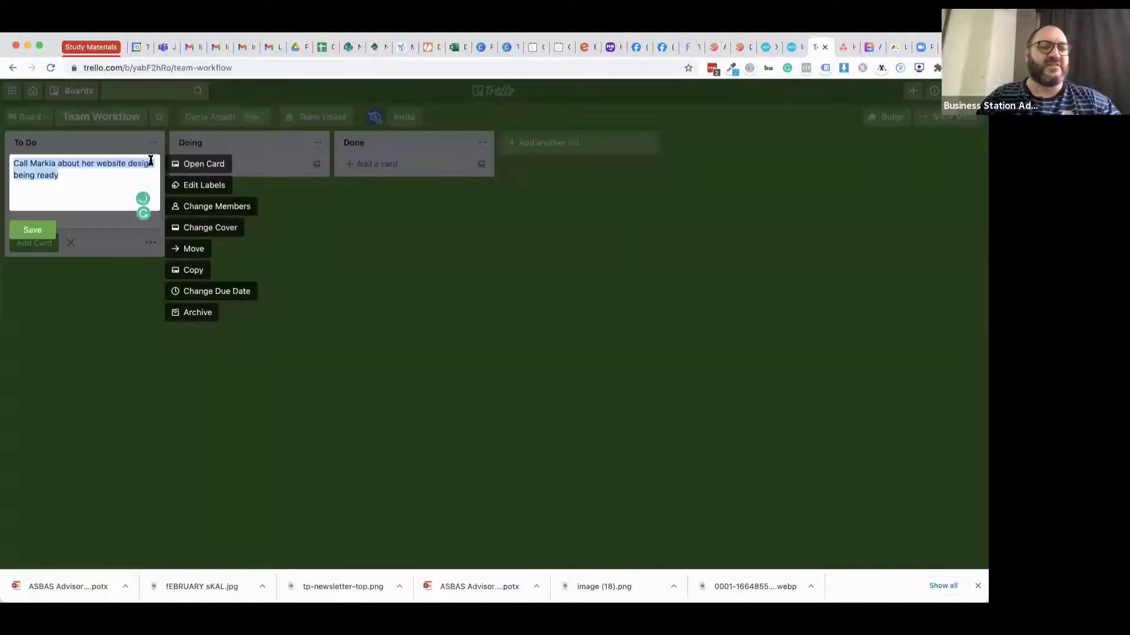
left_click(196, 187)
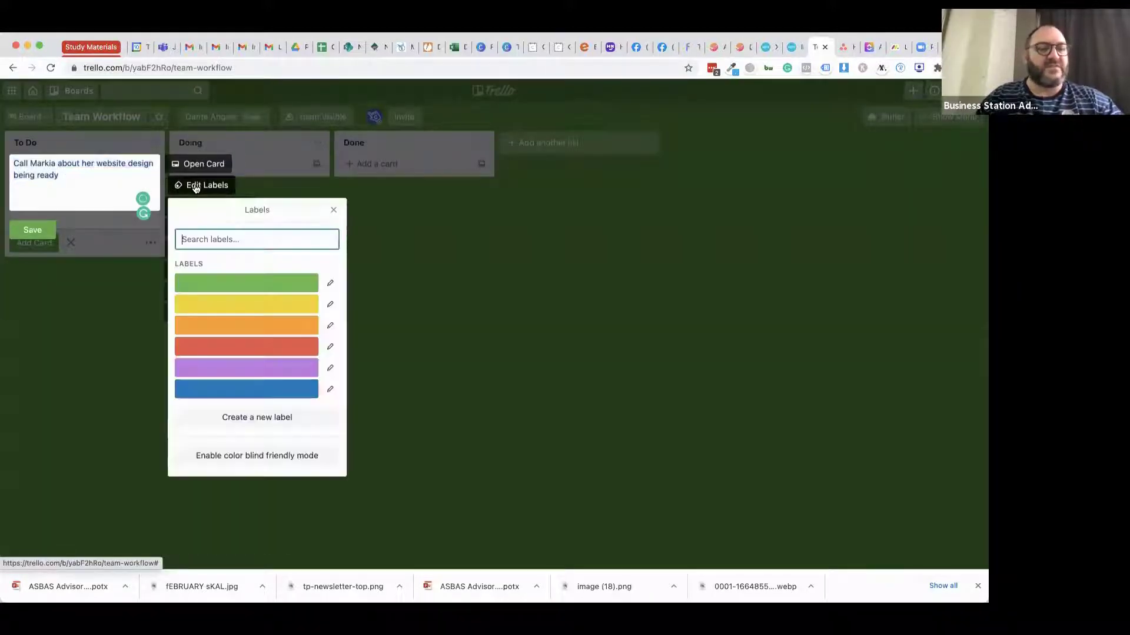
left_click(239, 347)
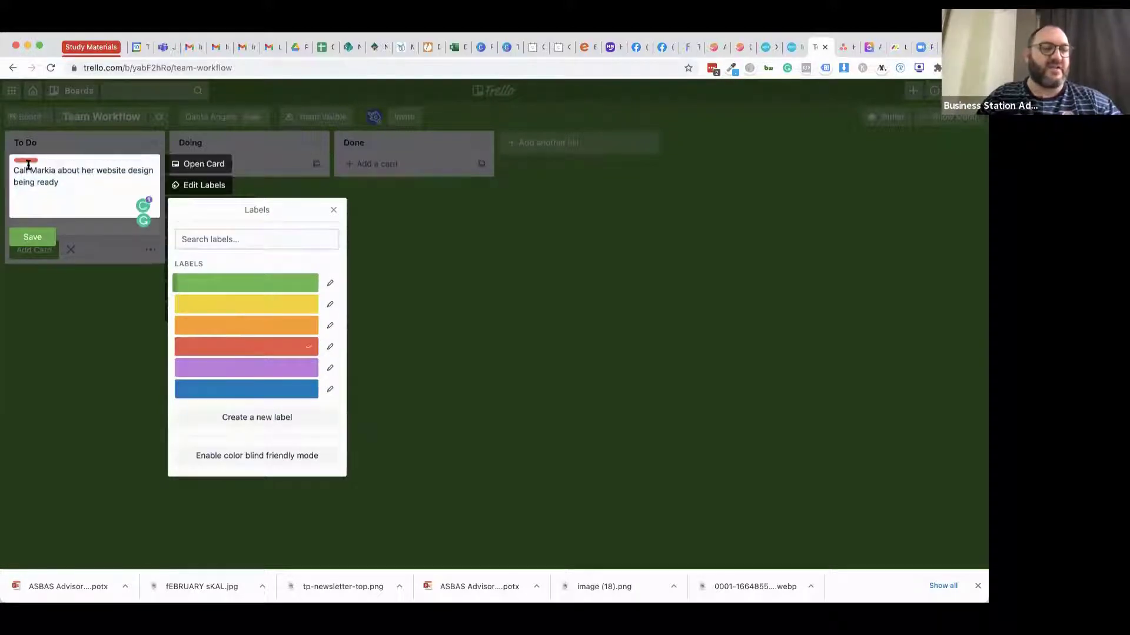
left_click(333, 210)
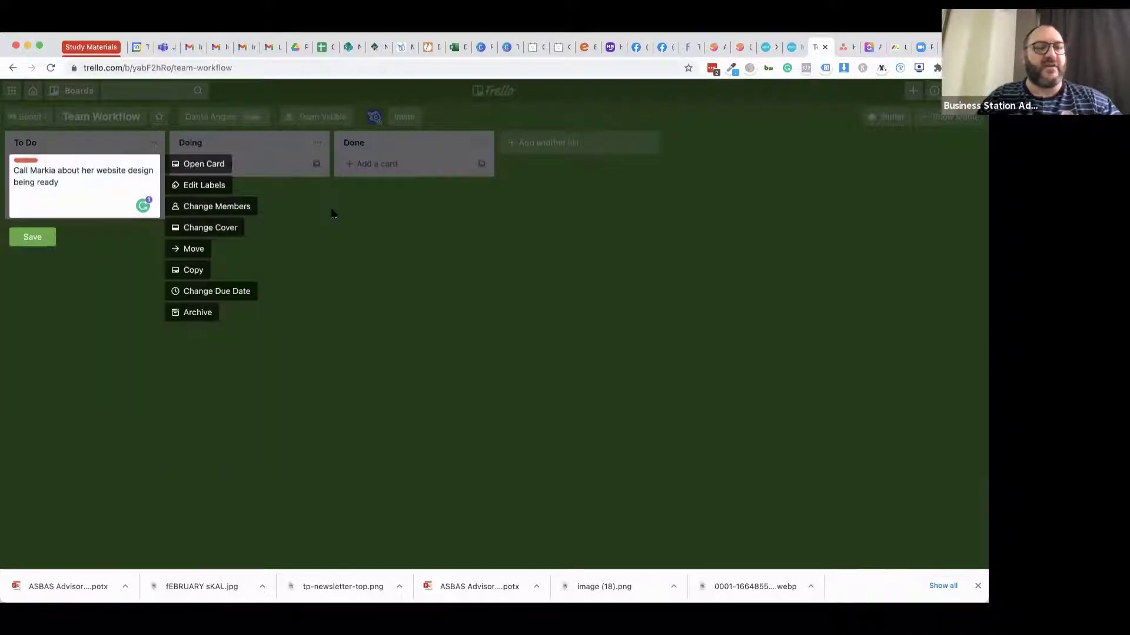
left_click(19, 241)
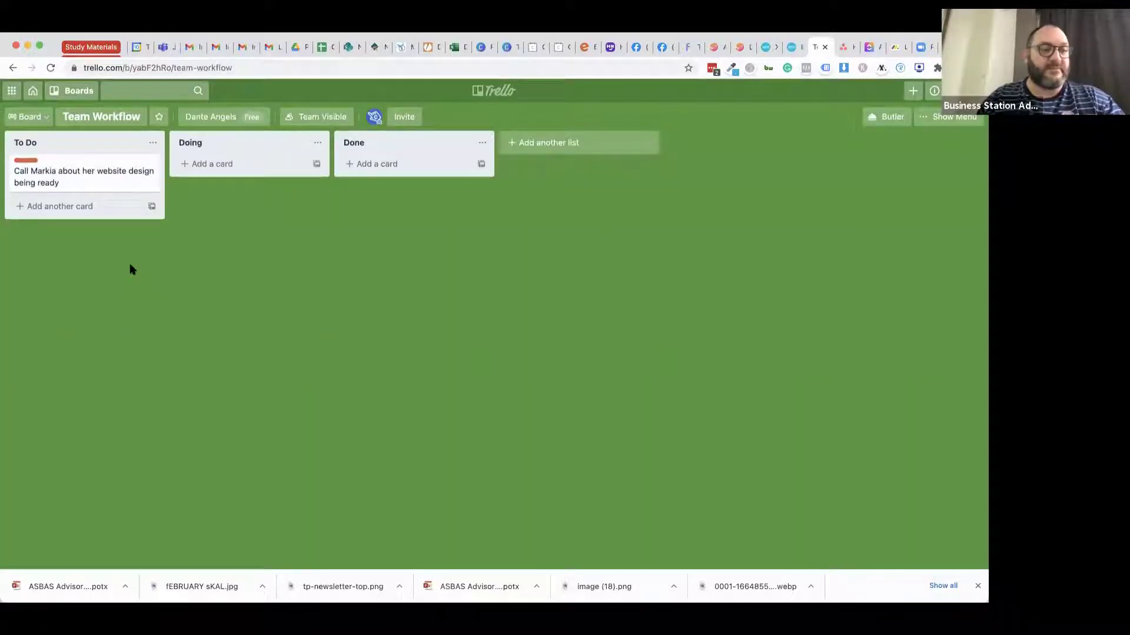
Try an Unsplash mountain photo as the website design card's cover, replace it with the red colour and save.
left_click(153, 167)
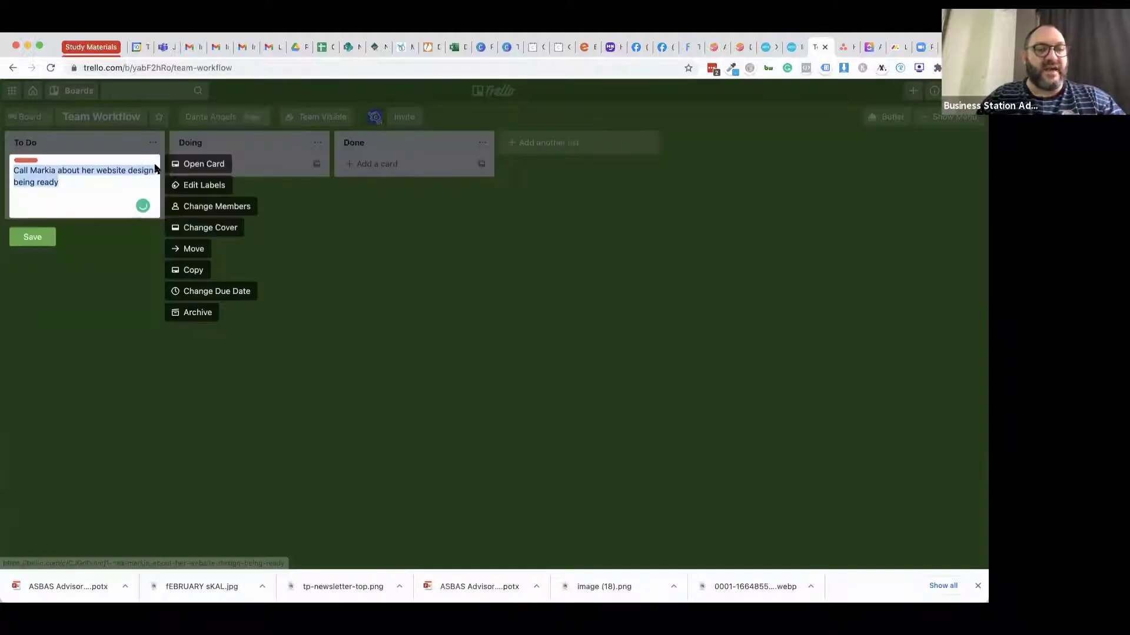
left_click(200, 229)
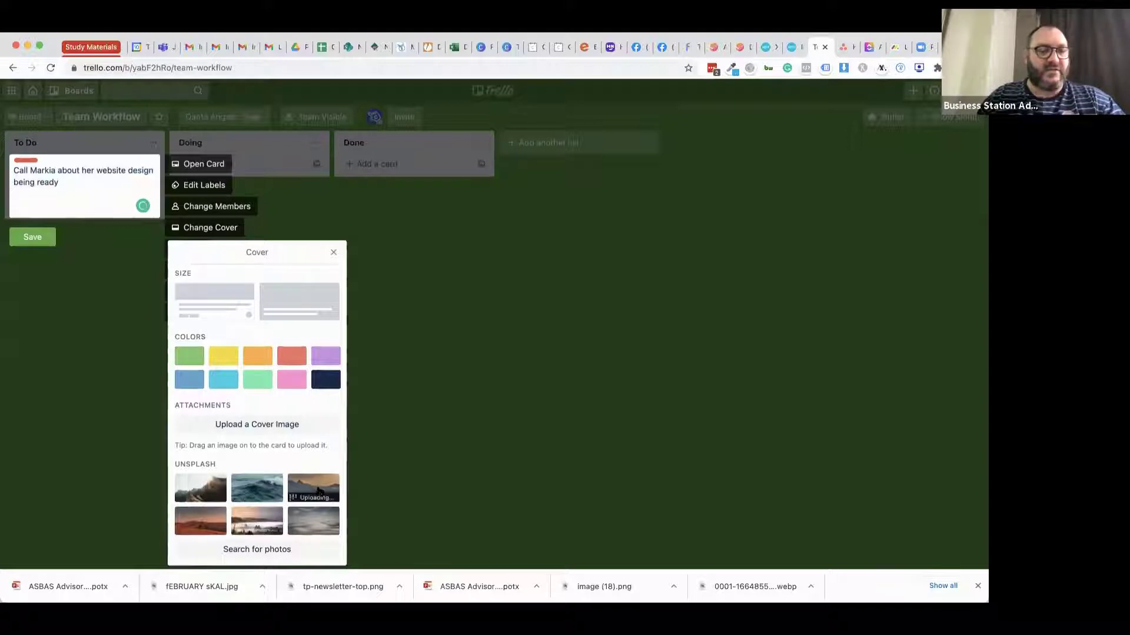
left_click(318, 489)
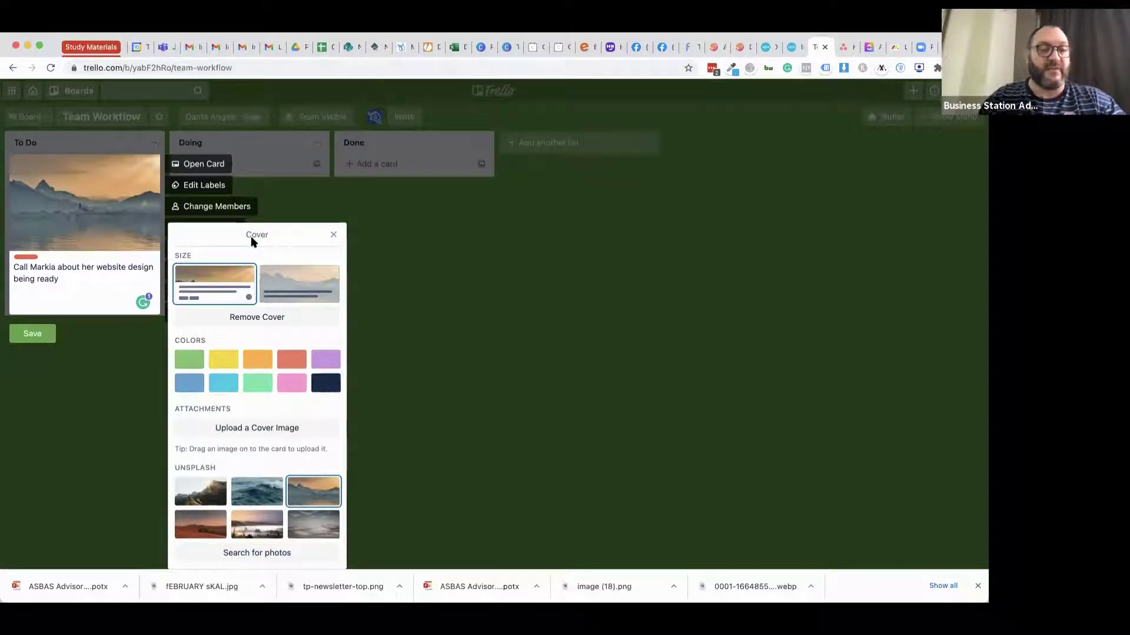
left_click(293, 363)
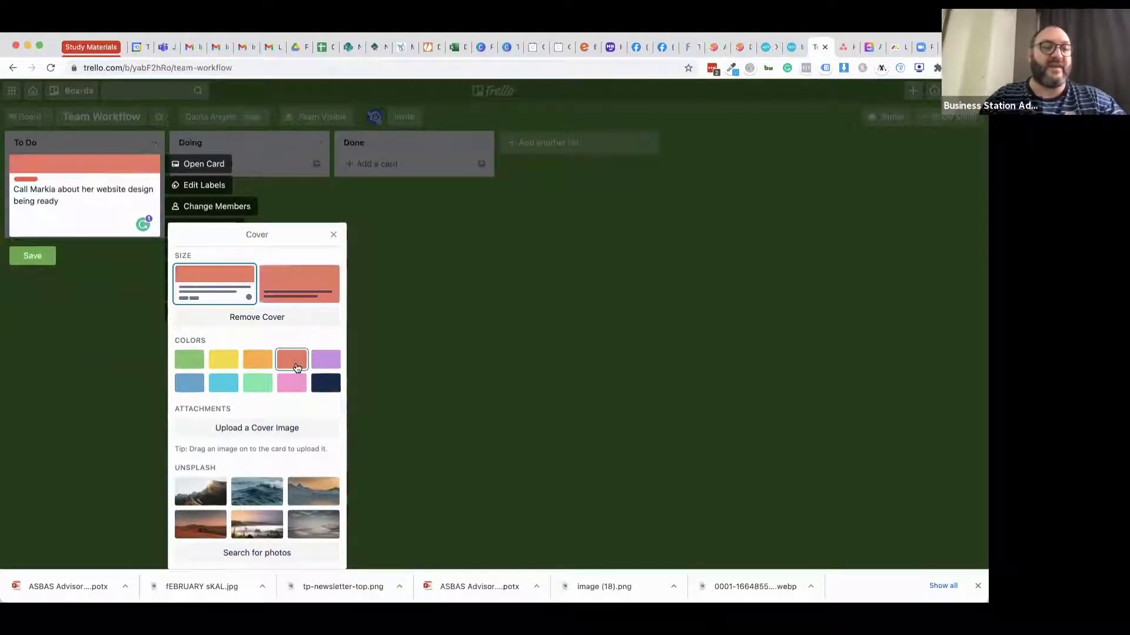
left_click(34, 256)
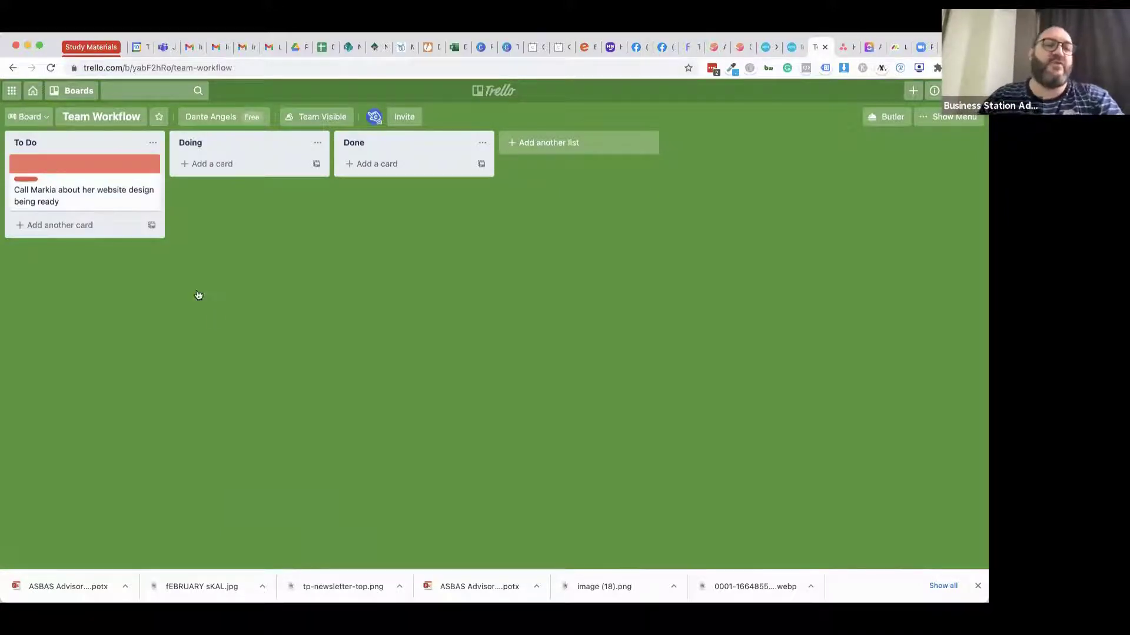
Add a card titled "Pick up washing from the dry cleaner" to the To Do list.
left_click(57, 224)
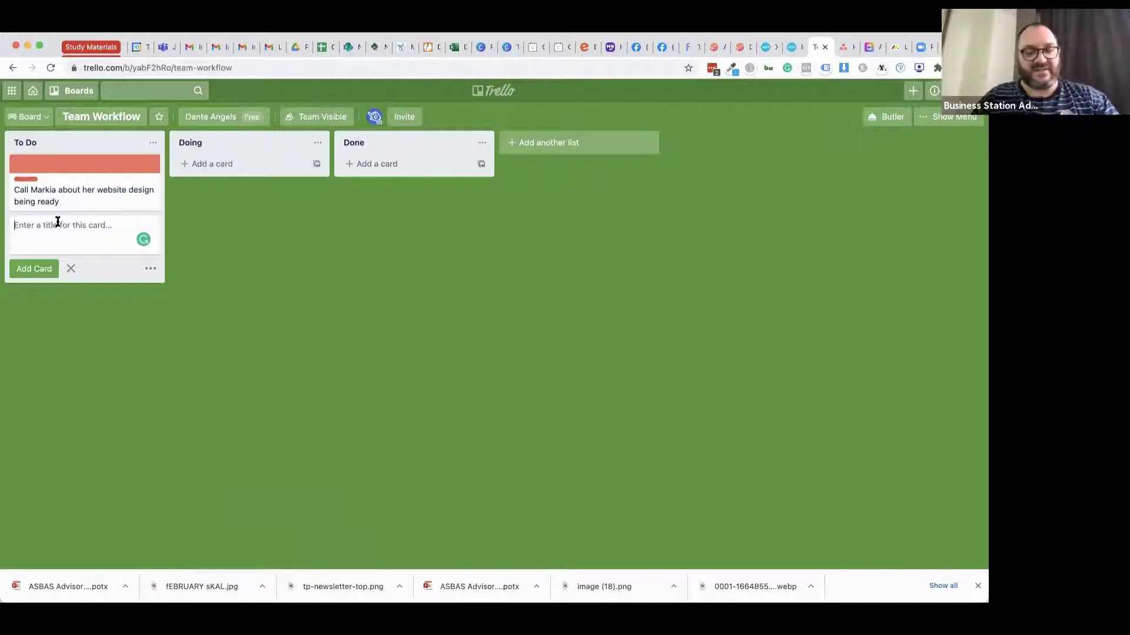
type("Pick up")
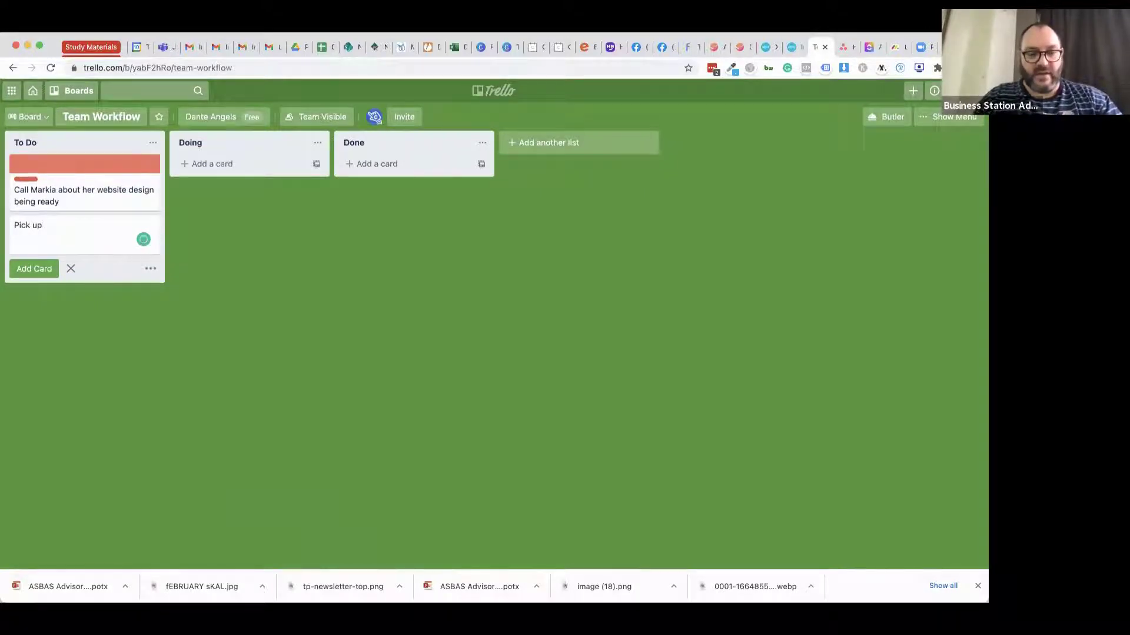
type(" washing from t")
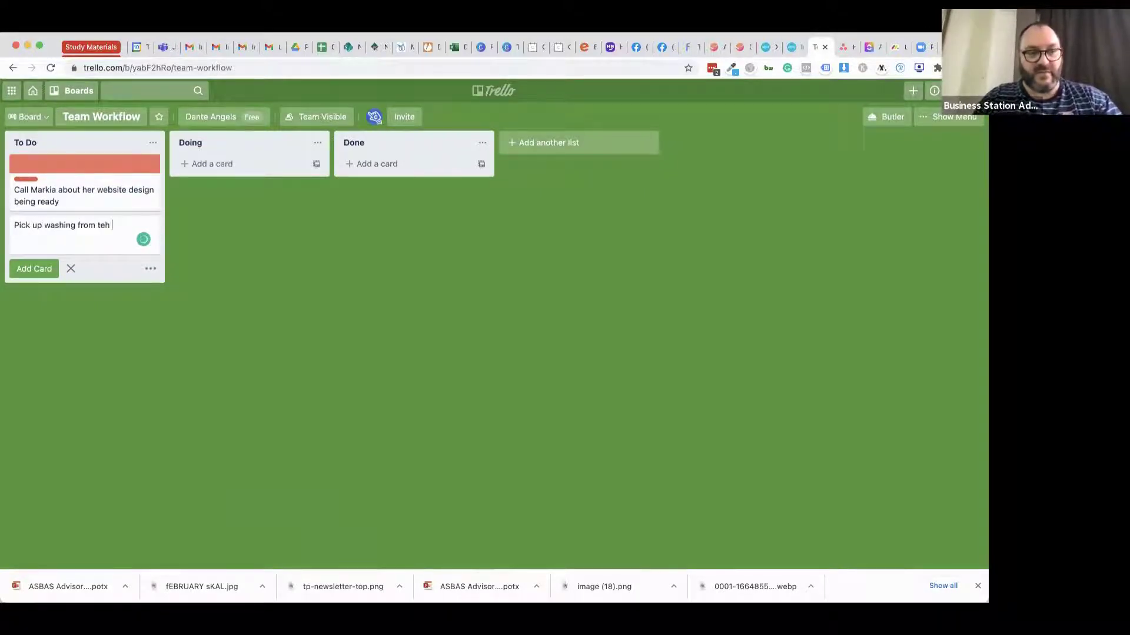
type("he dry cleaner")
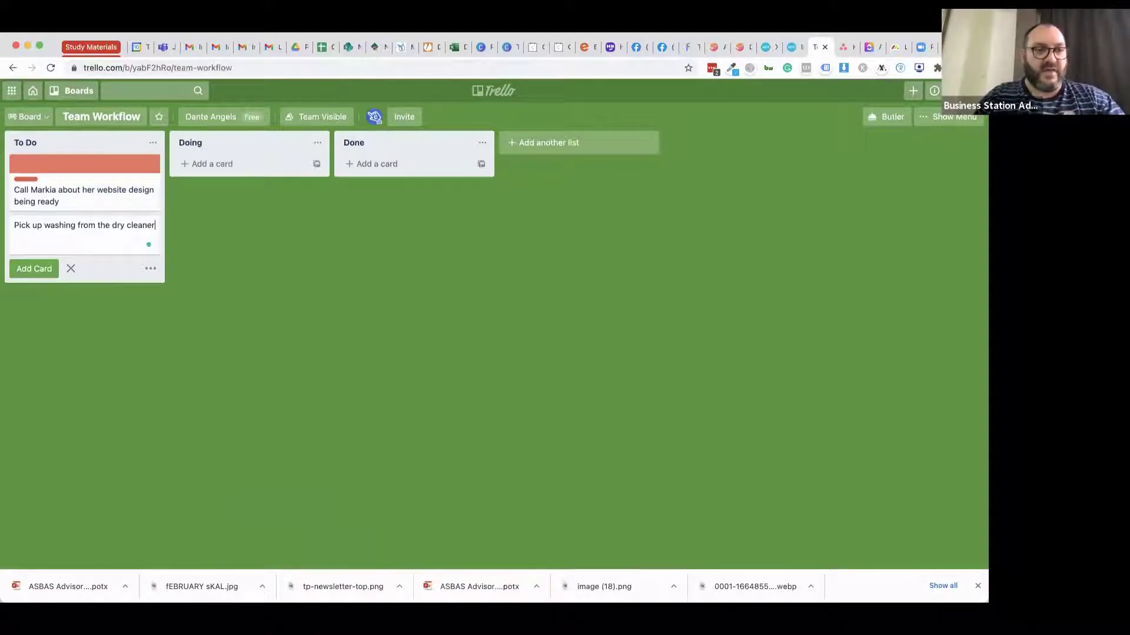
key("Return")
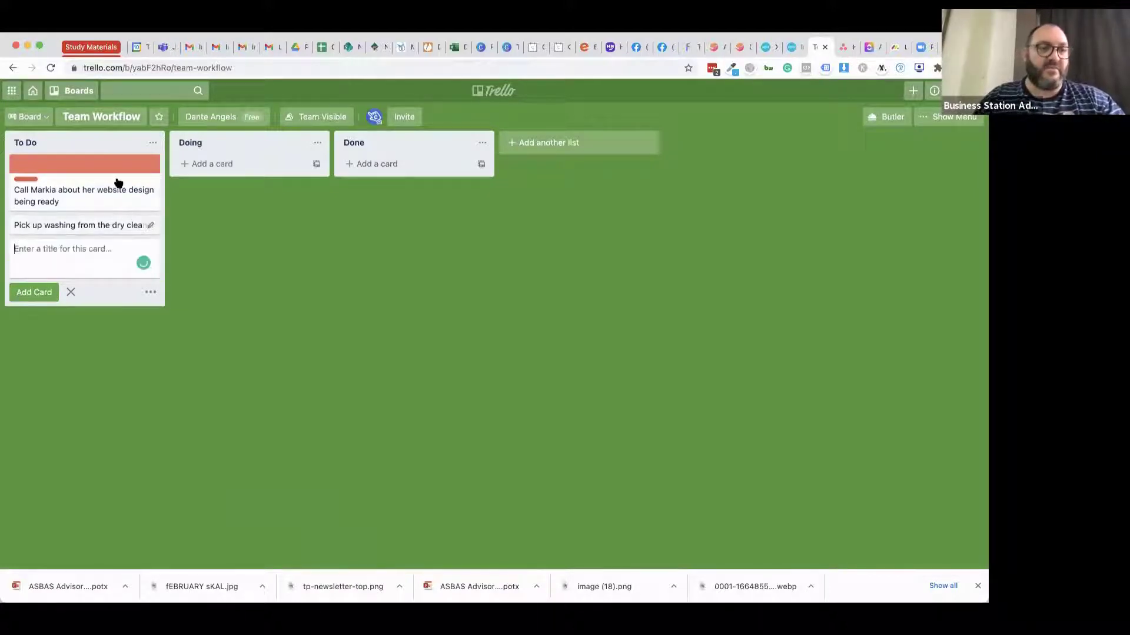
Give the dry cleaner card in To Do a green cover and return to the board.
left_click(149, 224)
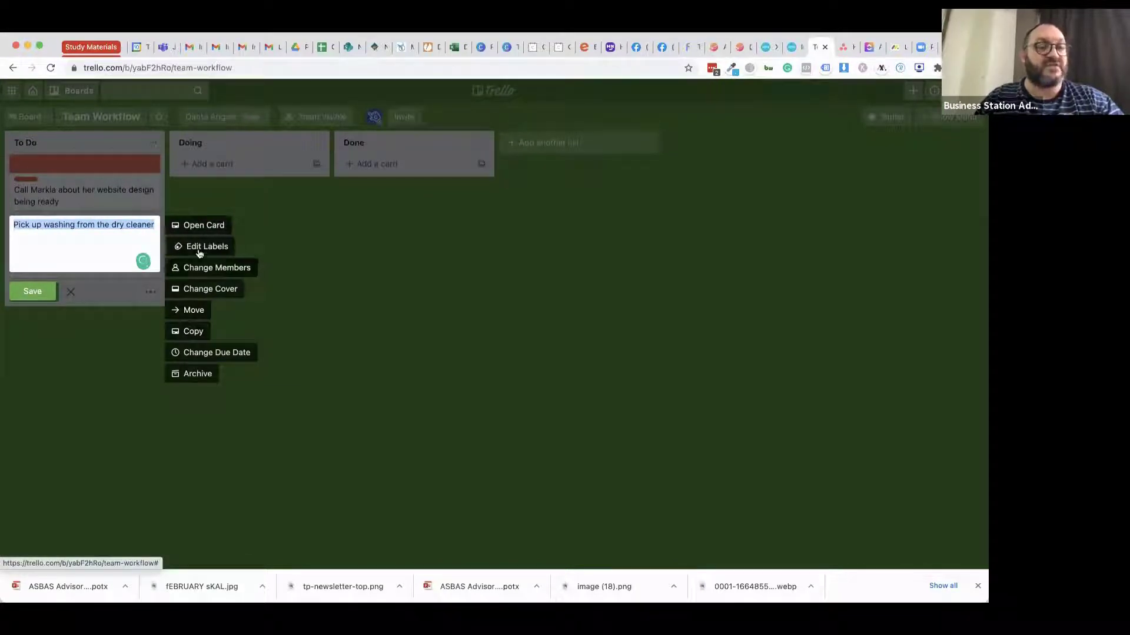
left_click(198, 288)
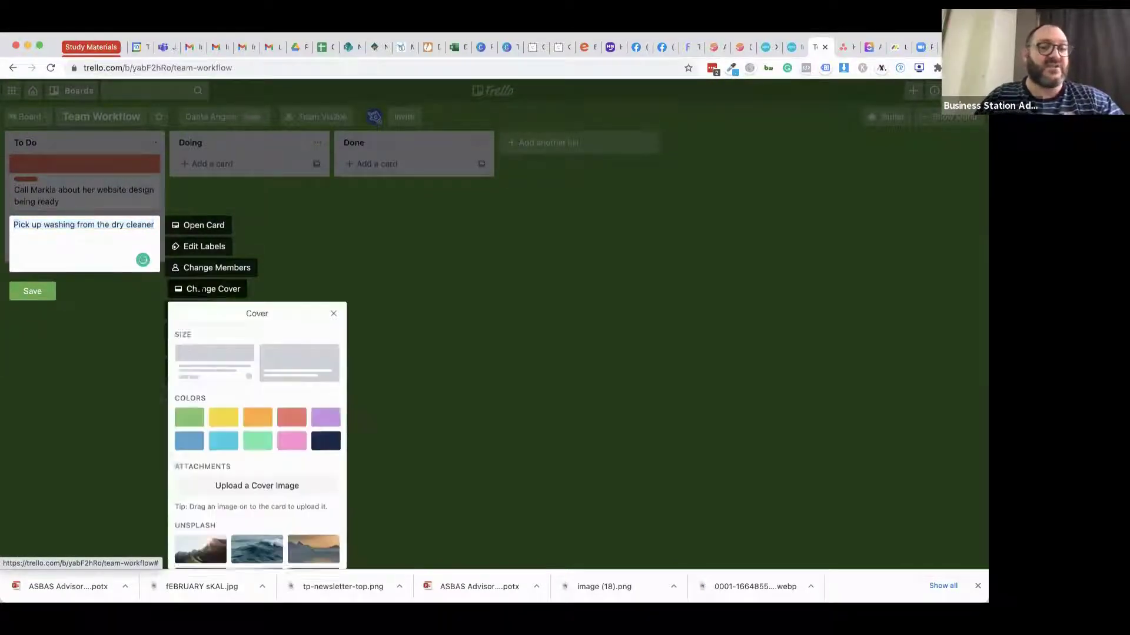
left_click(189, 360)
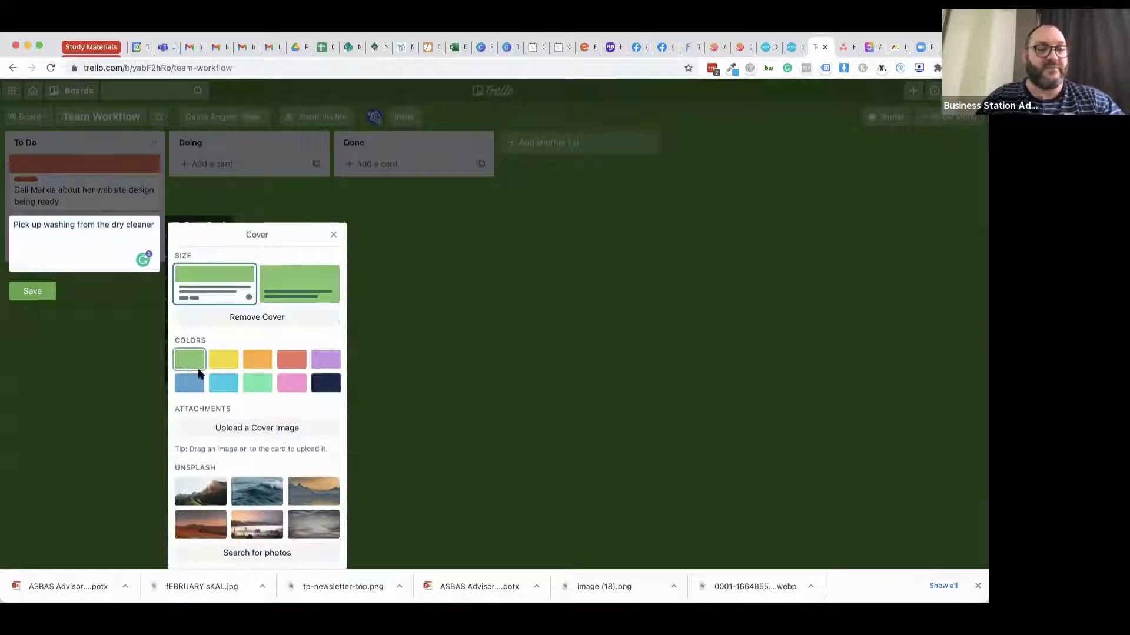
left_click(39, 315)
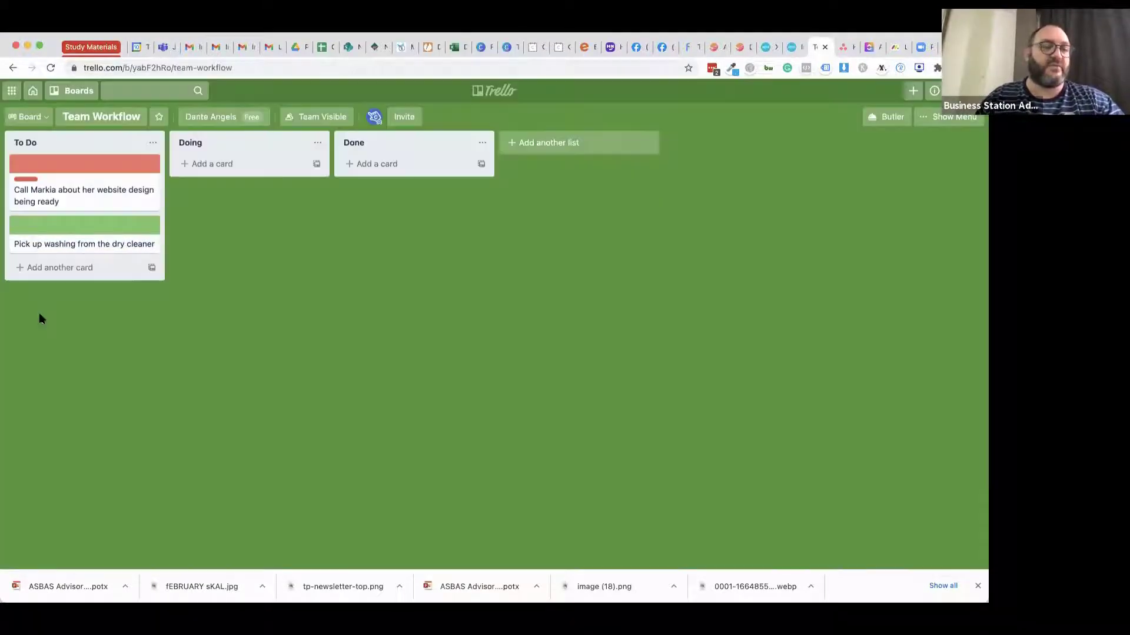
Add a card titled "Start the planning for ABC's social media campaign" to the To Do list.
left_click(81, 267)
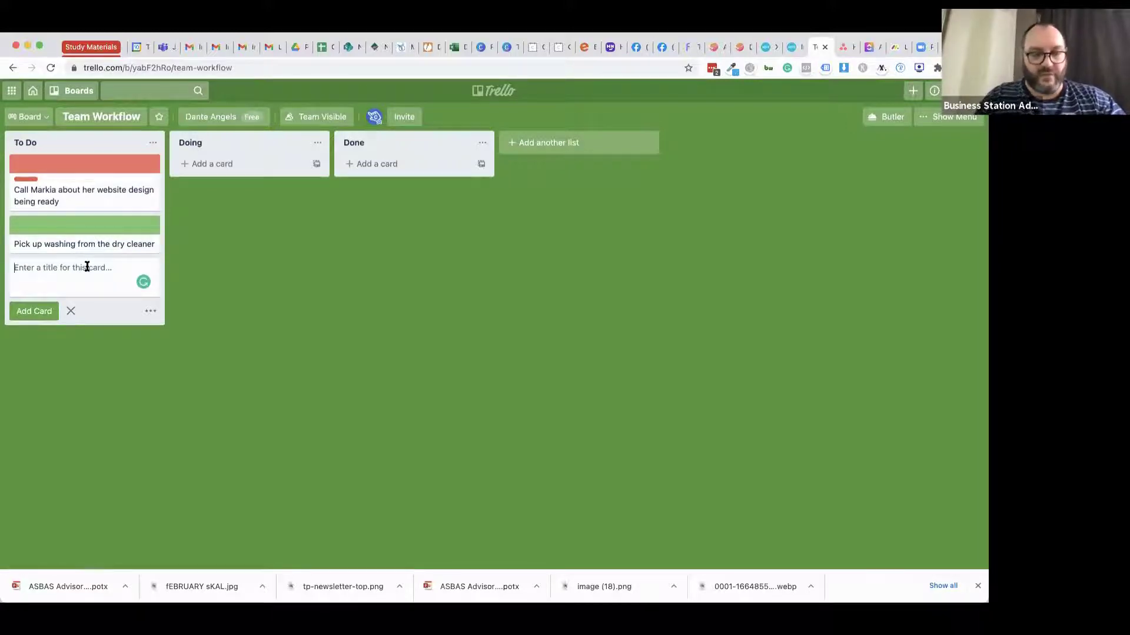
type("Start ")
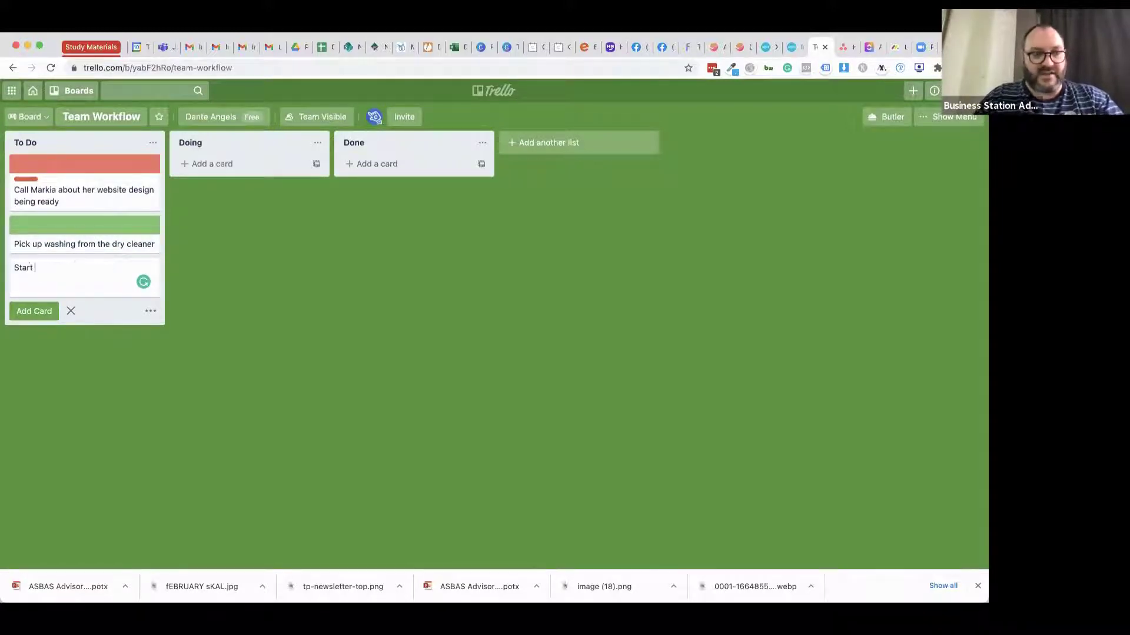
type("the pklanbni")
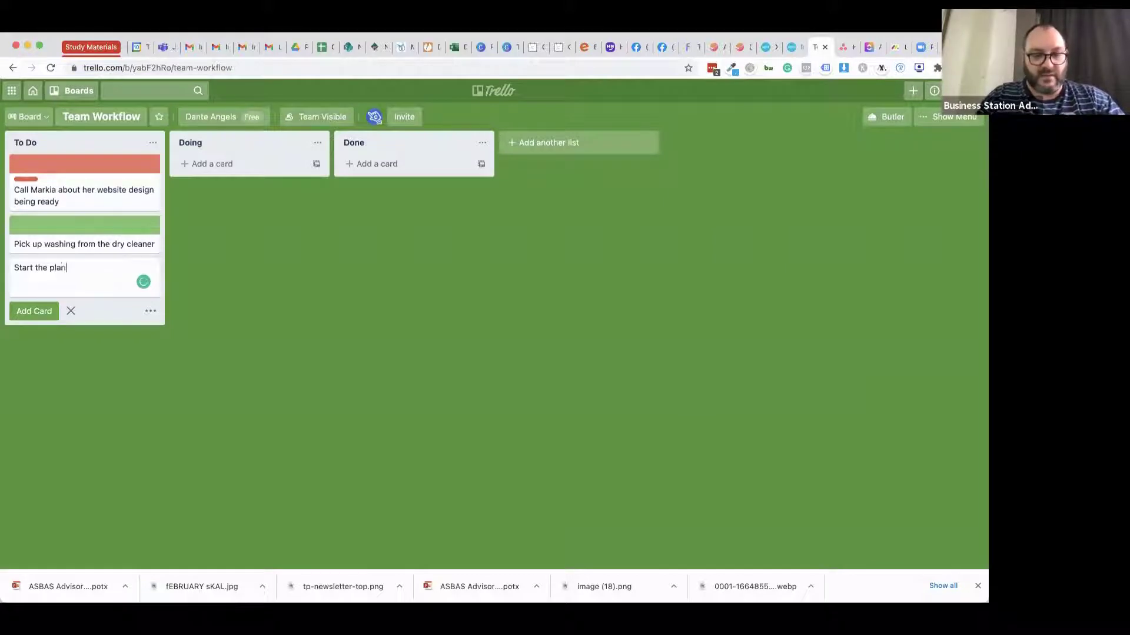
type("ing for")
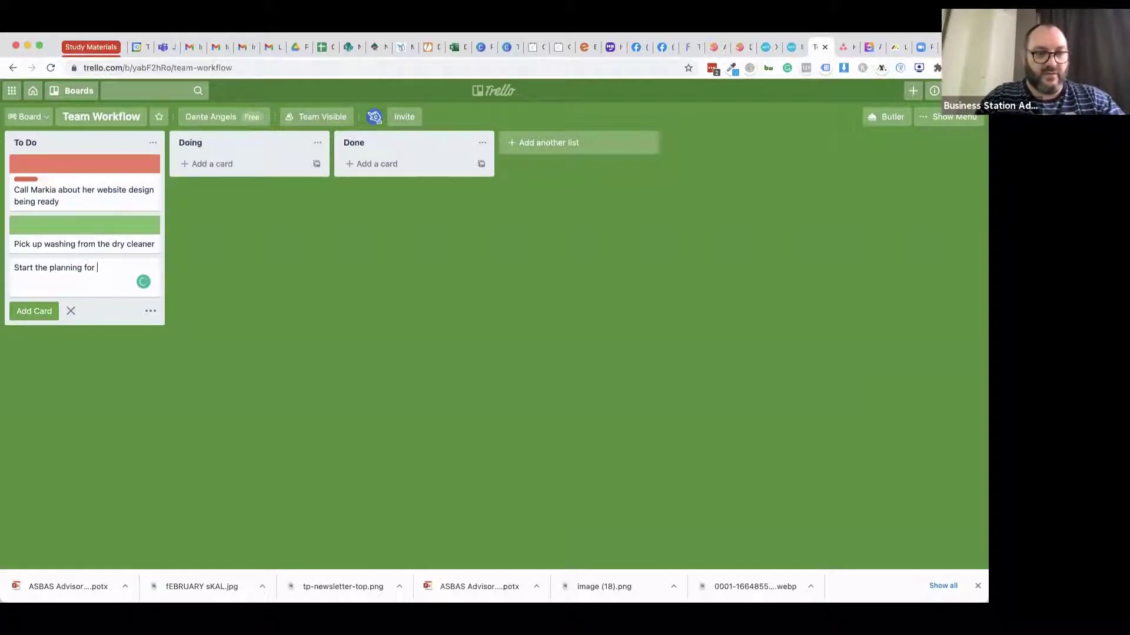
type("ABC's s")
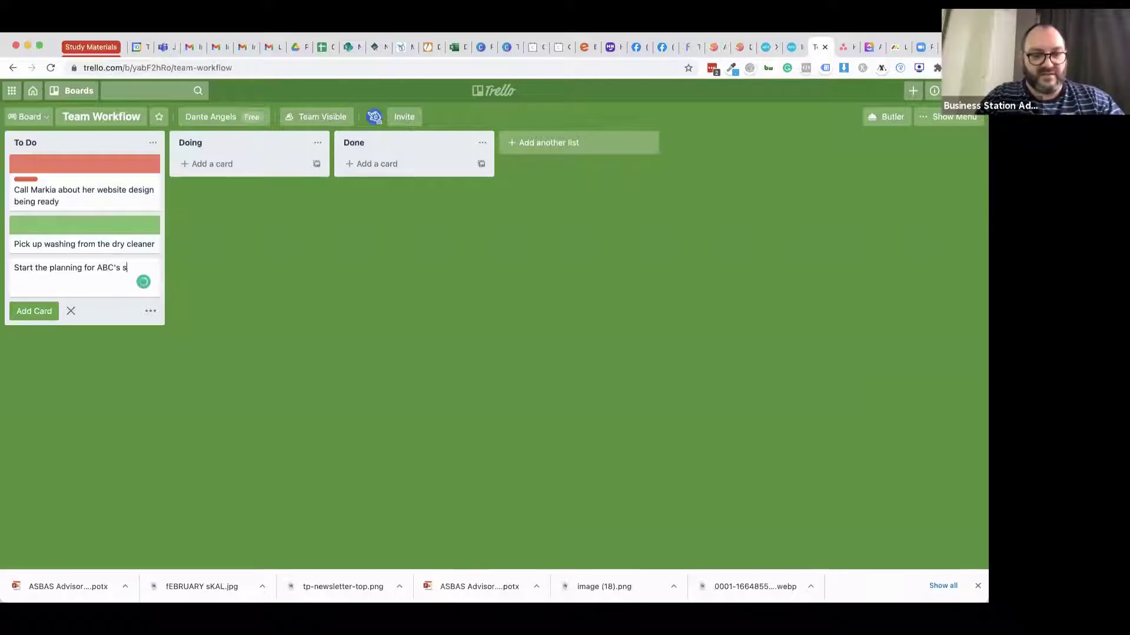
type("ocial media campaign")
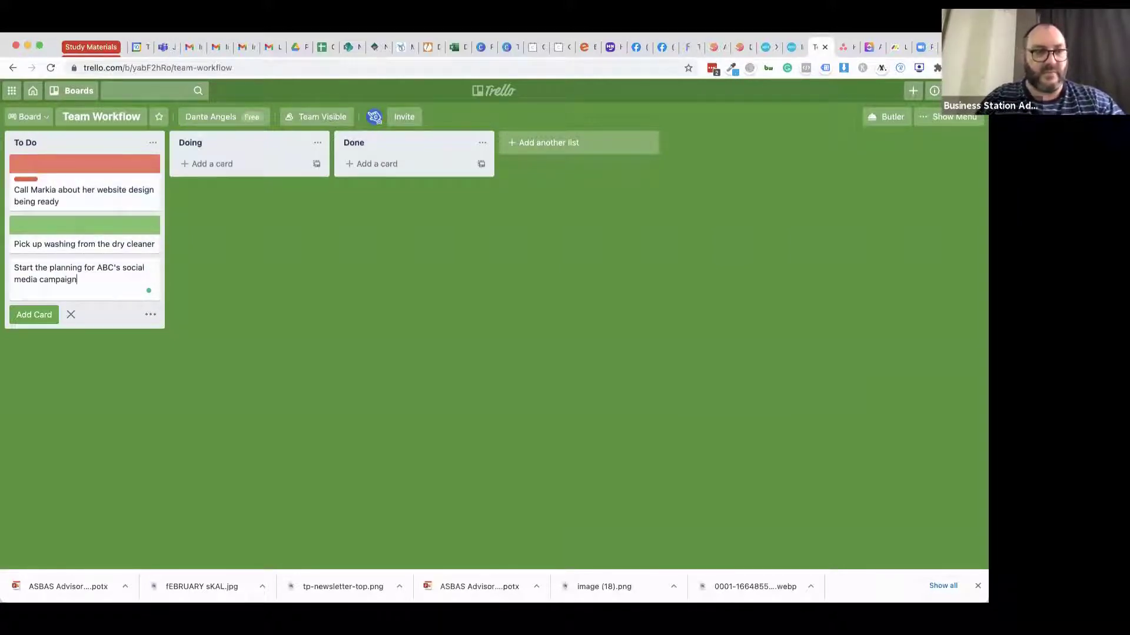
left_click(35, 314)
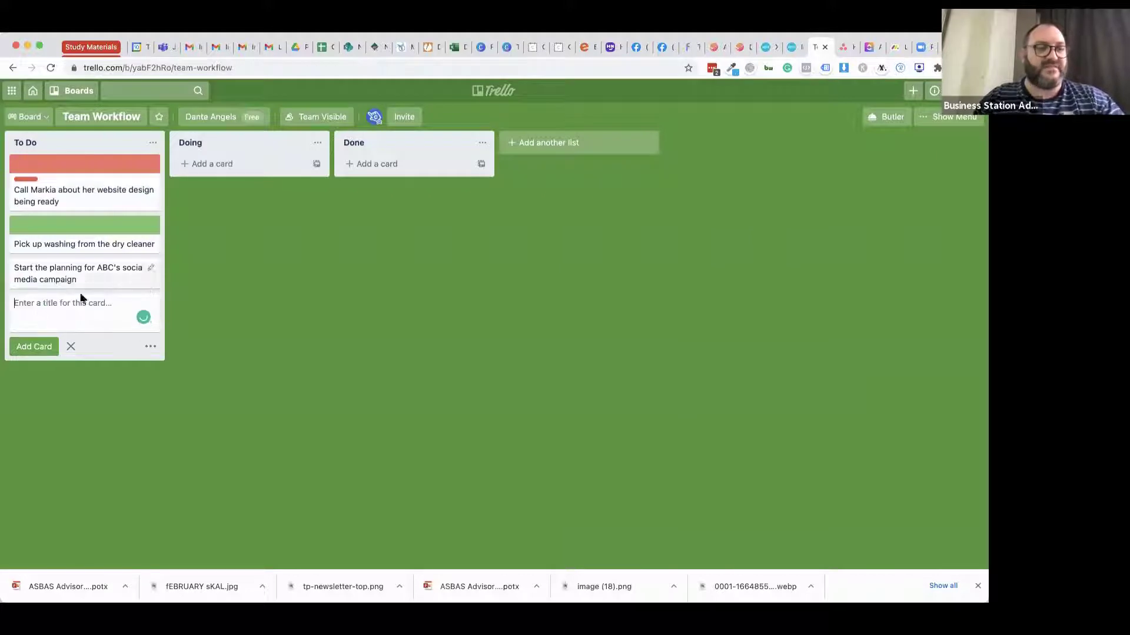
Give the social media campaign card in To Do a yellow cover and return to the board.
left_click(150, 271)
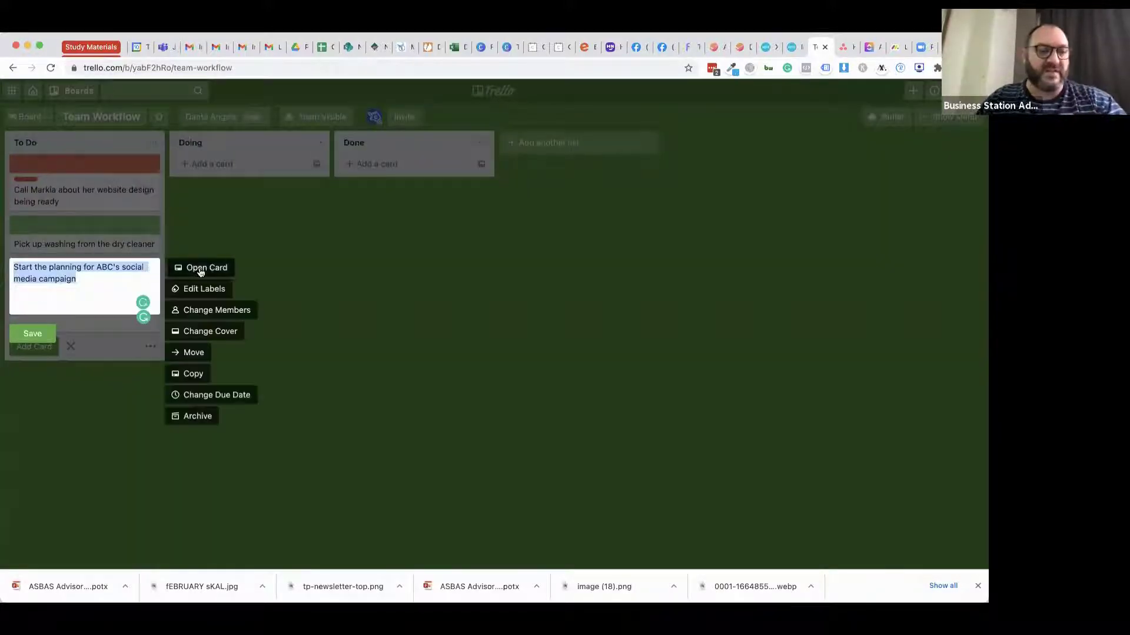
left_click(200, 330)
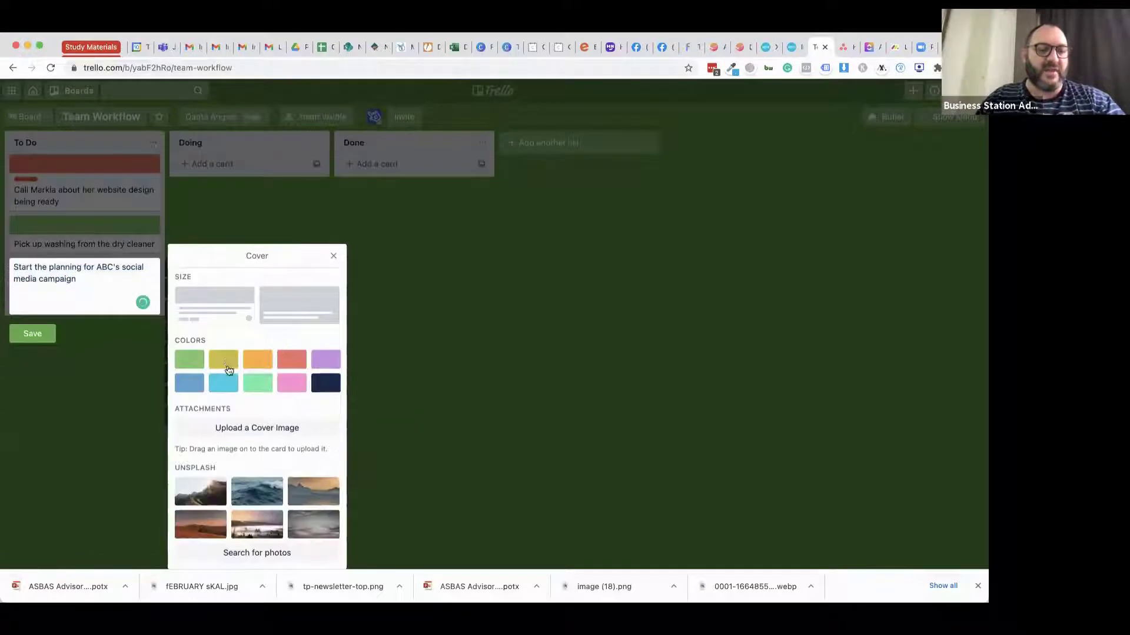
left_click(229, 369)
left_click(43, 351)
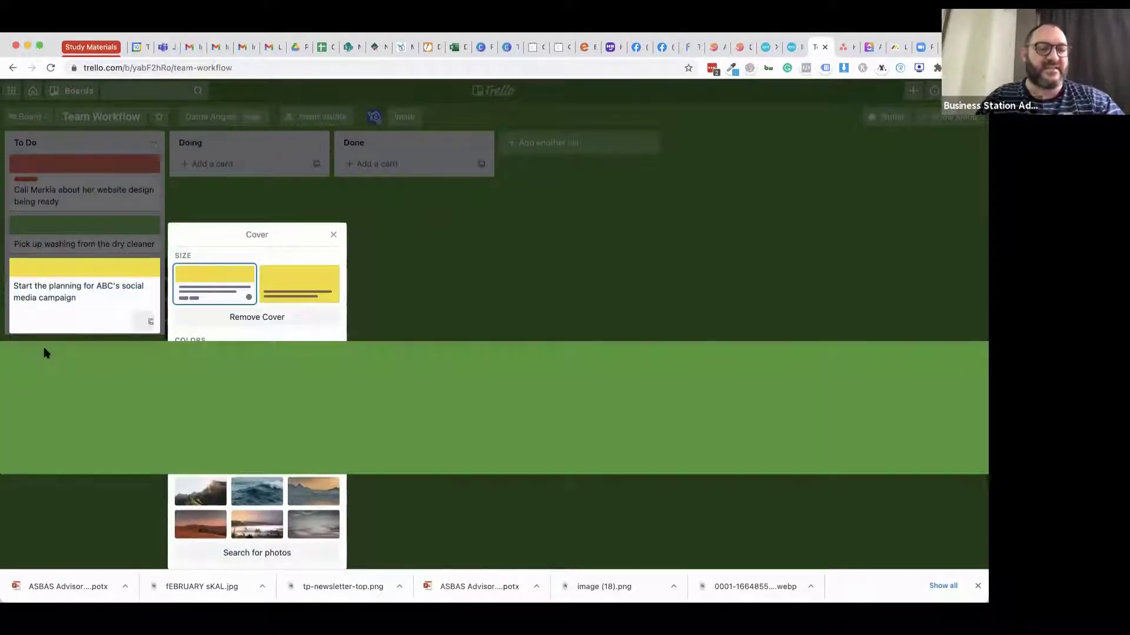
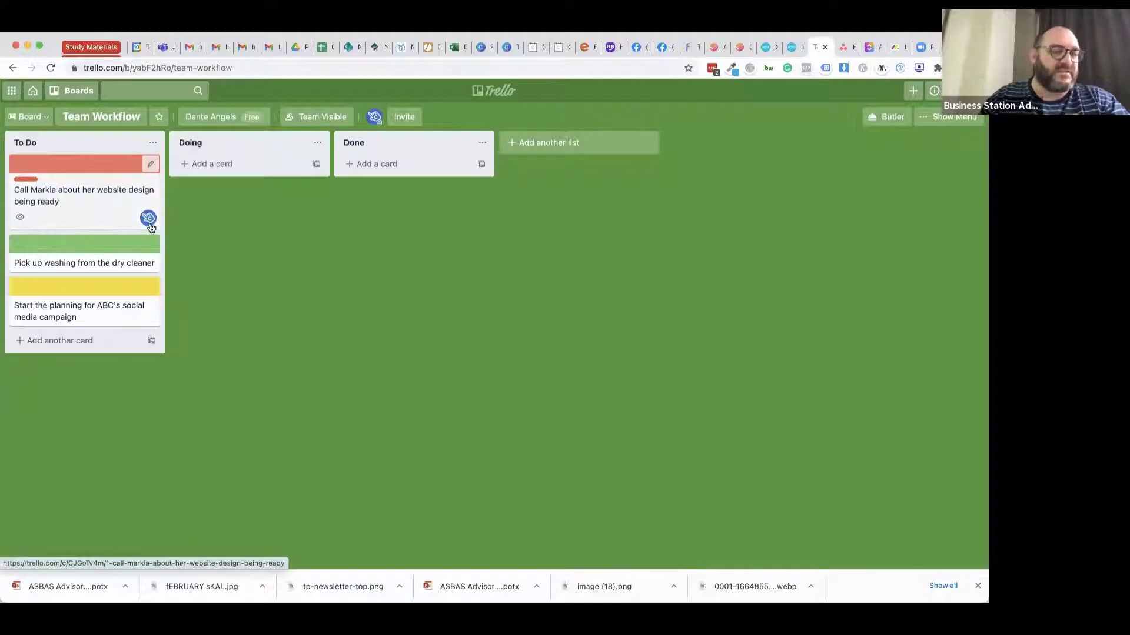
Move the website design card from To Do to Doing and add a checklist titled "Topics" to it.
left_click_drag(54, 167, 200, 162)
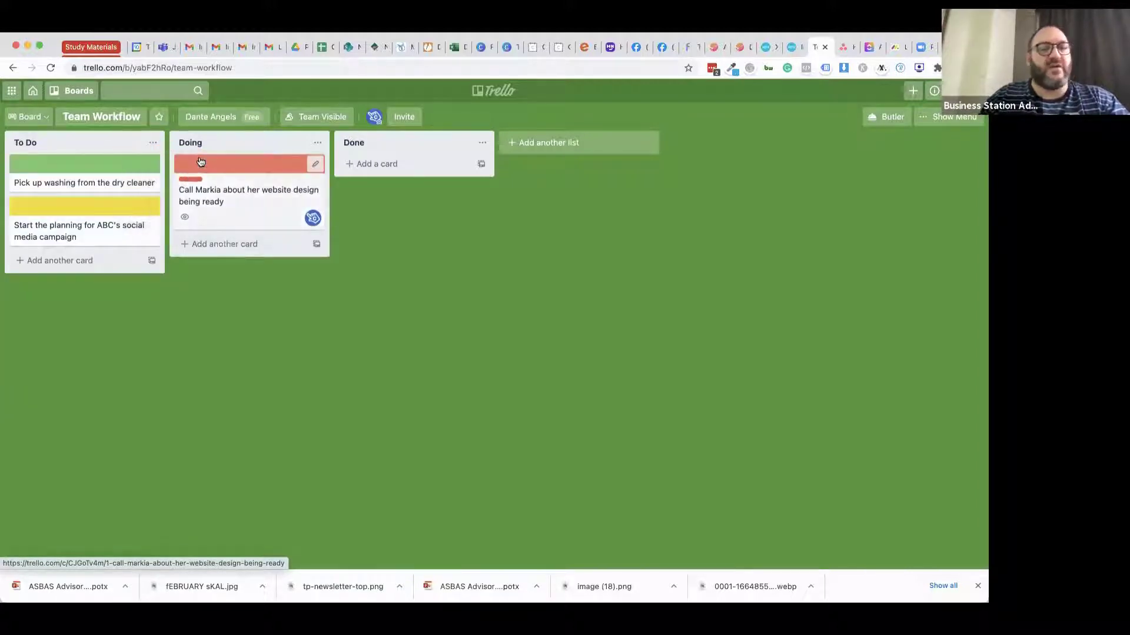
left_click(246, 196)
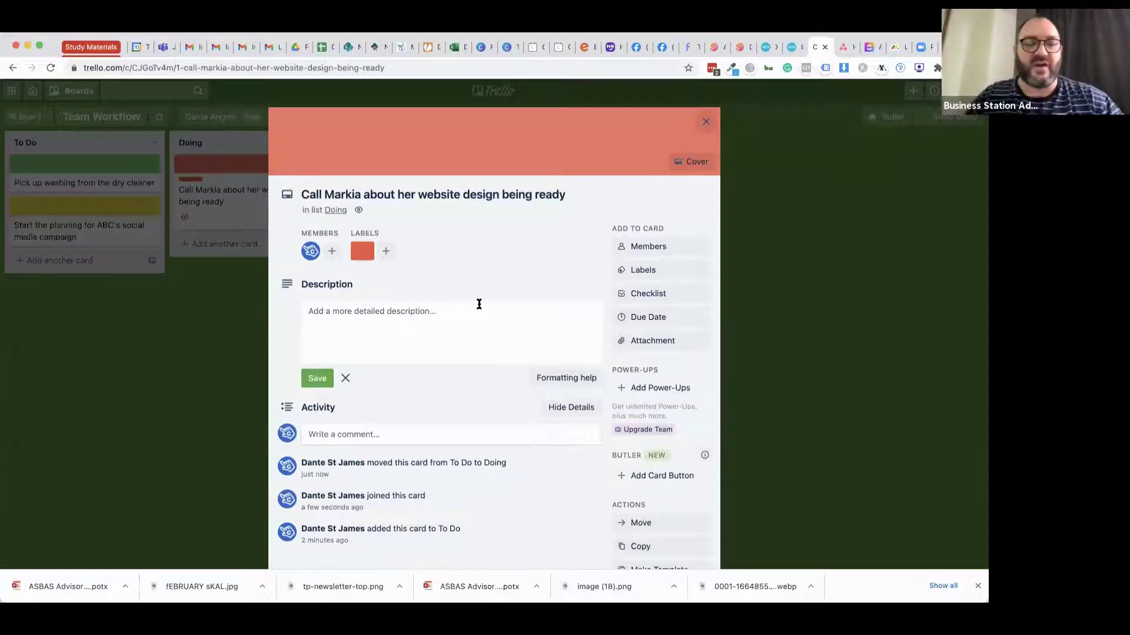
left_click(632, 297)
type("Topics")
key("Return")
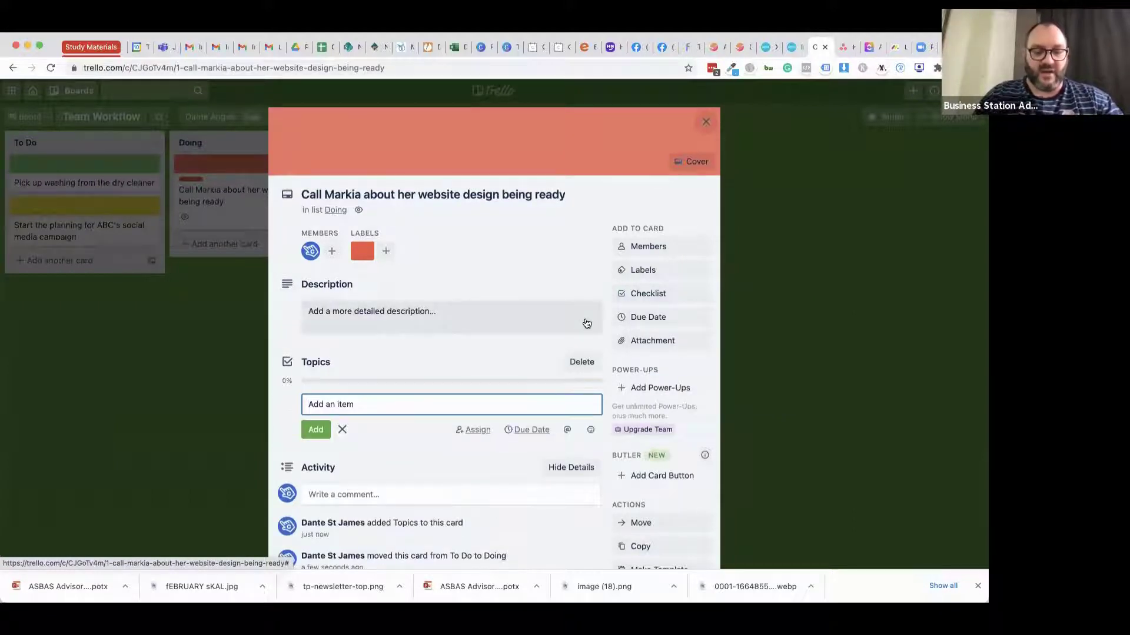
Add the items "What is the logo", "What are the colours of the brand" and "Is there a brand guidline doc" to the Topics checklist.
type("What is the logo")
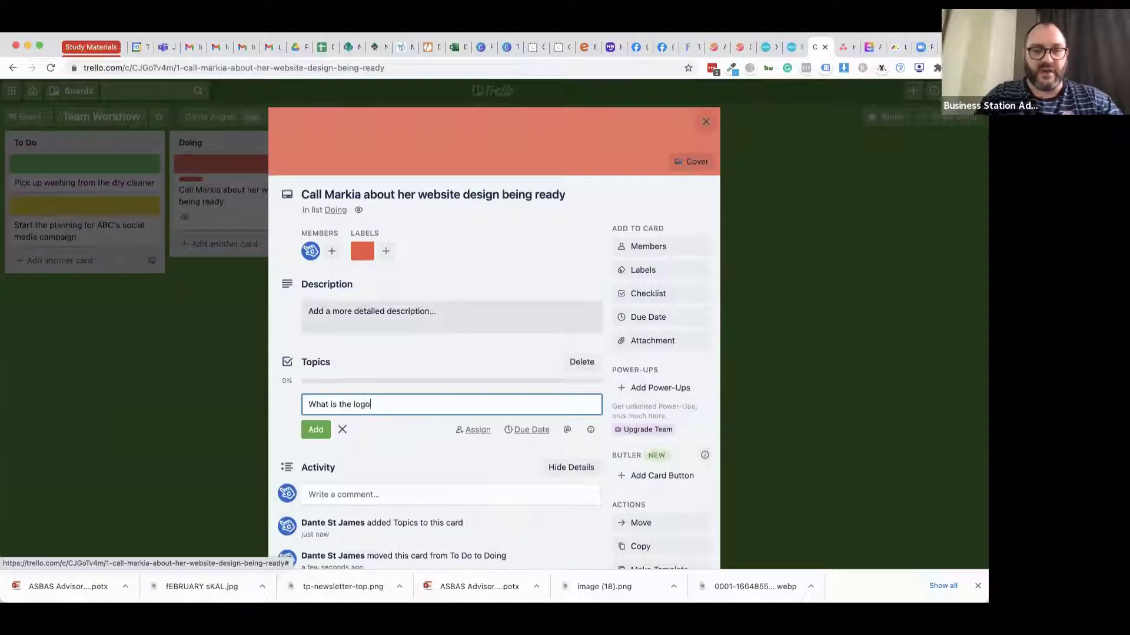
key("Return")
type("What are the colours of the bran")
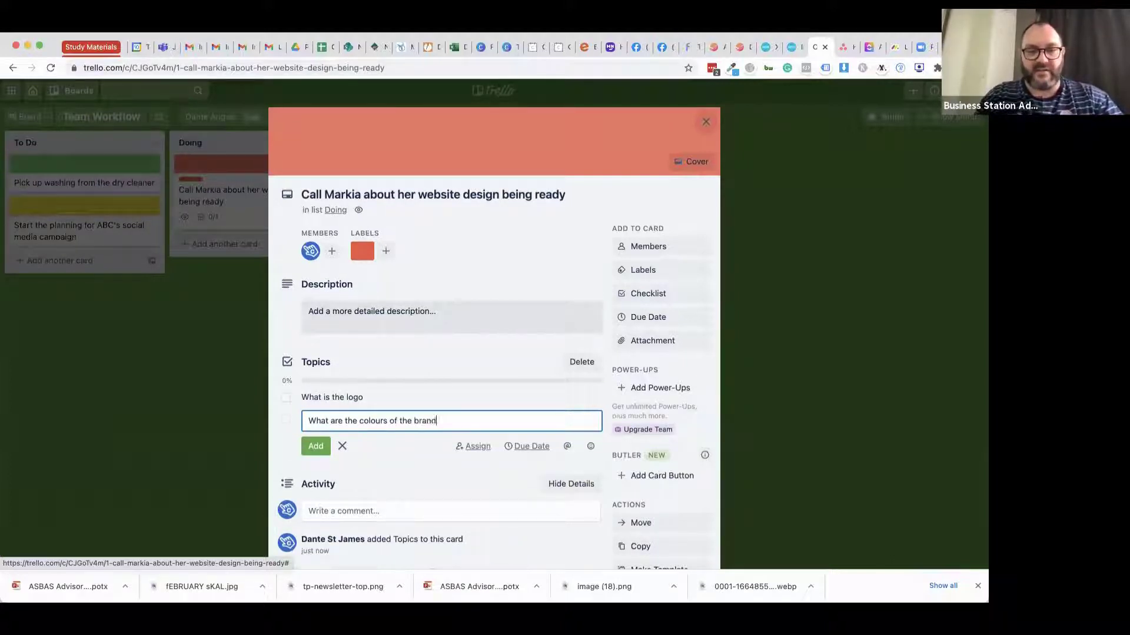
type("d")
key("Return")
type("Is ")
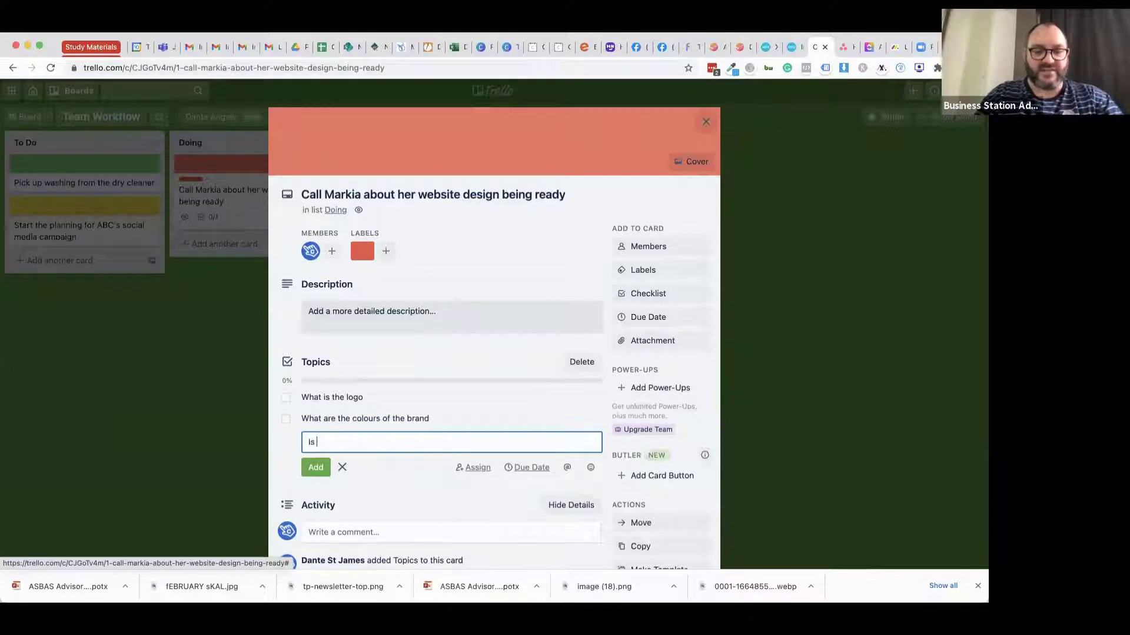
type("there a brand gui")
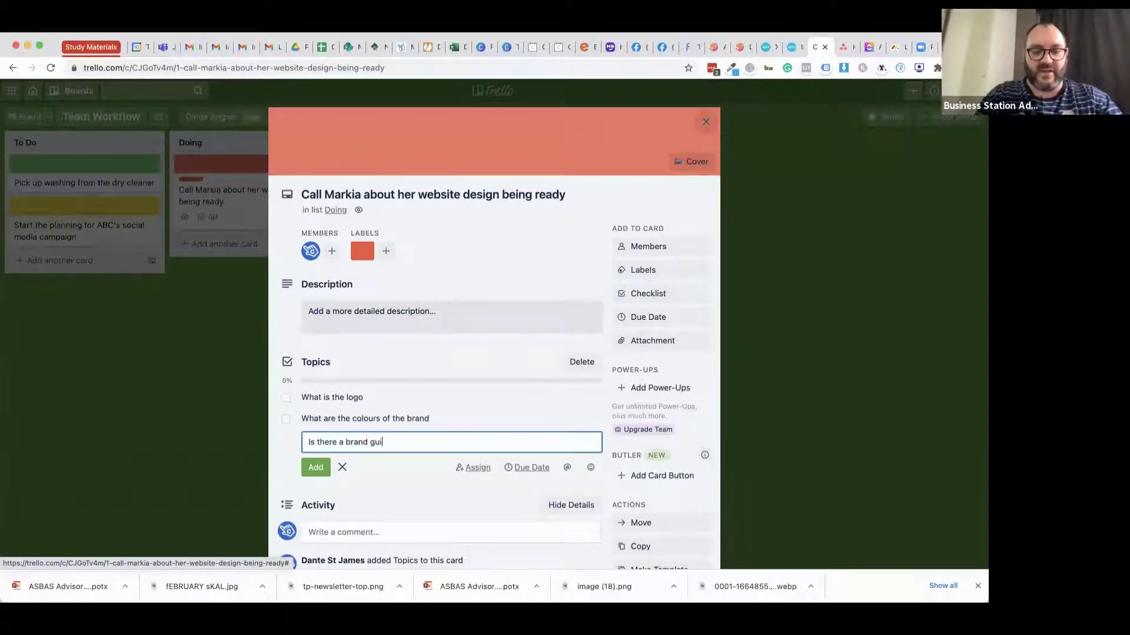
type("dline doc")
key("Return")
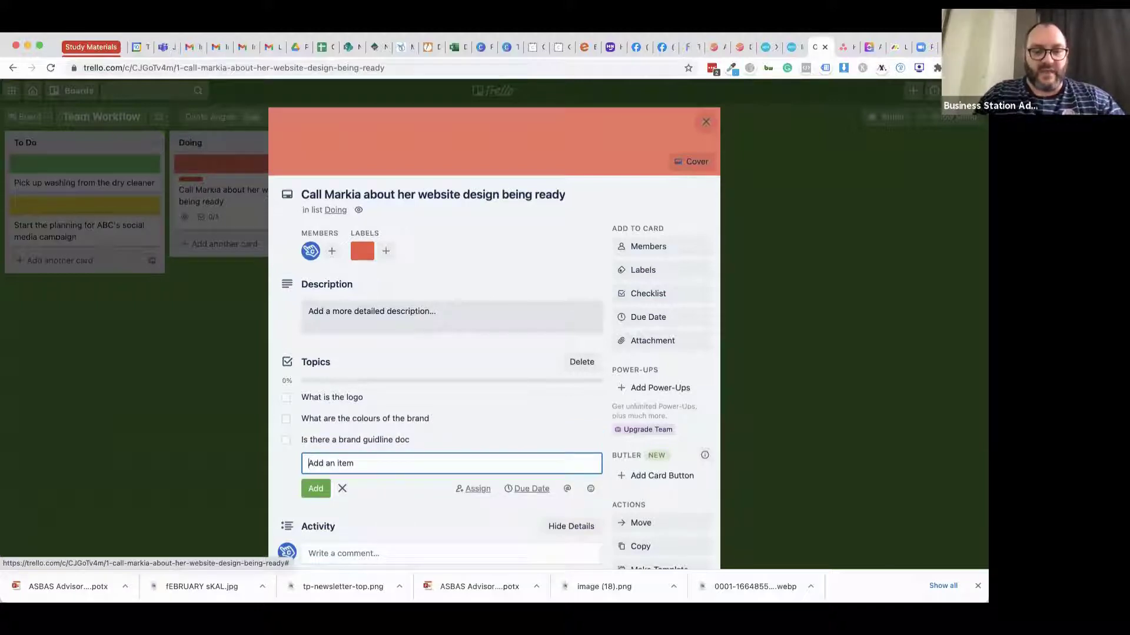
Add "Have they got a website already?" and "What is the link to facebook" to the Topics checklist, and look at the item assignment option.
type("Have they got a website already")
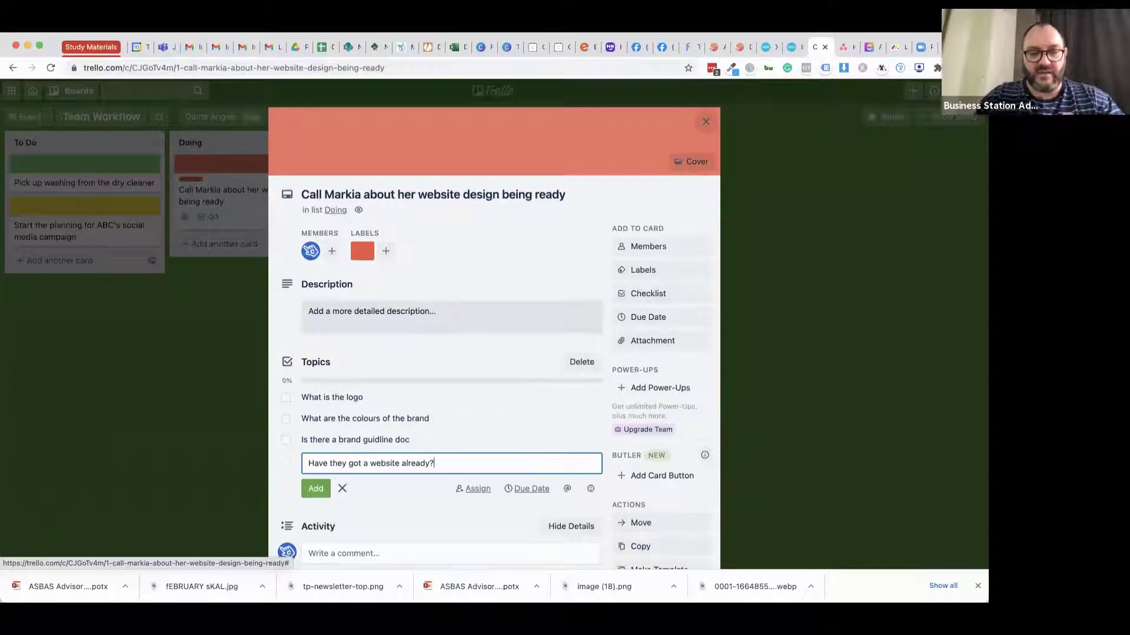
type("?")
key("Return")
type("Wha")
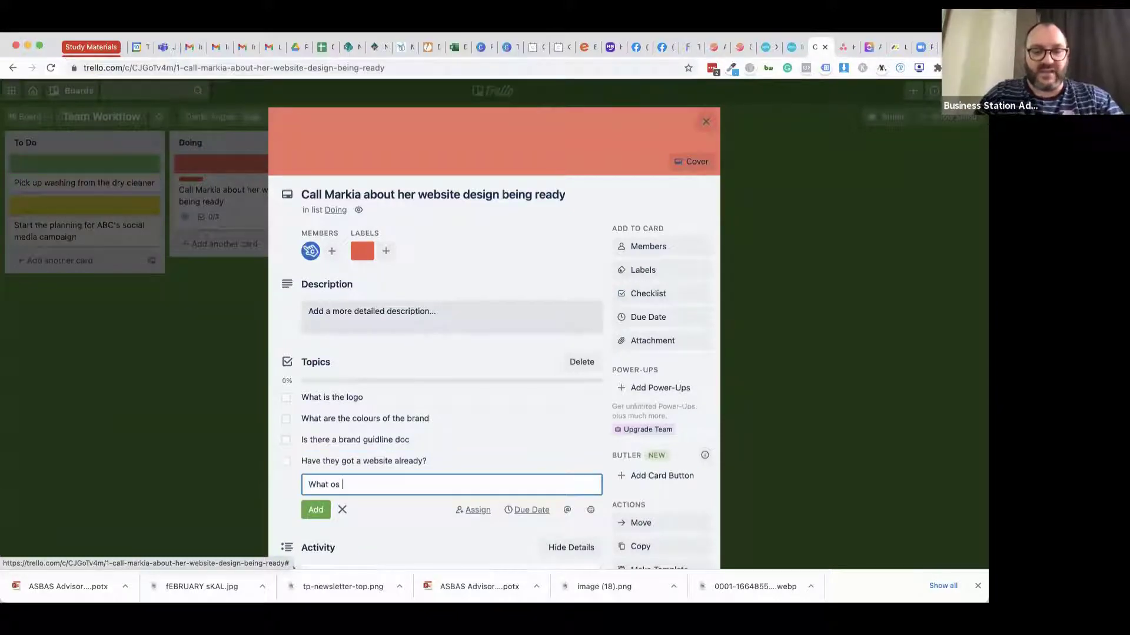
type("t is the link to facebook")
key("Return")
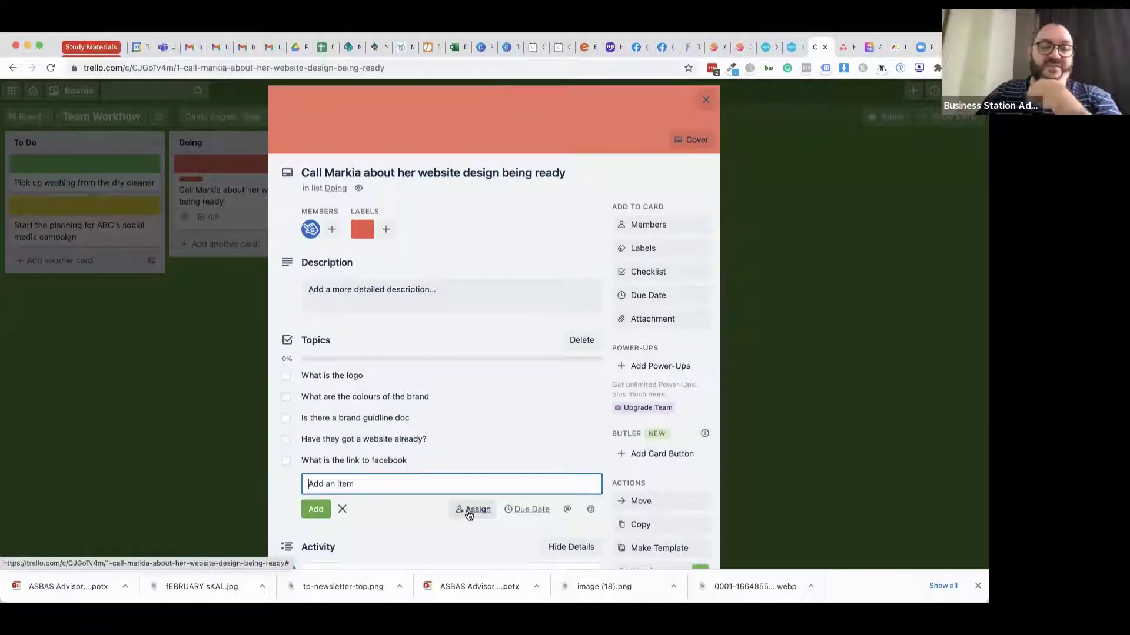
left_click(469, 514)
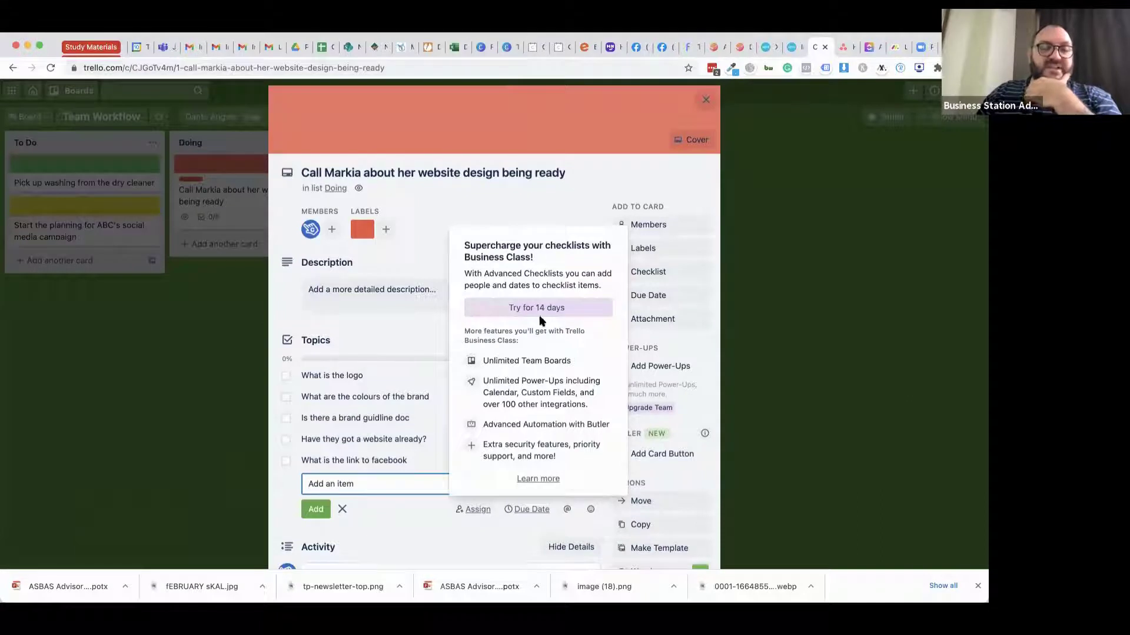
left_click(437, 196)
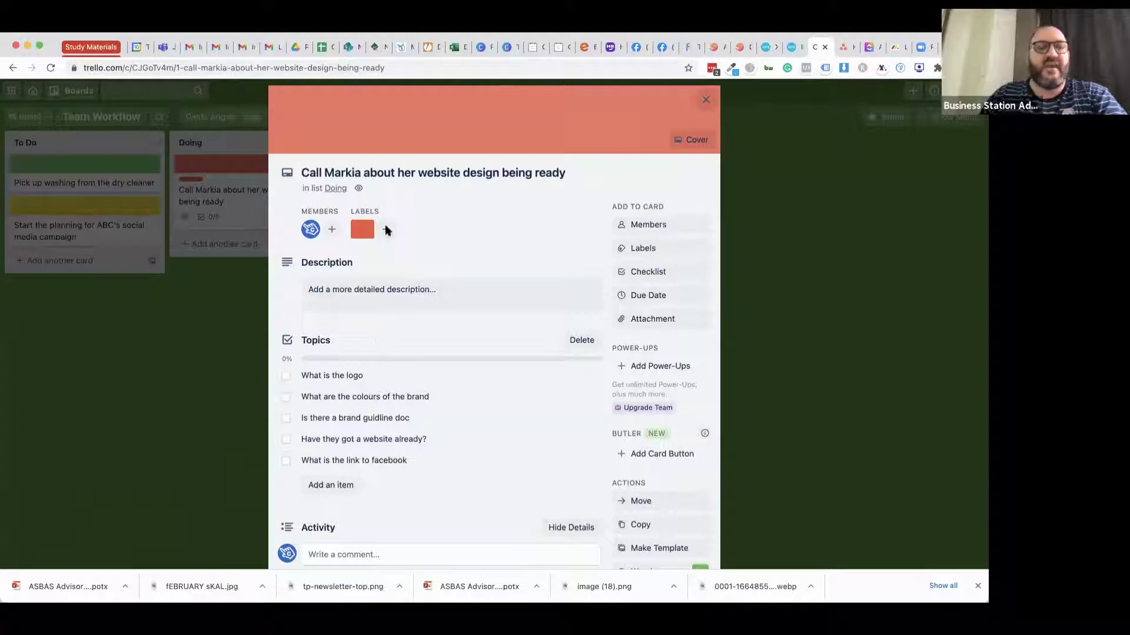
Correct the spelling of the client's first name in the website design card's title.
double_click(341, 172)
type("Mark")
key("BackSpace")
type("ika")
key("Return")
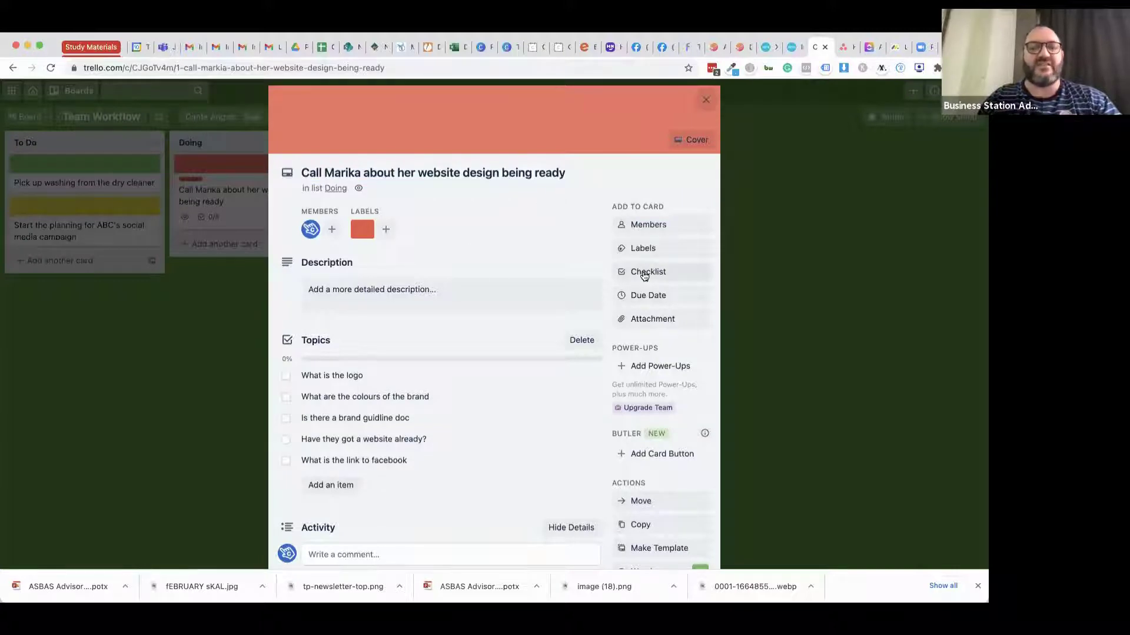
scroll(588, 330, "down", 3)
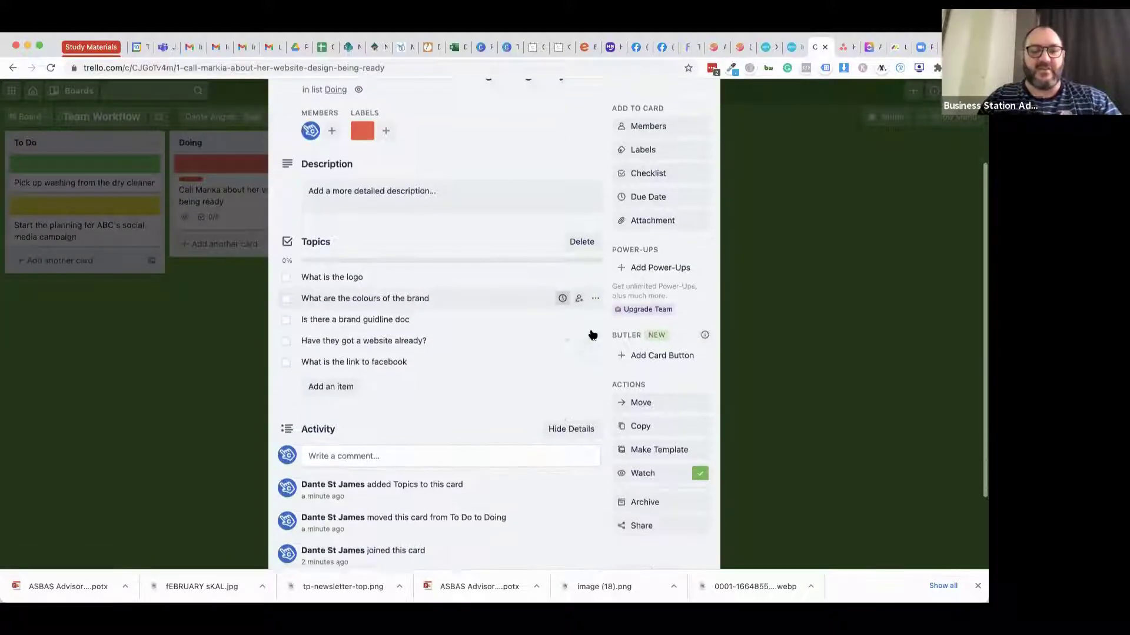
Leave the website design card and add a Topics checklist to the ABC's social media campaign card, copying its items from the existing Topics checklist.
scroll(583, 365, "up", 4)
scroll(569, 237, "down", 4)
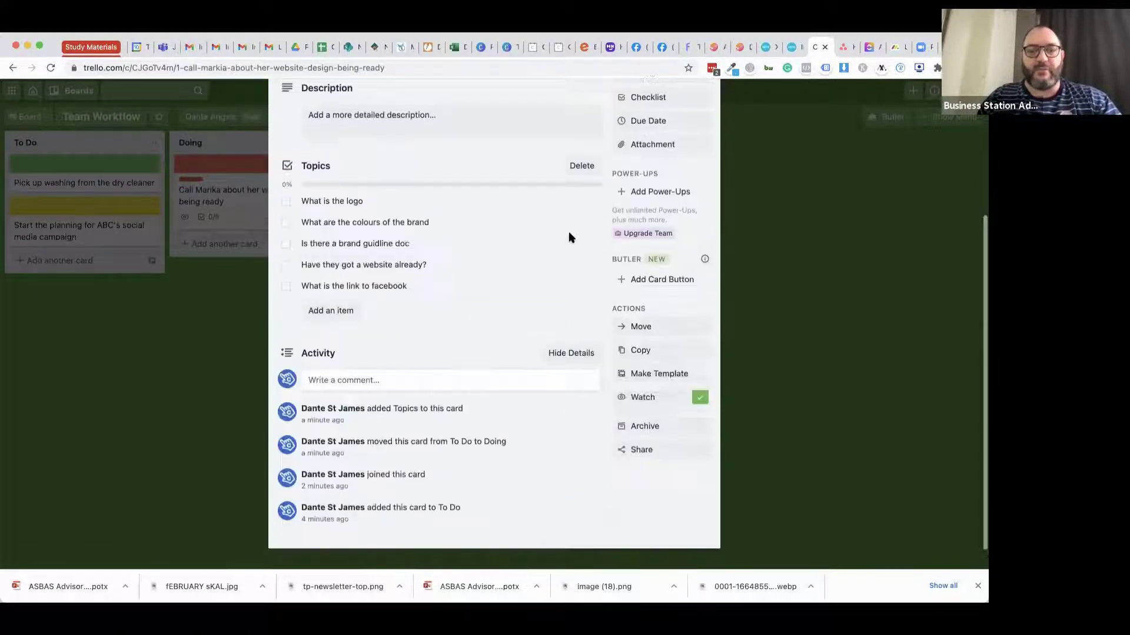
scroll(607, 272, "up", 4)
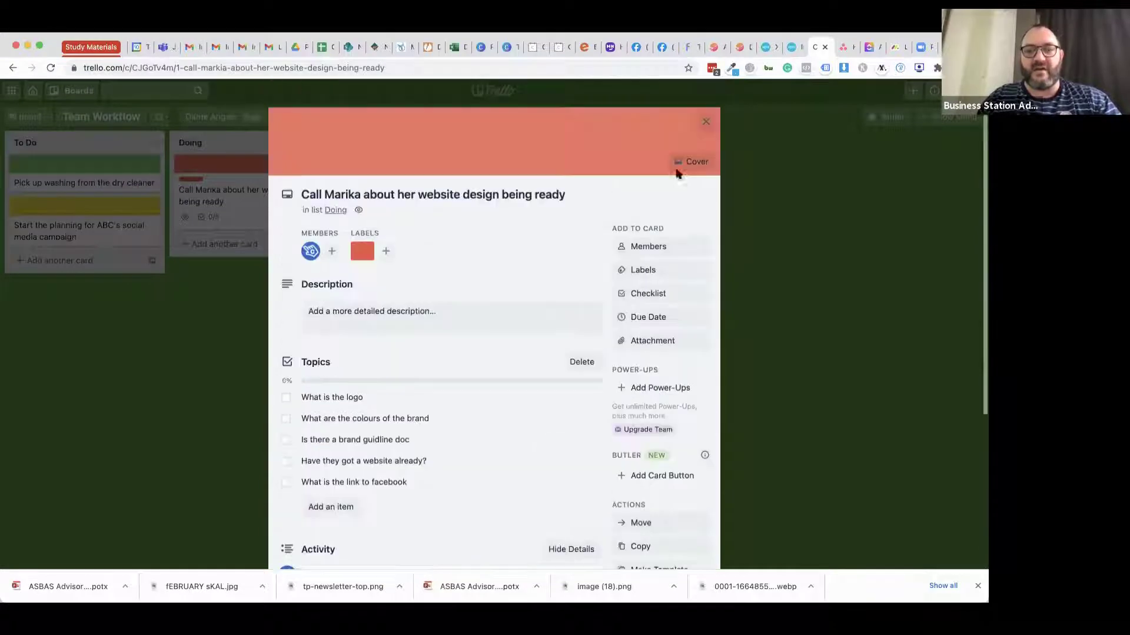
left_click(706, 121)
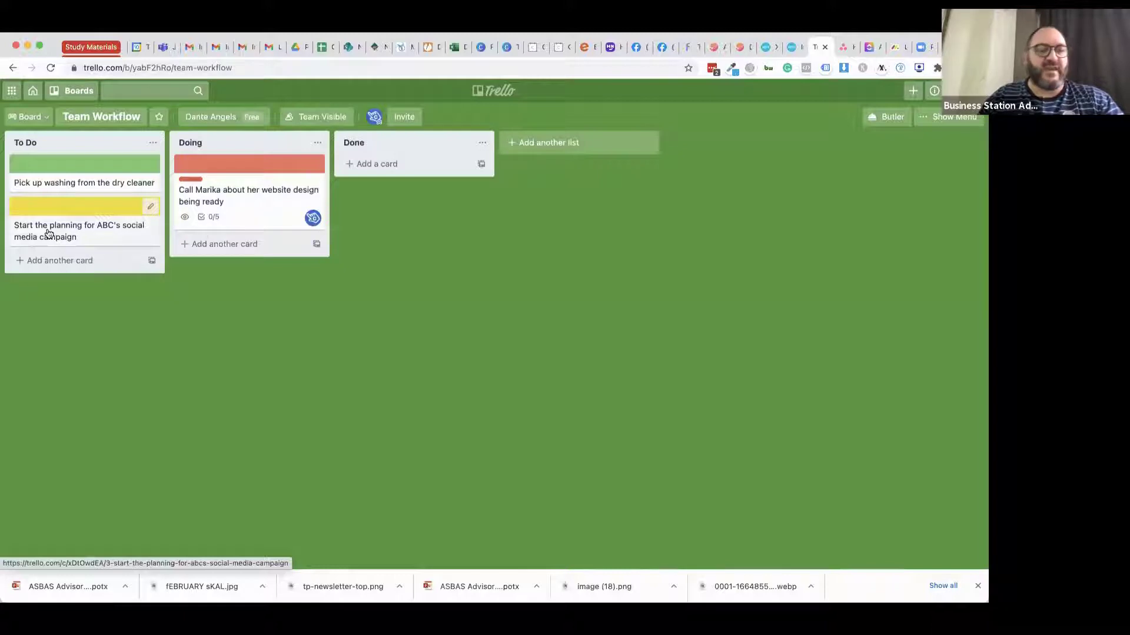
left_click(66, 230)
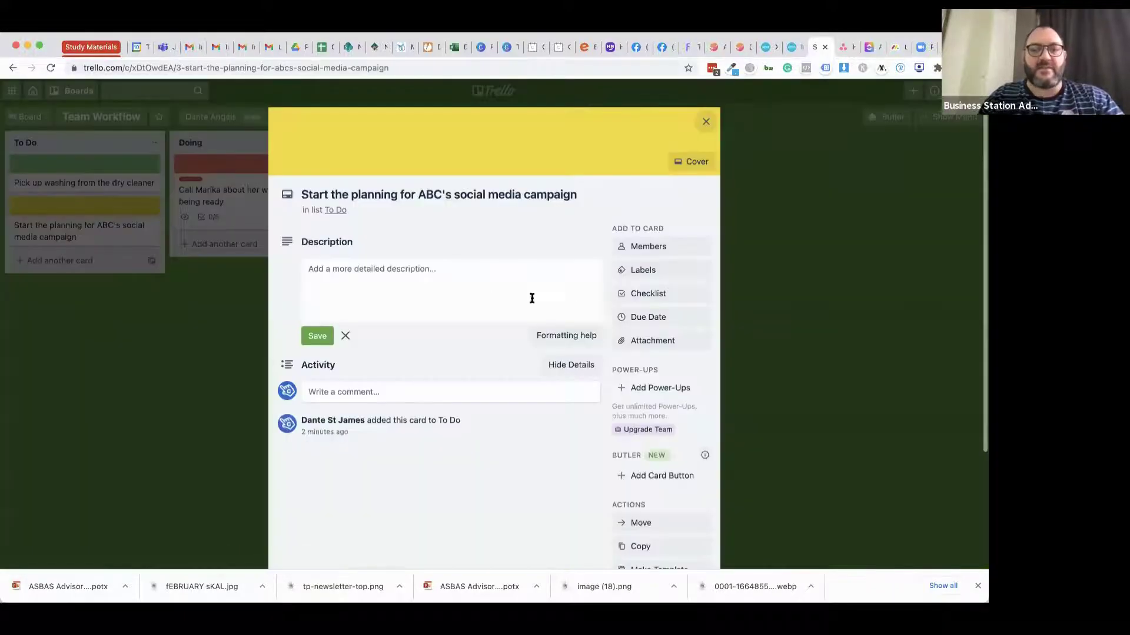
left_click(639, 293)
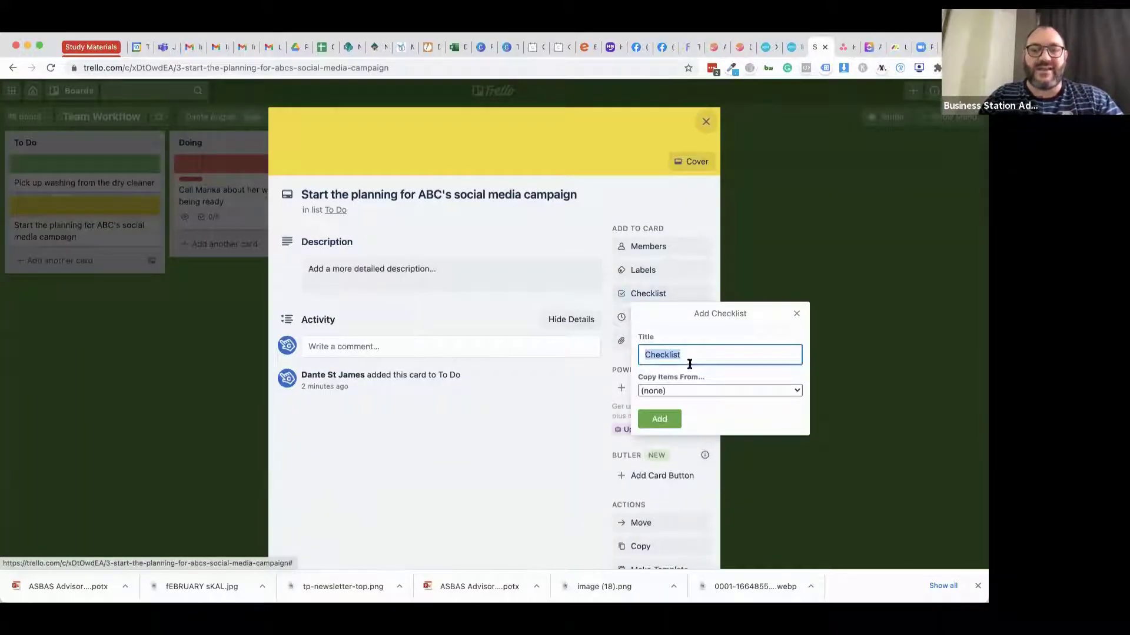
left_click(677, 391)
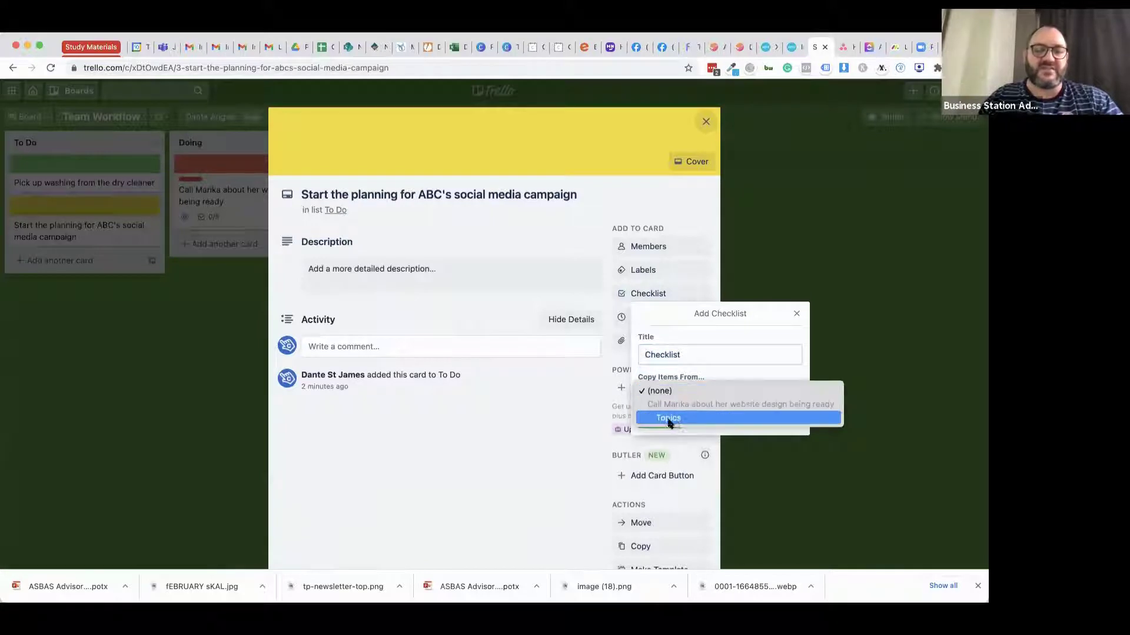
left_click(671, 418)
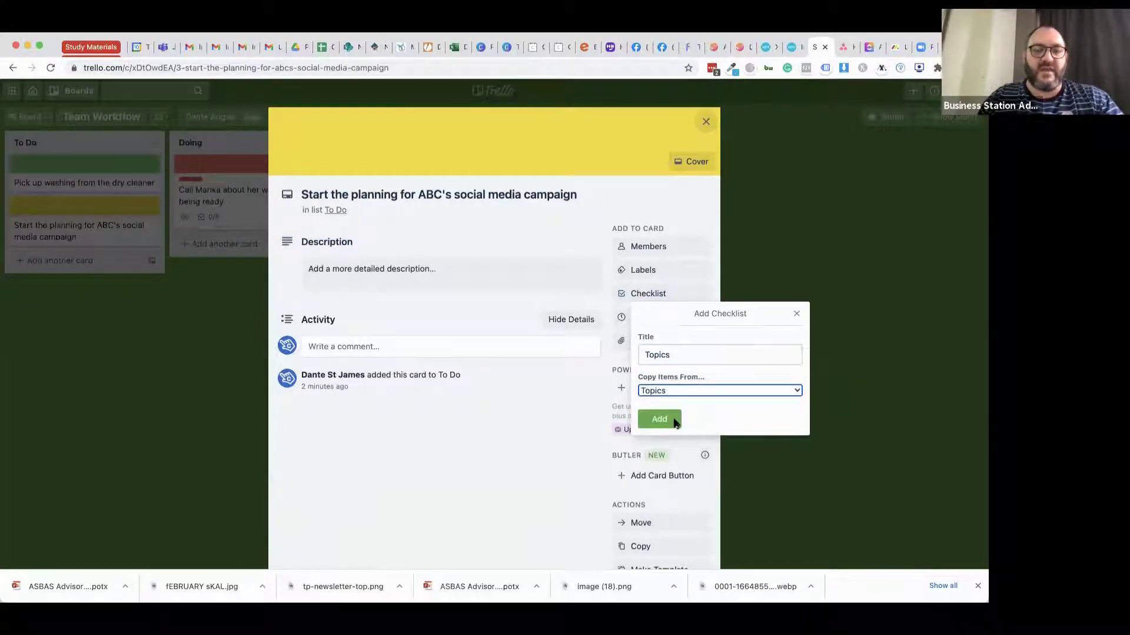
left_click(658, 420)
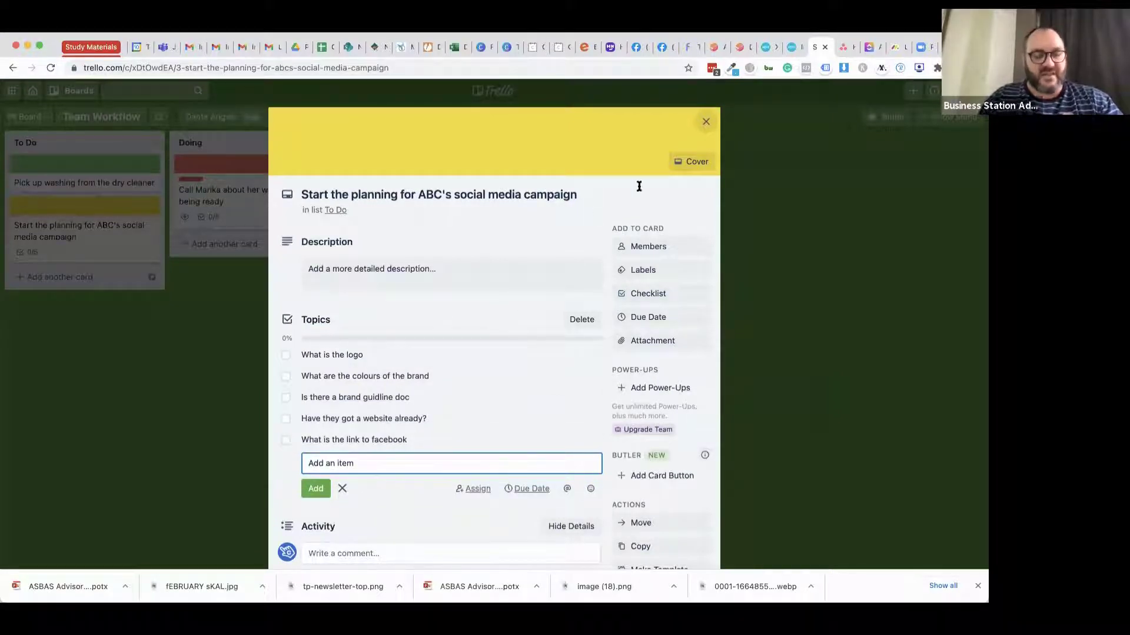
left_click(354, 506)
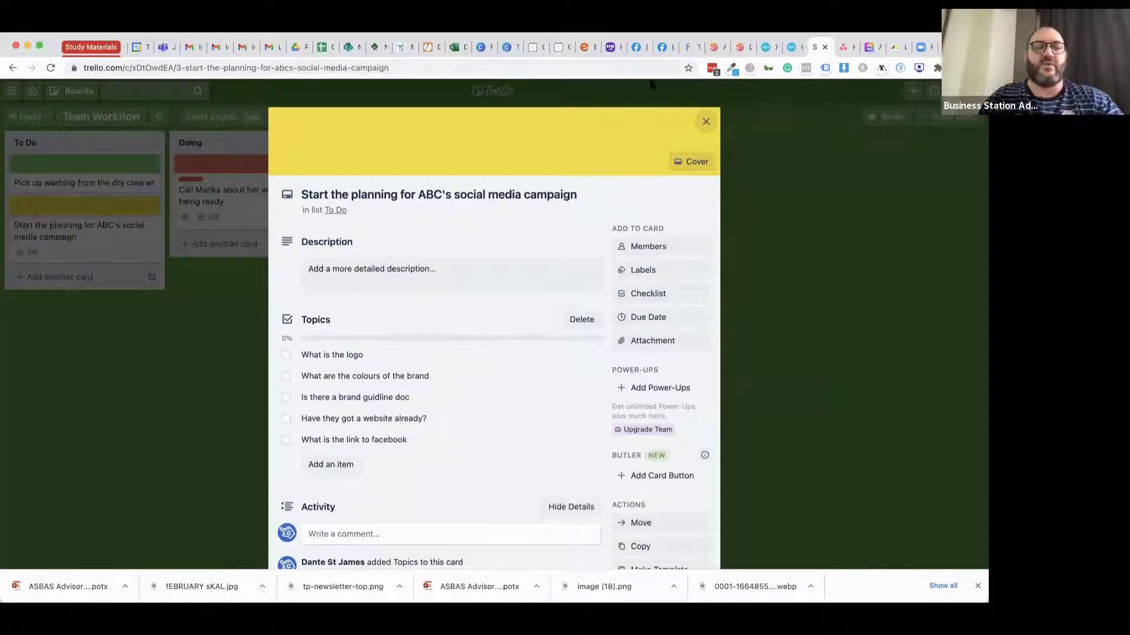
left_click(705, 123)
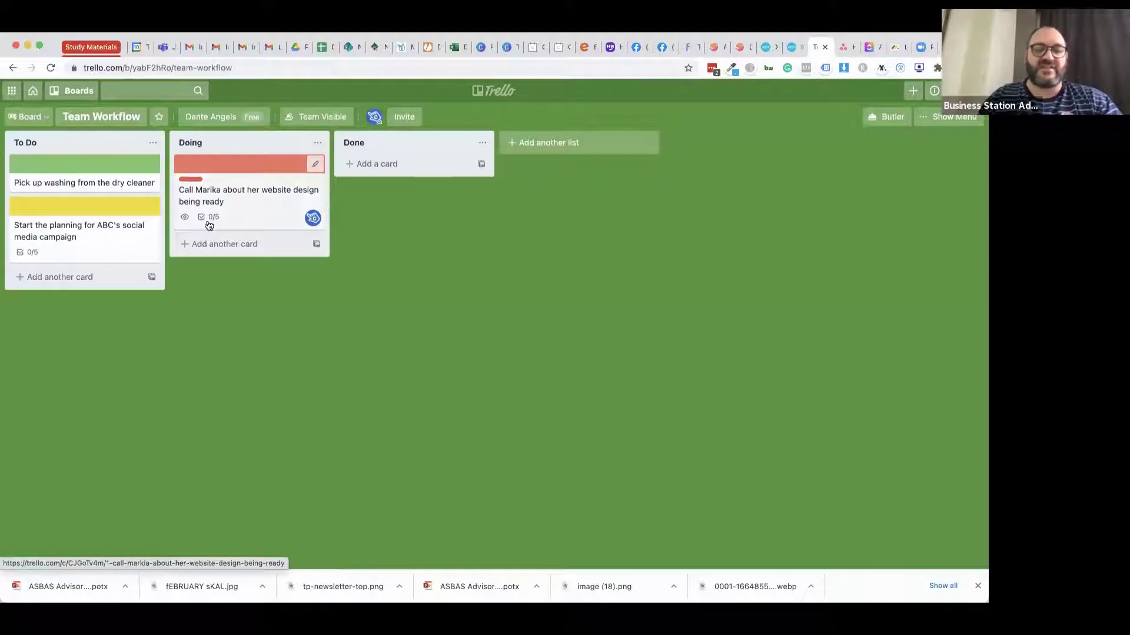
Mark "What is the logo" and "What are the colours of the brand" as complete on the website design card, and close the card.
left_click(244, 204)
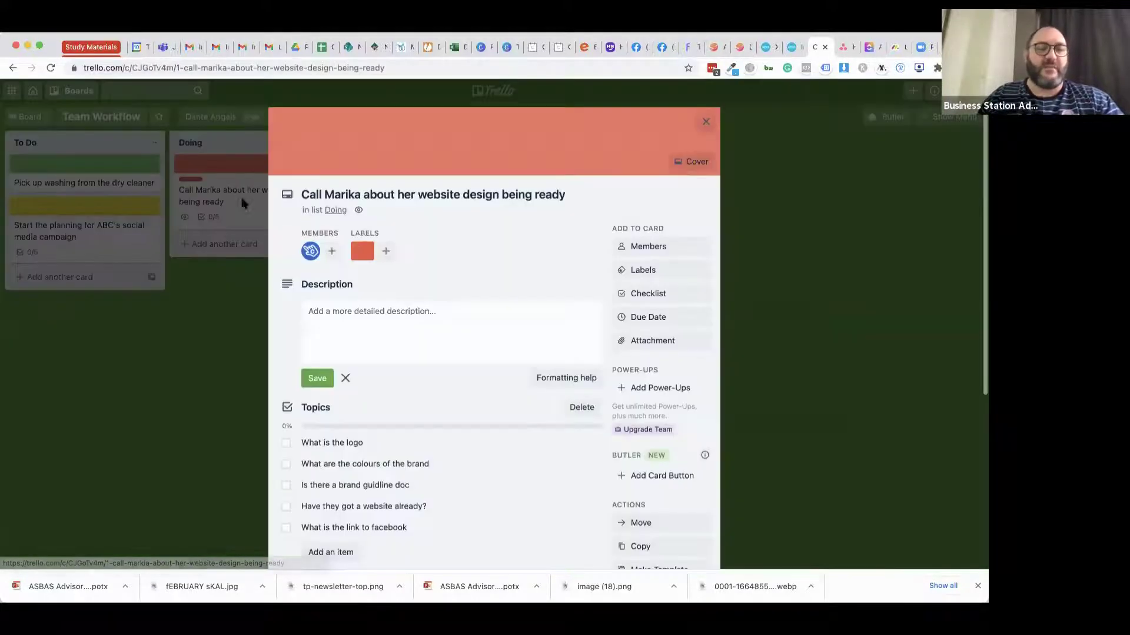
left_click(287, 445)
left_click(286, 420)
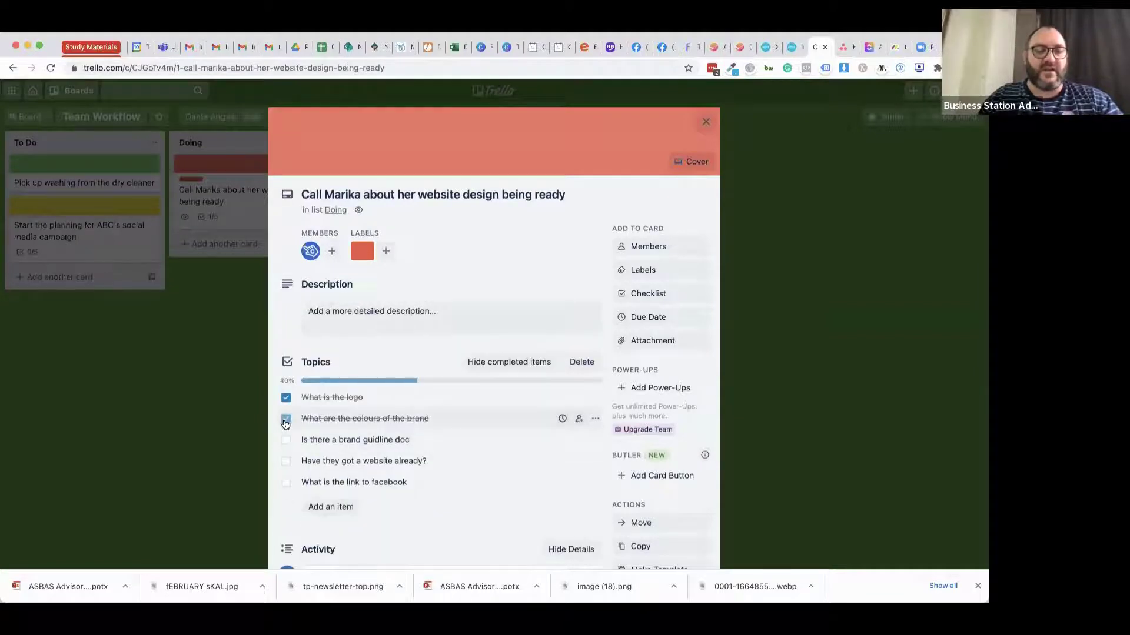
left_click(706, 122)
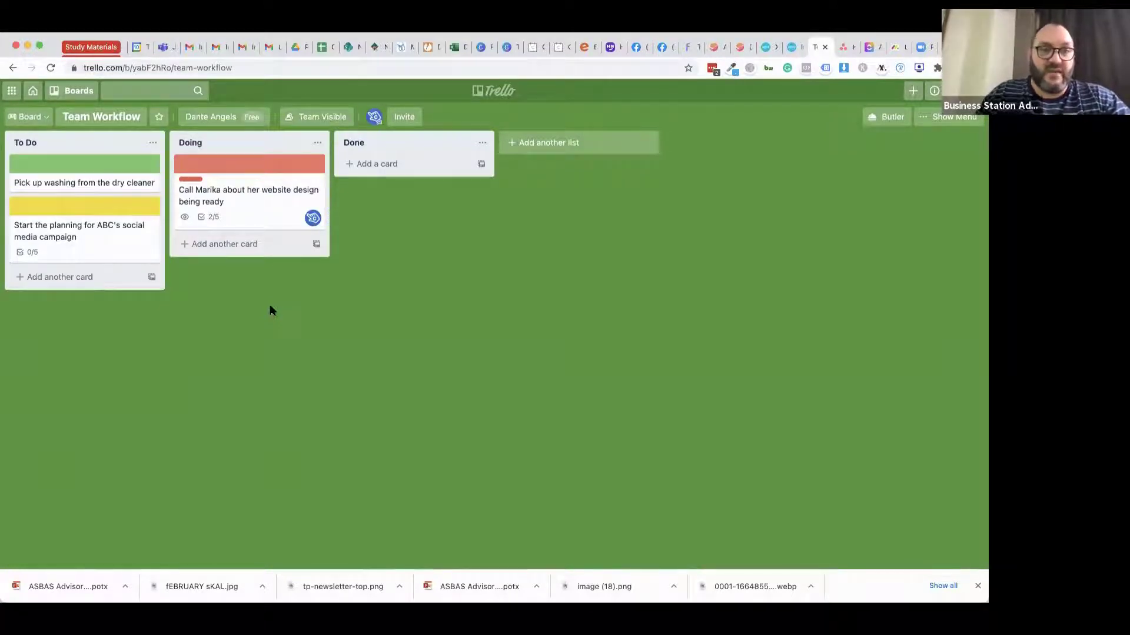
Complete the brand guideline, existing website and facebook link items in the website design card's Topics checklist.
left_click(232, 201)
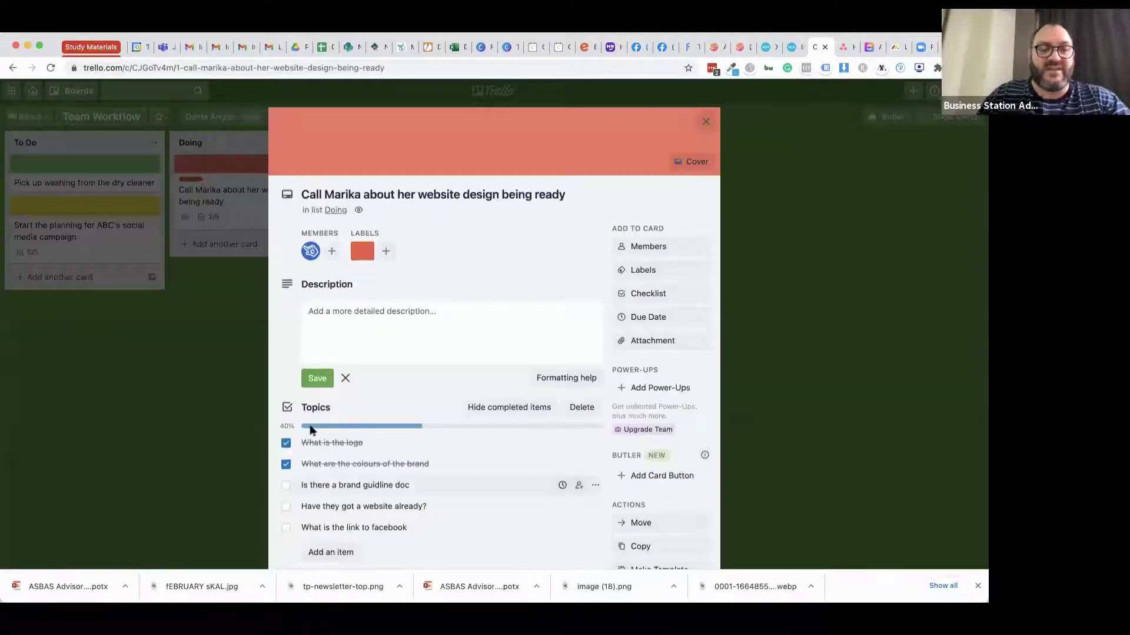
left_click(286, 485)
left_click(286, 463)
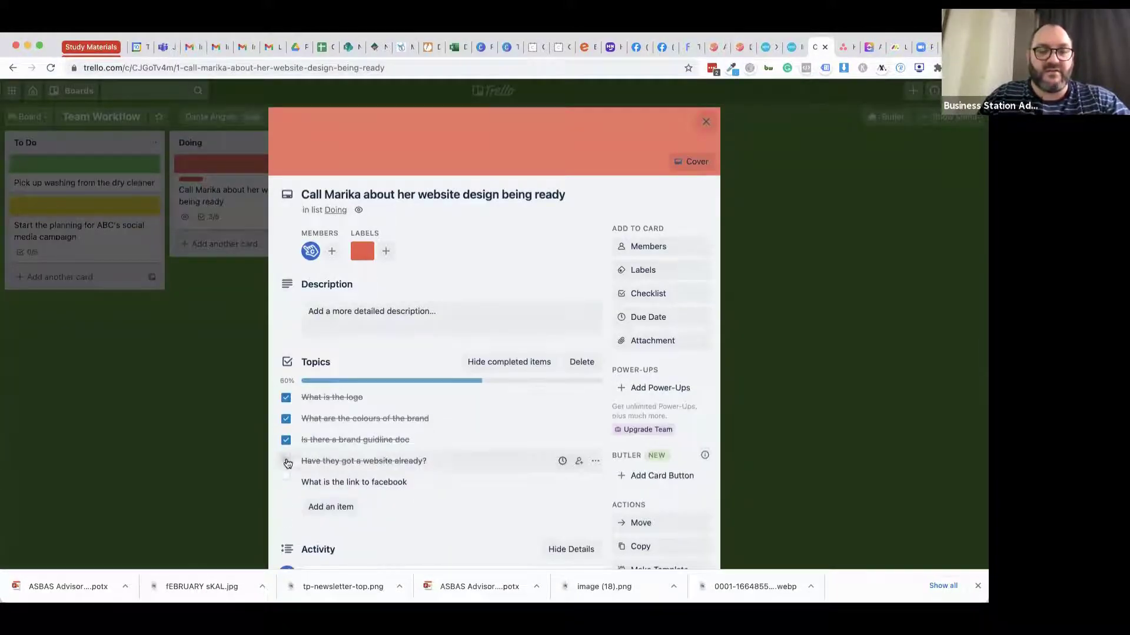
left_click(286, 483)
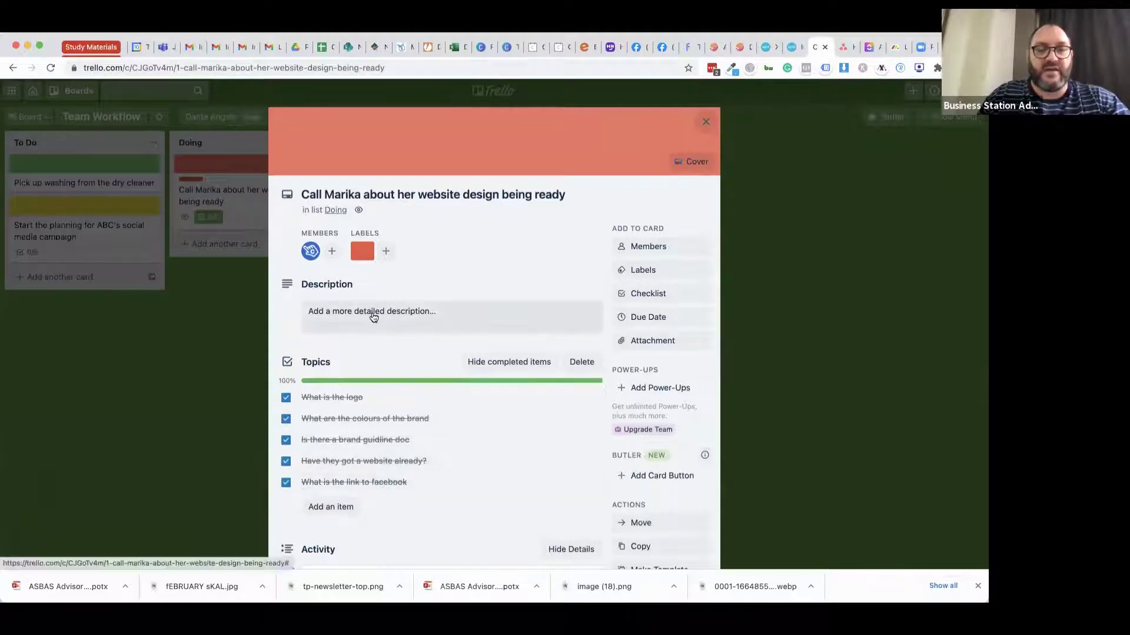
Write a comment on the card that the client "was really happy that we called. I have the brief ready to go to the developers.".
scroll(373, 318, "down", 5)
scroll(387, 285, "down", 3)
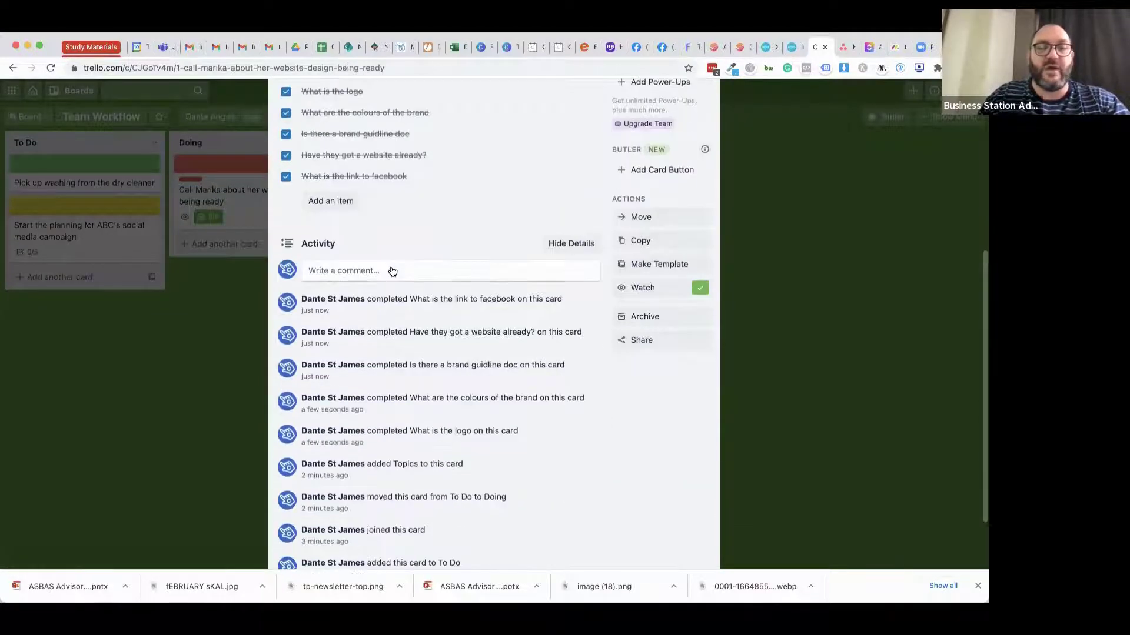
left_click(444, 272)
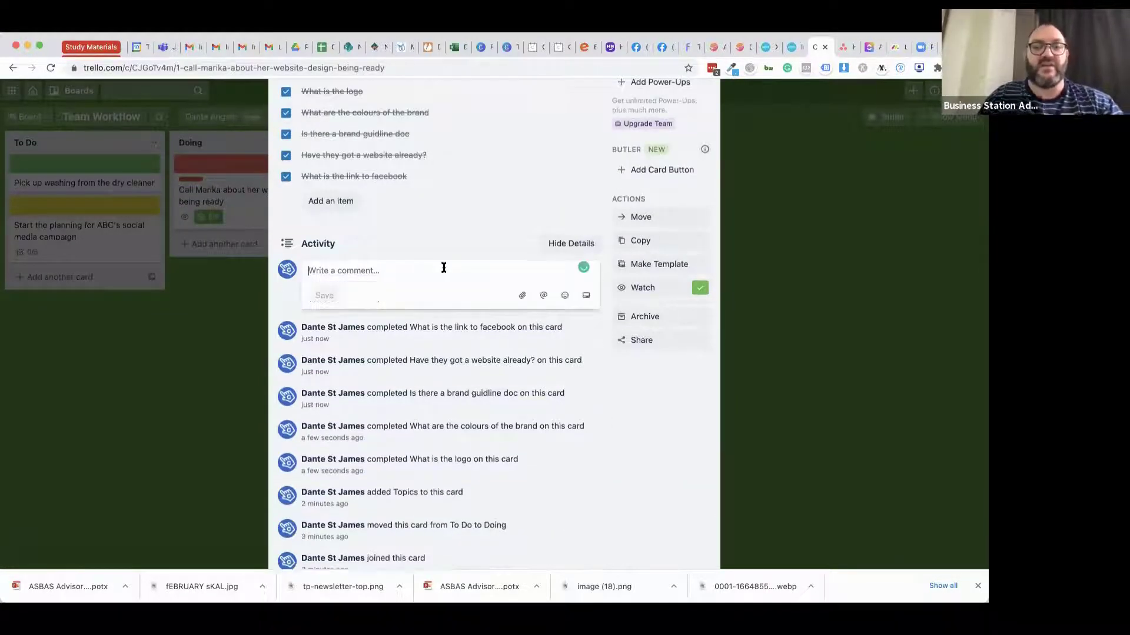
type("Marika")
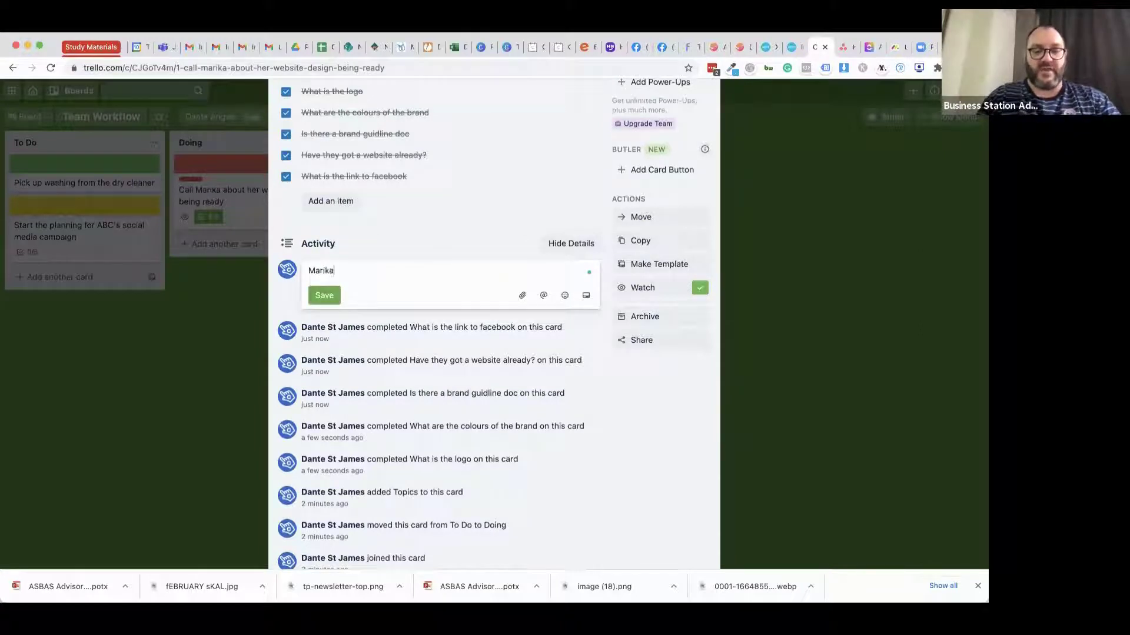
type(" was really happ")
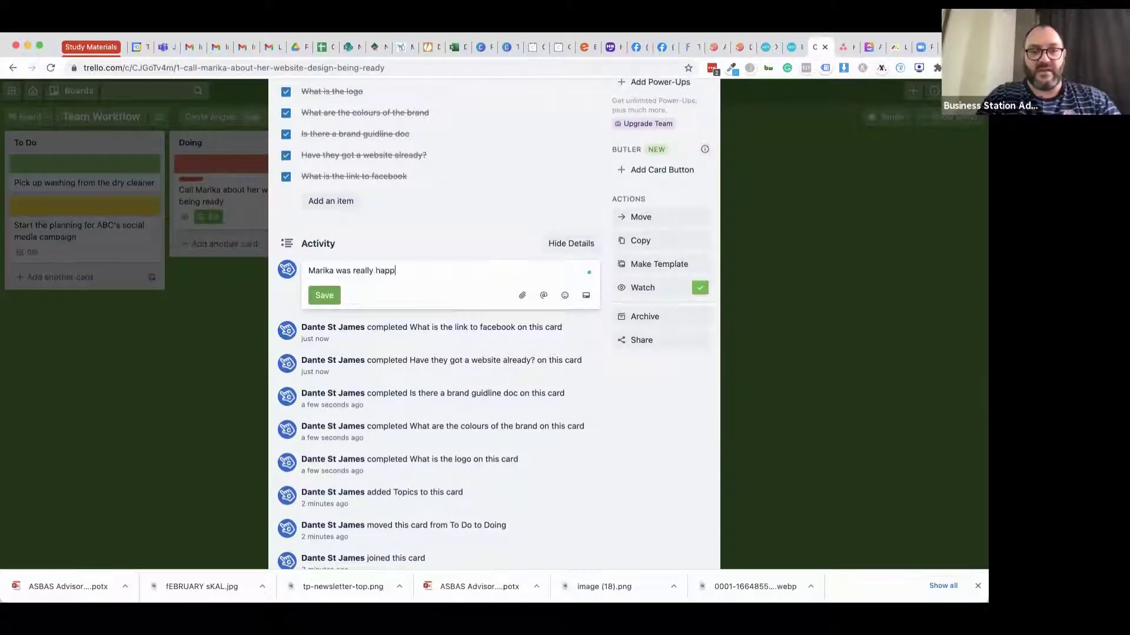
type("y that we called. I have the brief read")
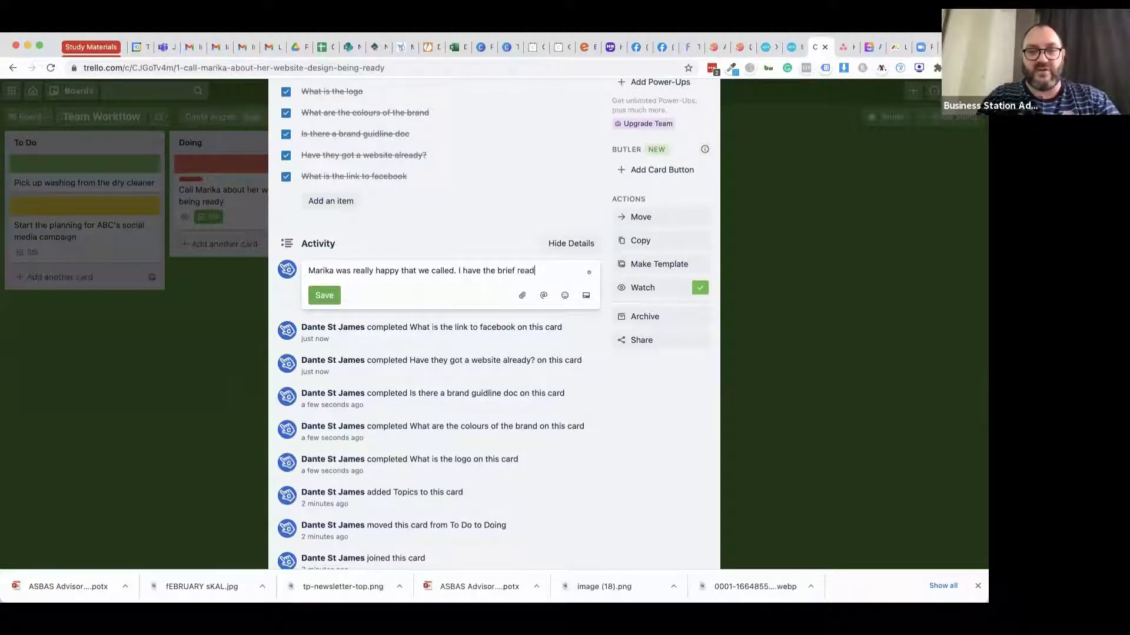
type("y to go to the developers.")
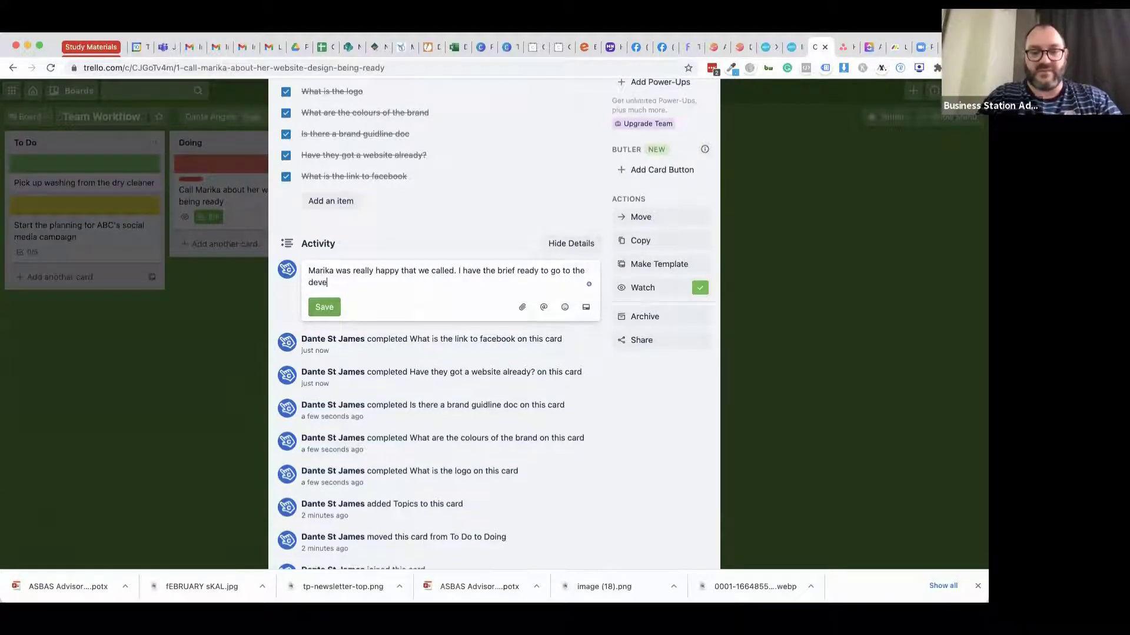
Attach "Territory Proud Chairs Report 20210207.pdf" from the computer to the comment, save the comment and close the card.
left_click(522, 306)
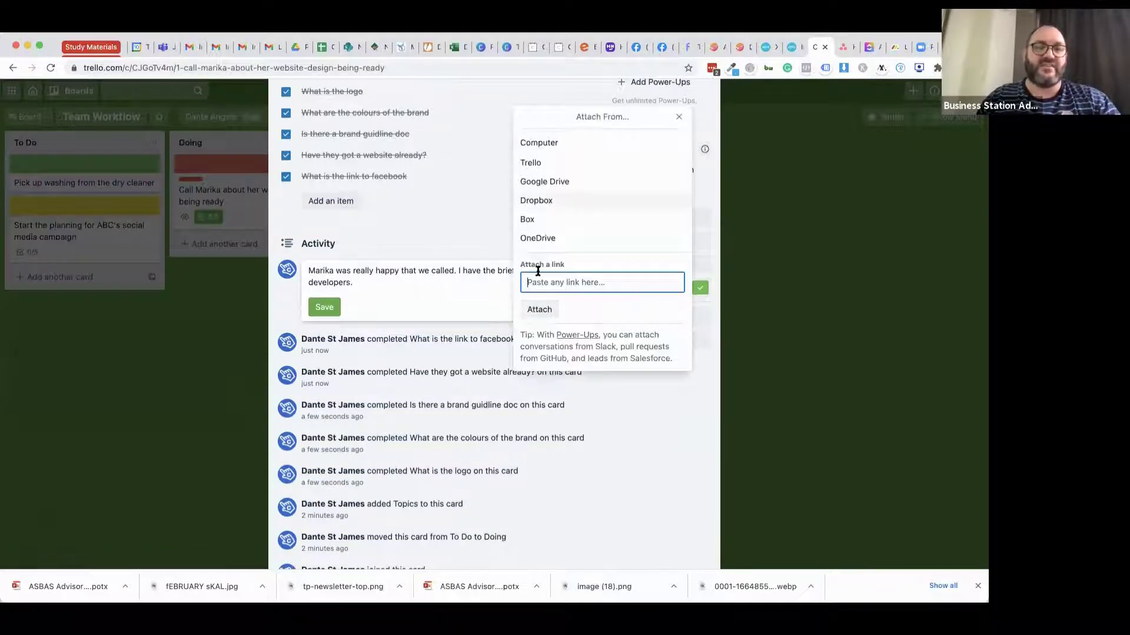
left_click(552, 145)
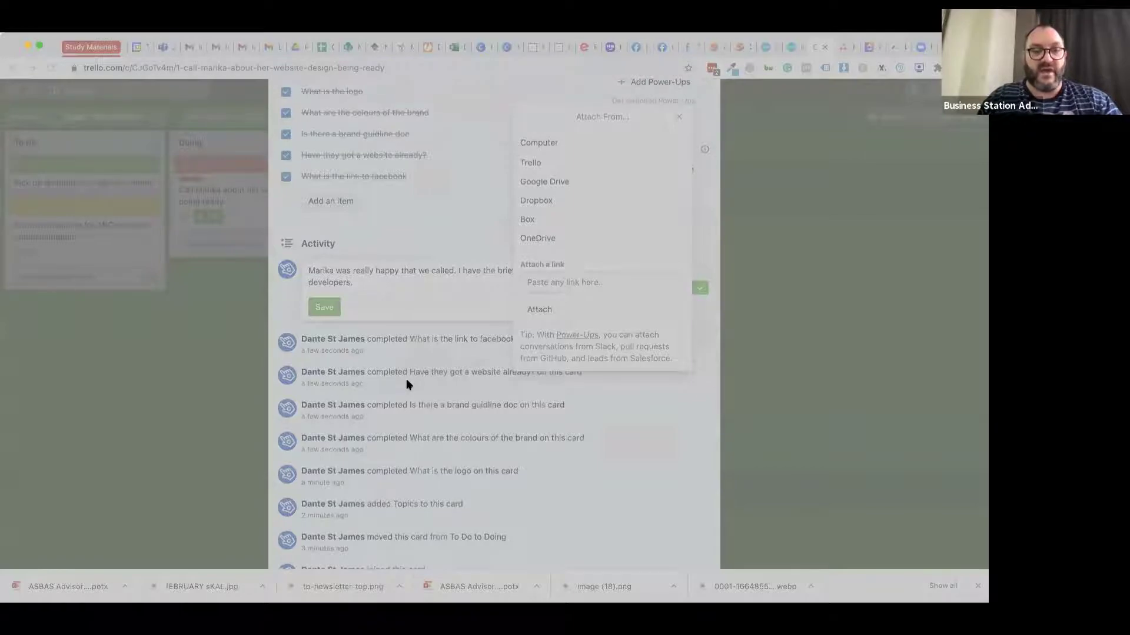
key("Escape")
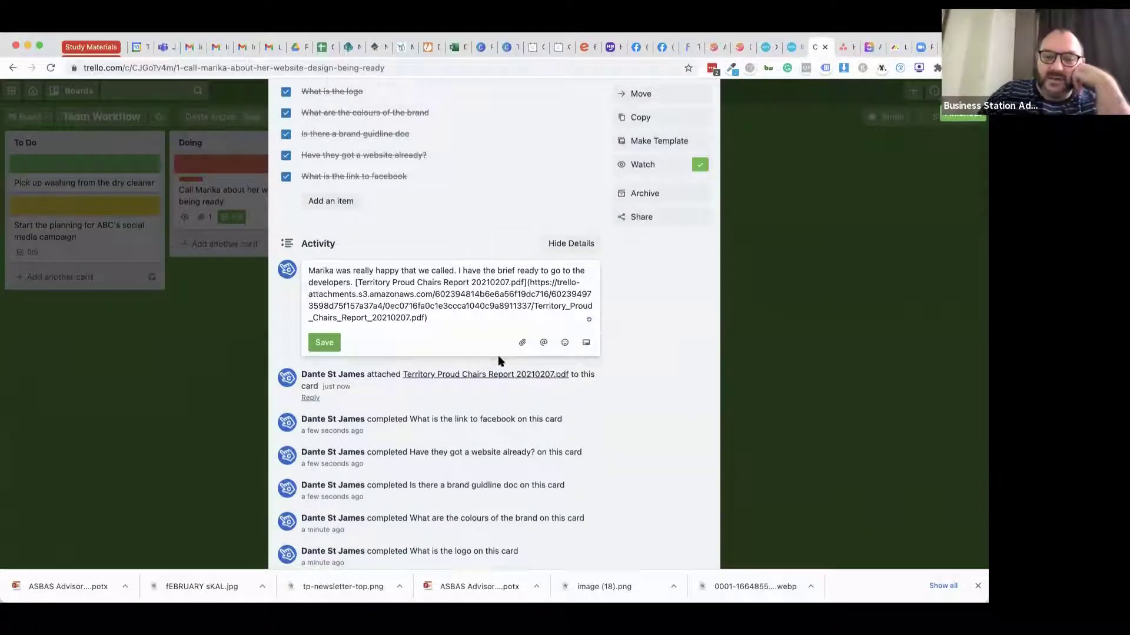
left_click(324, 343)
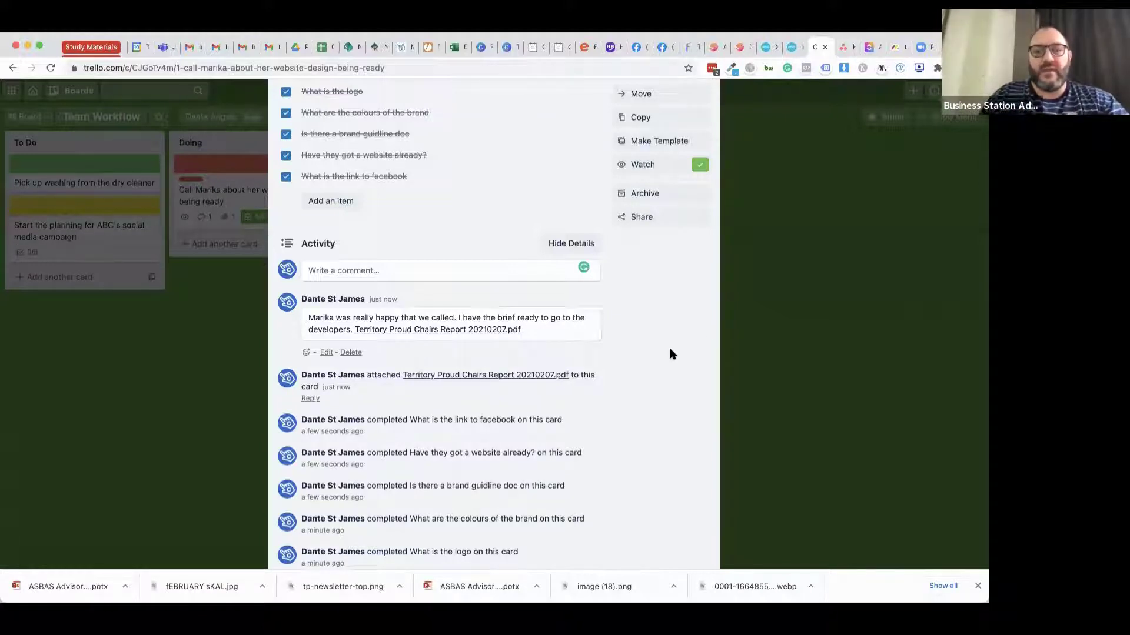
scroll(671, 353, "up", 3)
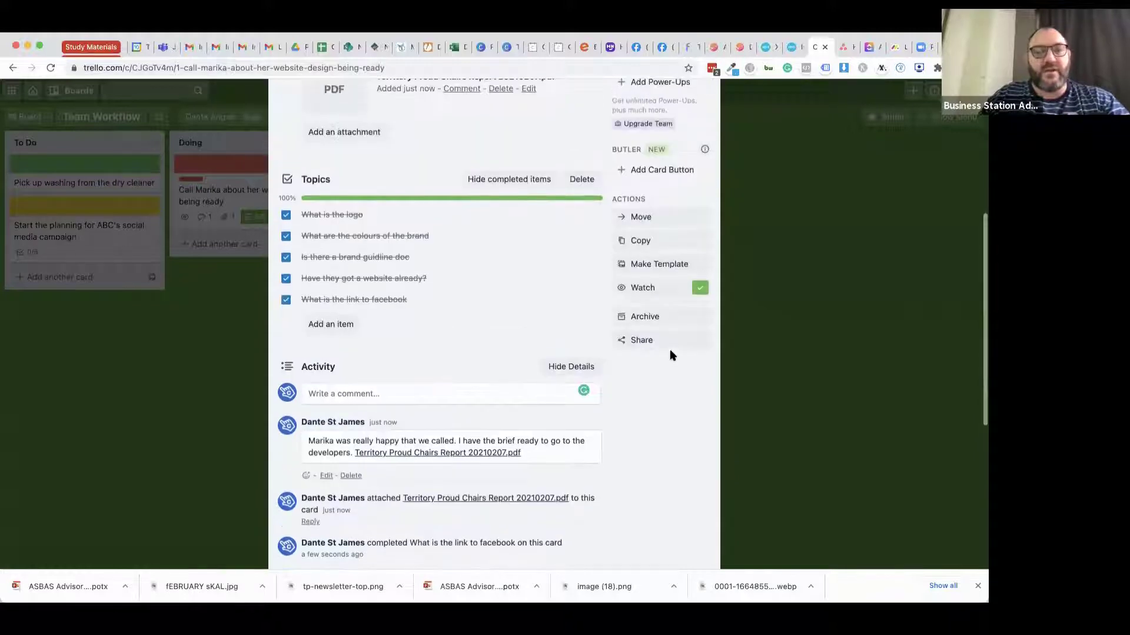
scroll(671, 354, "up", 7)
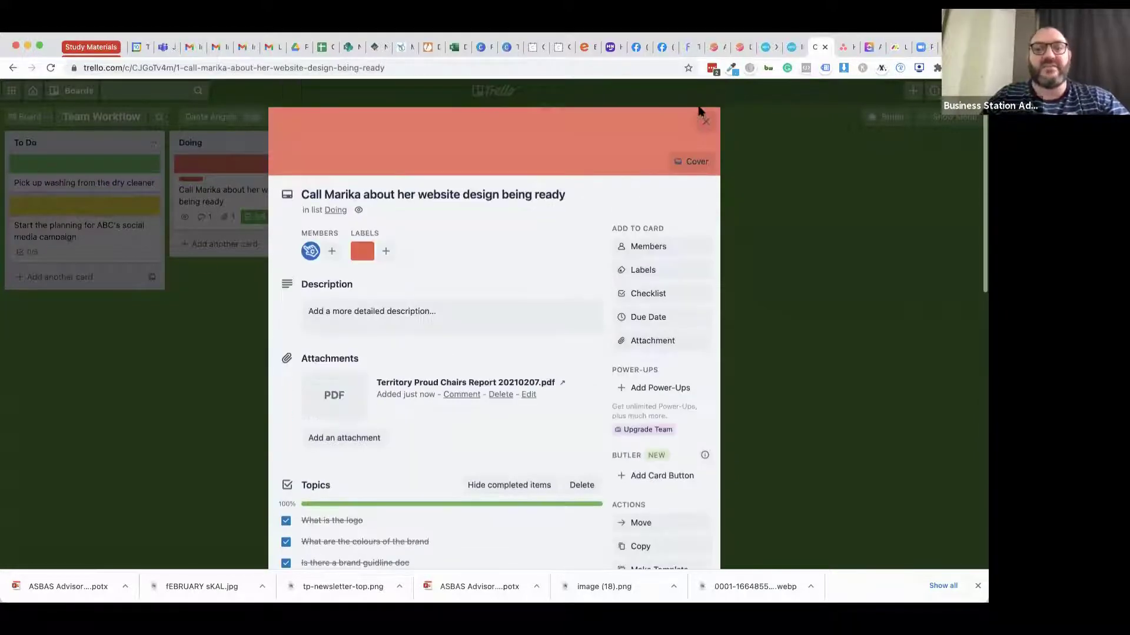
left_click(706, 121)
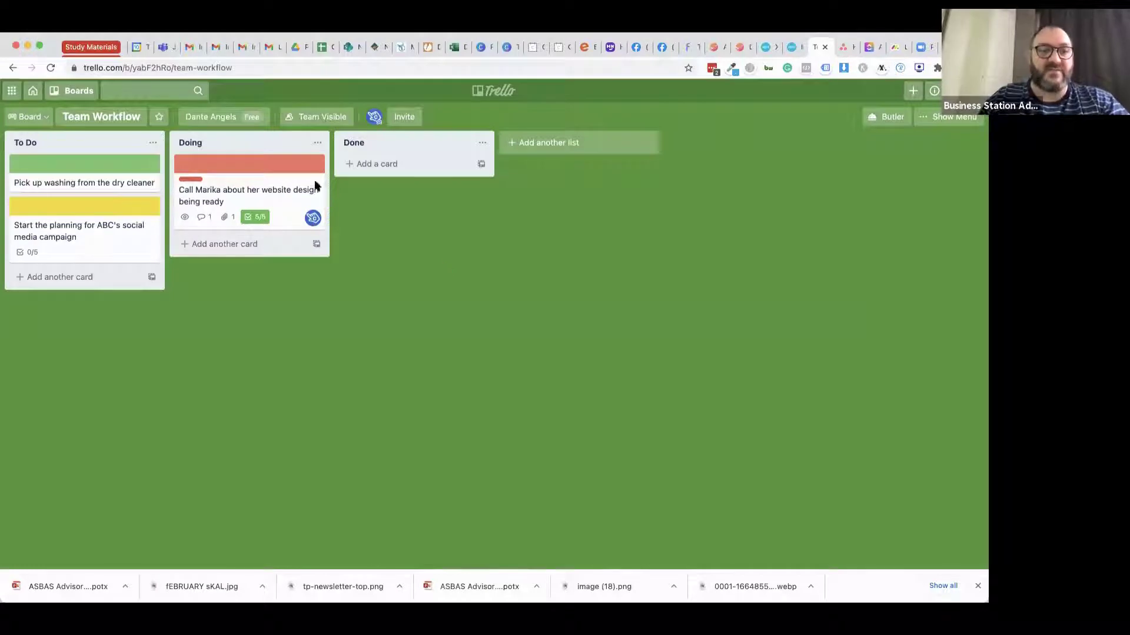
Move the website design card to Done, and move the dry cleaner card from To Do through Doing to Done.
left_click_drag(204, 169, 359, 172)
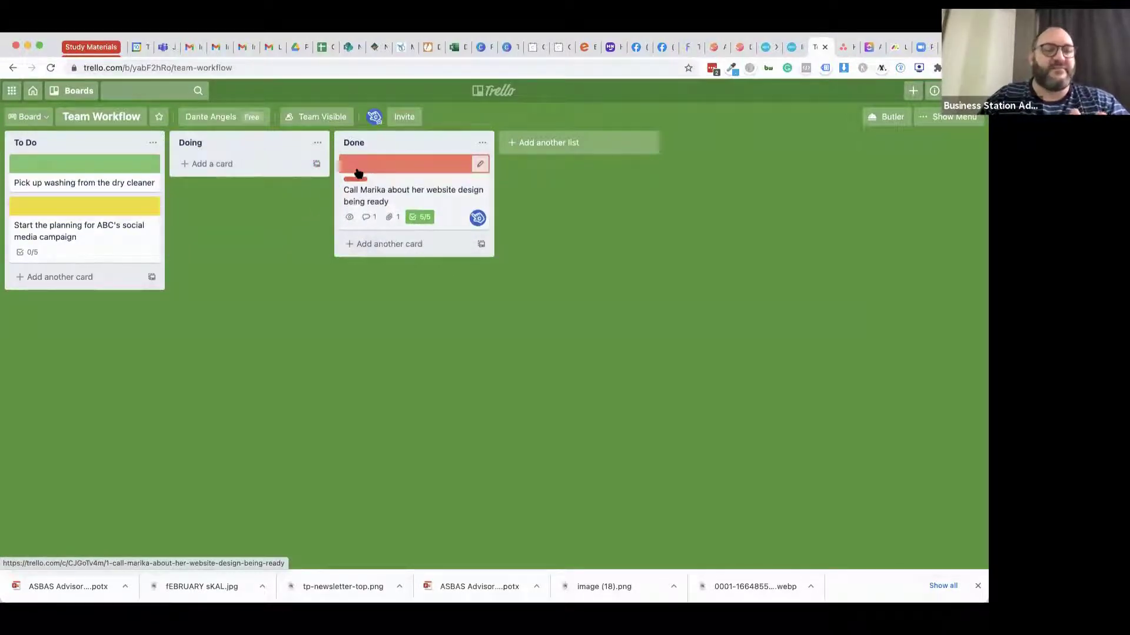
left_click_drag(59, 172, 186, 179)
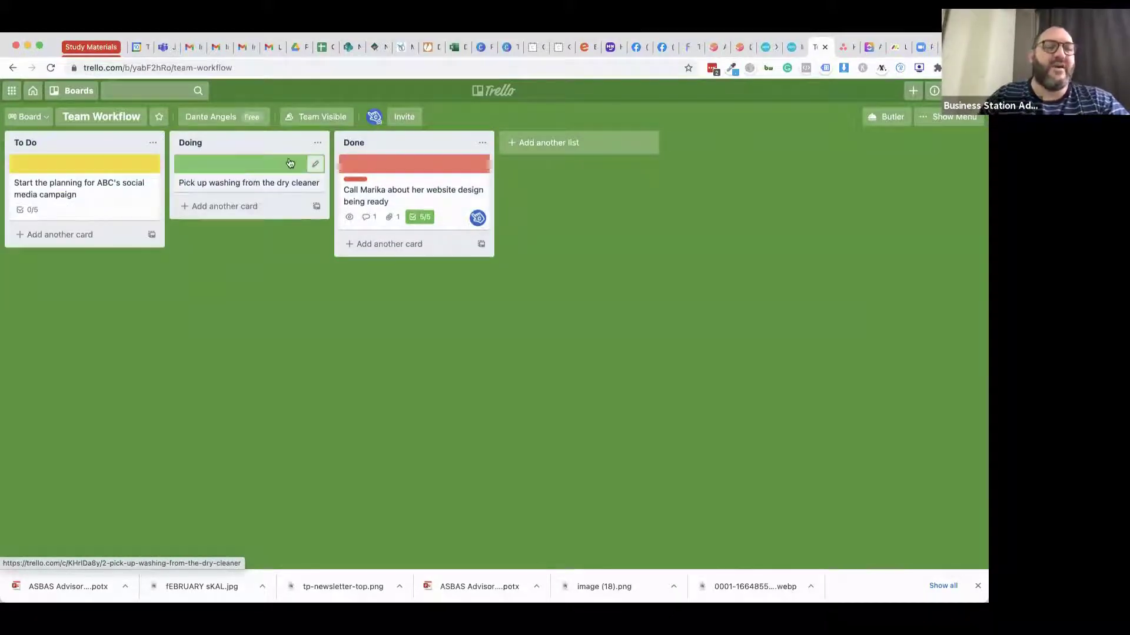
left_click_drag(217, 170, 329, 165)
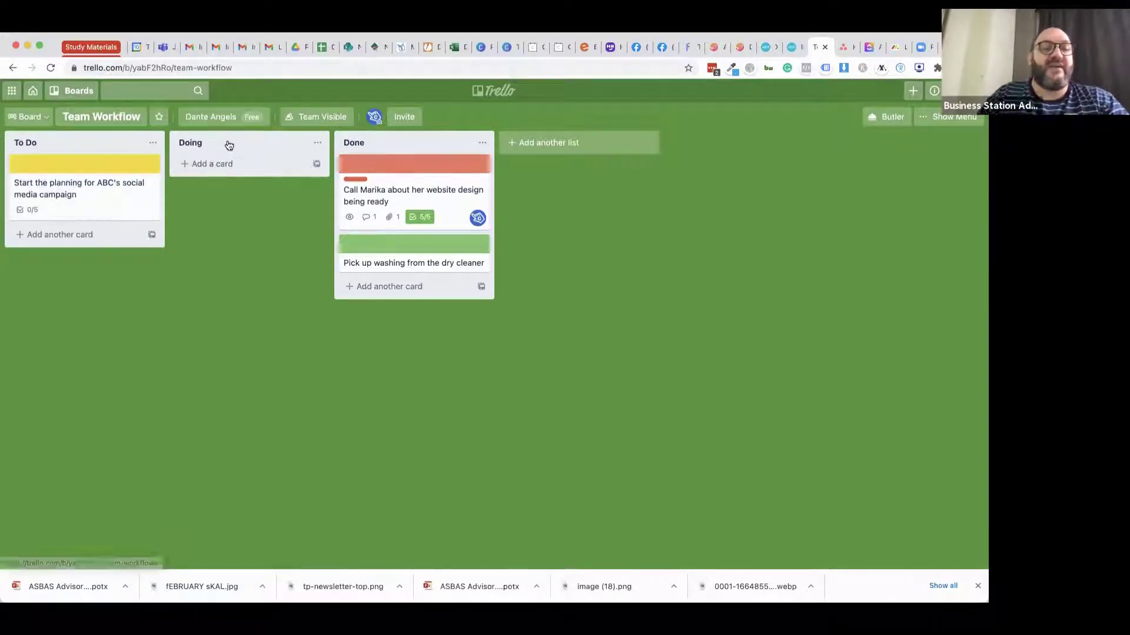
Add a list titled "Projects by" followed by the team member's first name, and place it between Doing and Done.
left_click(556, 143)
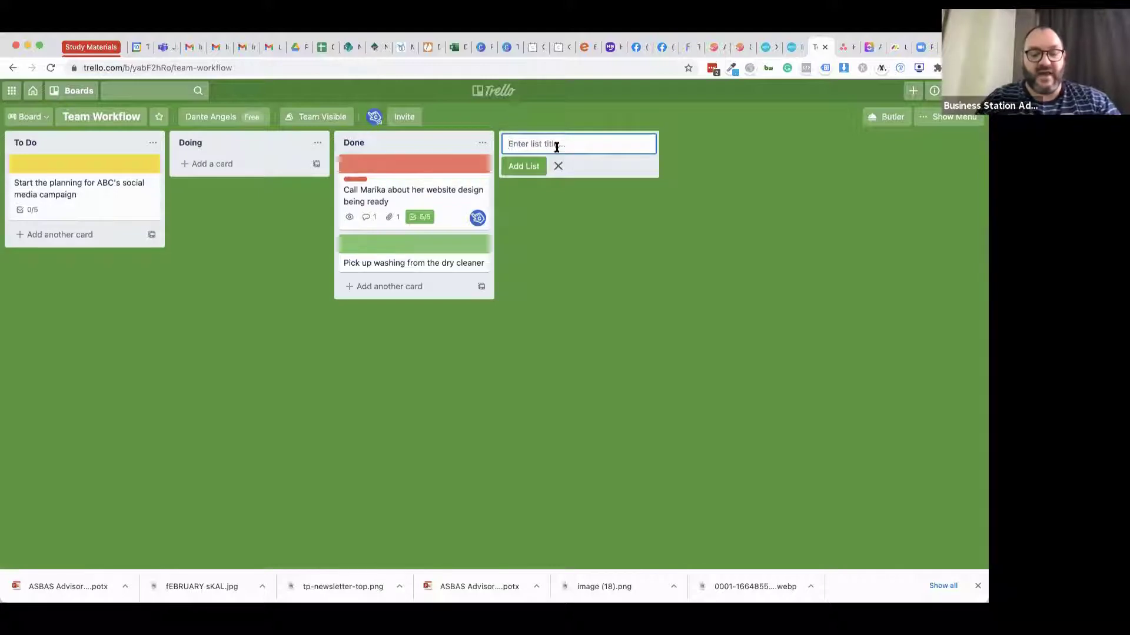
type("Projects by")
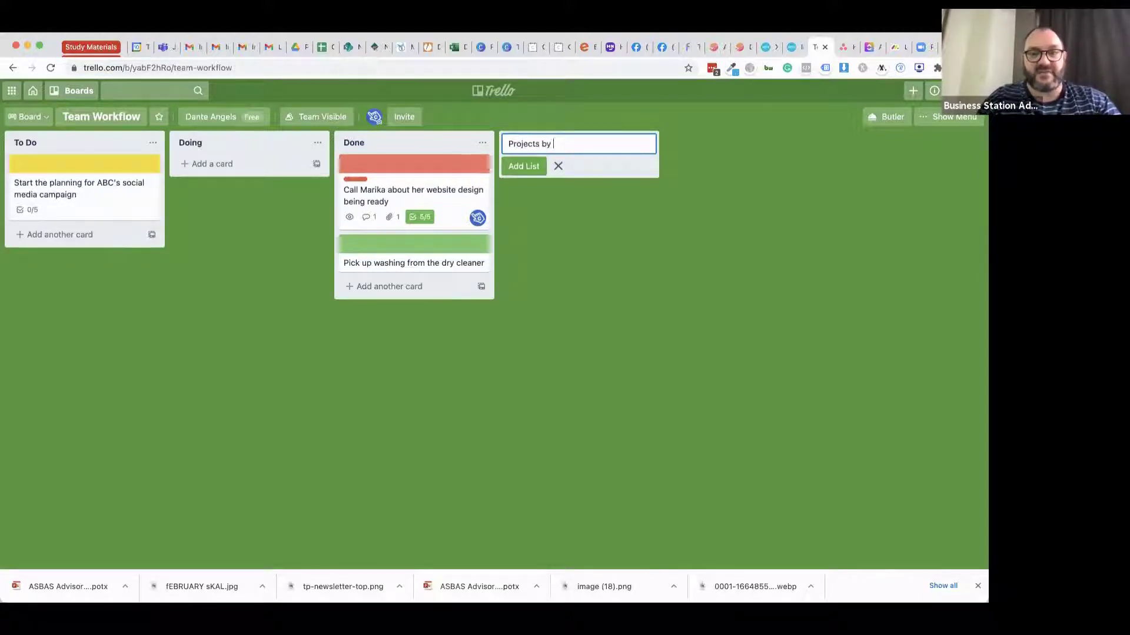
key("Return")
left_click_drag(544, 140, 415, 139)
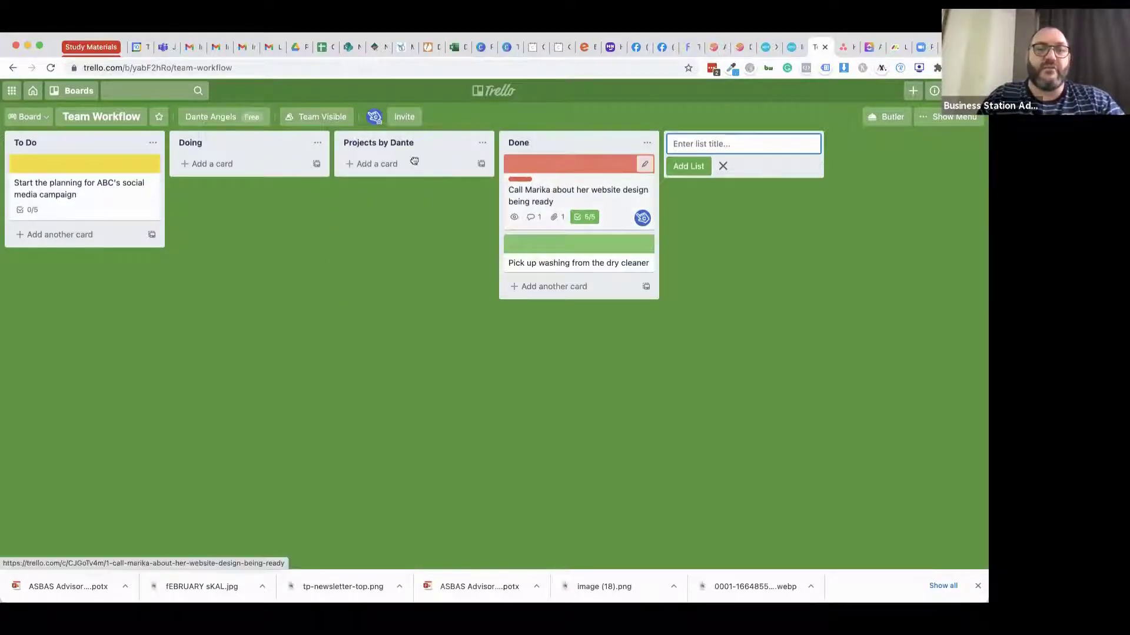
Move the website design card into the existing "Projects by" list, and add another "Projects by" list with a second team member's first name before Done.
left_click_drag(551, 169, 415, 164)
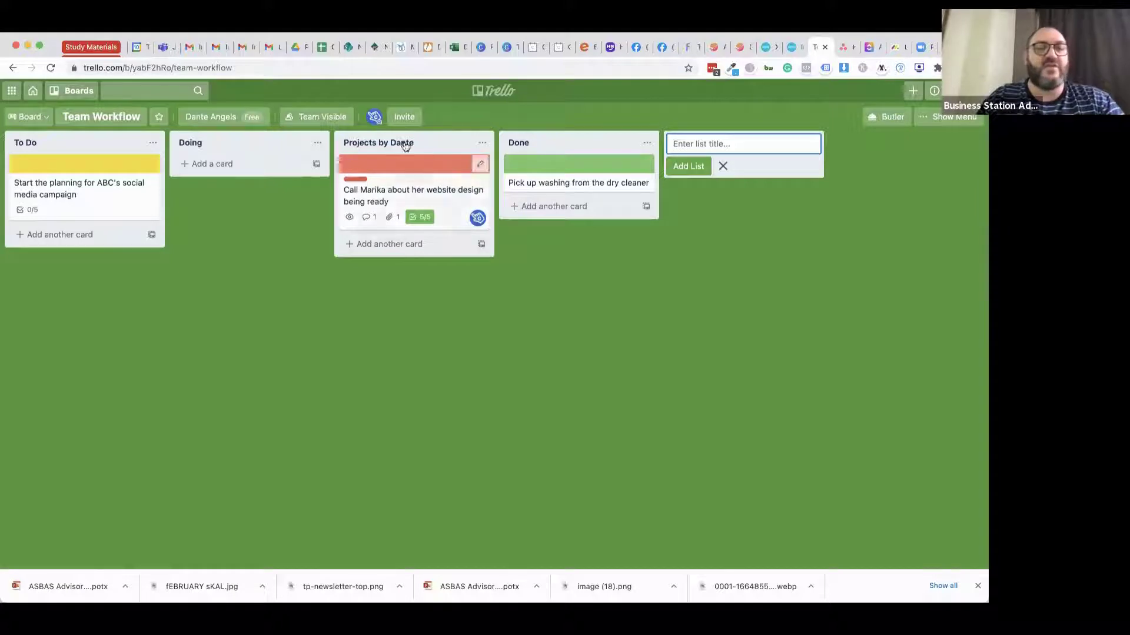
type("Projects fo")
key("BackSpace")
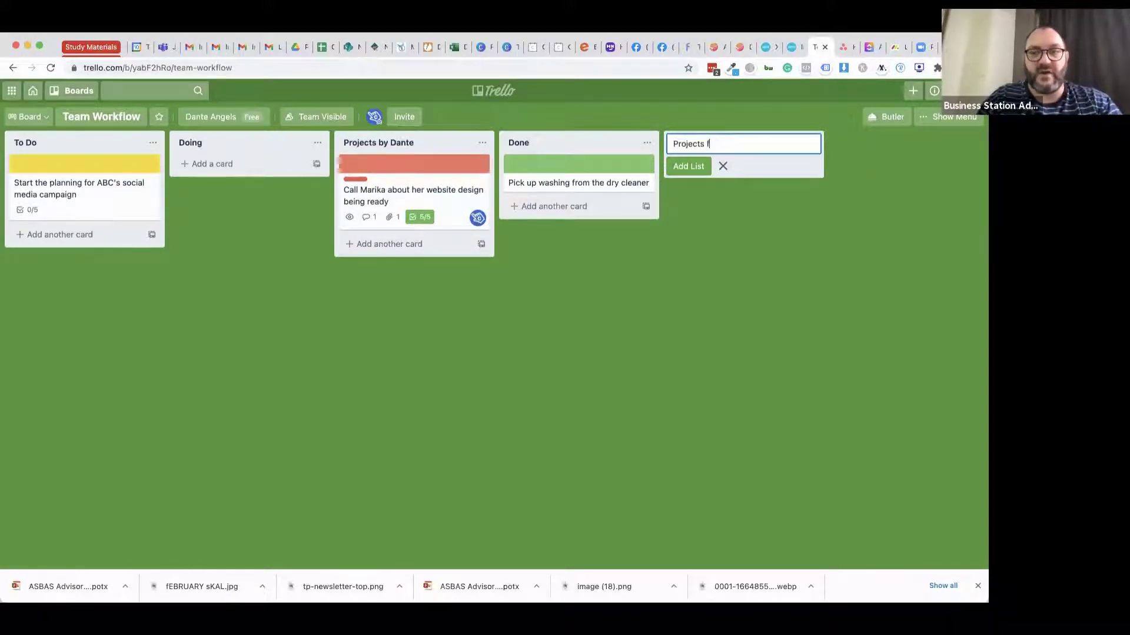
type("y Carol")
key("Return")
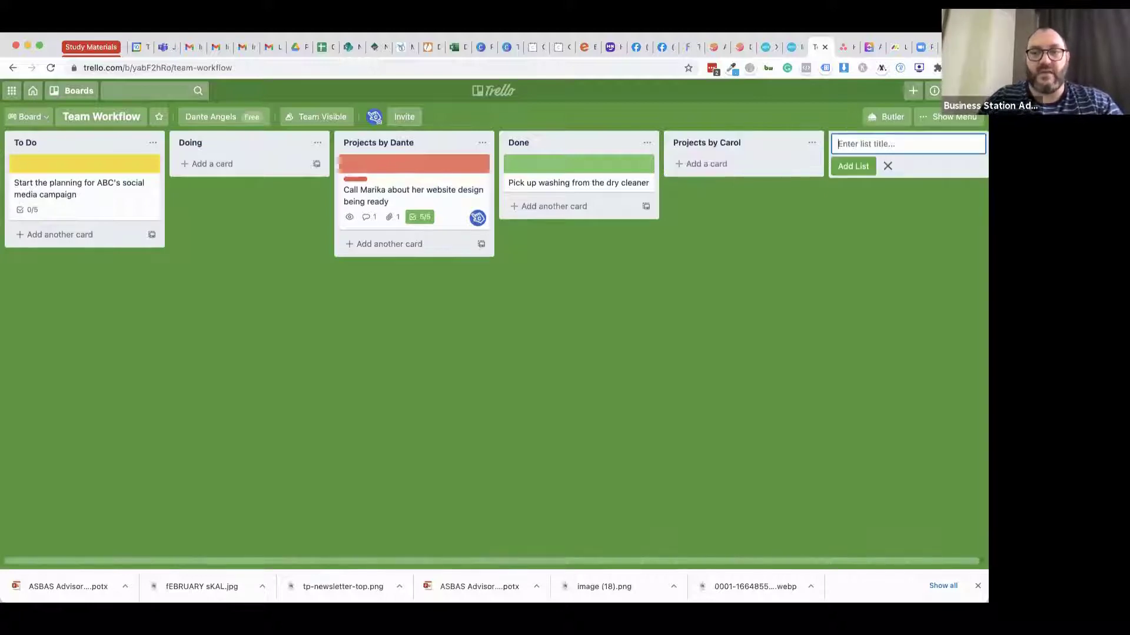
left_click_drag(582, 138, 746, 142)
mouse_move(675, 171)
left_mouse_down()
mouse_move(570, 169)
mouse_move(686, 168)
mouse_move(676, 171)
left_mouse_up()
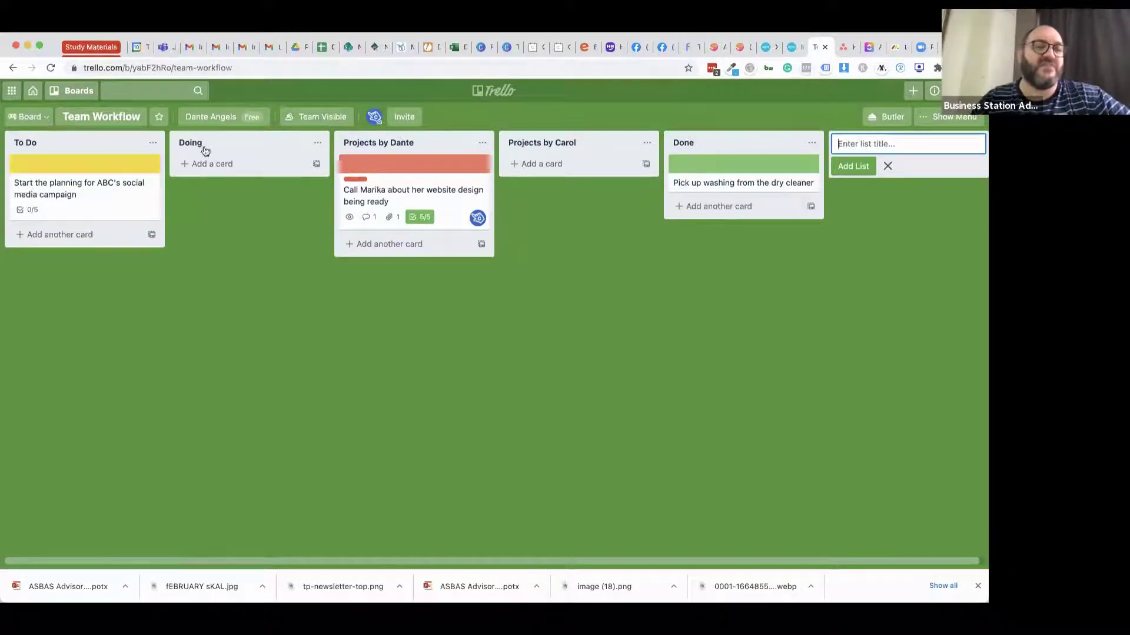
Archive the Doing list, and move the dry cleaner card from Done to the second team member's projects list.
left_click(317, 143)
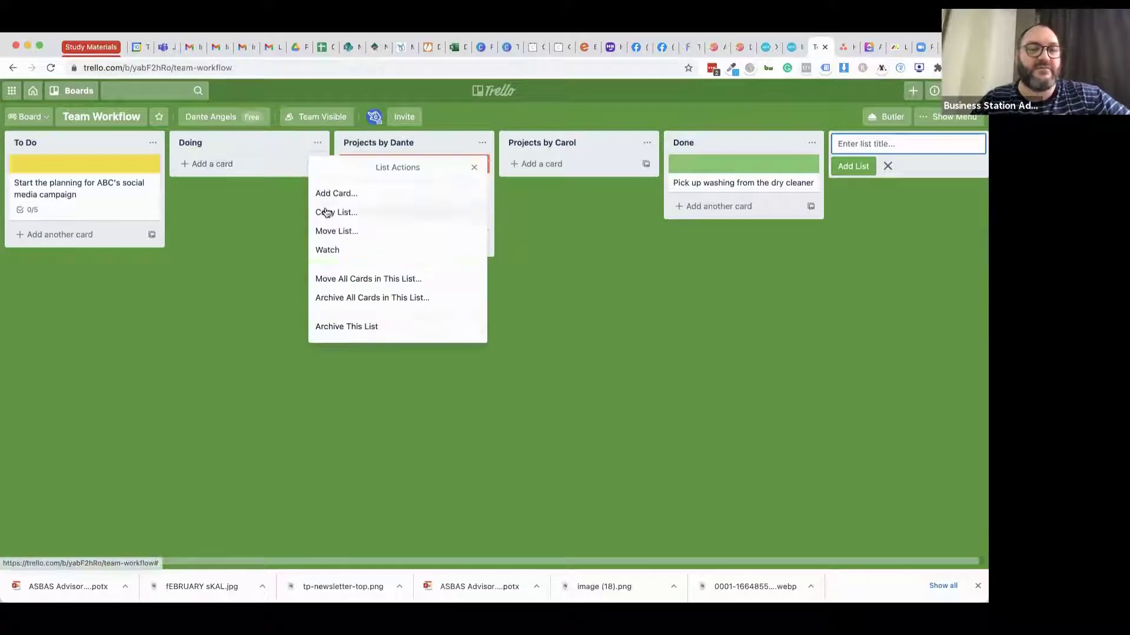
left_click(336, 325)
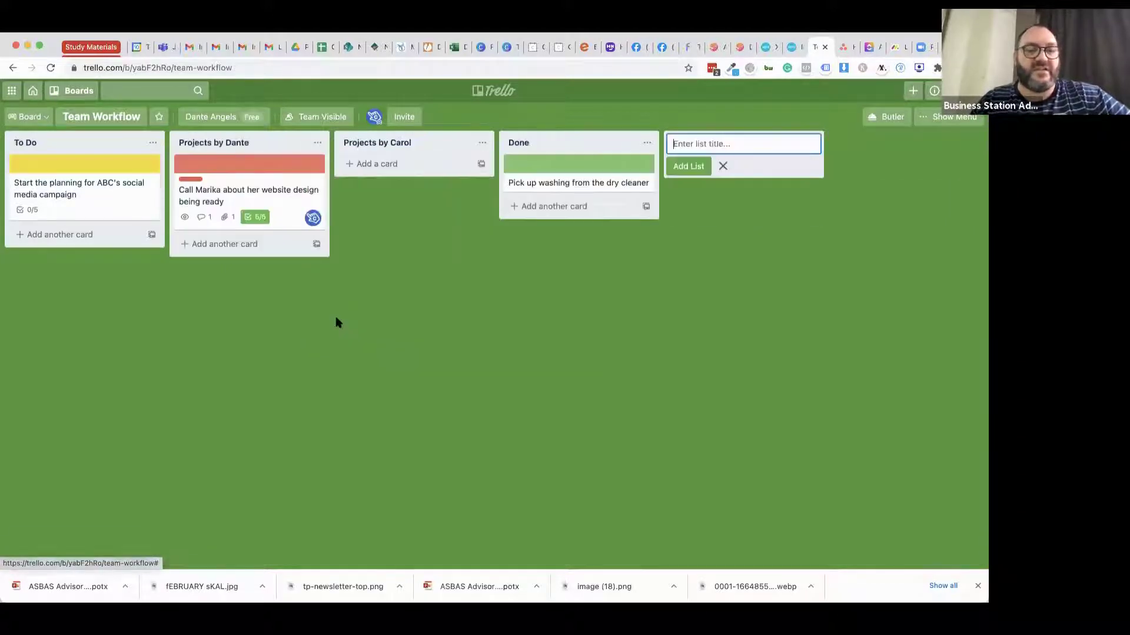
left_click_drag(571, 176, 447, 176)
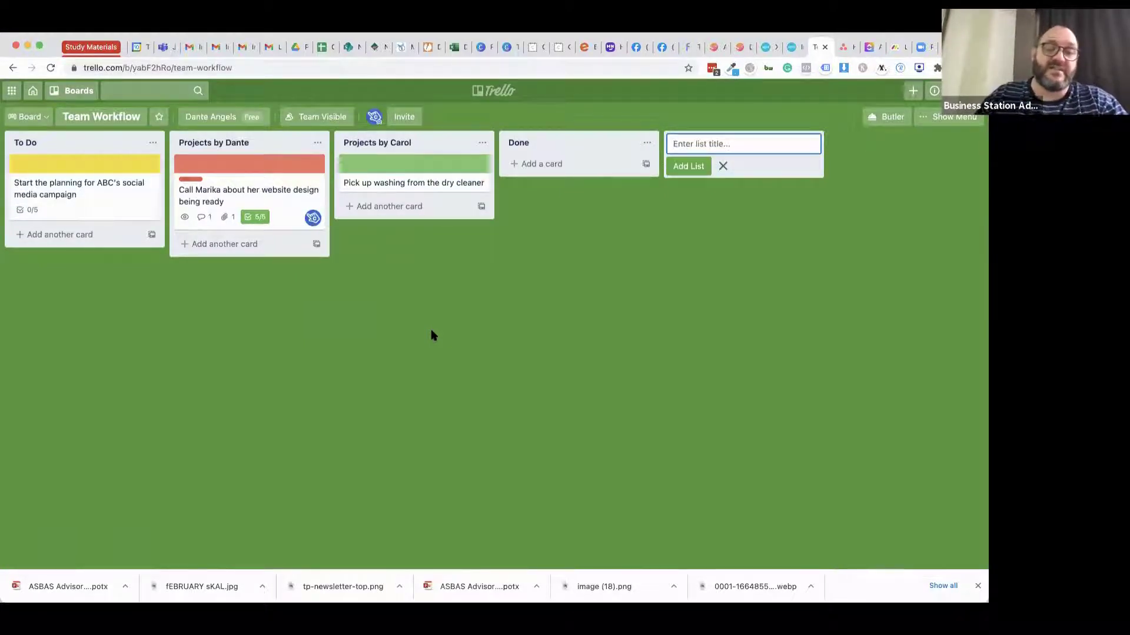
left_click(977, 586)
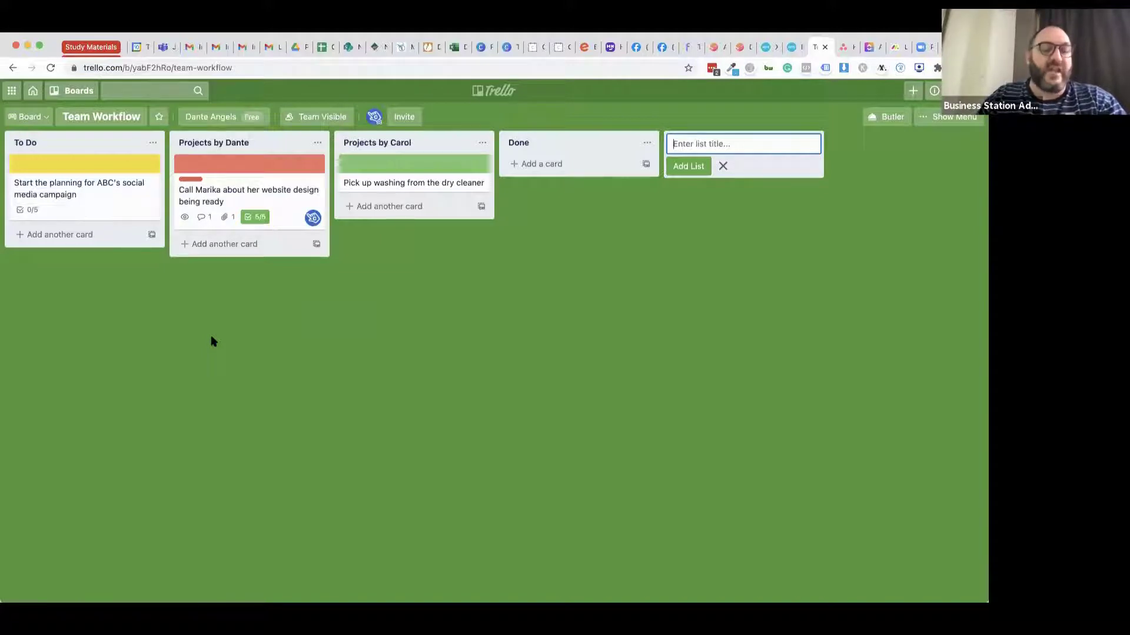
left_click(33, 121)
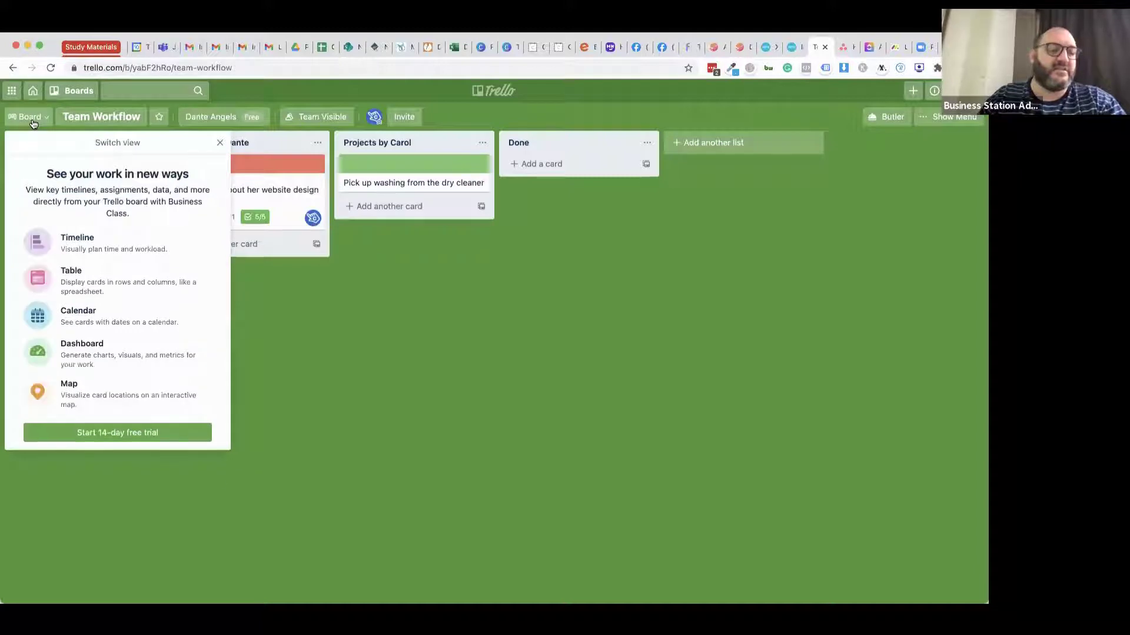
left_click(298, 351)
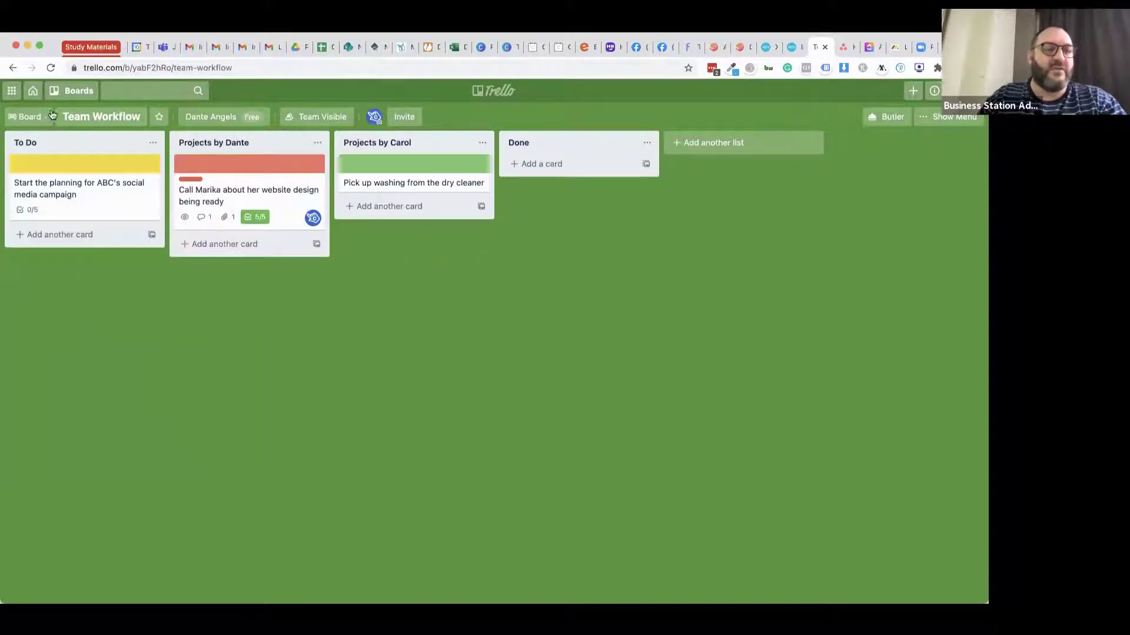
Create a new team-visible board titled "Blue Projects" with a plain blue background.
left_click(78, 91)
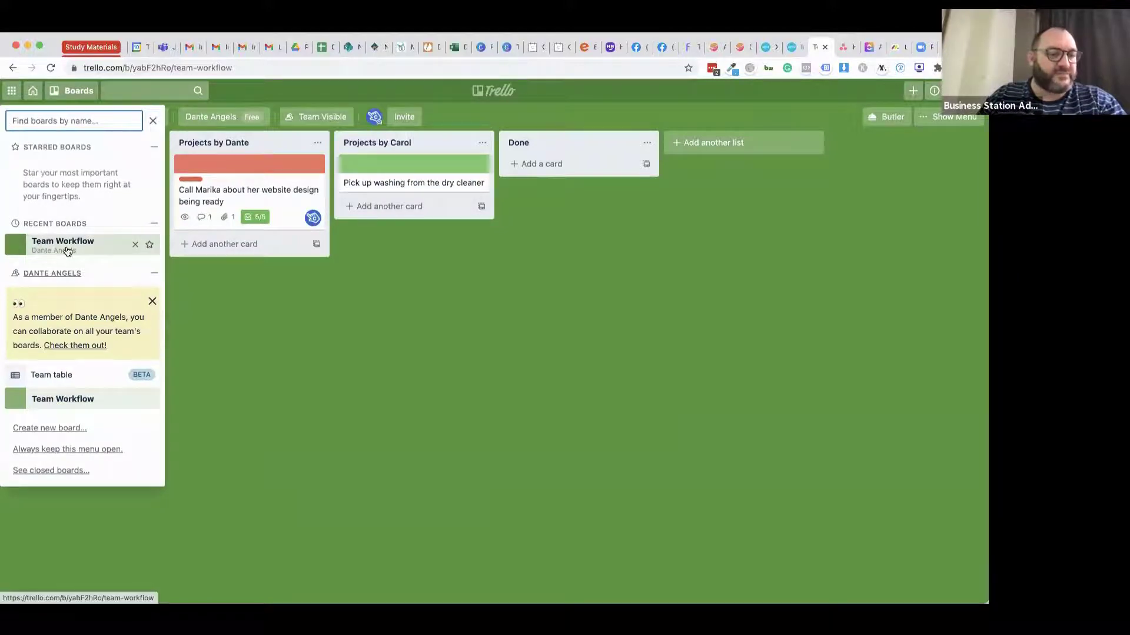
left_click(64, 428)
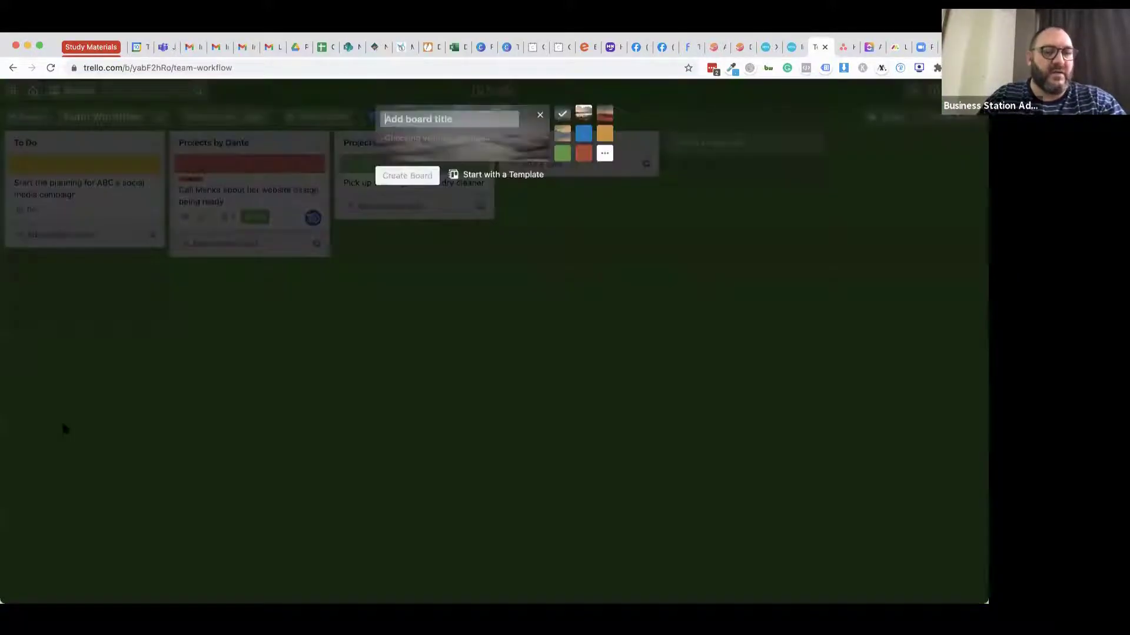
left_click(586, 134)
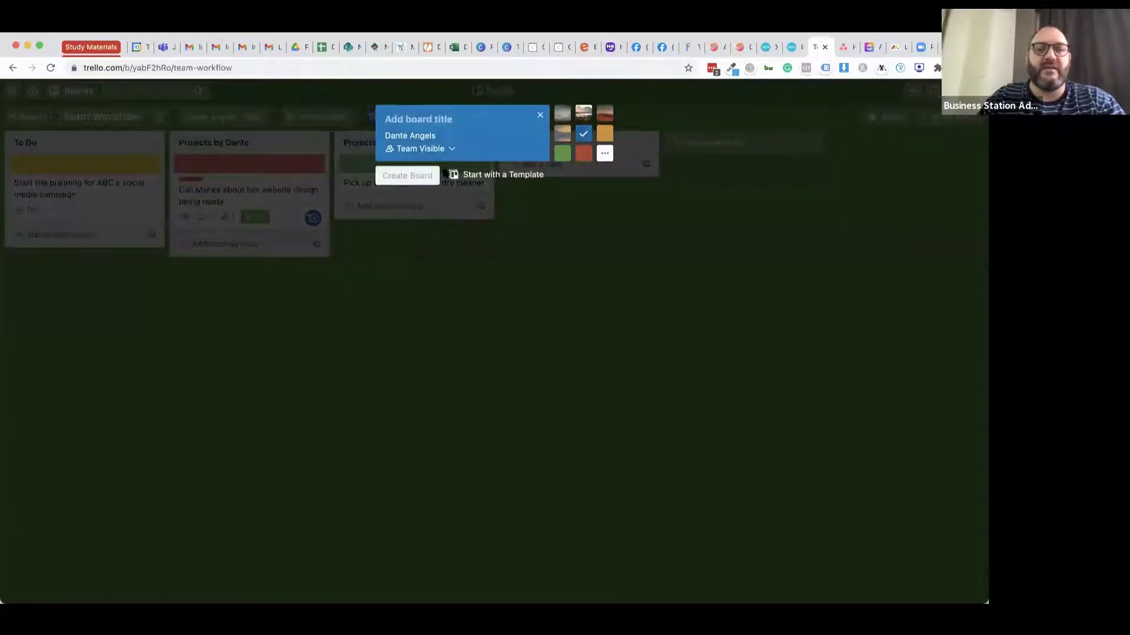
left_click(423, 120)
type("Blue Projects")
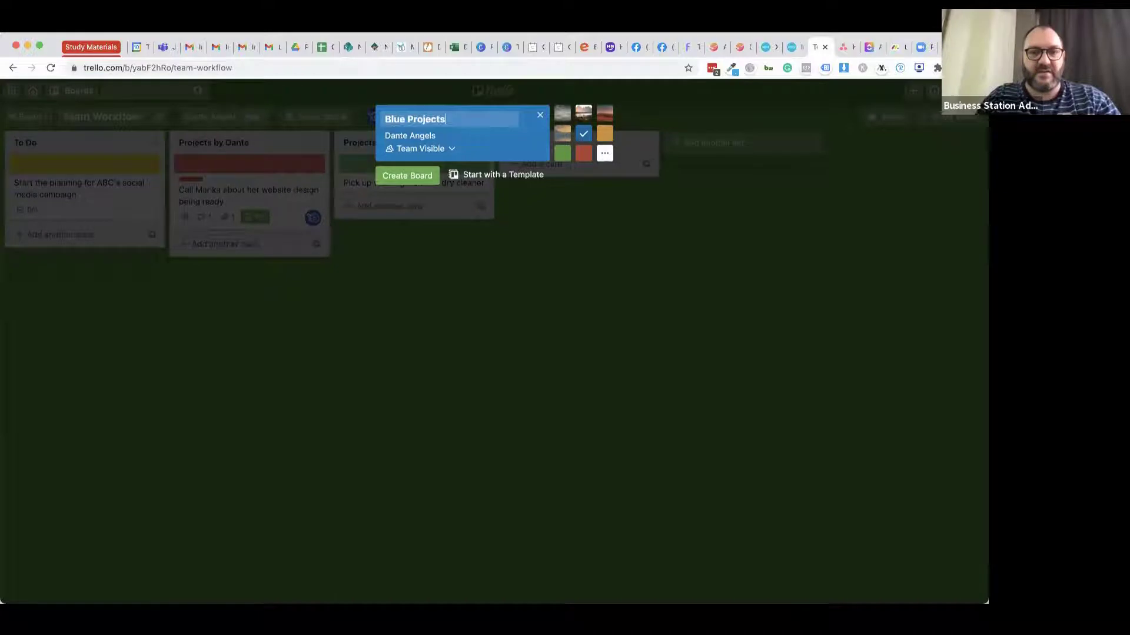
key("Return")
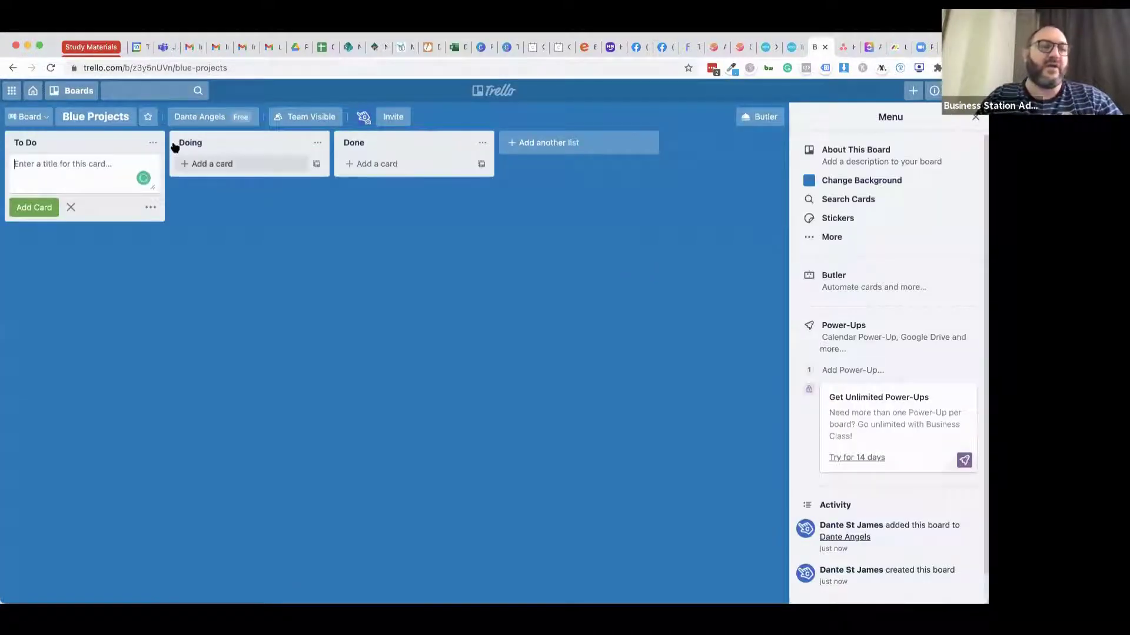
Switch to the Team Workflow board and back to the Blue Projects board.
left_click(78, 92)
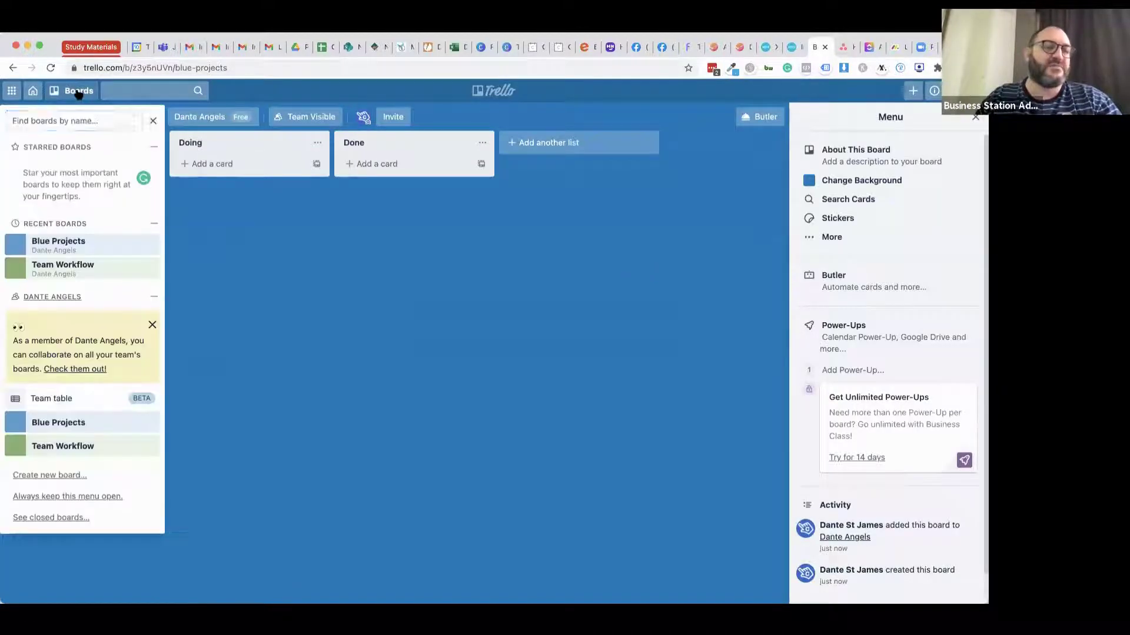
left_click(61, 270)
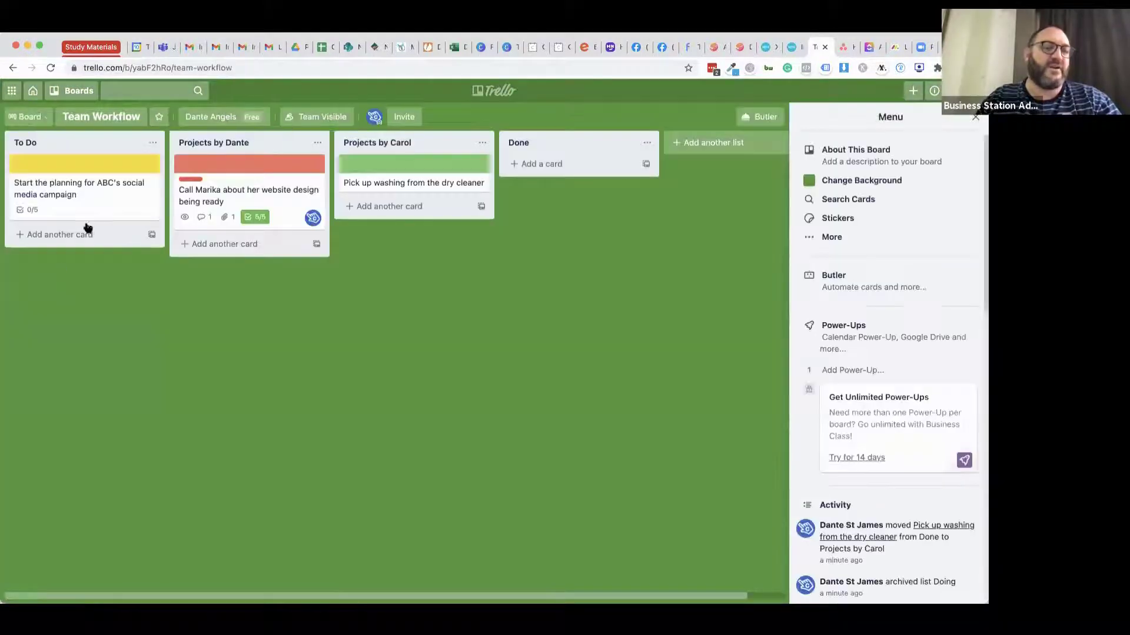
left_click(75, 91)
left_click(67, 270)
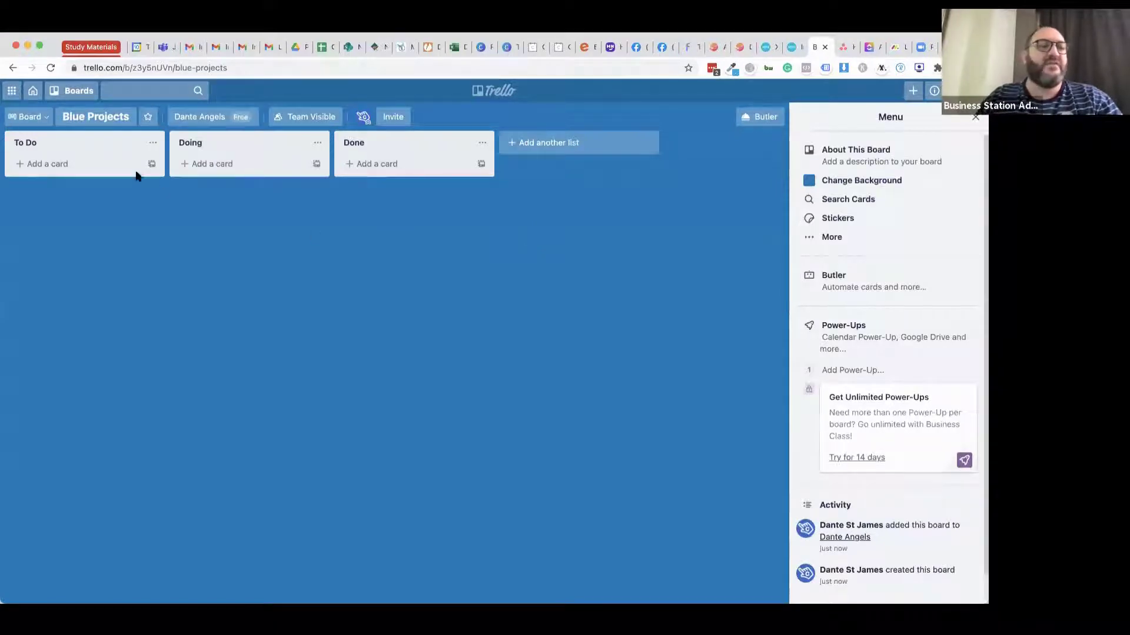
Go to the home overview of all boards and view all notifications.
left_click(31, 95)
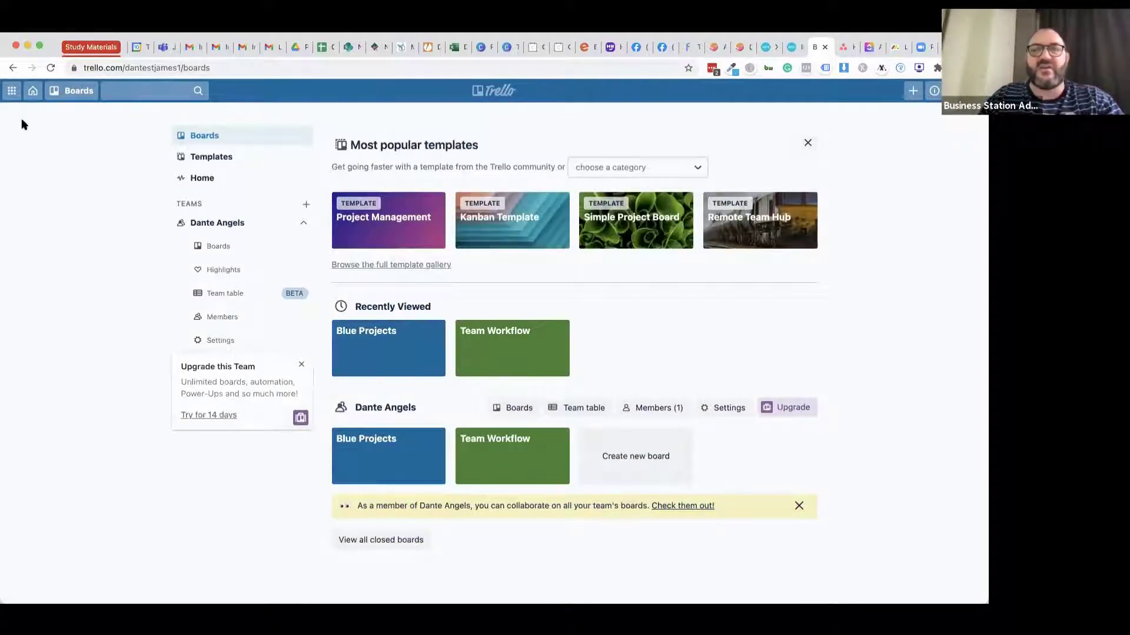
left_click(955, 91)
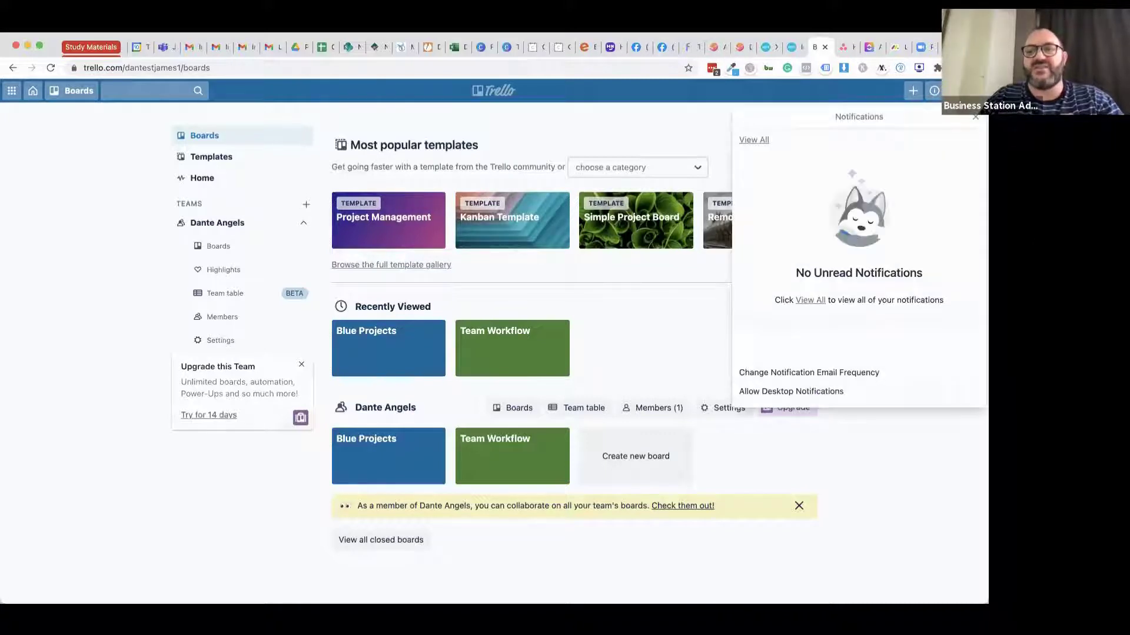
left_click(760, 142)
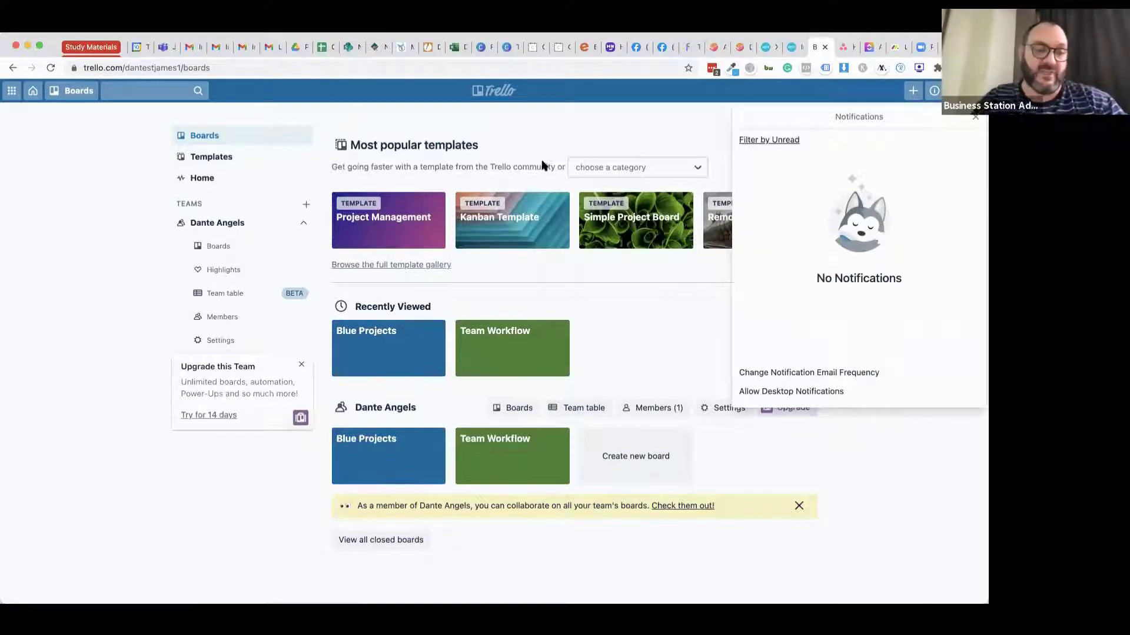
left_click(512, 124)
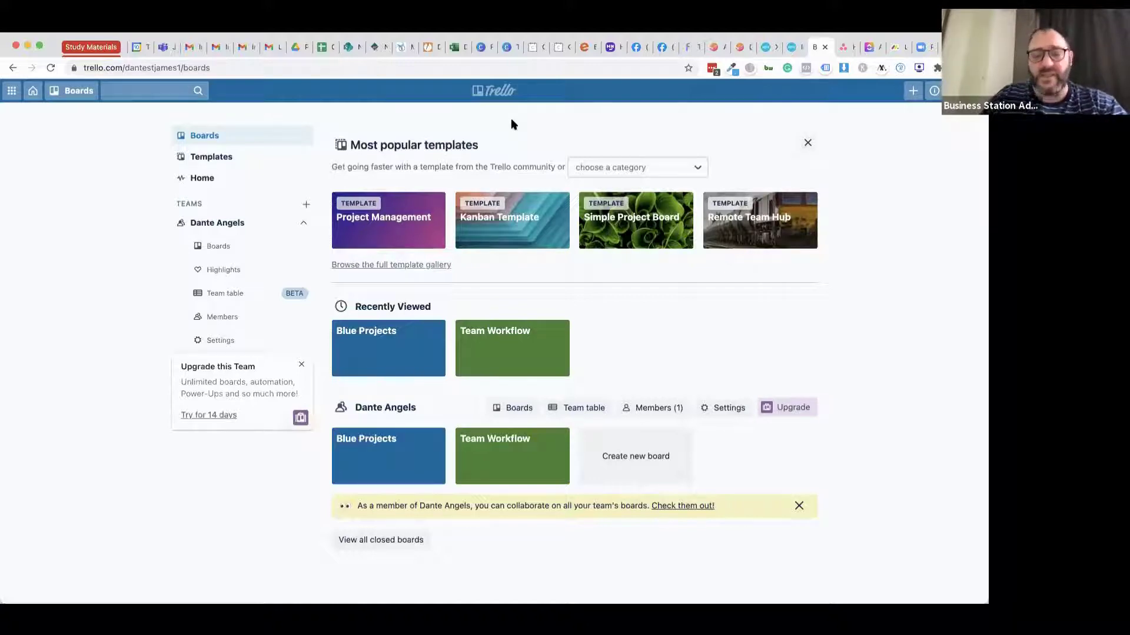
Open the Blue Projects board from the overview, switch to the Team Workflow board and close its side menu.
left_click(420, 360)
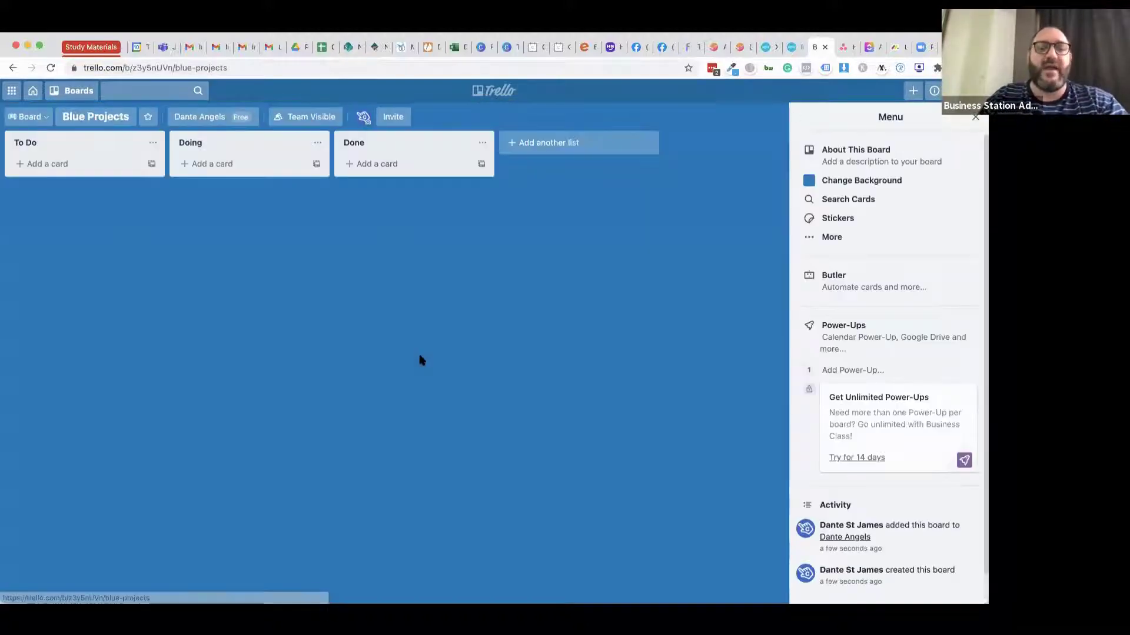
left_click(66, 91)
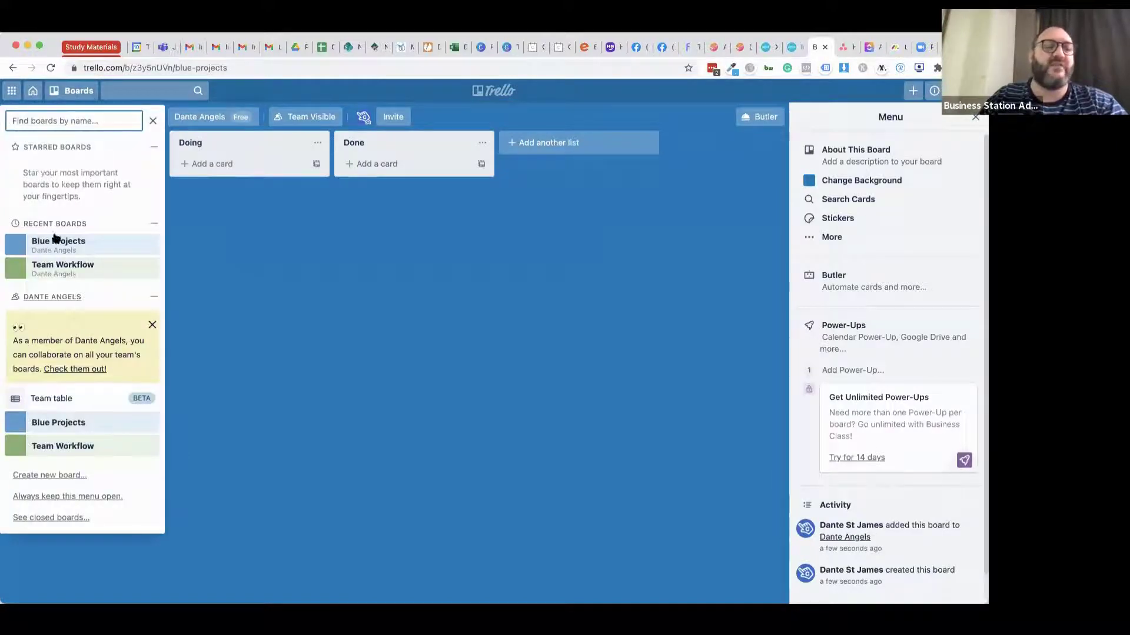
left_click(53, 272)
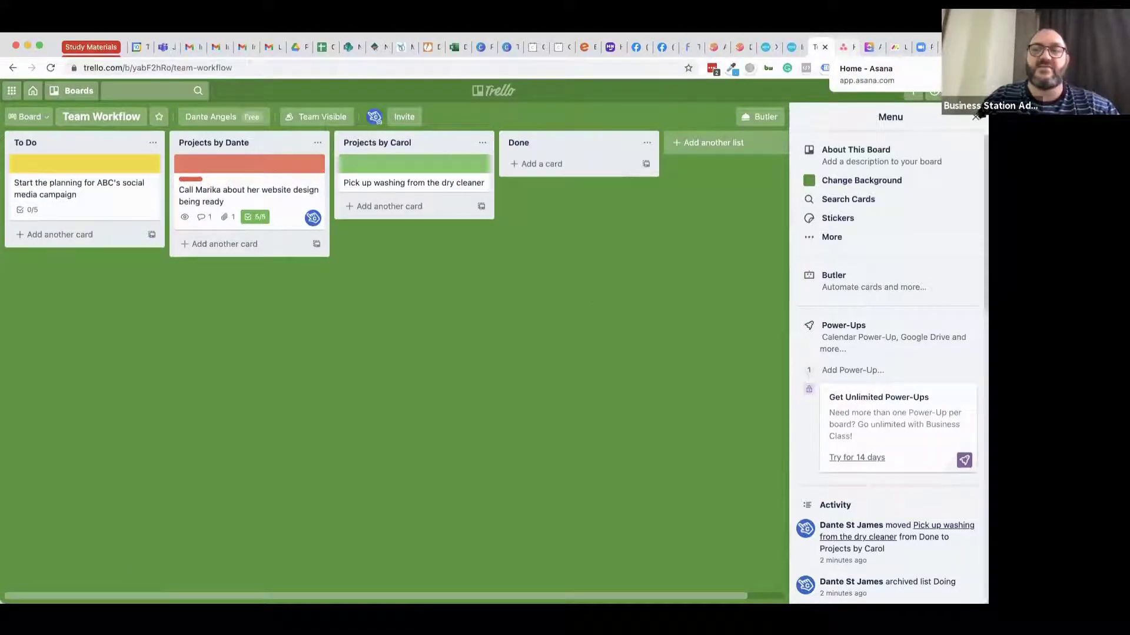
left_click(976, 116)
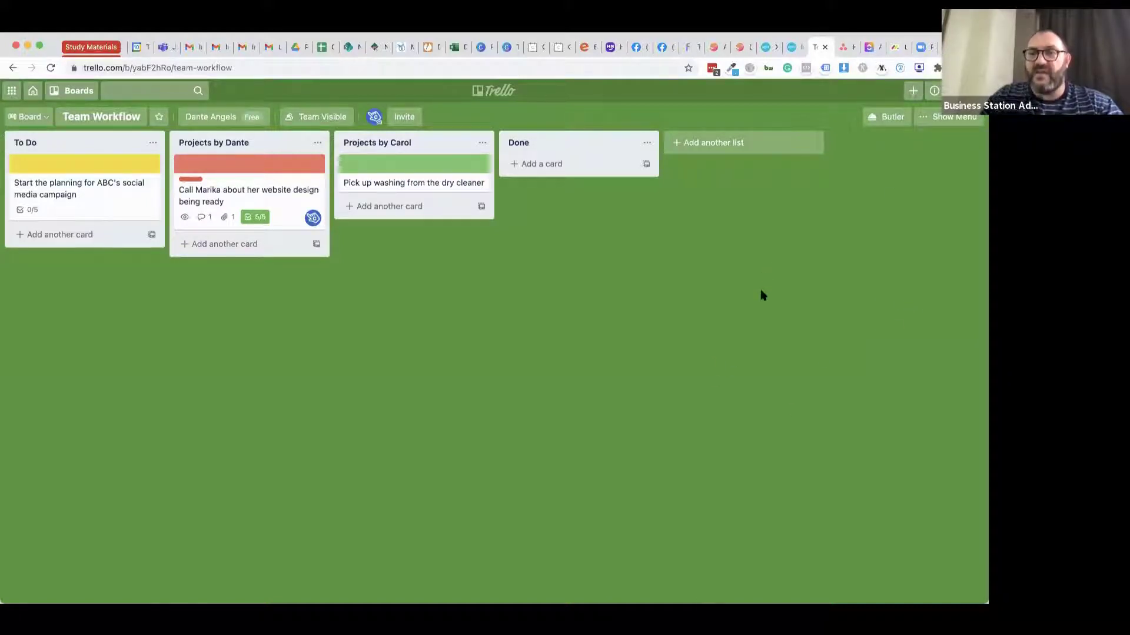
Switch to Asana and open the Sales Pipeline project, comparing its board and list layouts and finishing in the list layout.
left_click(844, 49)
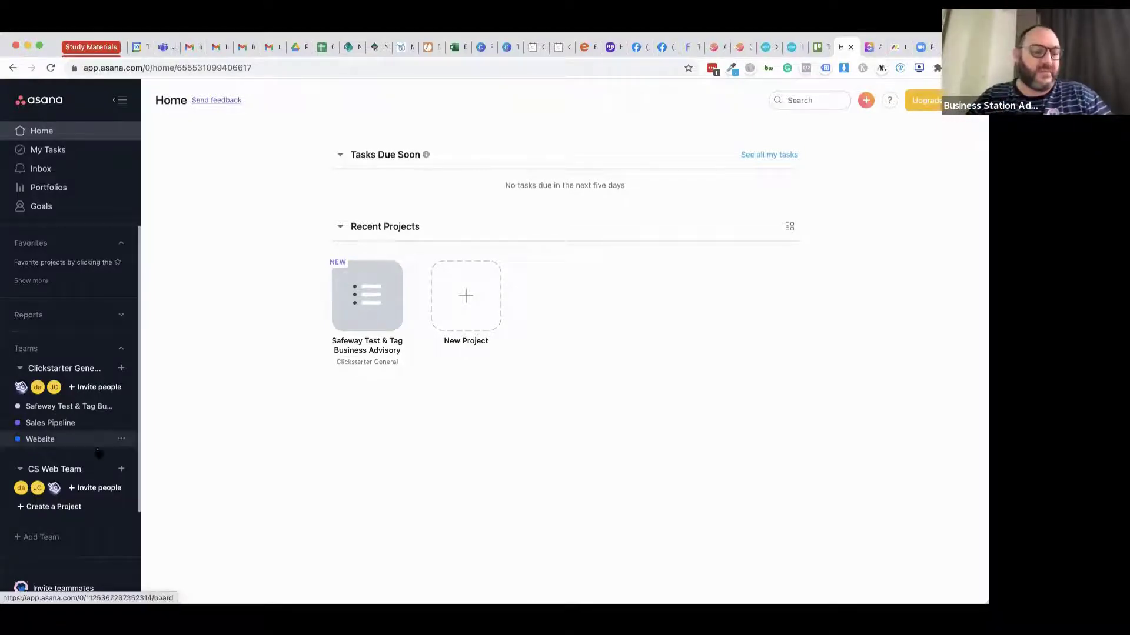
left_click(39, 426)
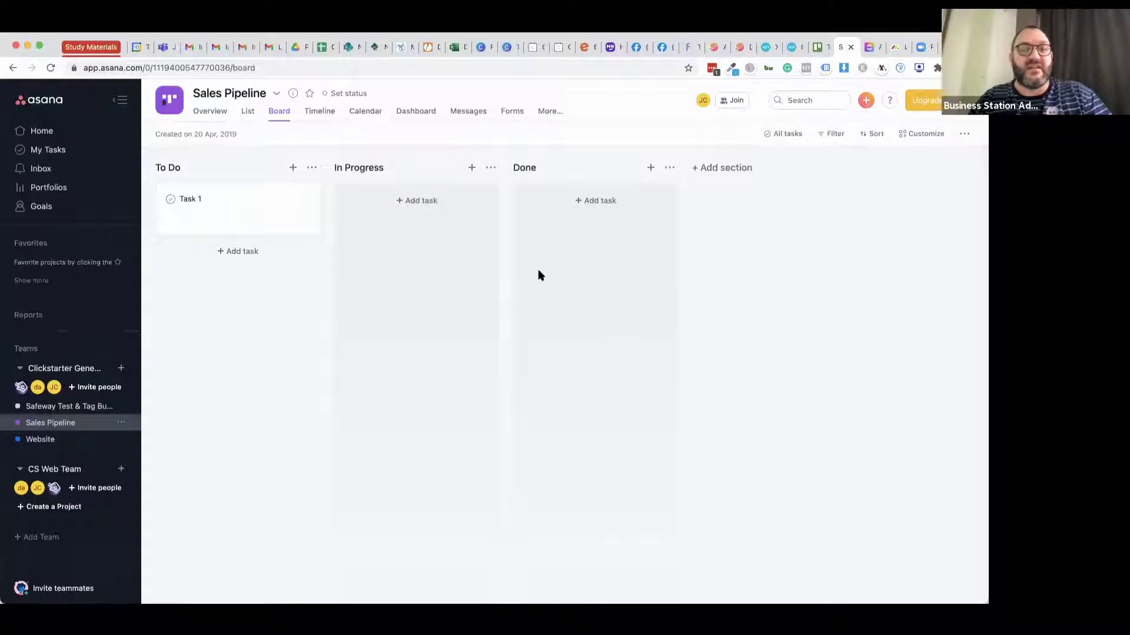
left_click(248, 115)
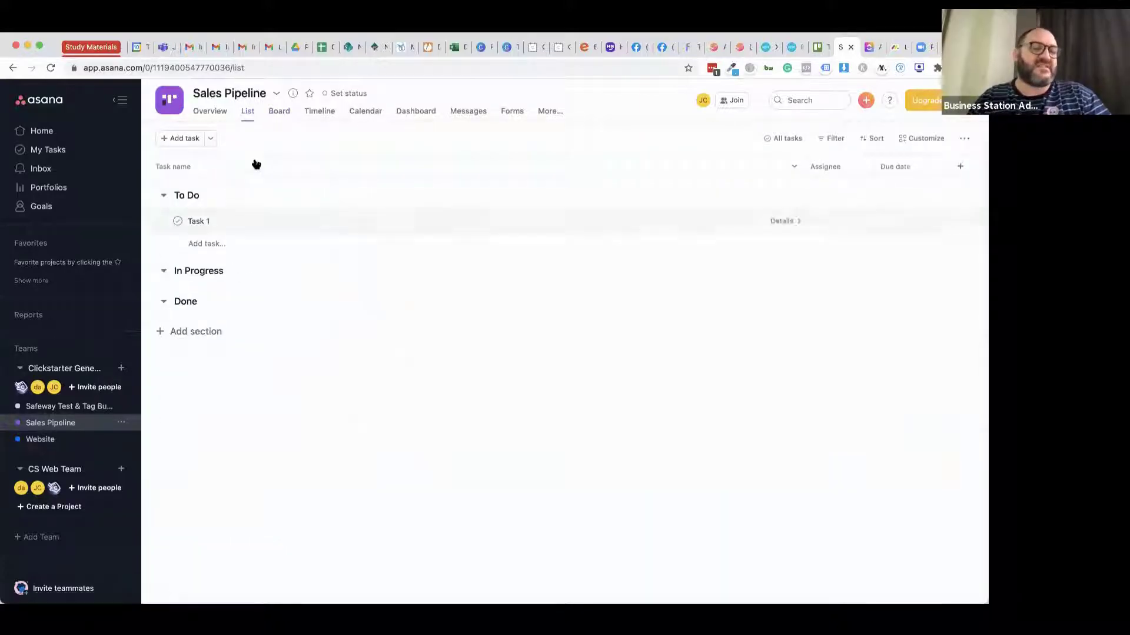
left_click(279, 110)
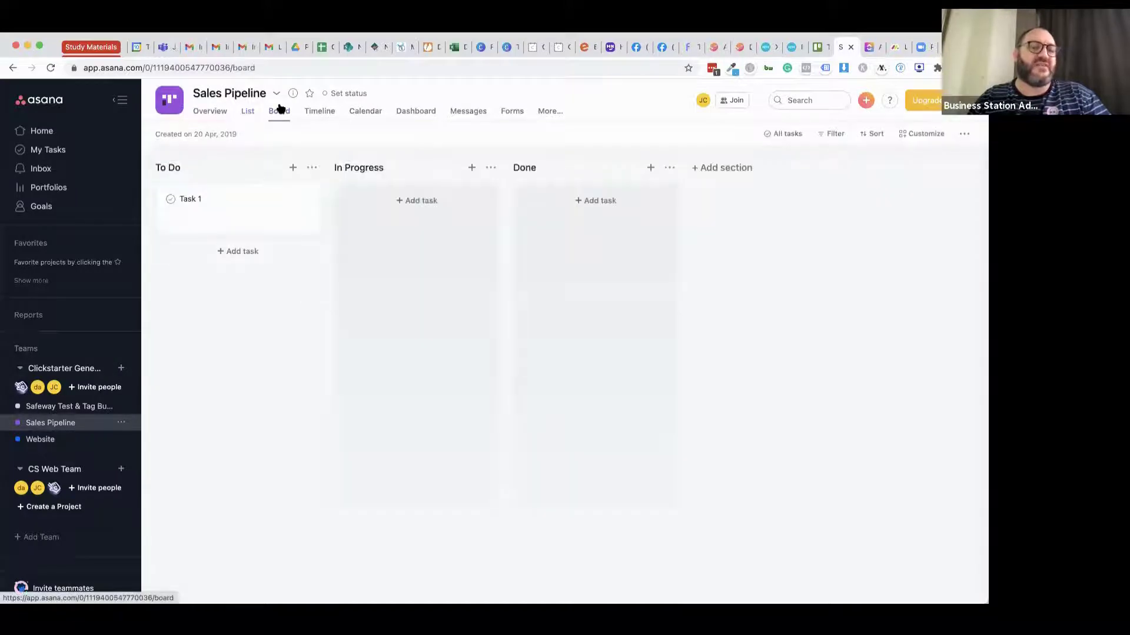
left_click(247, 112)
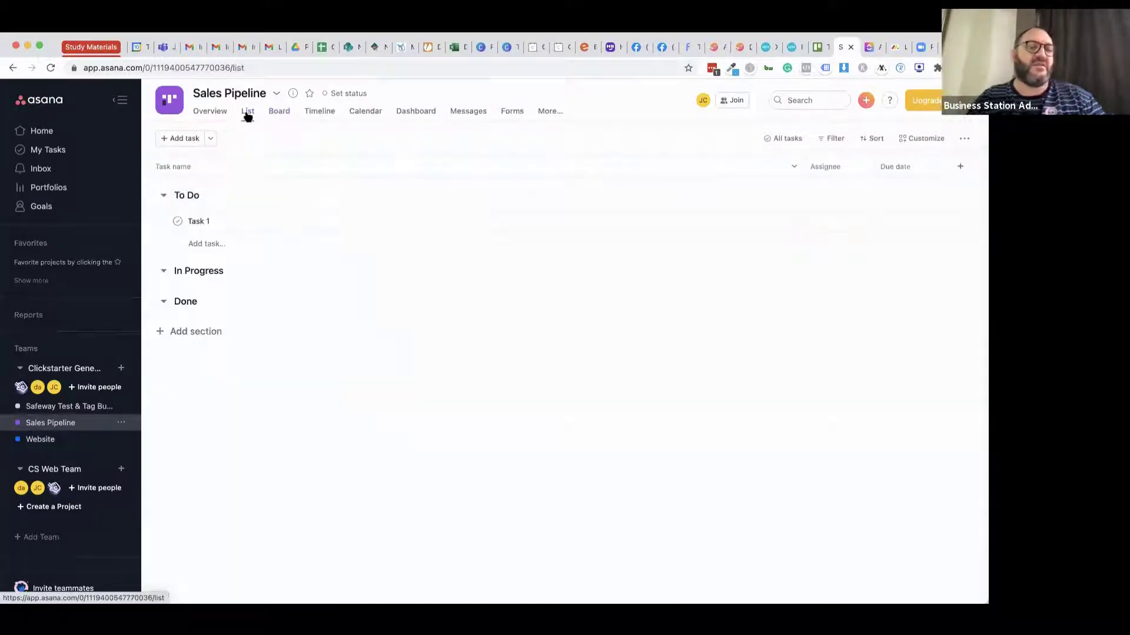
Add a task under To Do to contact the client by first name "to get a brief for her new website".
left_click(208, 245)
type("Contact marMar")
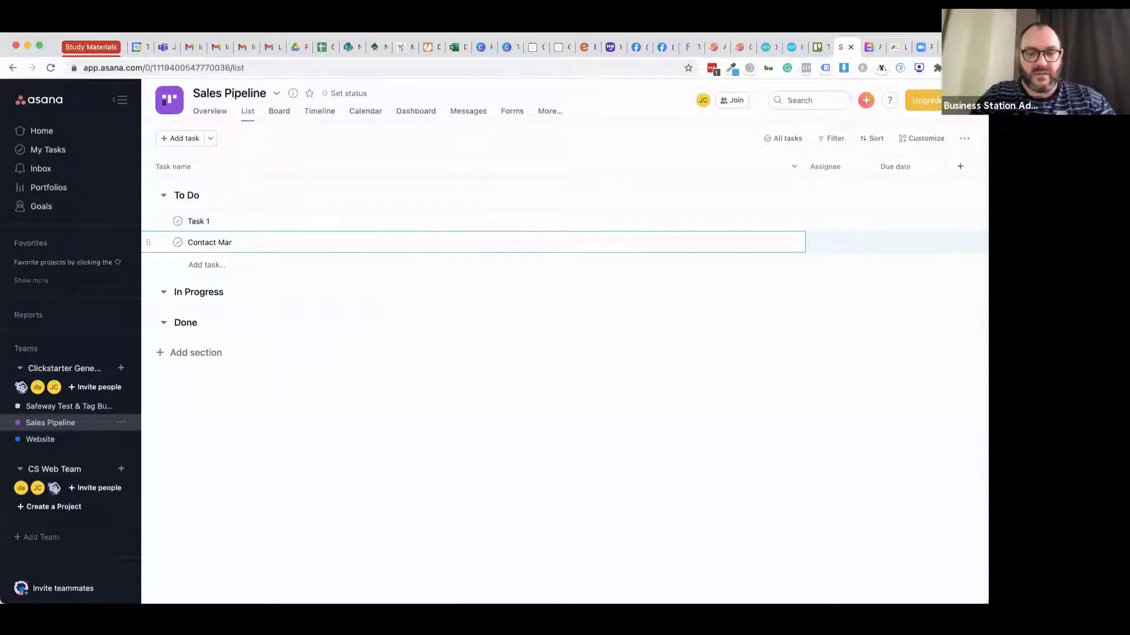
type("ika to get ")
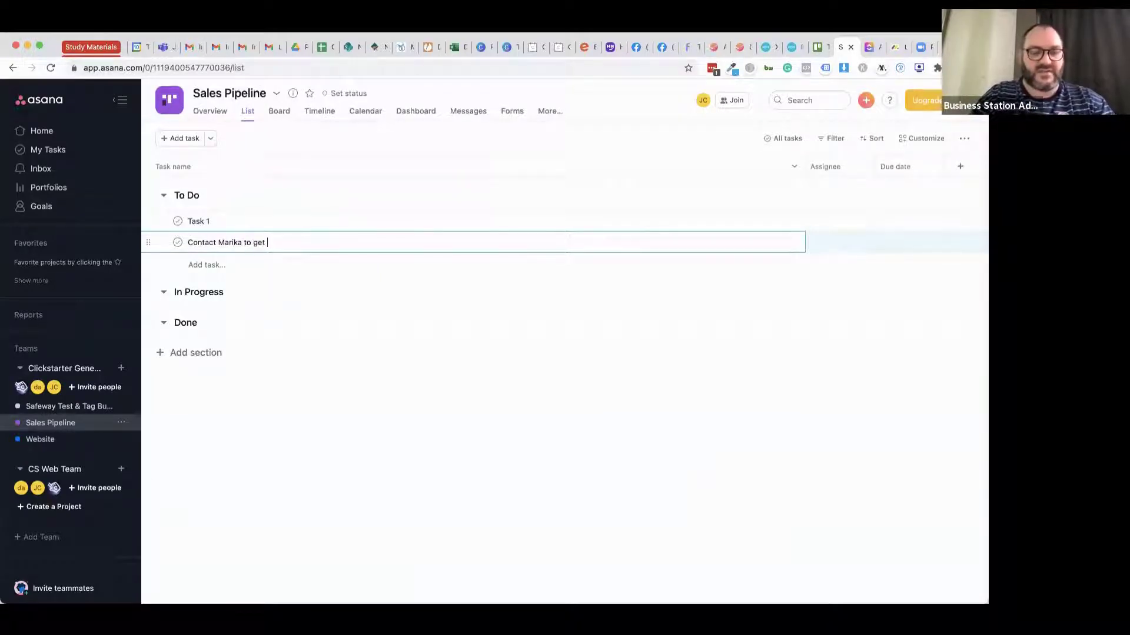
type("a brief for her new website")
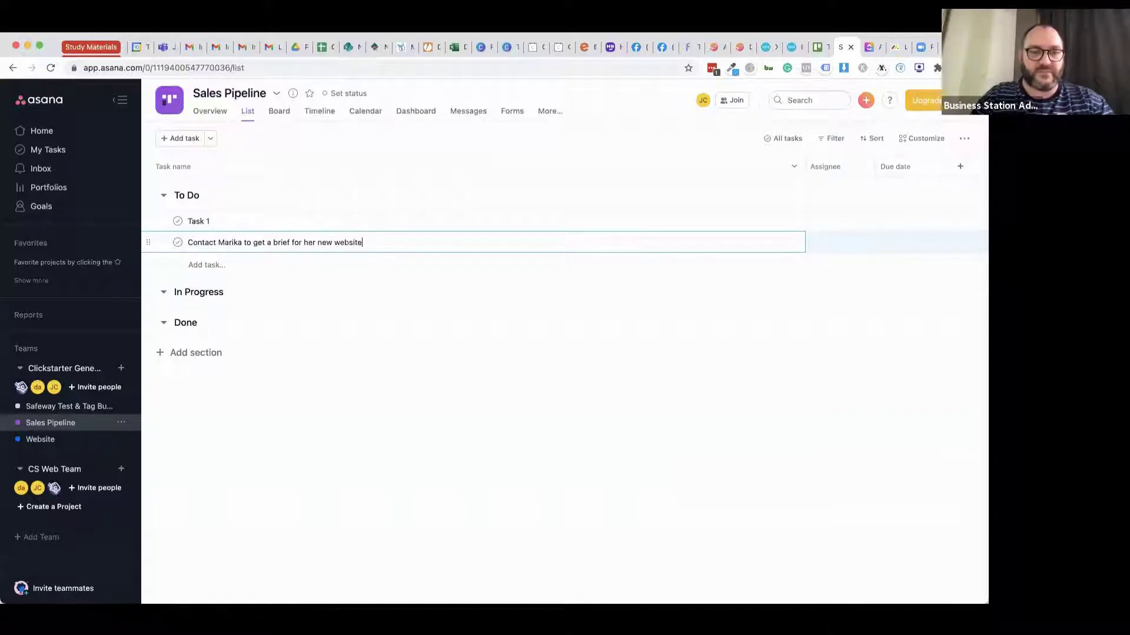
key("Return")
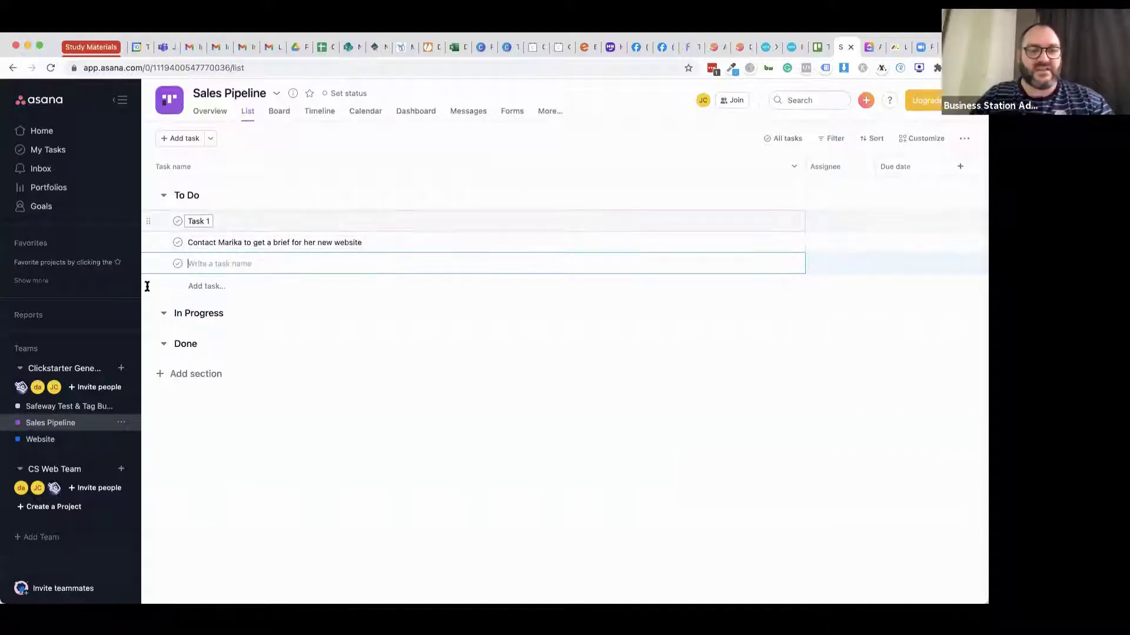
Add a task named "Pick up the dry cleaning" under To Do.
type("Pick up the ")
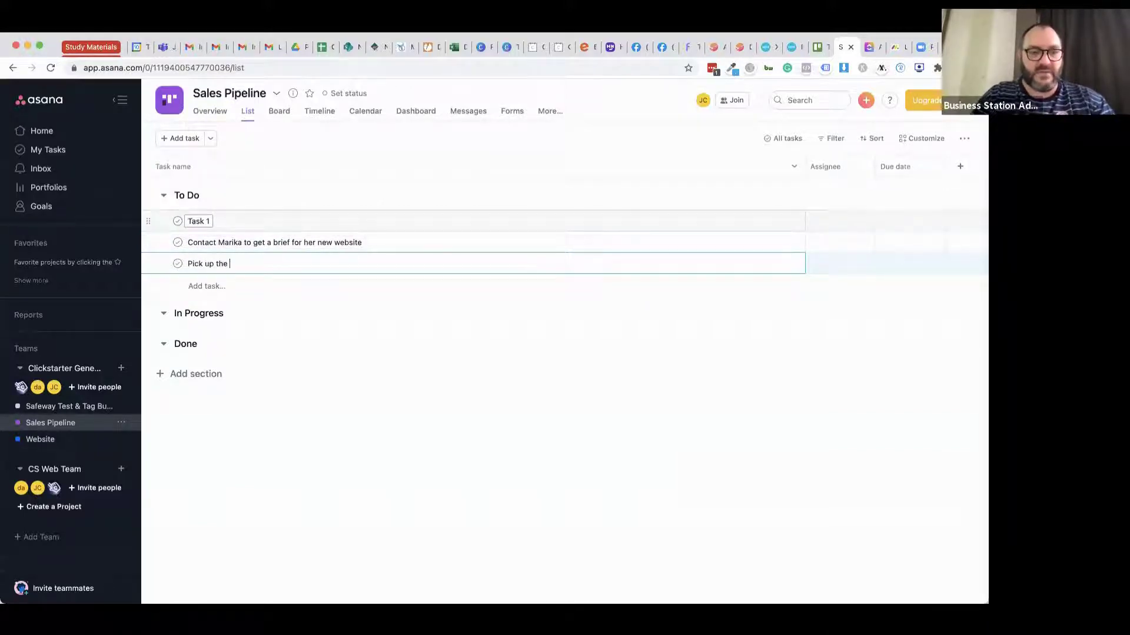
type("dry cleaening")
key("Return")
type("Call AB")
key("BackSpace")
key("BackSpace")
key("BackSpace")
key("BackSpace")
key("BackSpace")
key("BackSpace")
key("BackSpace")
key("BackSpace")
type("GVet")
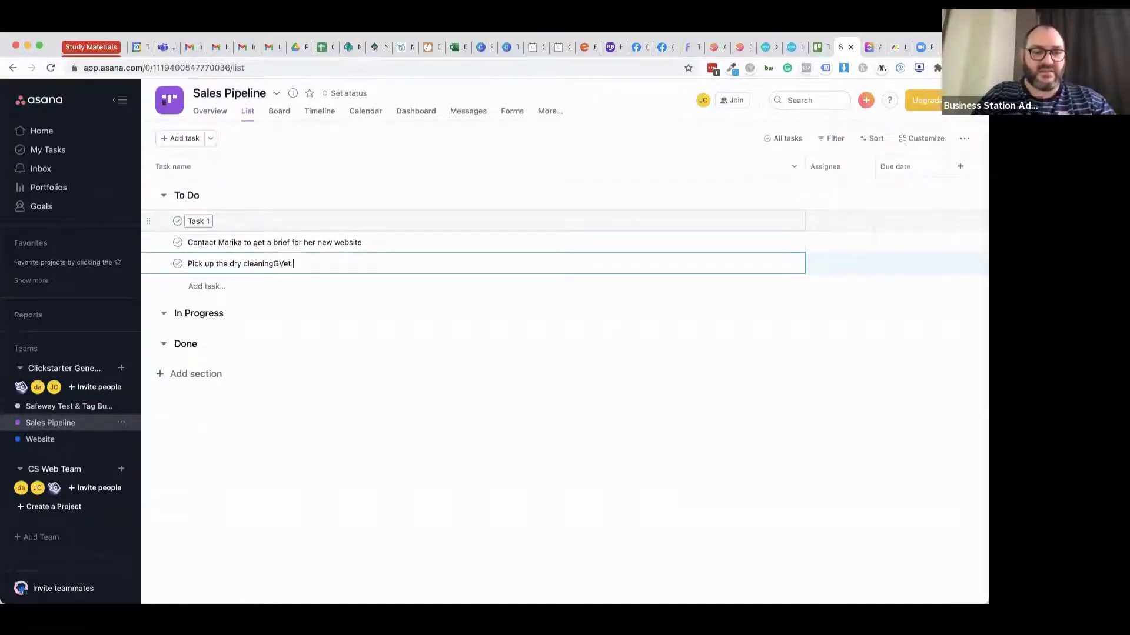
key("BackSpace")
key("BackSpace")
key("BackSpace")
key("BackSpace")
key("BackSpace")
key("BackSpace")
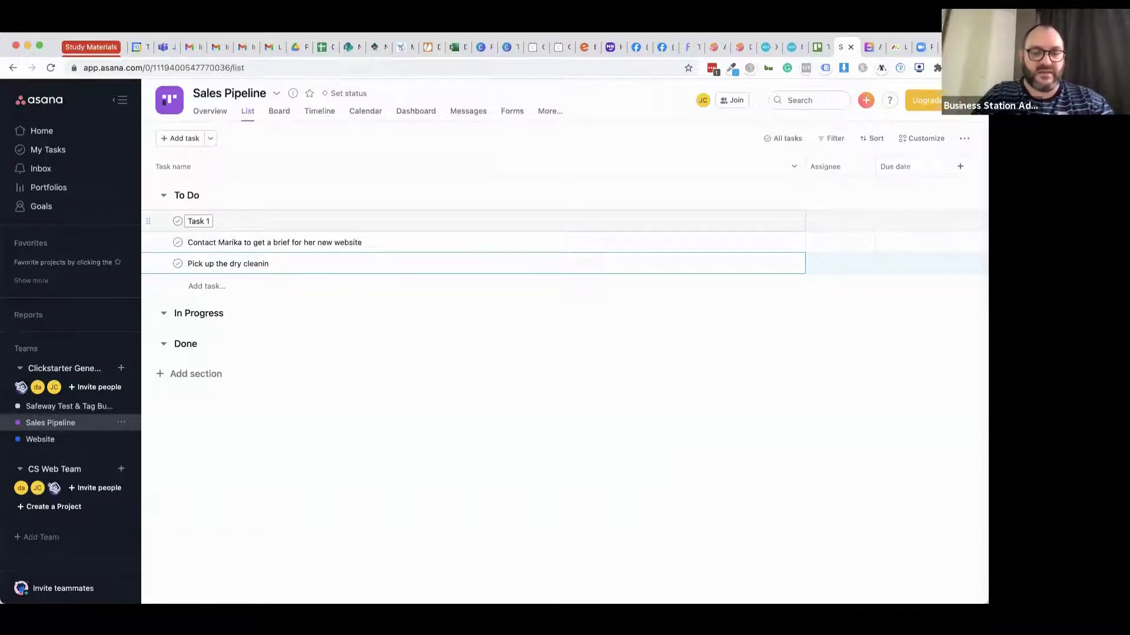
Add a task named "Get brief for social media campaign from ABC" under To Do, correcting the spelling of its name.
left_click(222, 286)
type("Get brief for social me")
type("dai")
key("BackSpace")
key("BackSpace")
type("ia ca")
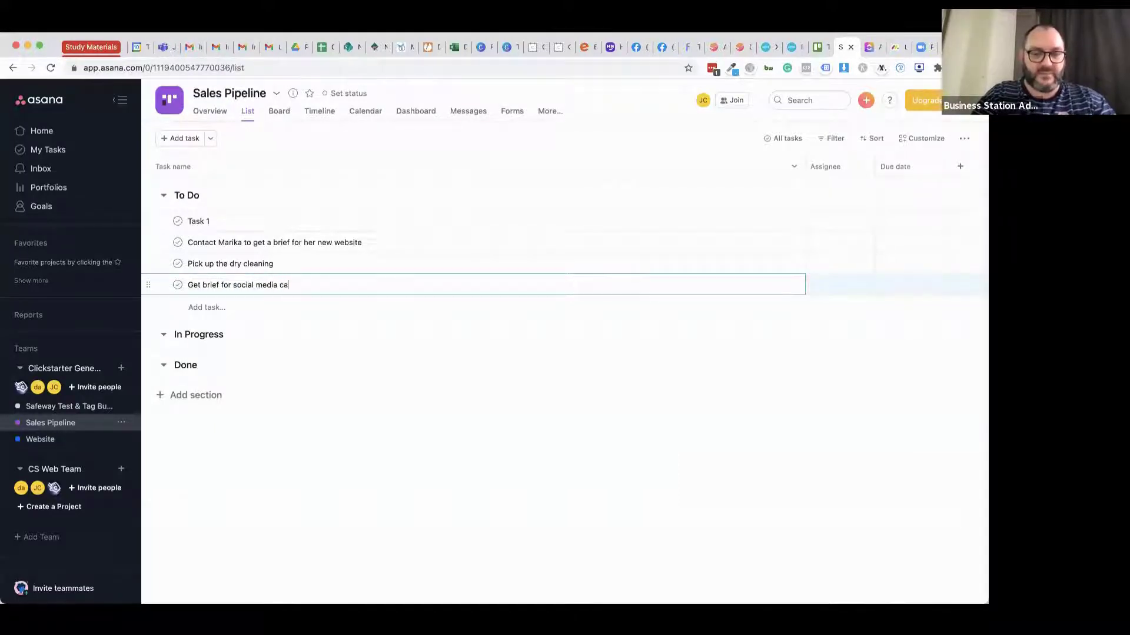
type("mpoaign")
key("BackSpace")
key("BackSpace")
key("BackSpace")
key("BackSpace")
key("BackSpace")
type("au")
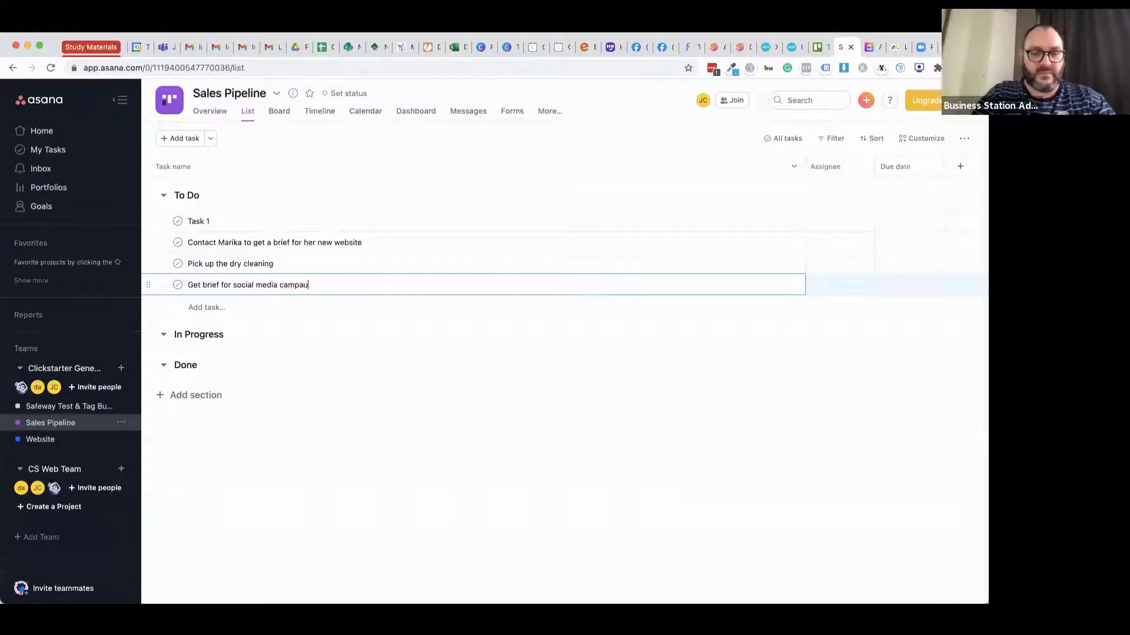
type("gn from ABC")
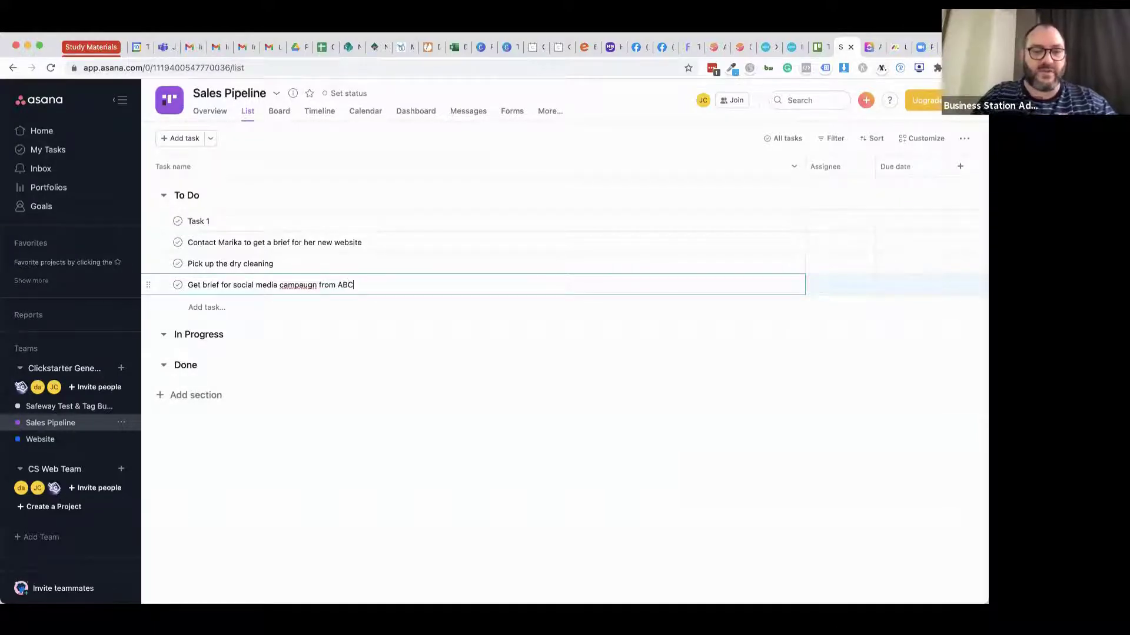
key("Return")
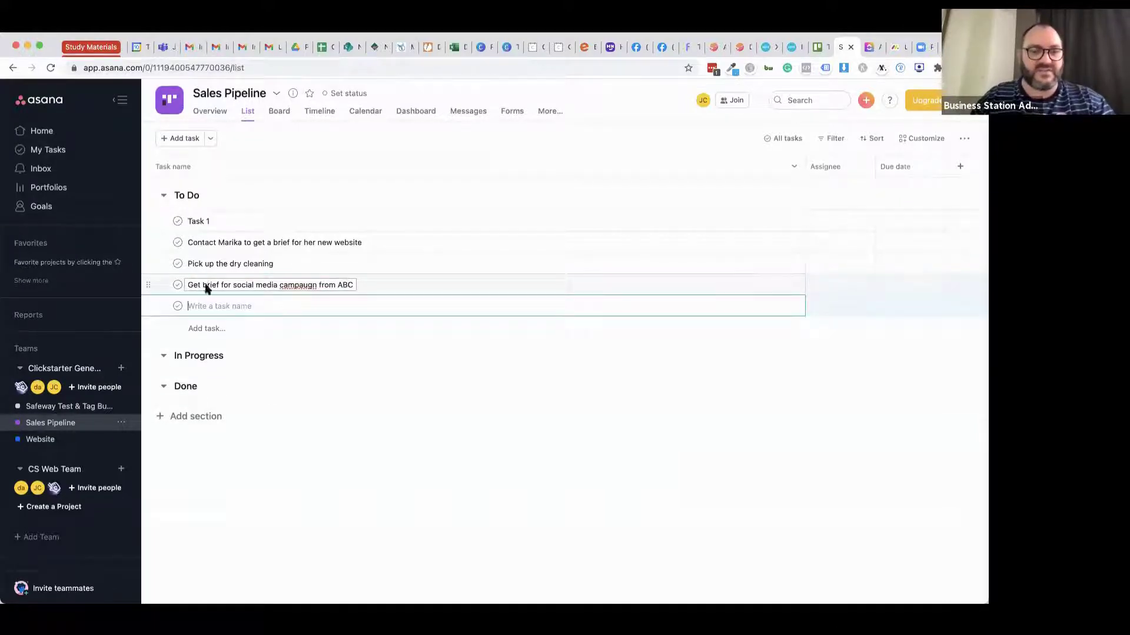
left_click(301, 287)
key("BackSpace")
type("i")
key("Escape")
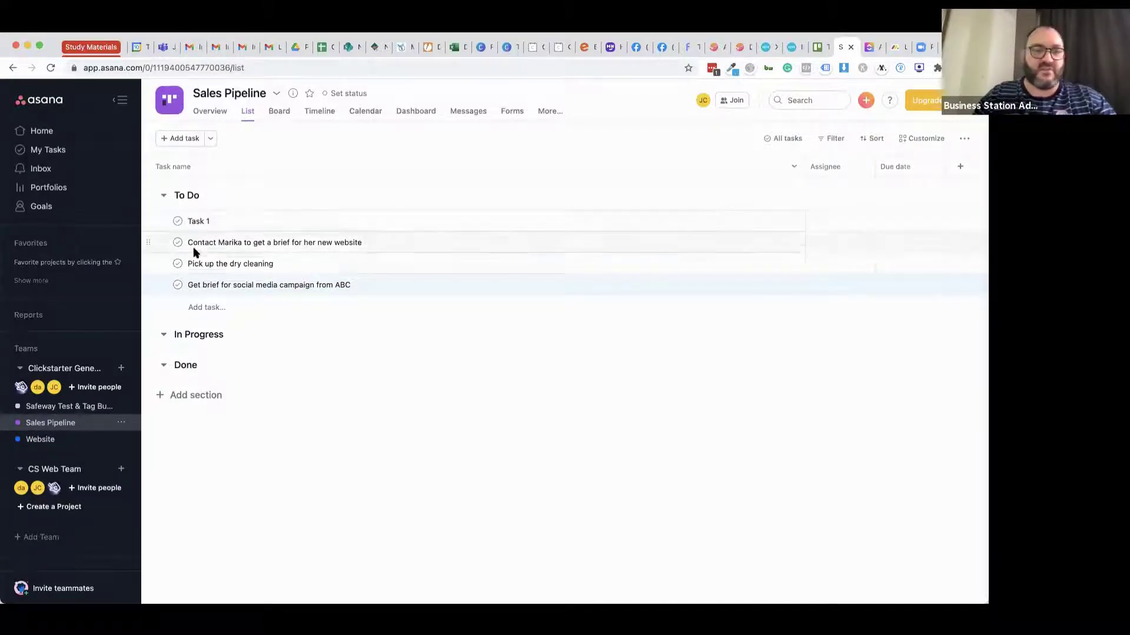
Mark Task 1 complete and move the new website brief task from To Do to In Progress.
left_click(176, 223)
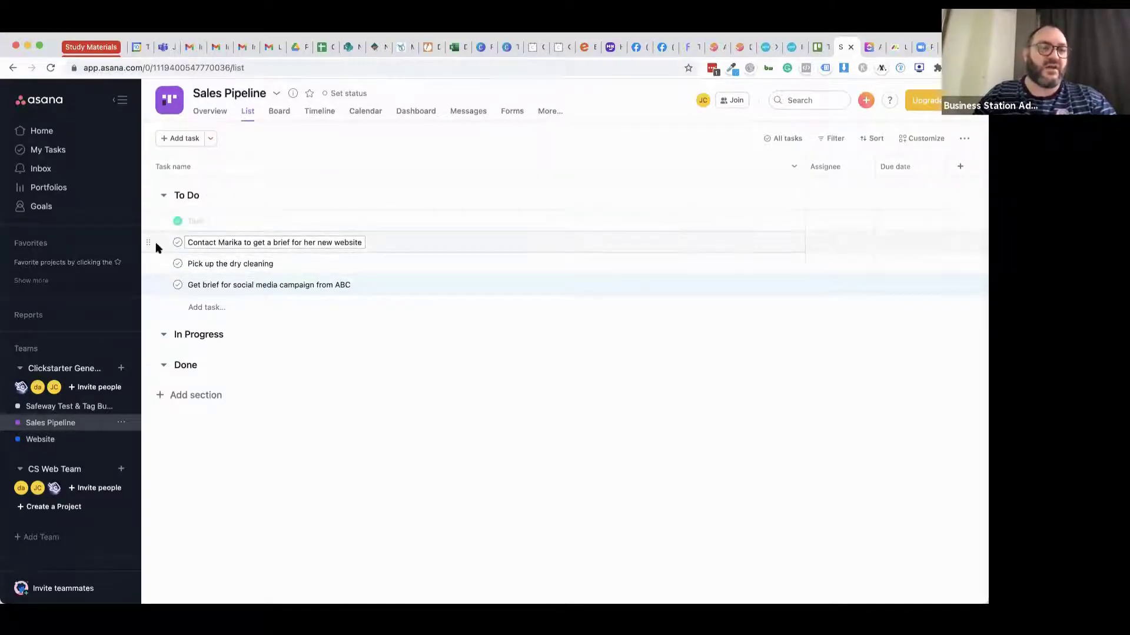
left_click_drag(146, 238, 201, 340)
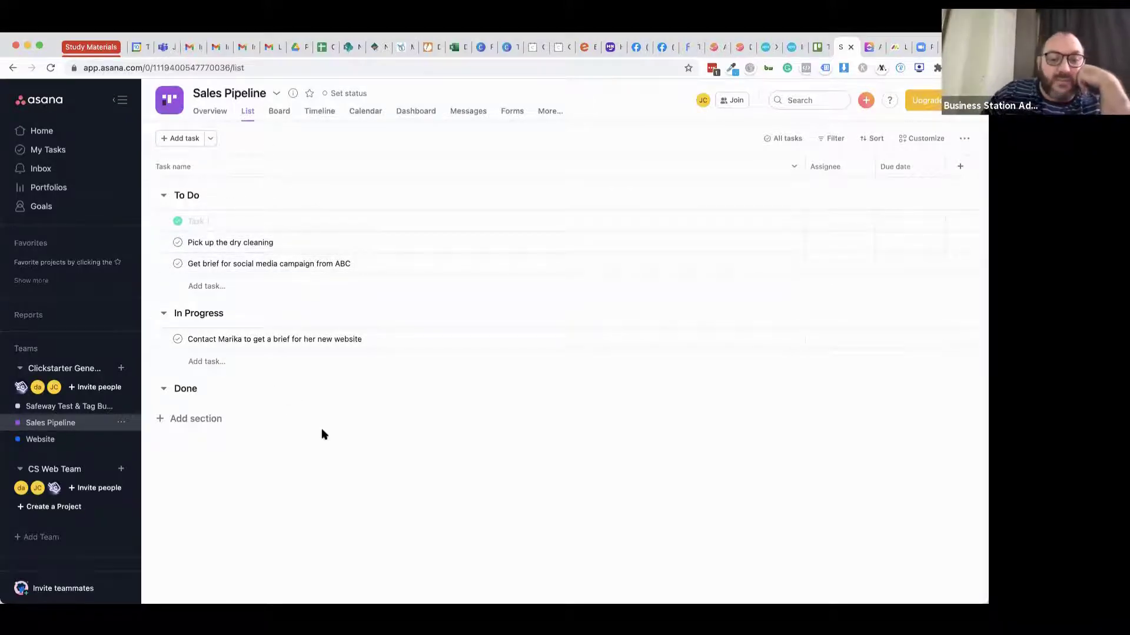
In the board layout, move the new website brief task to the start of To Do and assign it to yourself.
left_click(281, 113)
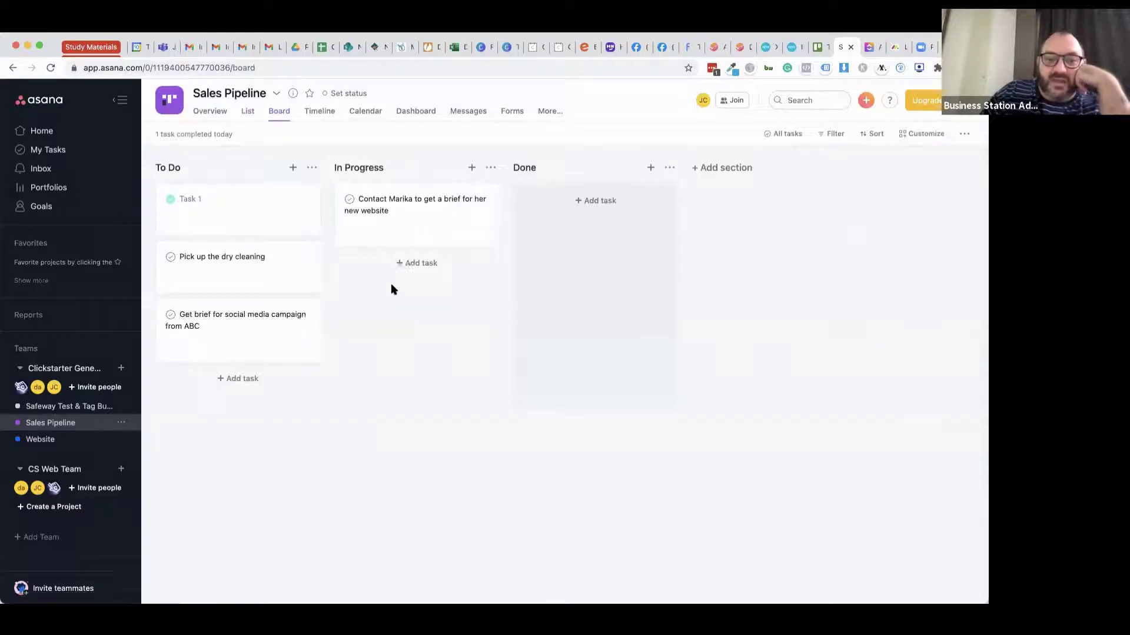
left_click_drag(391, 201, 247, 214)
left_click(172, 231)
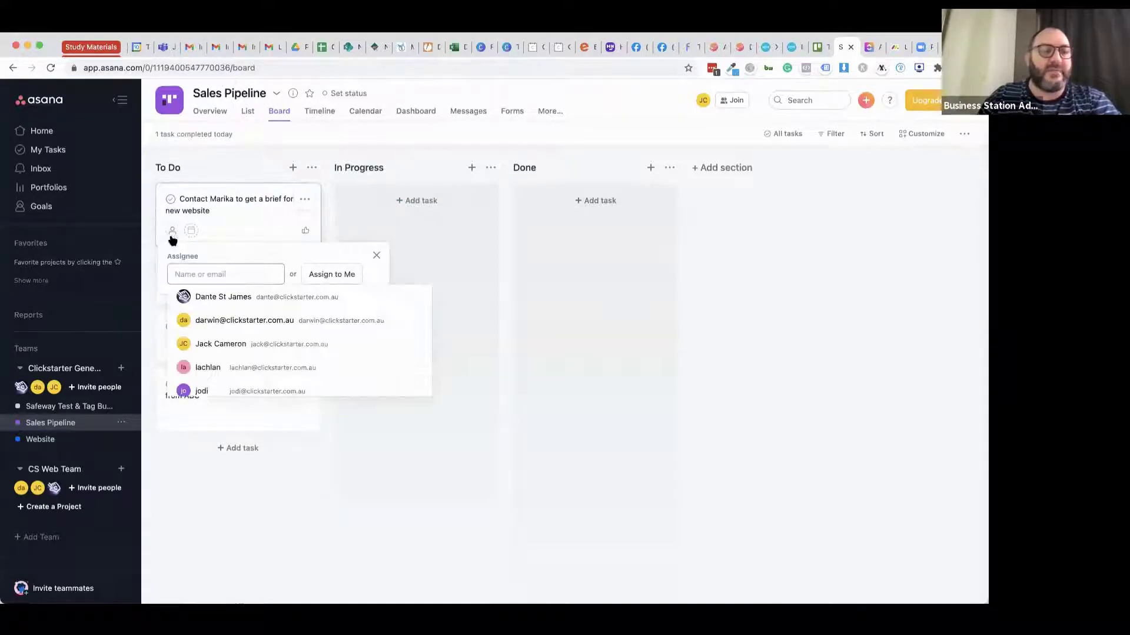
left_click(208, 299)
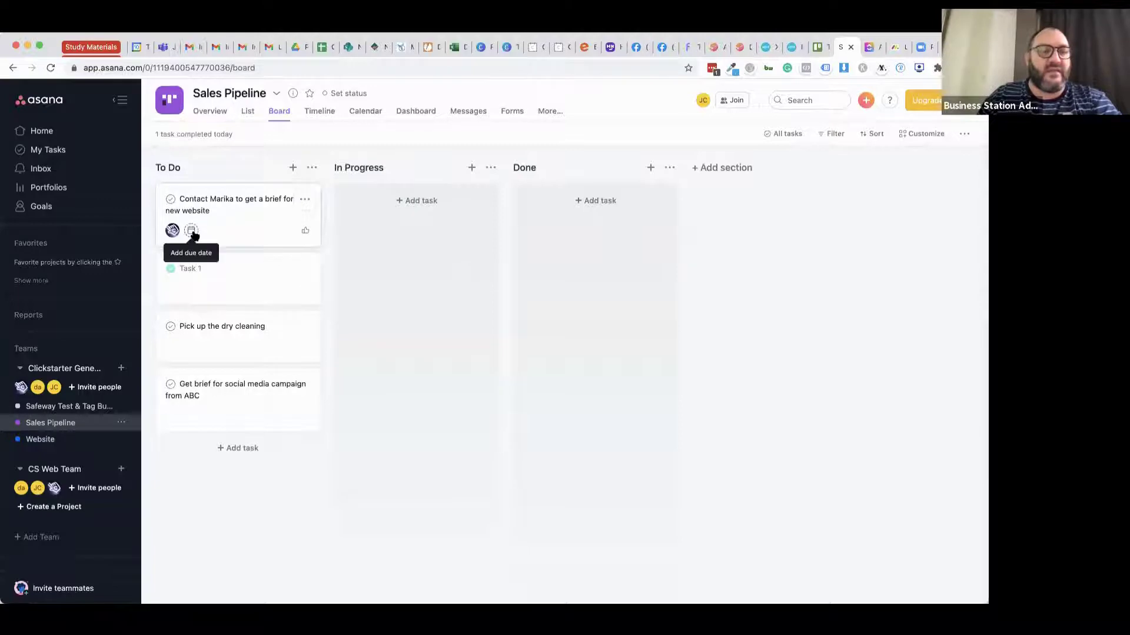
Set the new website brief task's due date to 19 February 2021.
left_click(191, 231)
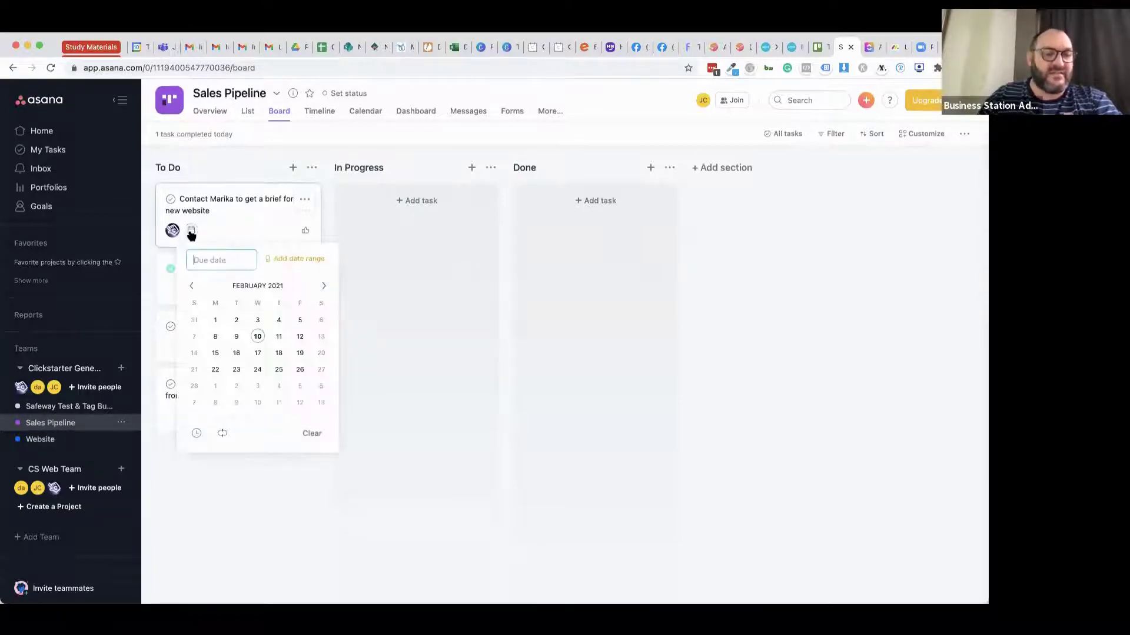
left_click(301, 349)
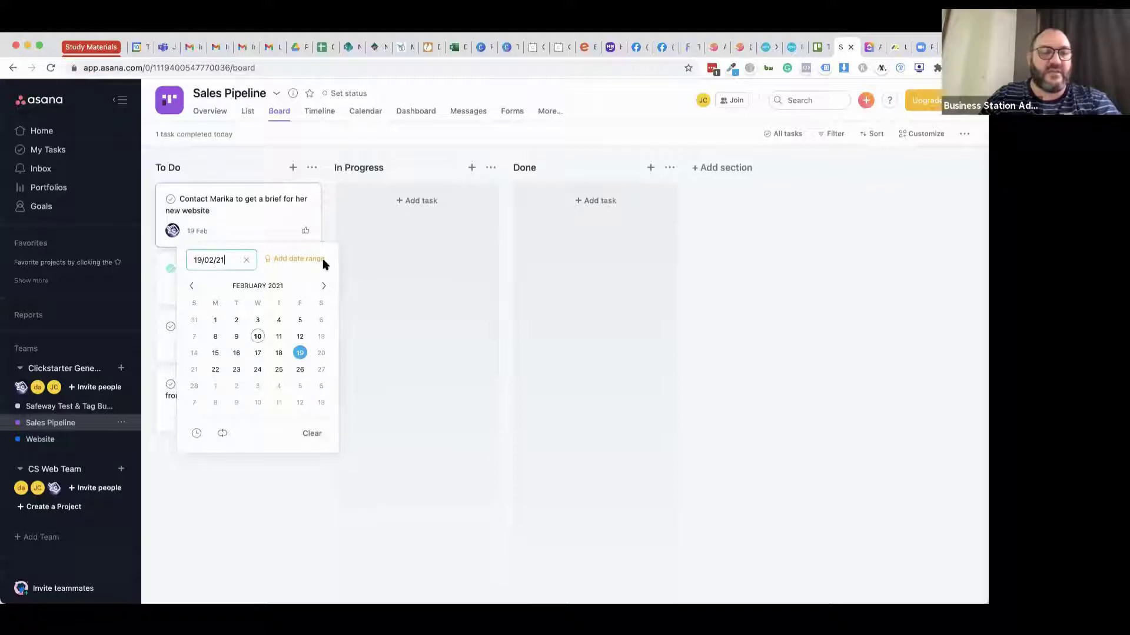
left_click(365, 265)
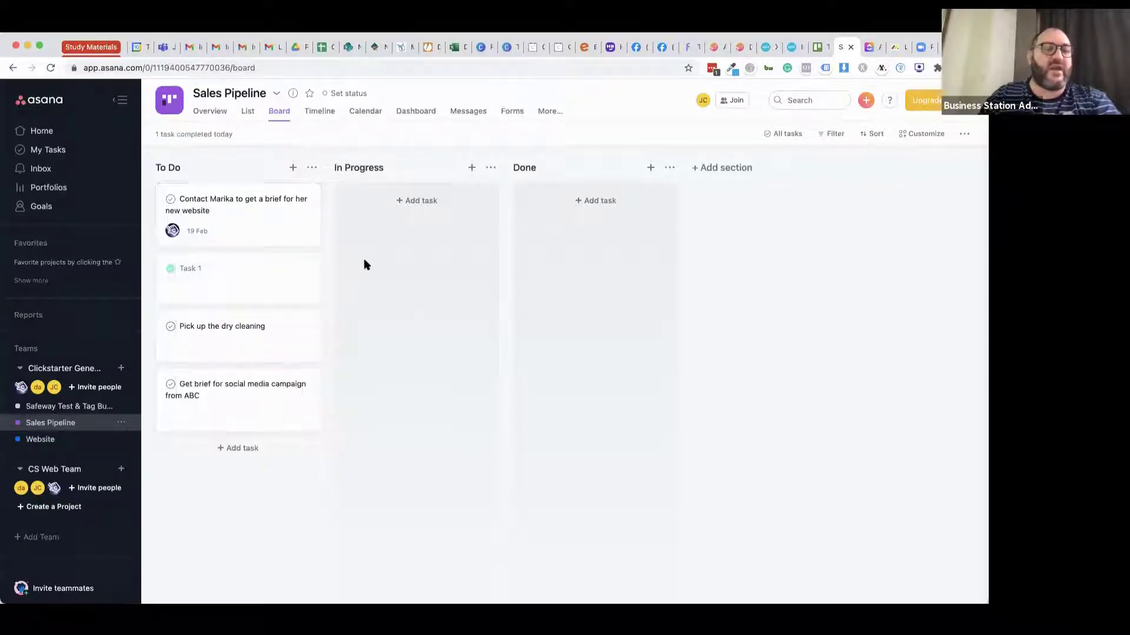
Open the new website brief task's details and review its project section options and collaborators field.
left_click(223, 214)
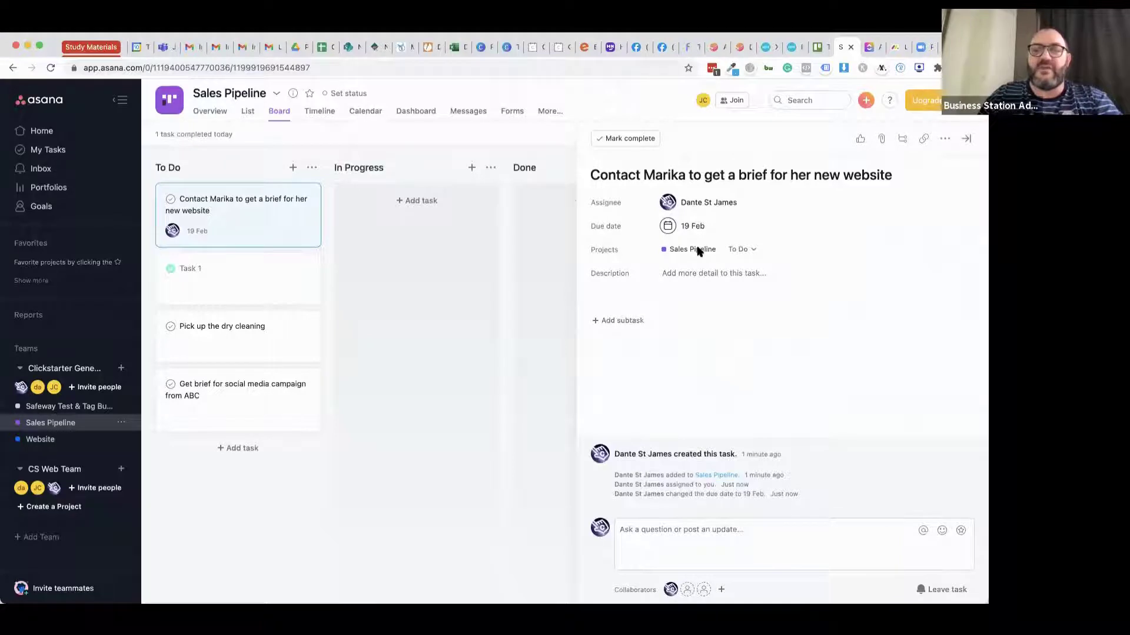
left_click(739, 249)
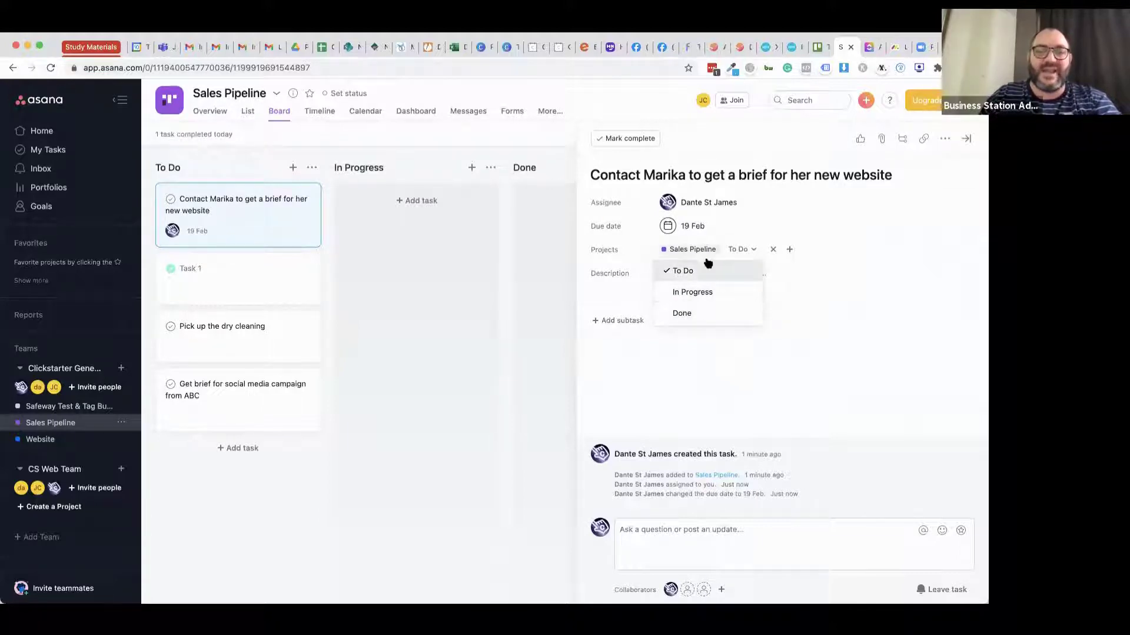
left_click(616, 290)
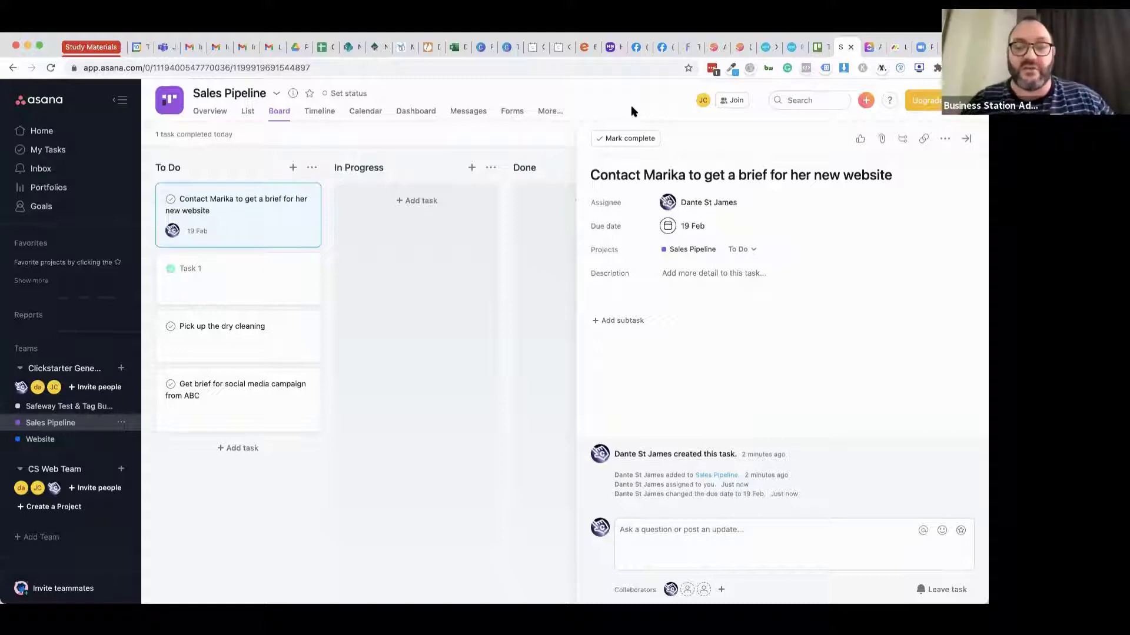
left_click(688, 591)
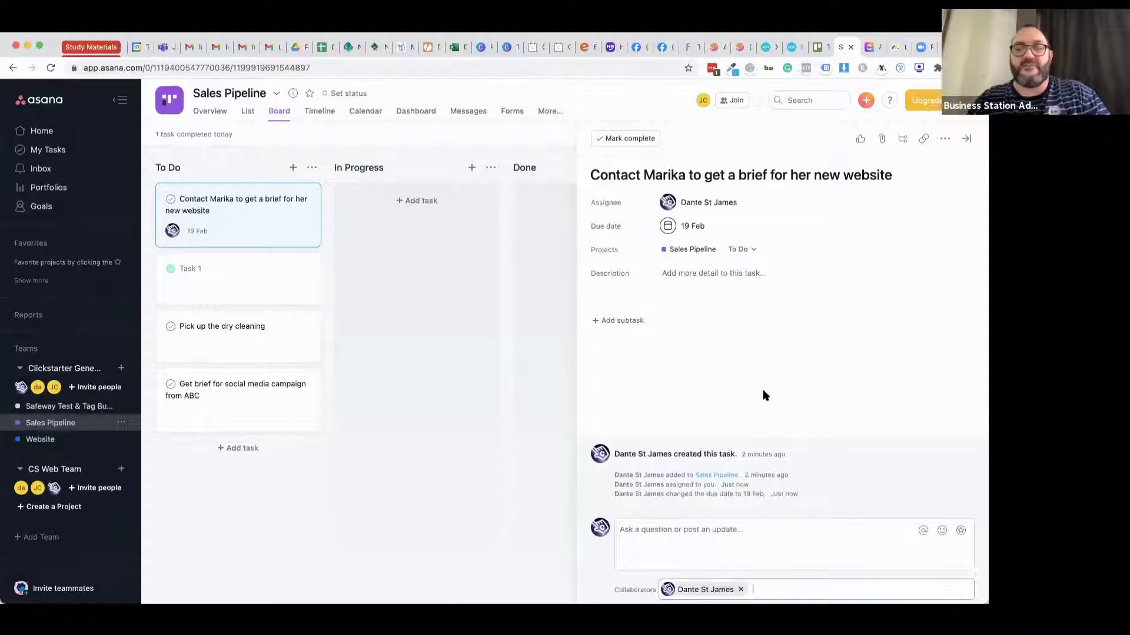
left_click(833, 346)
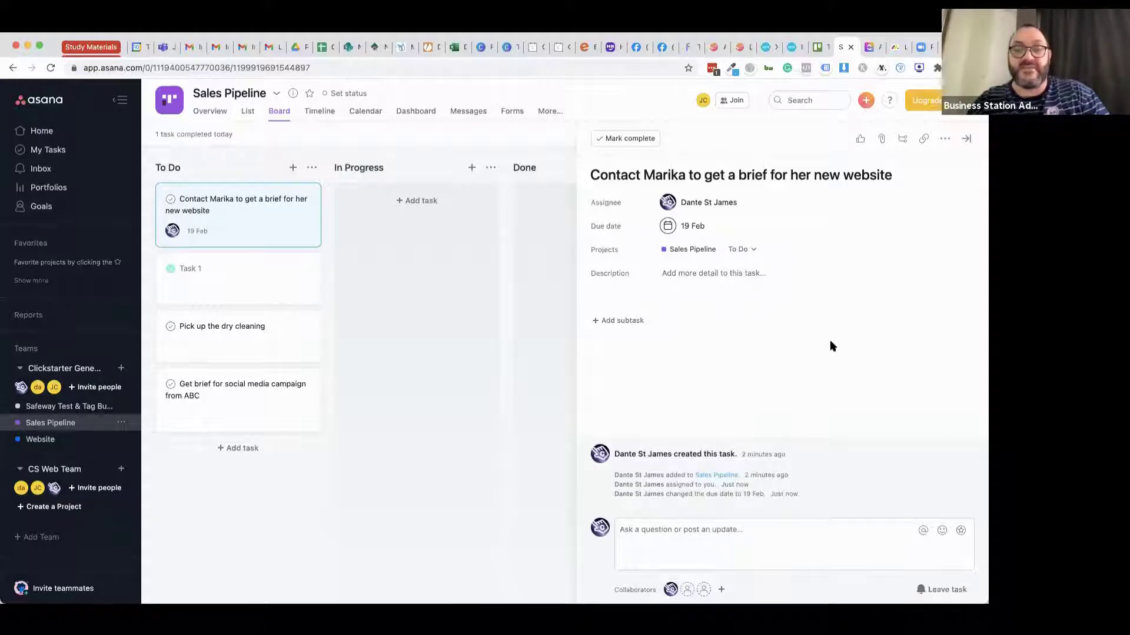
Check the comment's file attachment sources, then post a comment mentioning a teammate by first name with "csan you please look at this.".
left_click(644, 531)
left_click(703, 555)
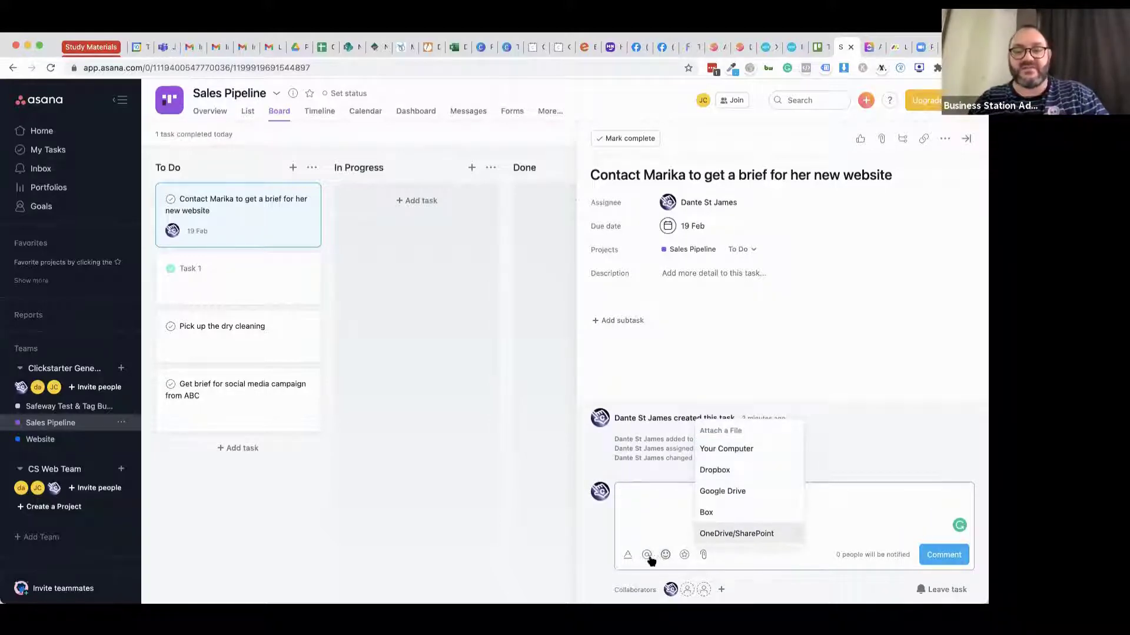
key("Escape")
left_click(659, 533)
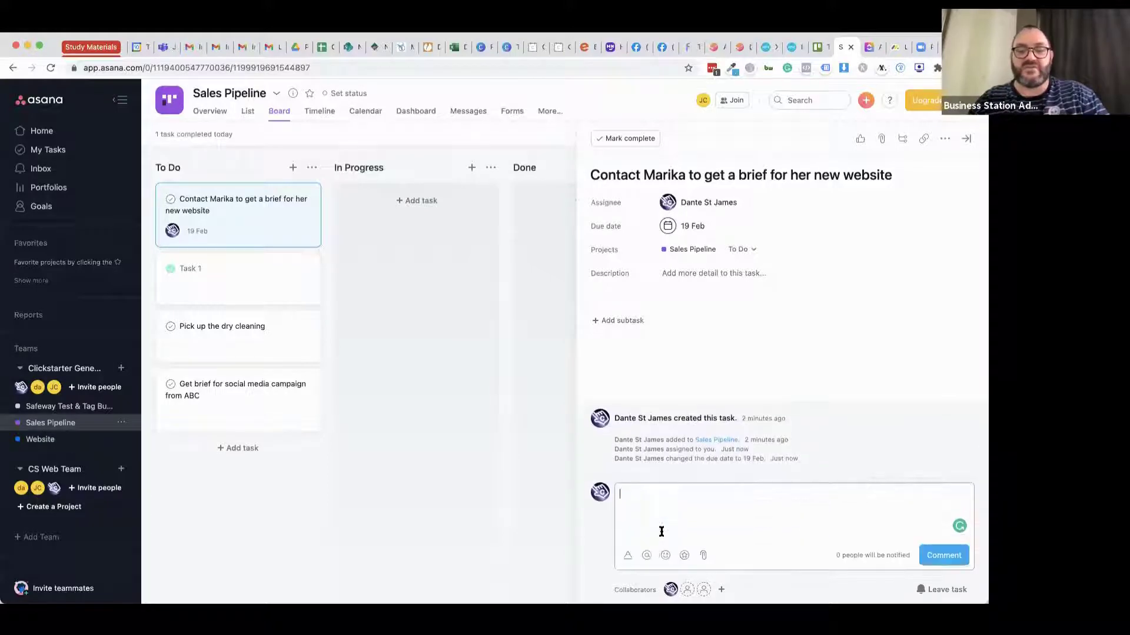
left_click(647, 554)
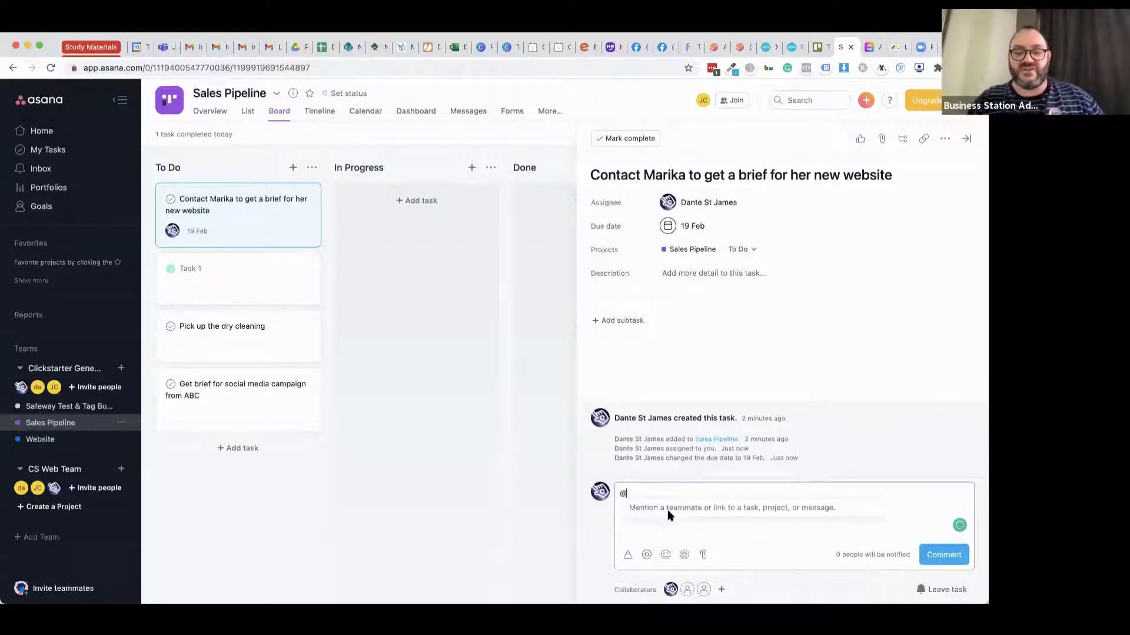
type("lach")
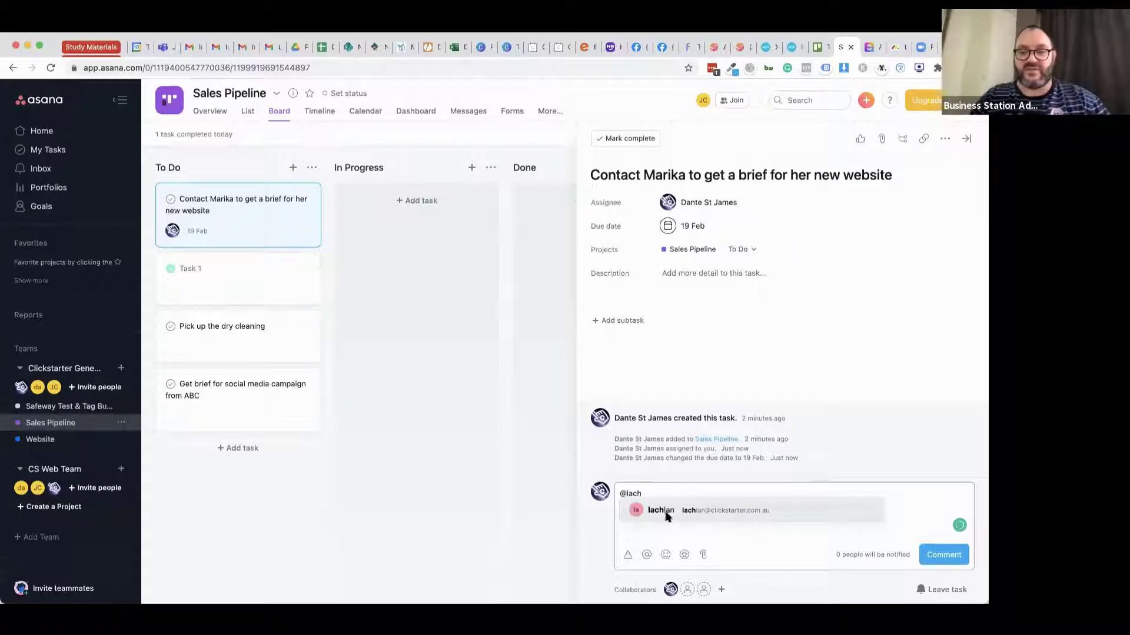
left_click(736, 510)
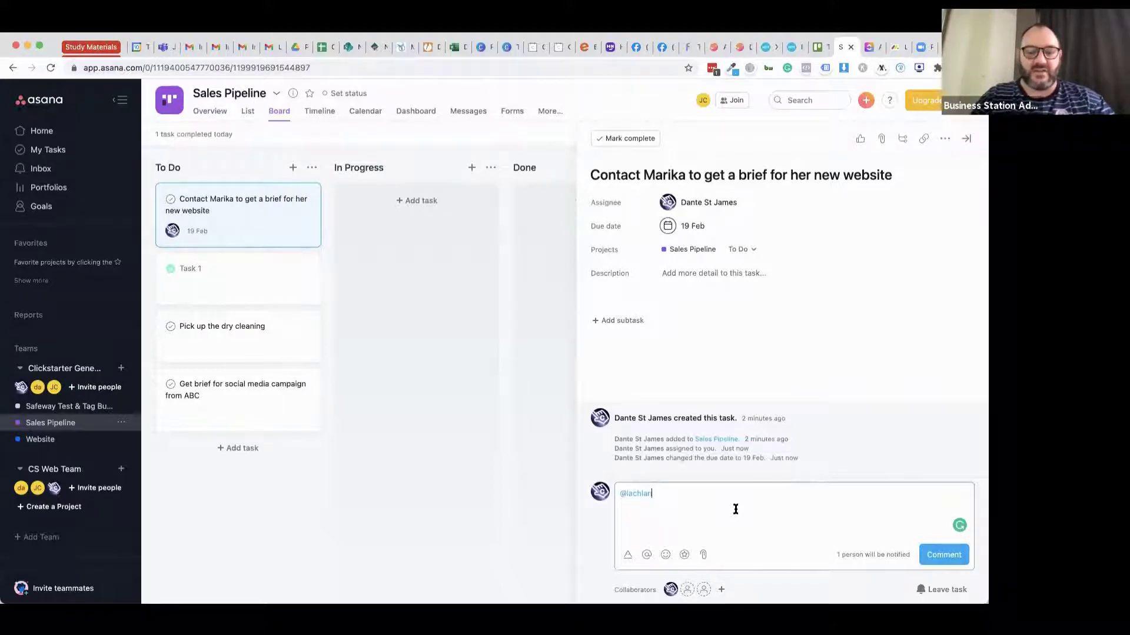
type("loo")
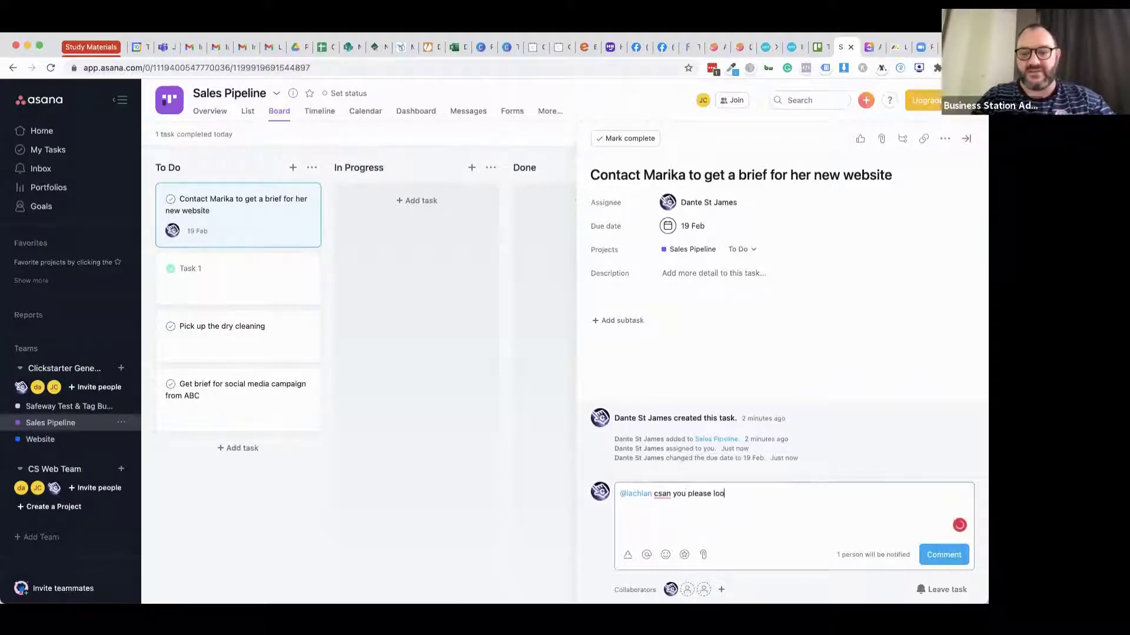
type("k at this.")
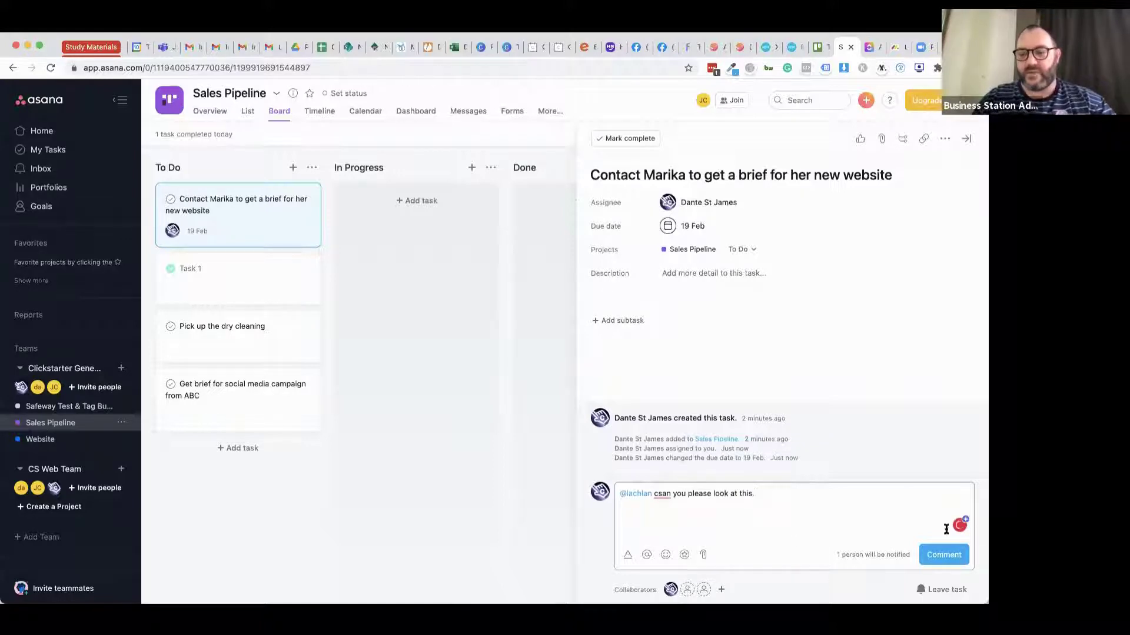
left_click(938, 554)
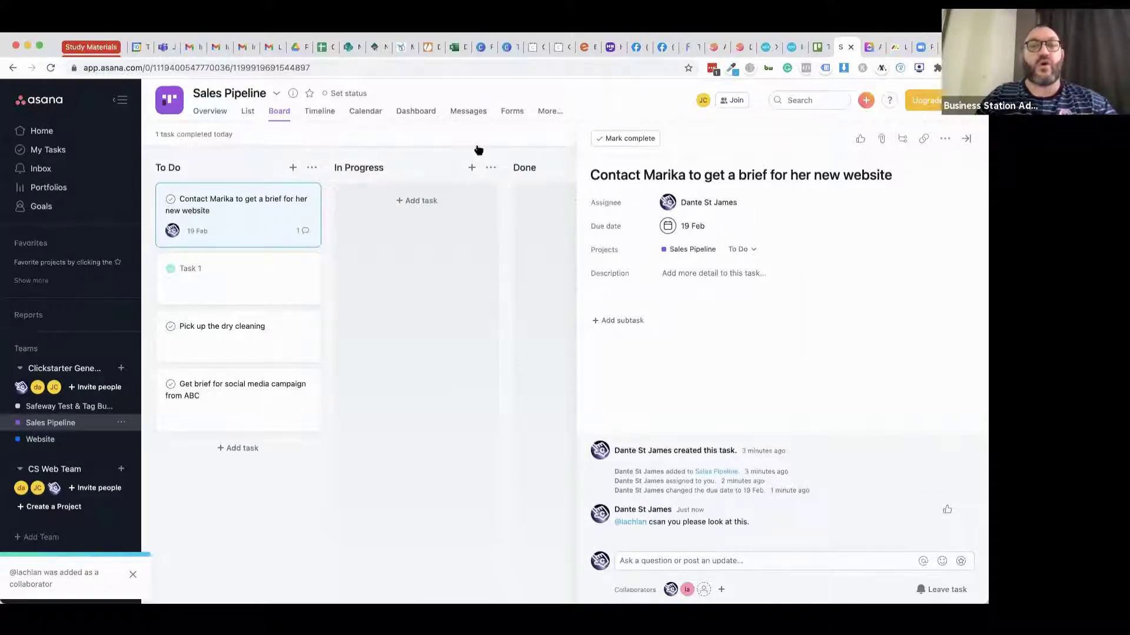
Compare the Sales Pipeline project's timeline, calendar and list layouts, finishing in the calendar layout.
left_click(316, 115)
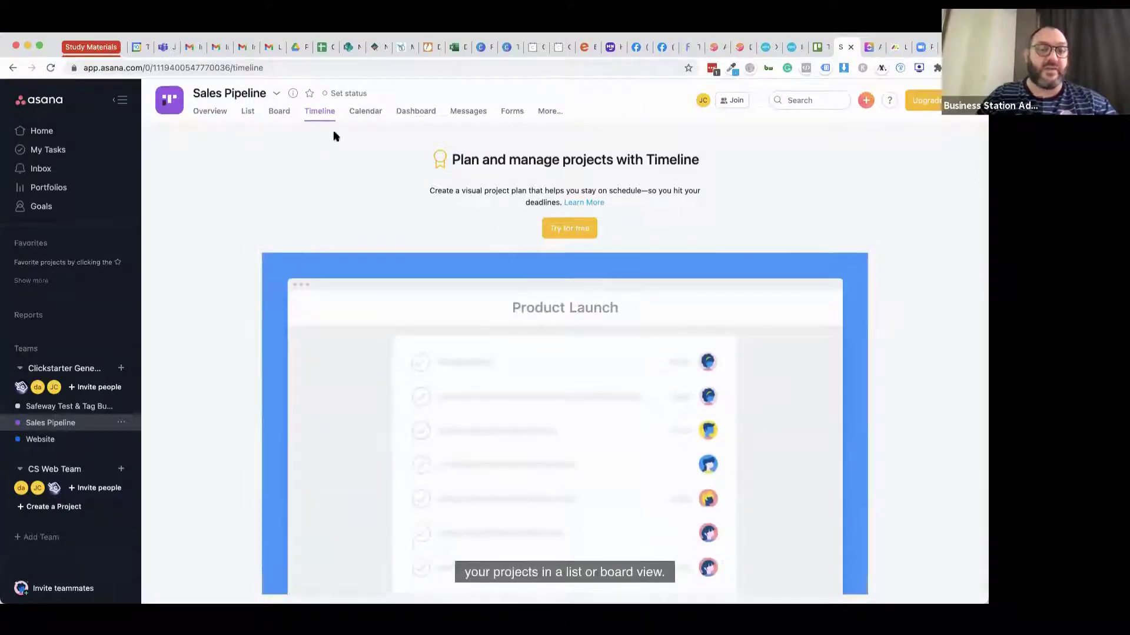
left_click(359, 115)
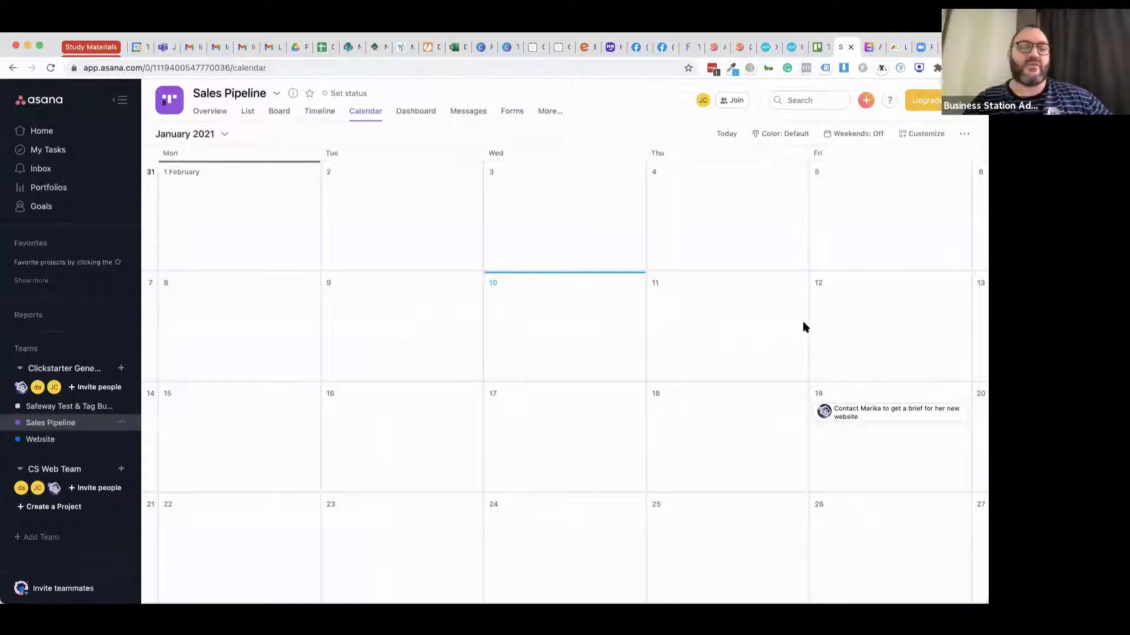
left_click(246, 112)
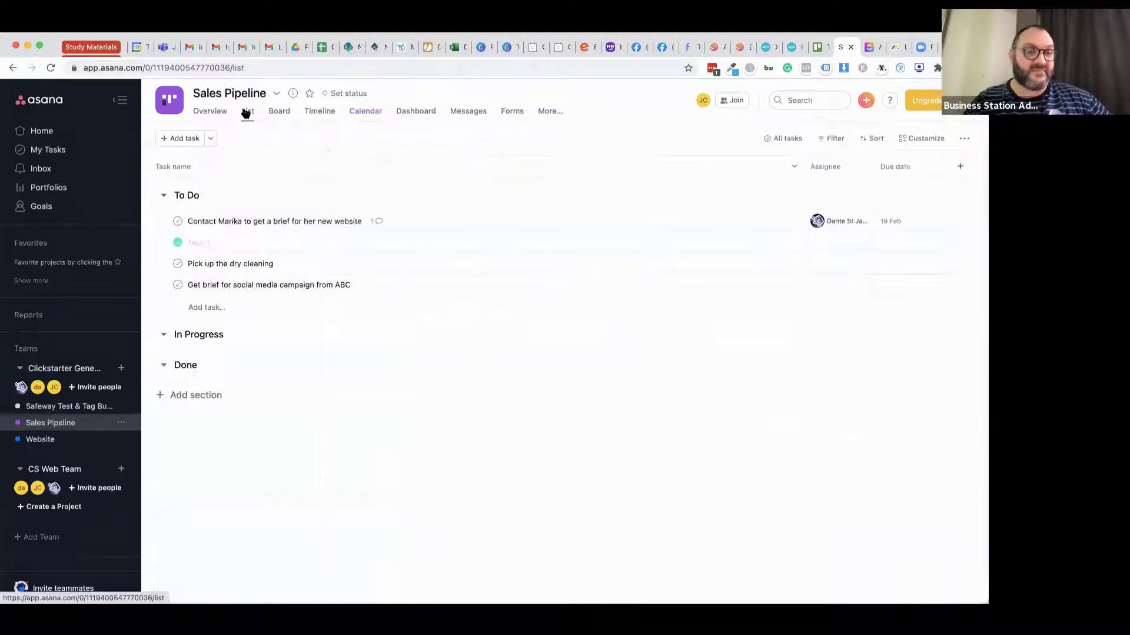
left_click(364, 113)
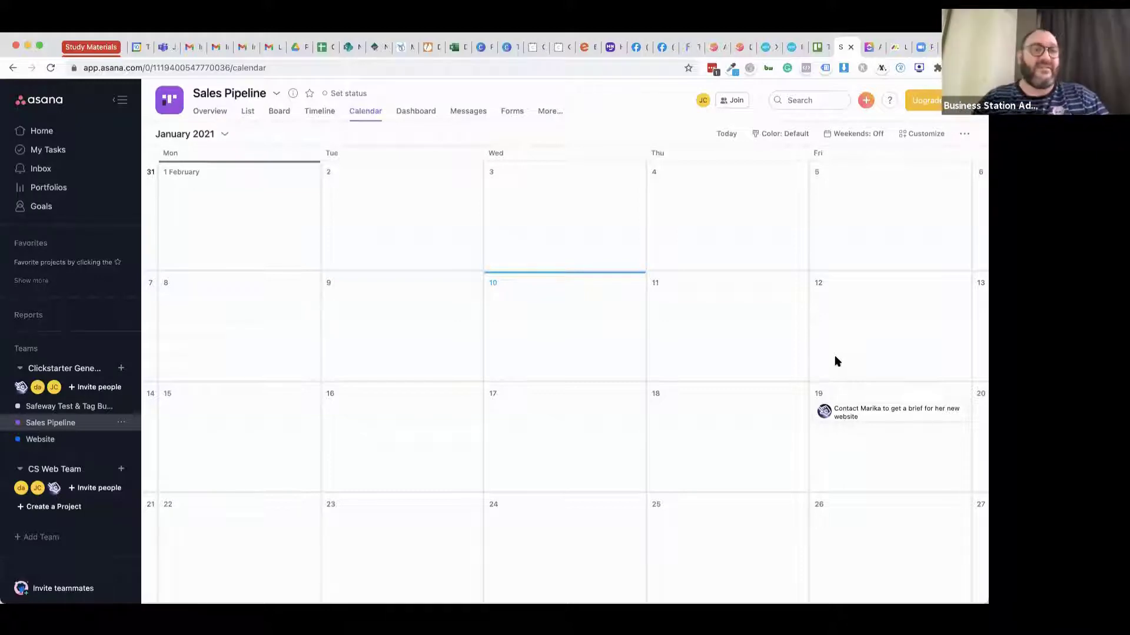
Switch to Google Calendar and view the following week, 14 to 20 February 2021.
left_click(139, 50)
scroll(421, 327, "up", 1)
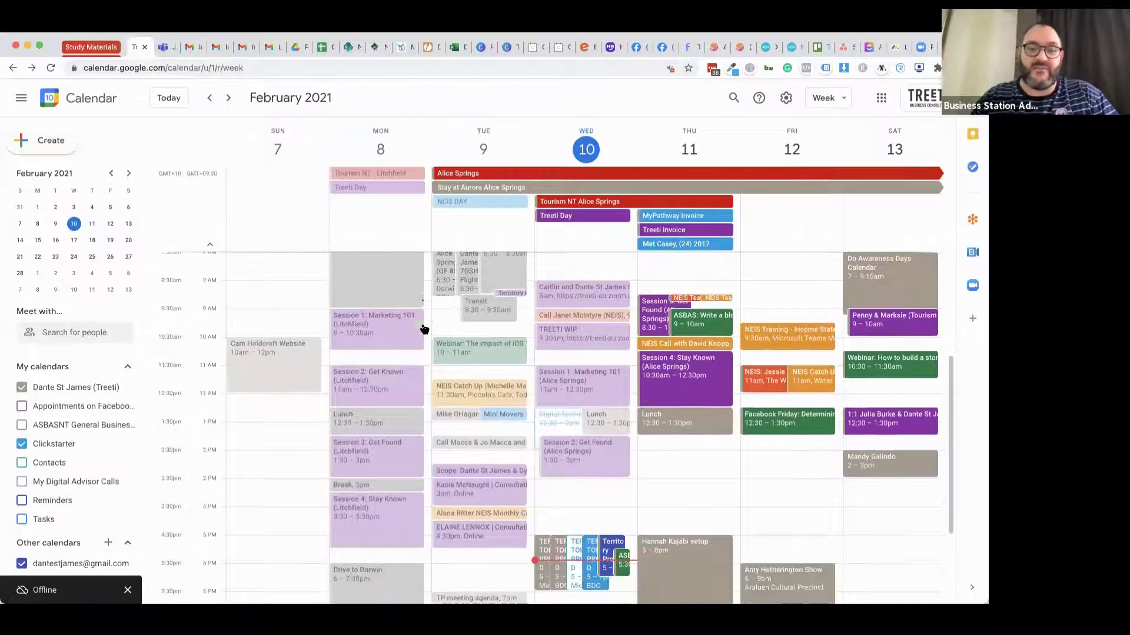
left_click(229, 100)
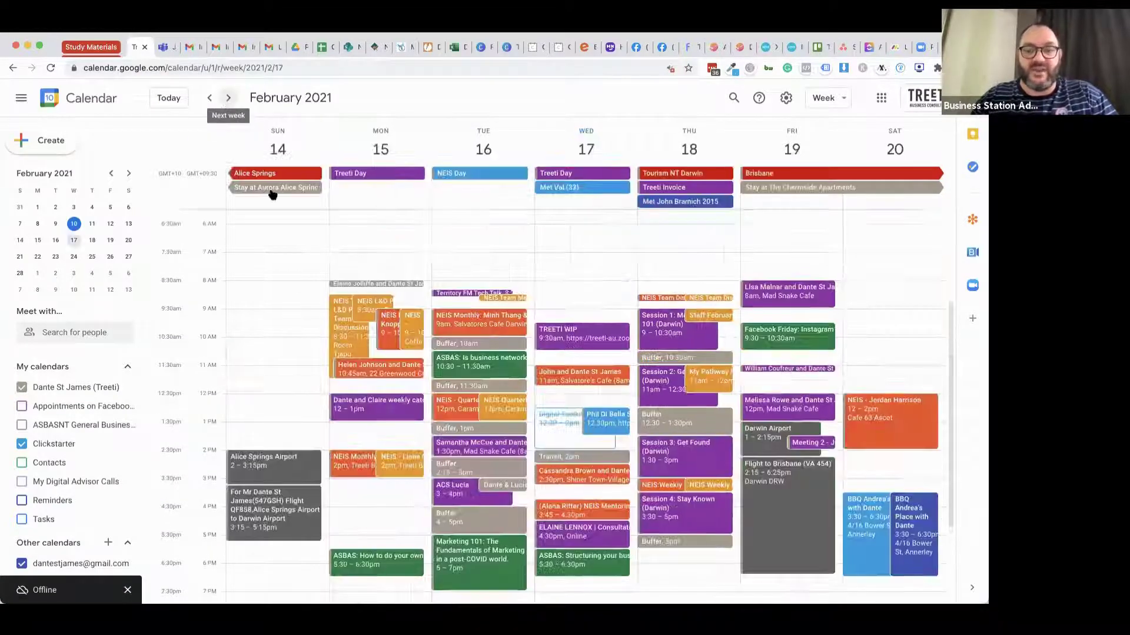
Switch back to Asana and review the Sales Pipeline project's dashboard, messages, forms and files pages.
scroll(318, 303, "down", 1)
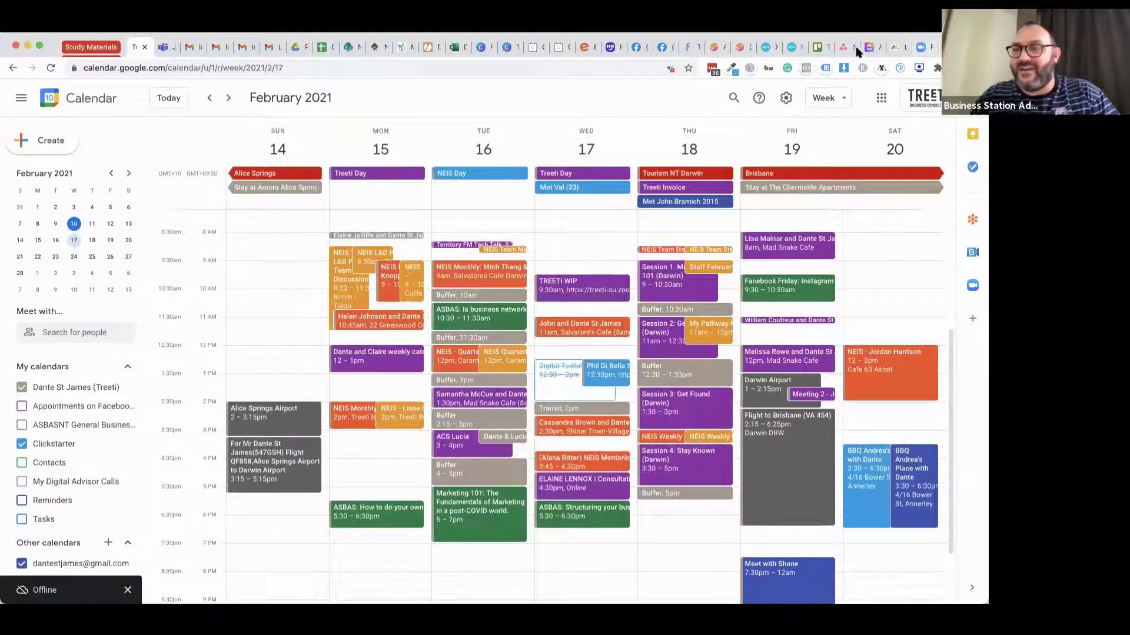
left_click(847, 47)
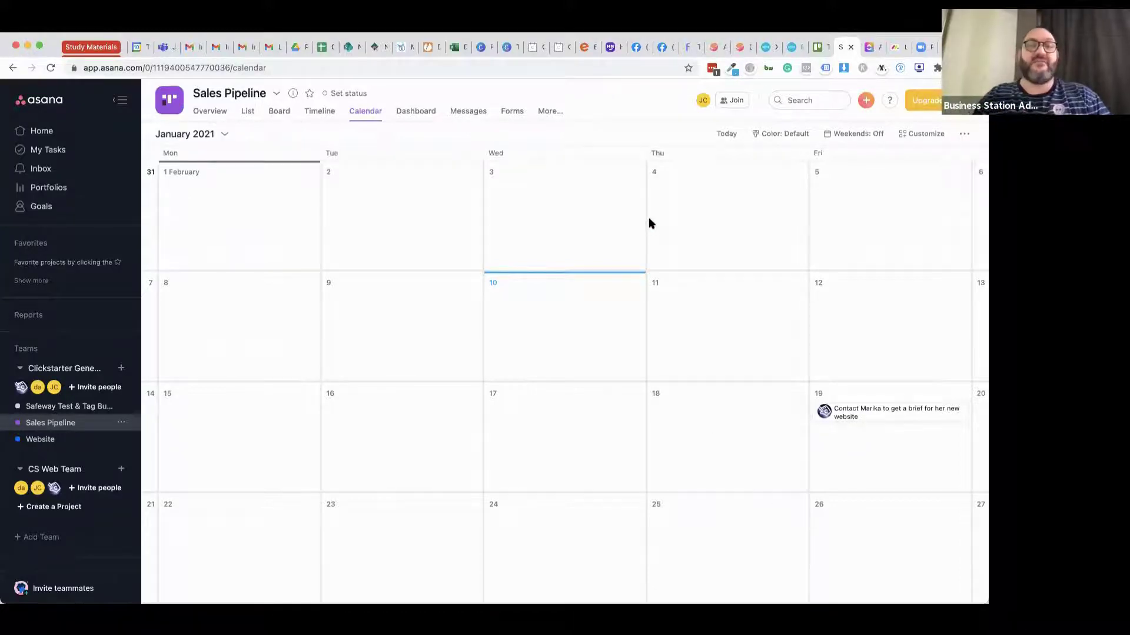
left_click(436, 117)
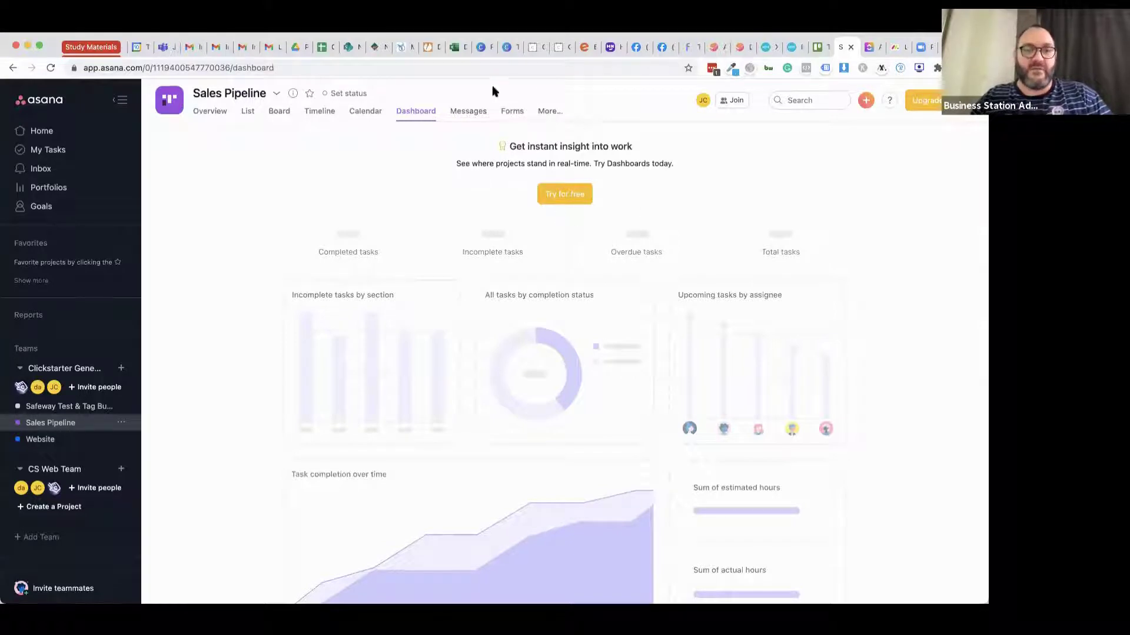
left_click(464, 113)
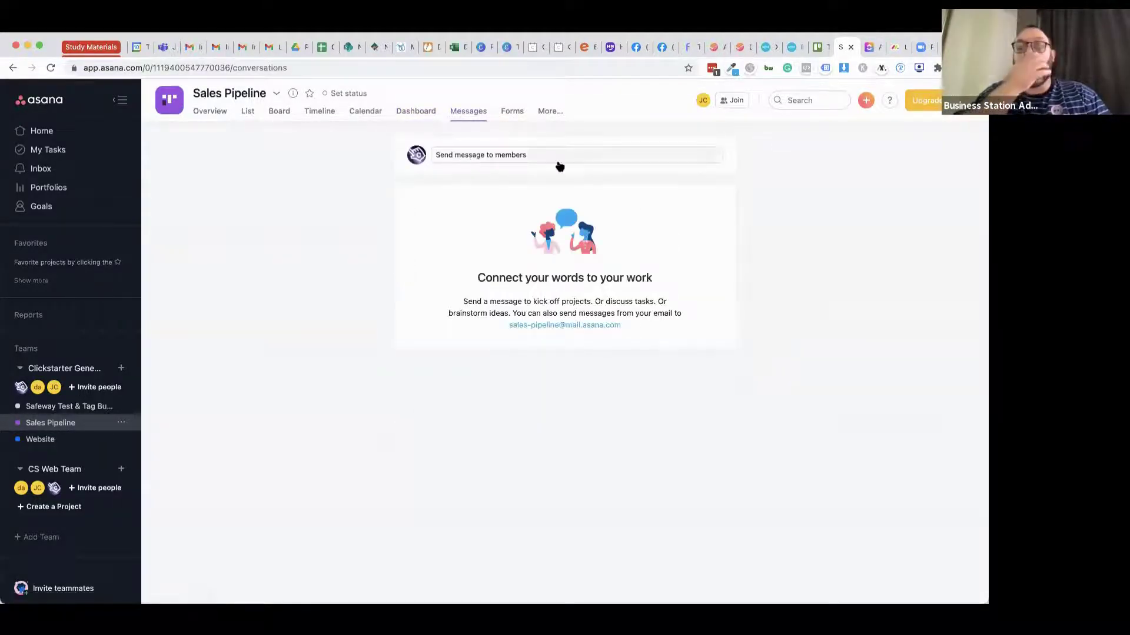
left_click(512, 112)
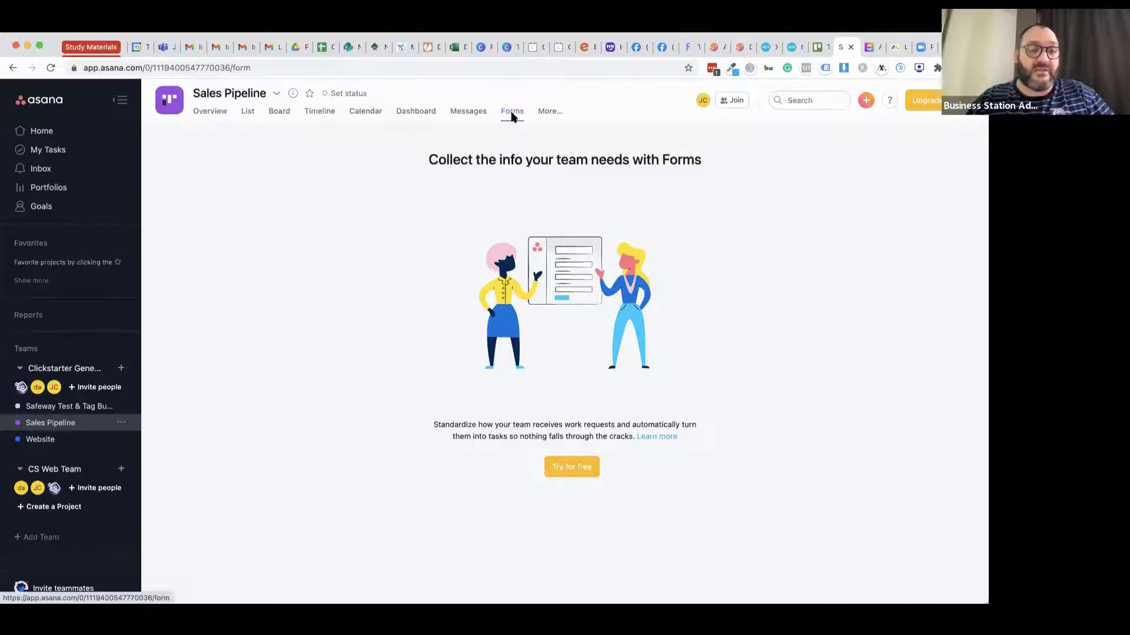
left_click(549, 113)
left_click(550, 136)
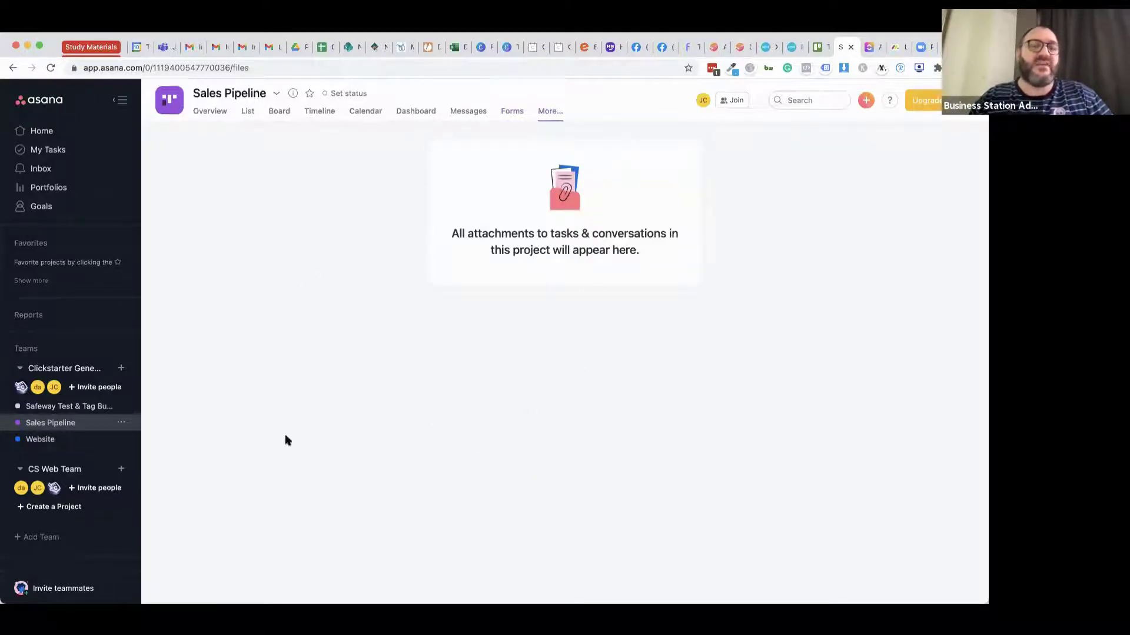
View the project overview after dismissing its introduction, then return to the task list layout.
left_click(206, 113)
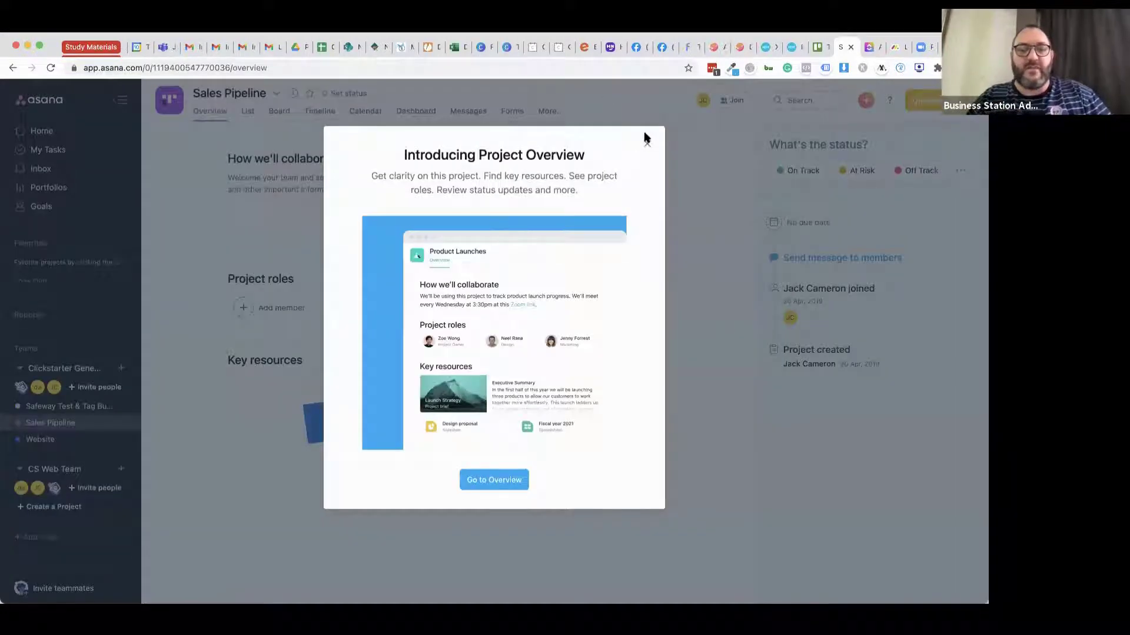
left_click(646, 142)
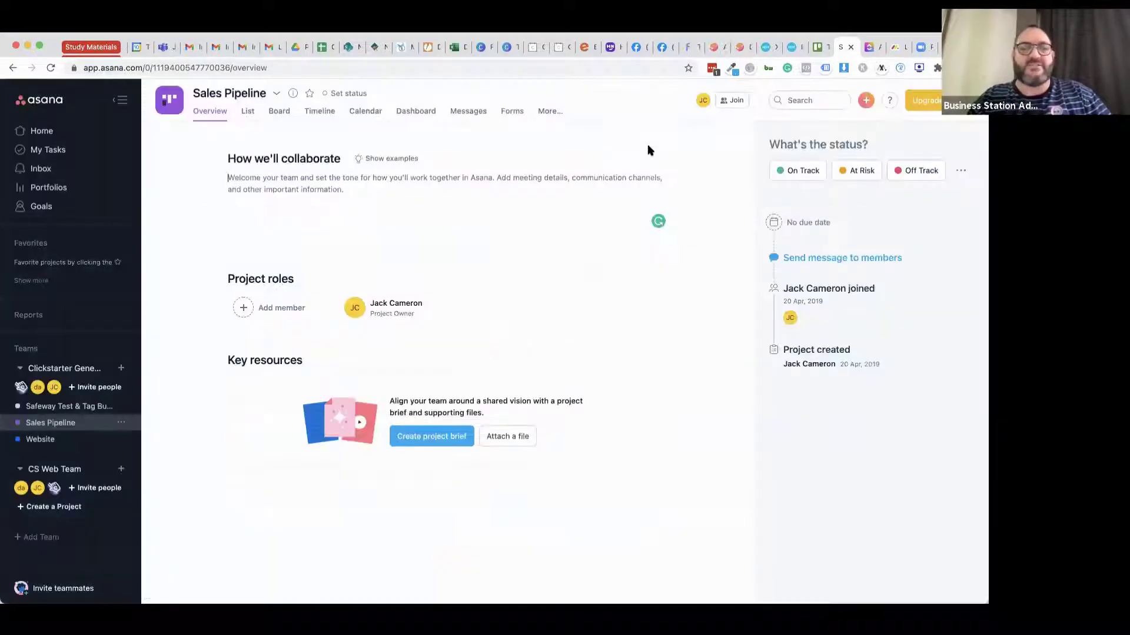
left_click(248, 111)
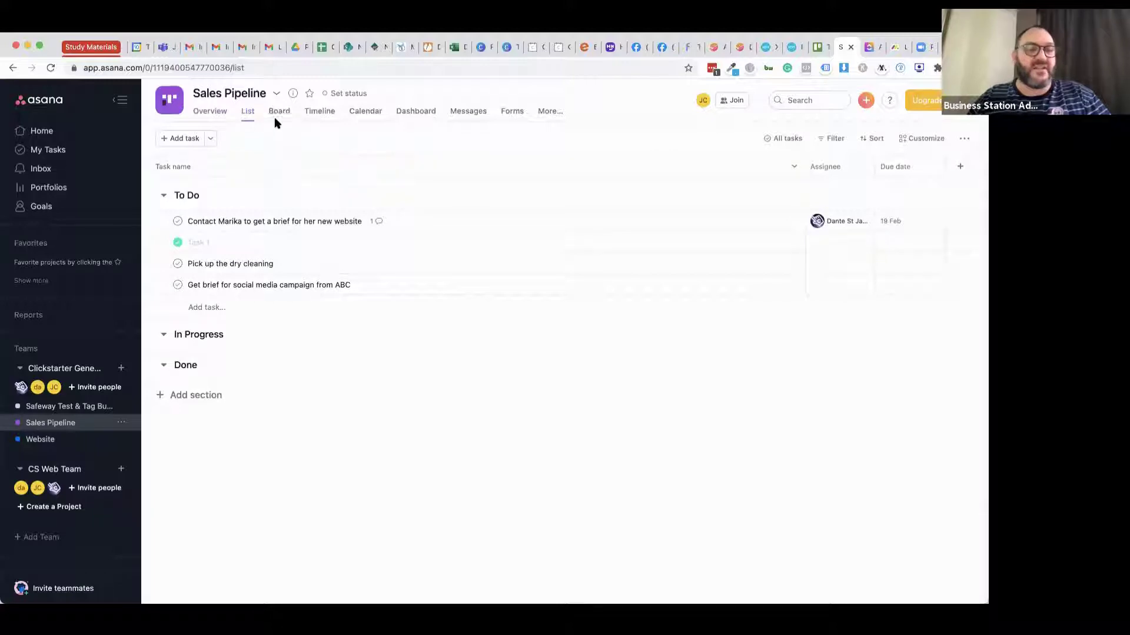
In the board layout, move the new website brief task to In Progress and "Pick up the dry cleaning" to Done.
left_click(277, 115)
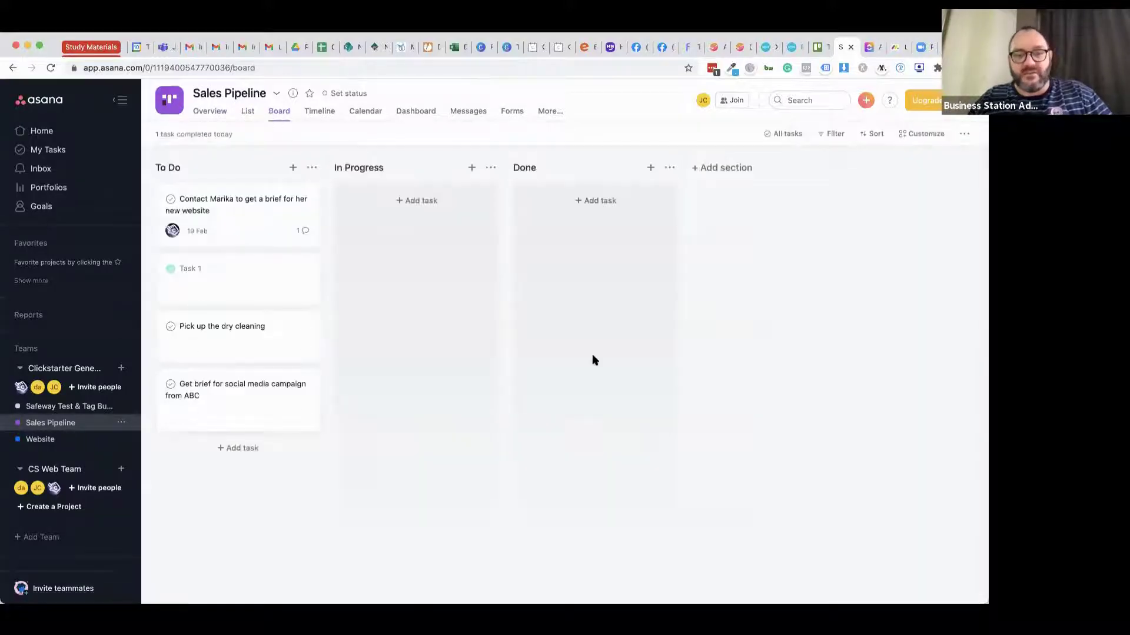
left_click_drag(235, 200, 376, 210)
left_click_drag(225, 276, 551, 298)
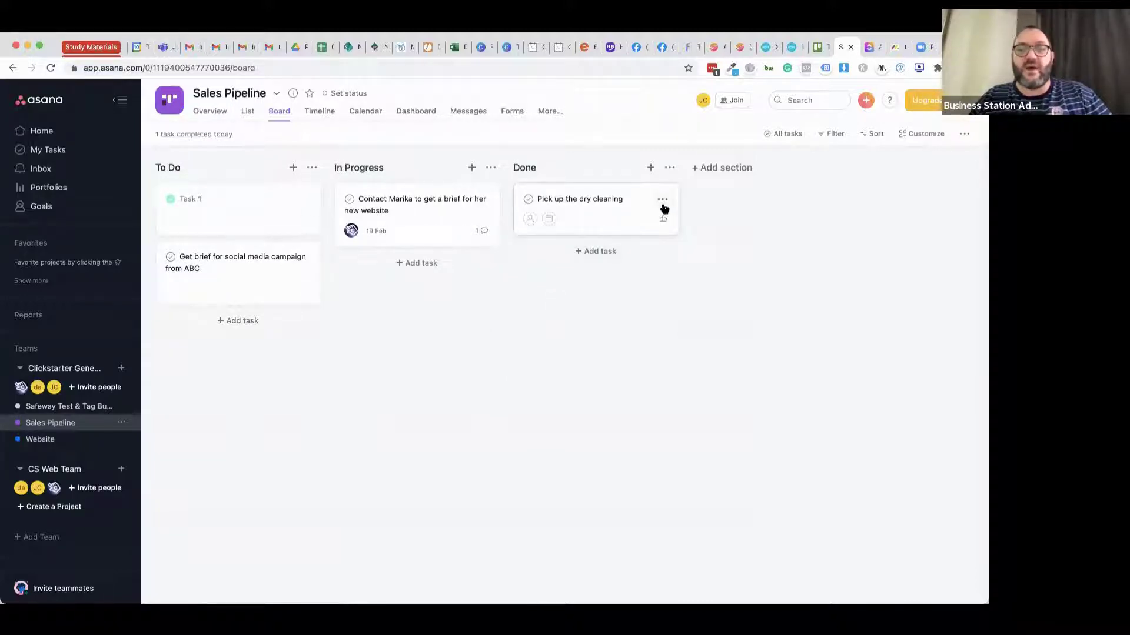
Check the dry cleaning task's options and cover image sources, then view the project calendar again.
left_click(662, 200)
mouse_move(694, 247)
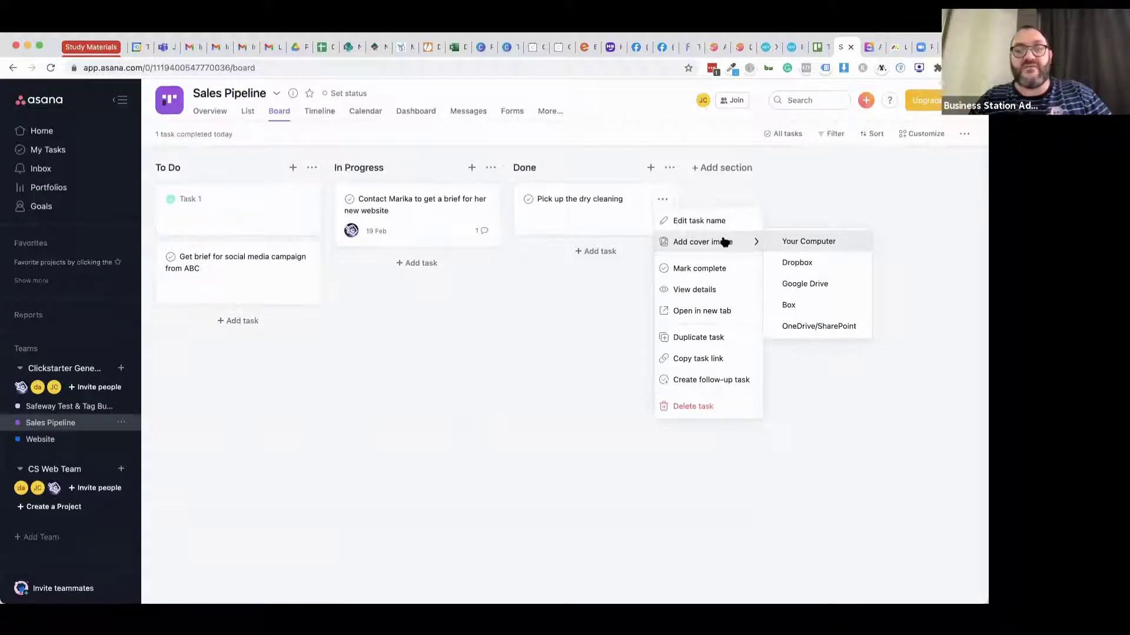
left_click(493, 378)
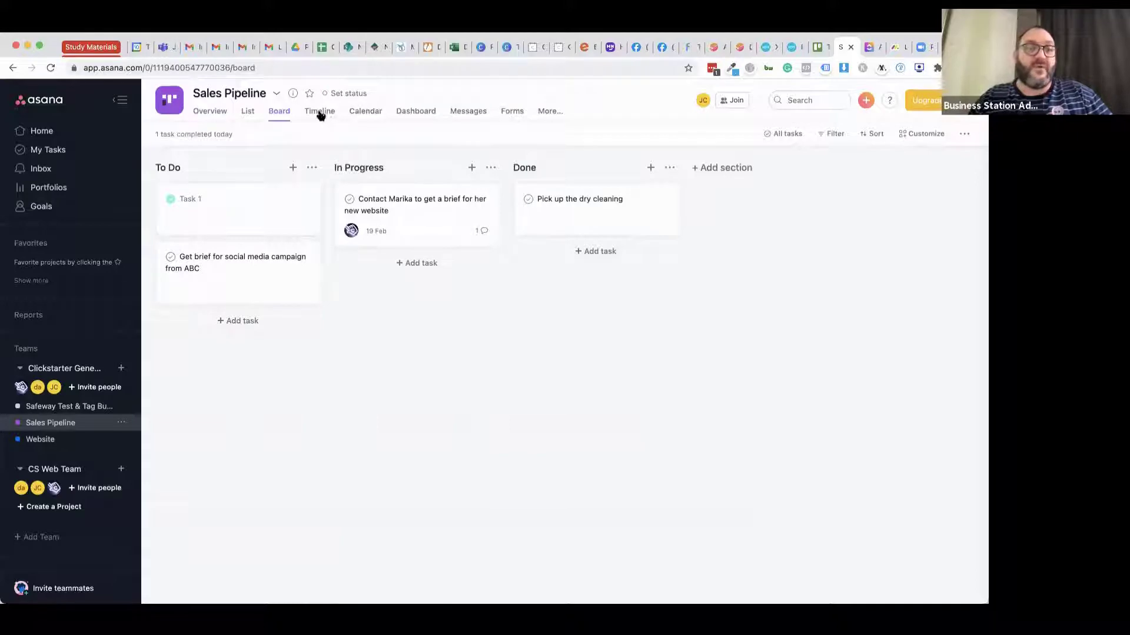
left_click(363, 113)
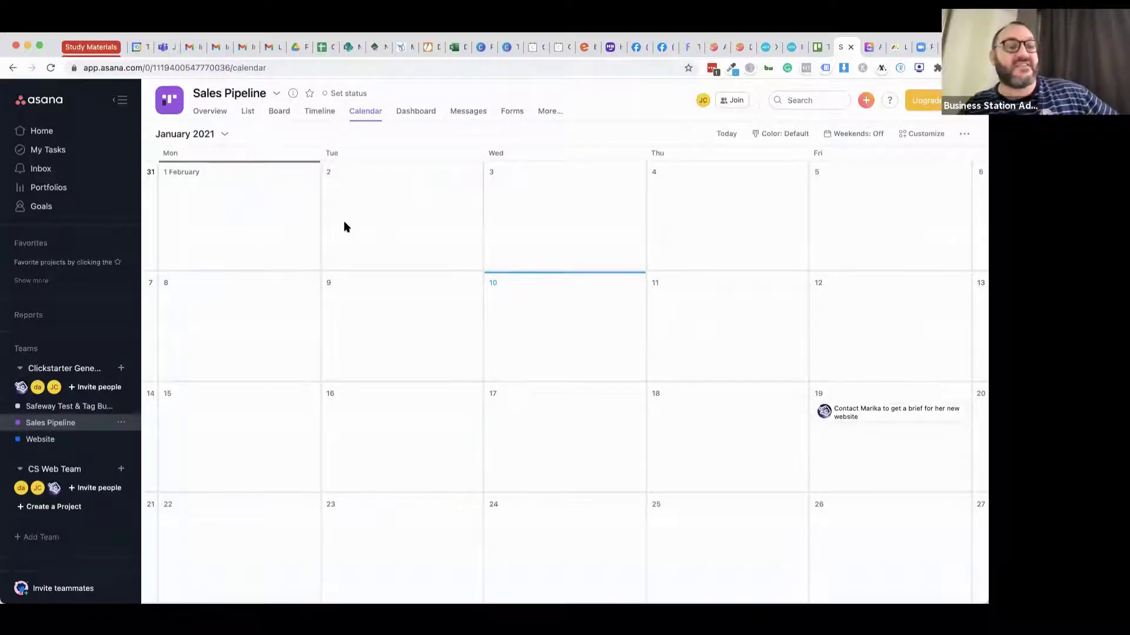
Compare the personal task list with the Inbox, then view the Portfolios and Goals pages.
left_click(44, 150)
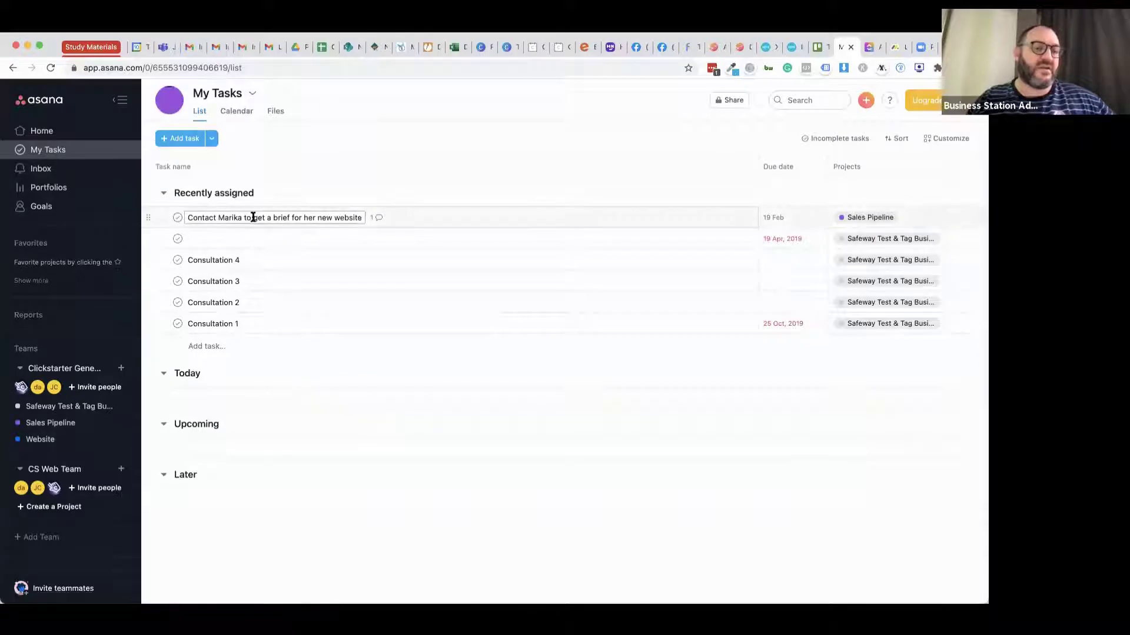
left_click(48, 169)
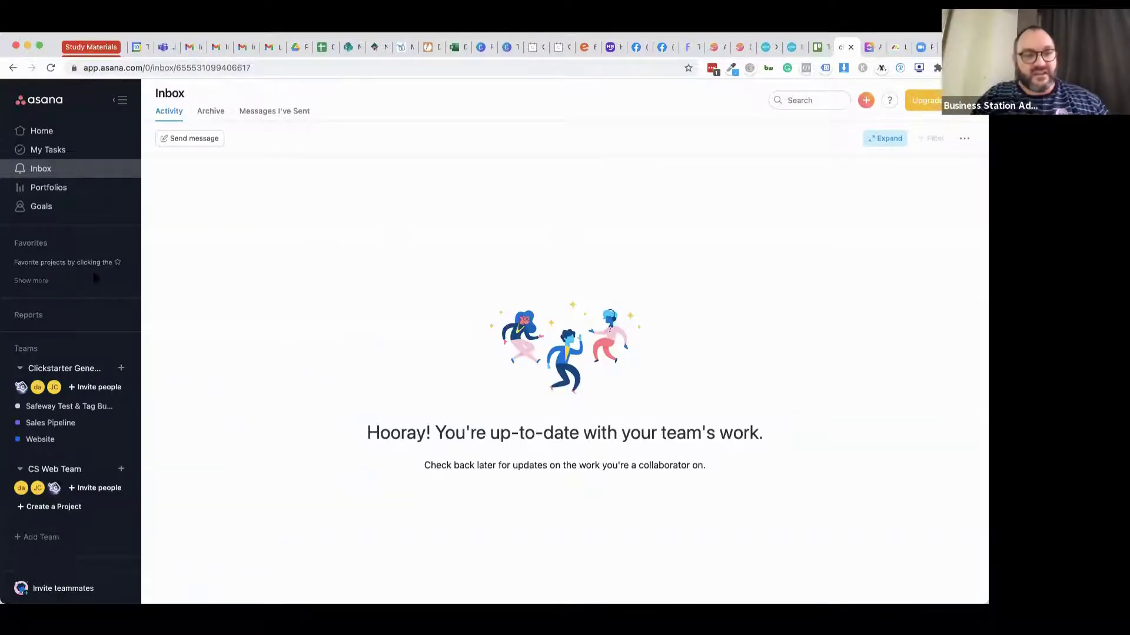
left_click(49, 151)
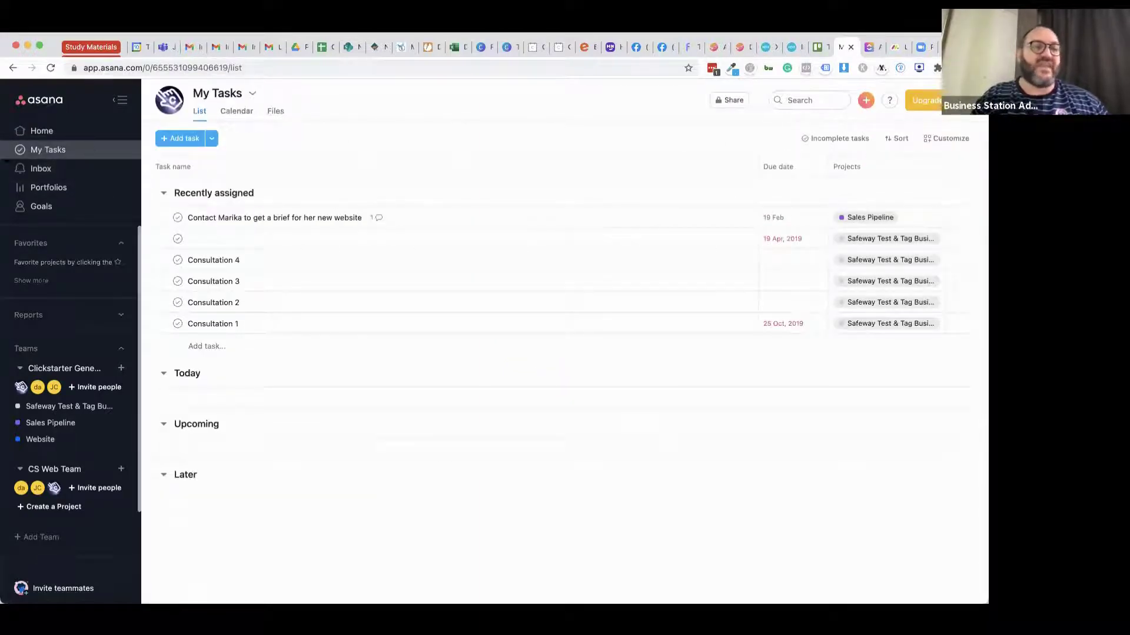
left_click(34, 171)
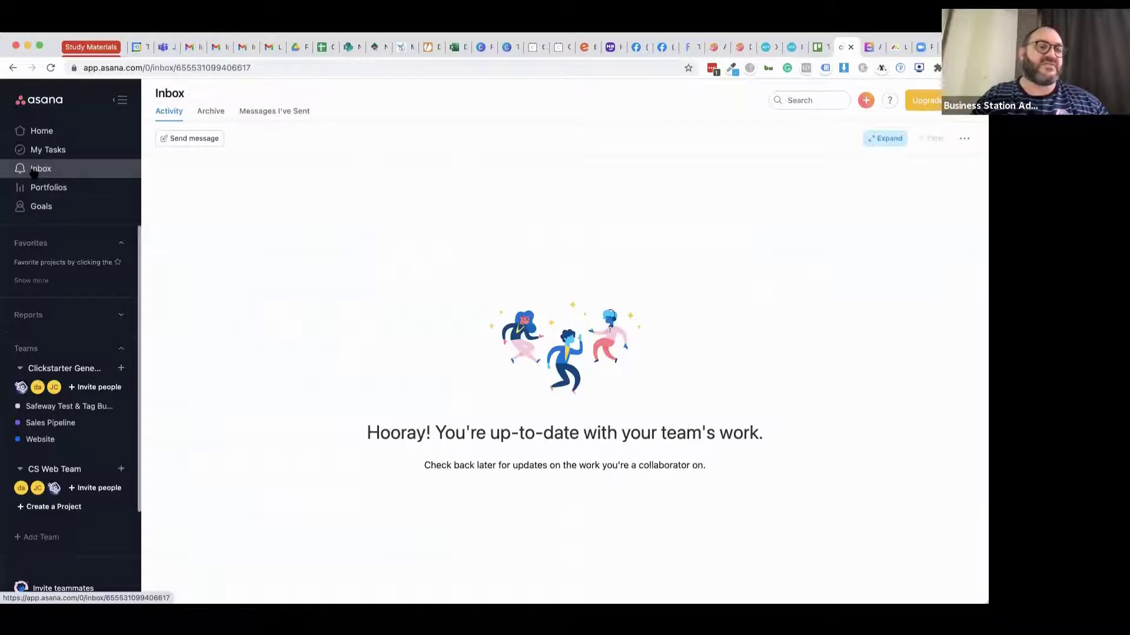
left_click(54, 193)
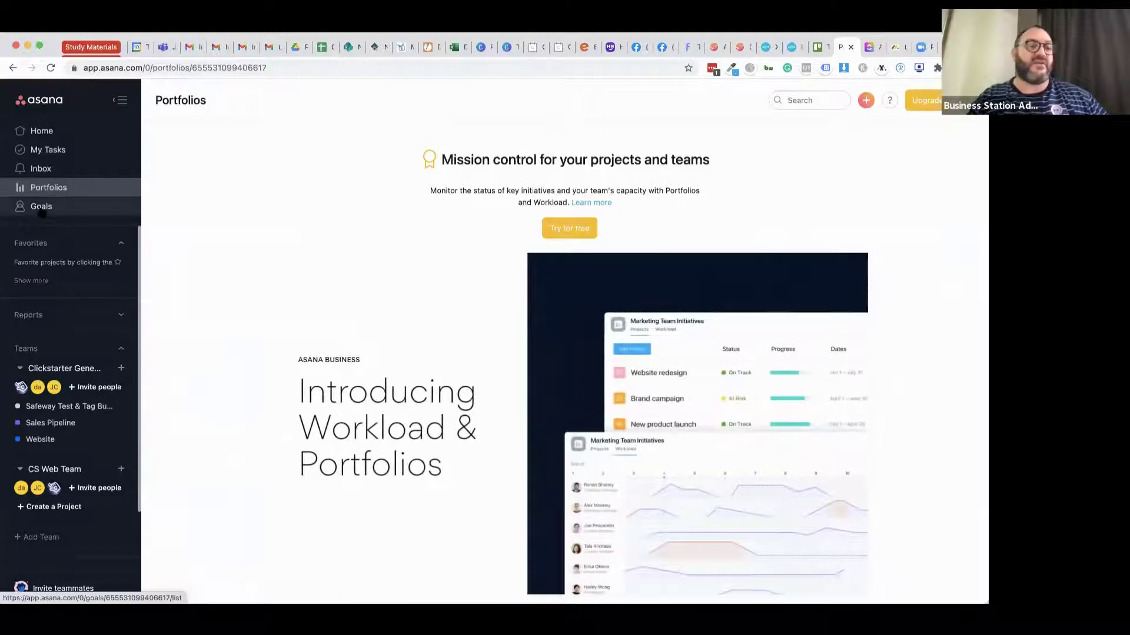
left_click(41, 209)
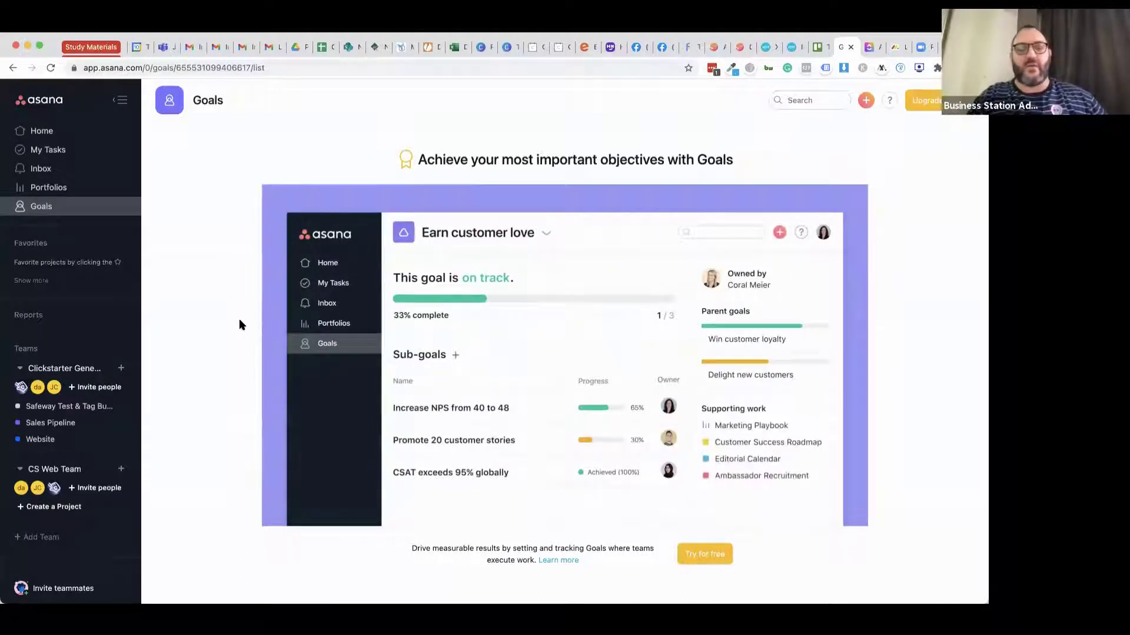
mouse_move(333, 206)
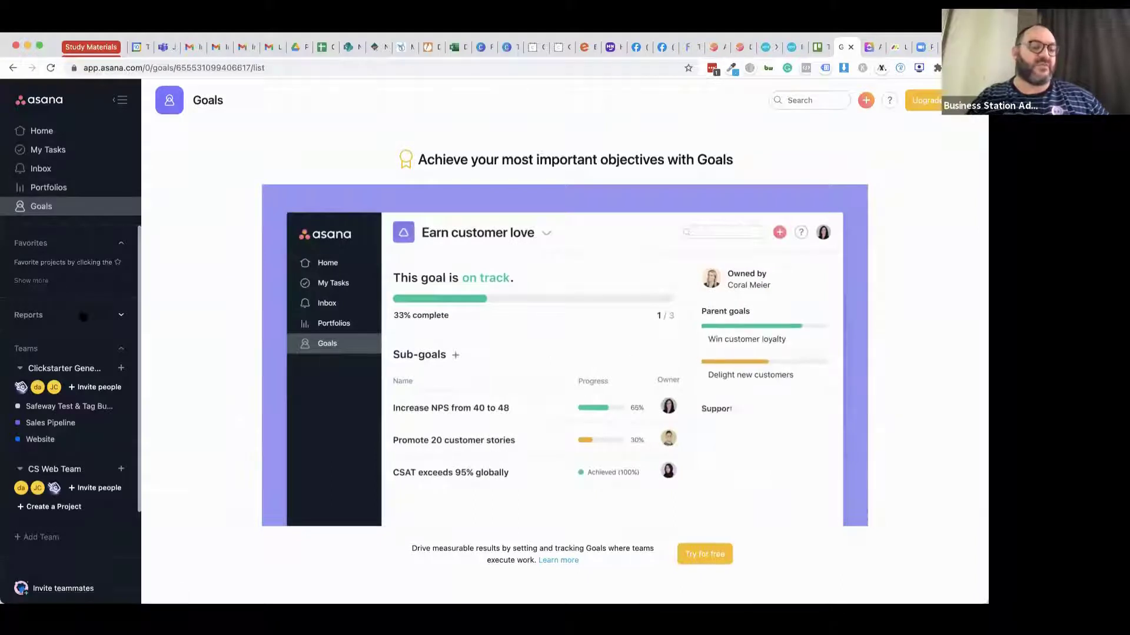
View the Home page's due tasks and recent projects, then revisit My Tasks and the Inbox.
left_click(42, 130)
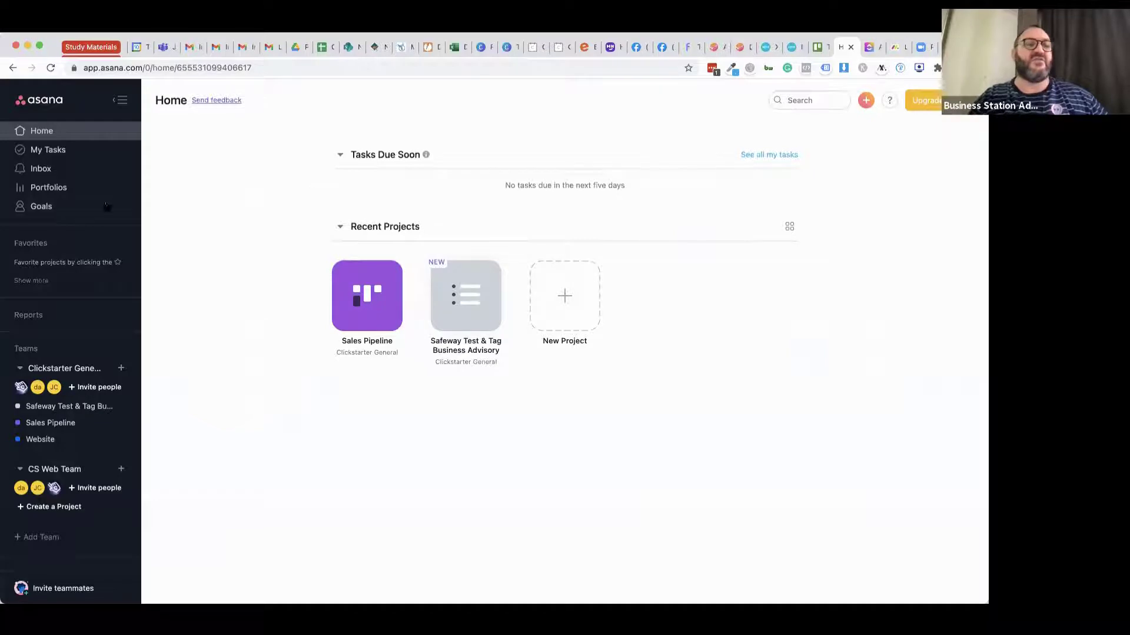
left_click(52, 154)
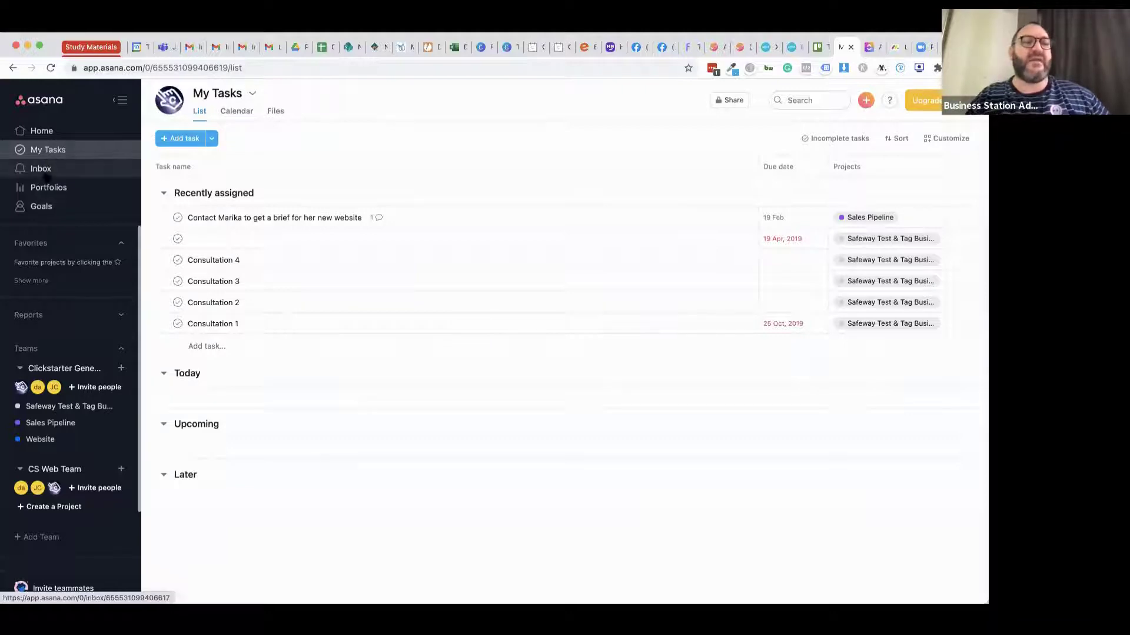
left_click(47, 174)
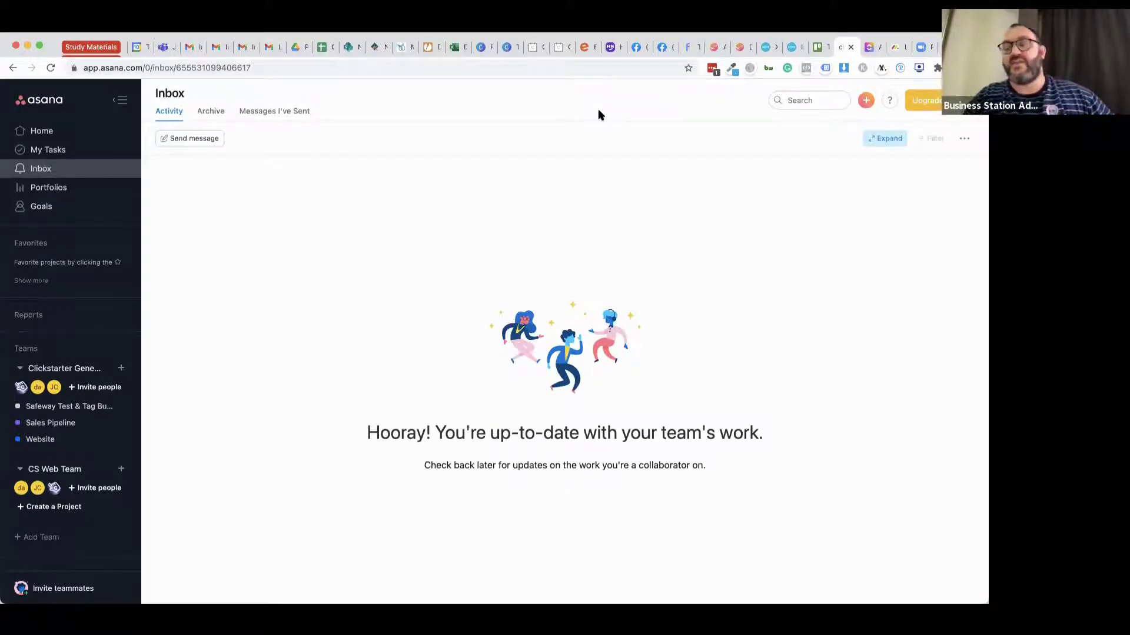
Switch to ClickUp's Clients list, then search Google for "clickup" in a new browser tab and open the ClickUp pricing page.
left_click(869, 50)
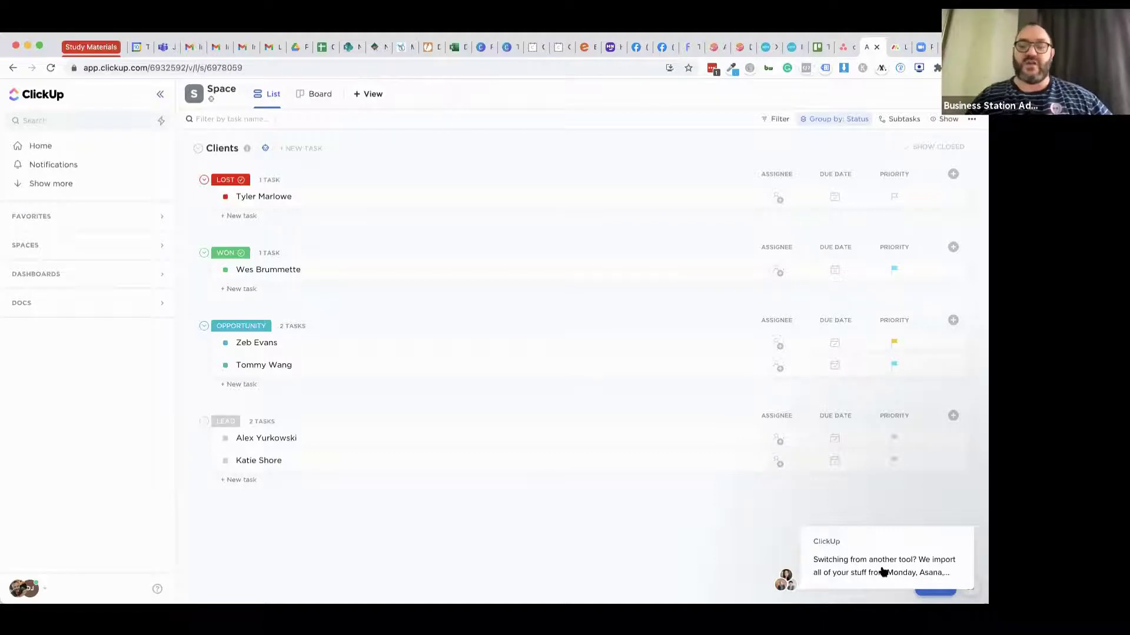
mouse_move(883, 571)
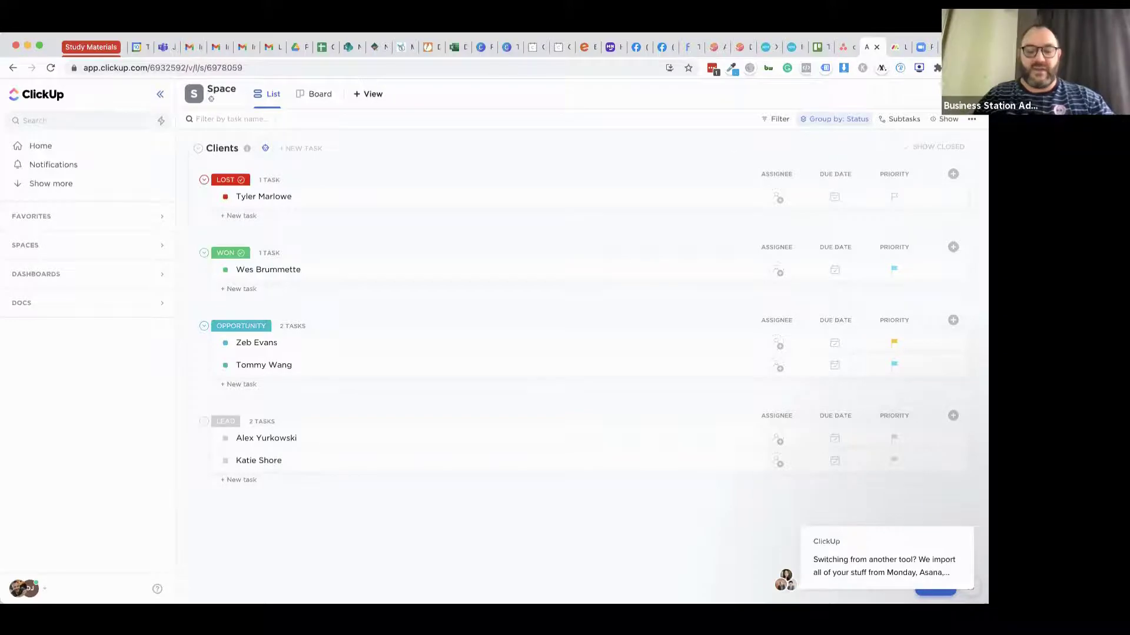
key("super+t")
type("clicku")
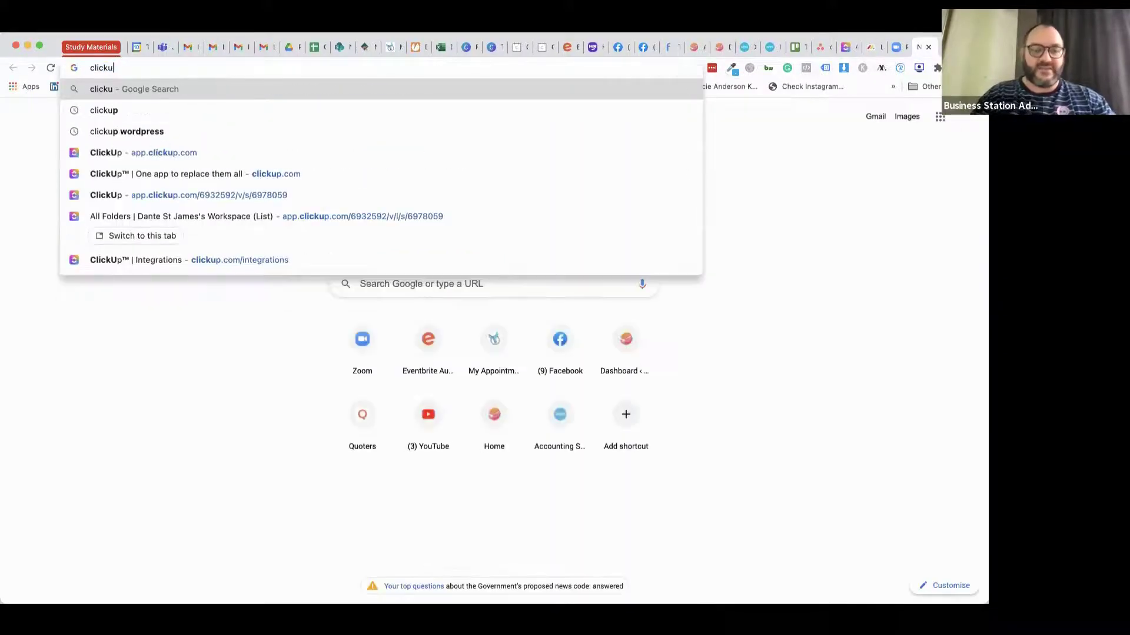
type("p")
key("Return")
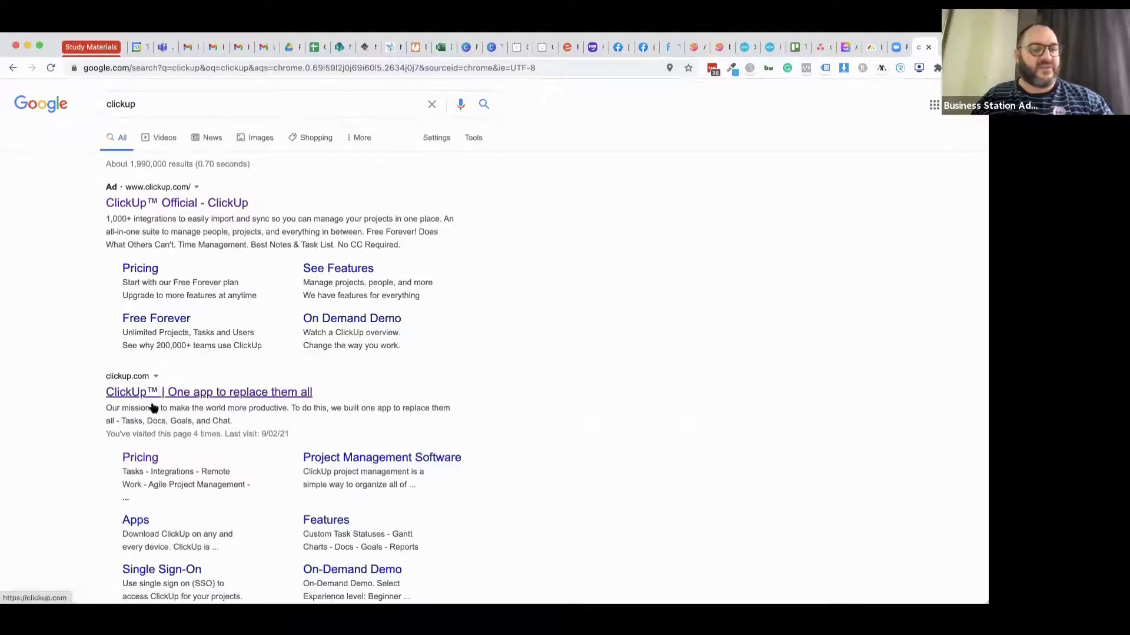
left_click(136, 461)
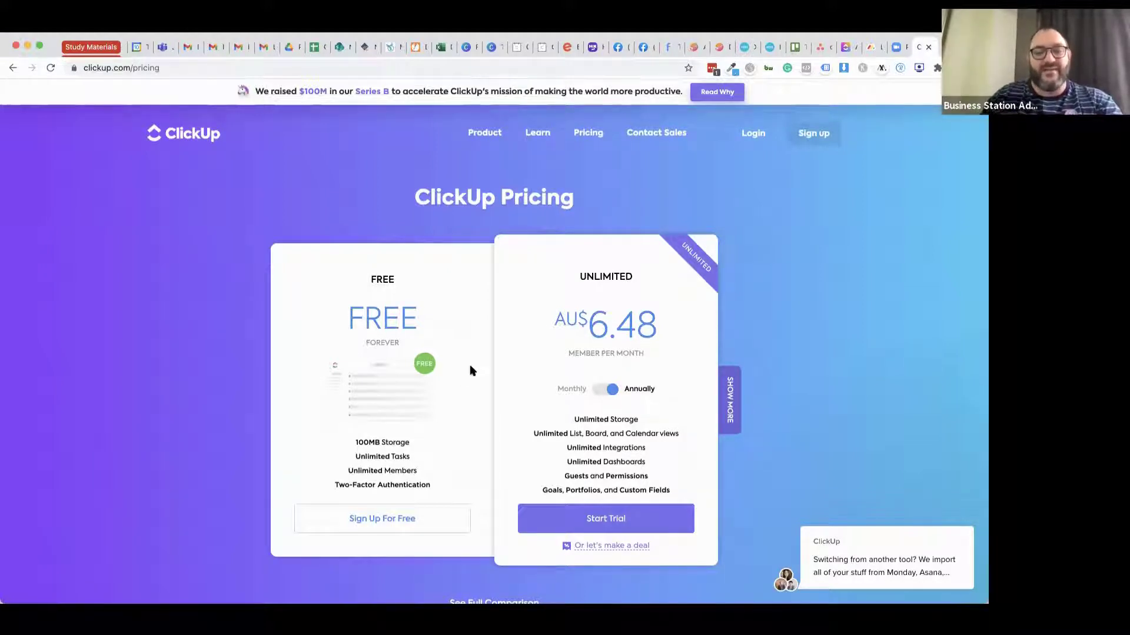
Compare the Unlimited plan's monthly and annual prices in both currencies, finishing on monthly billing, and review its included features.
left_click(598, 390)
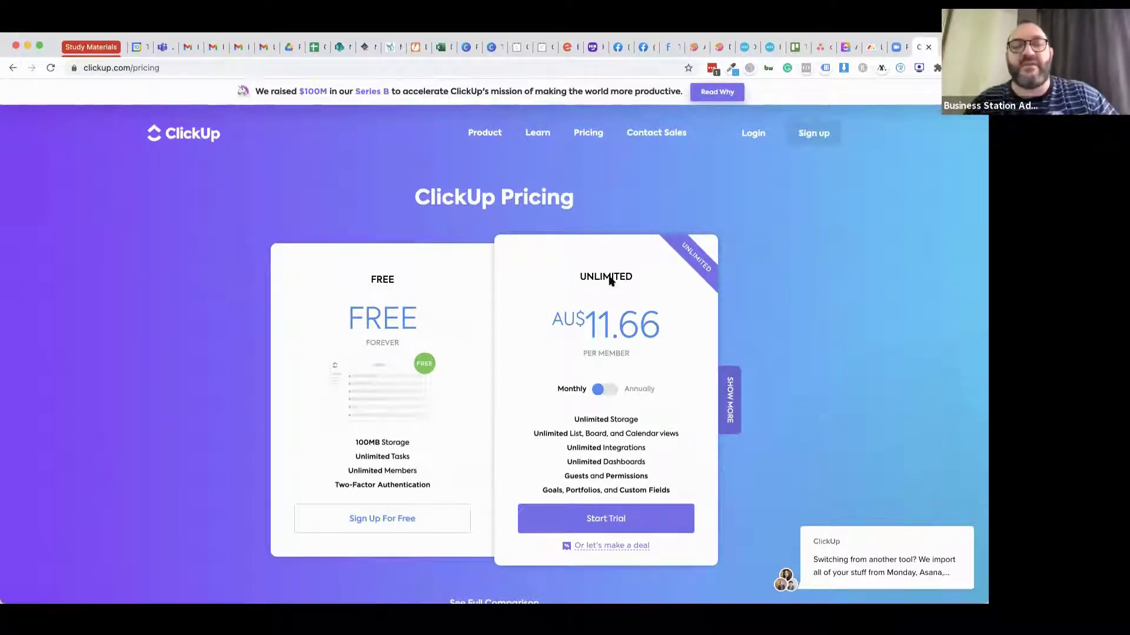
mouse_move(667, 307)
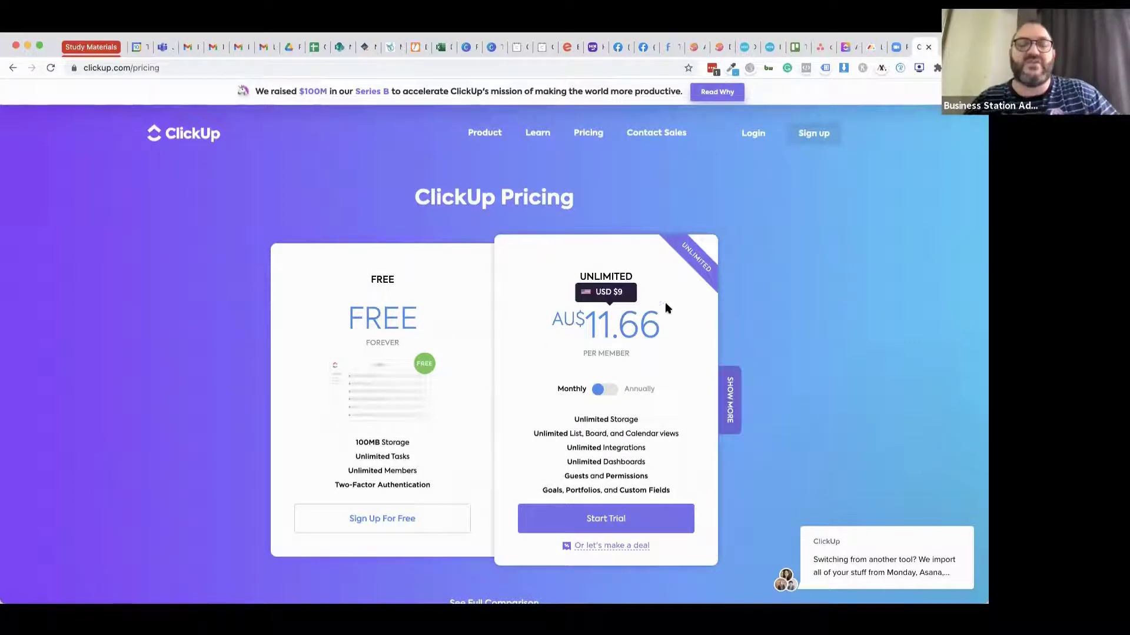
left_click(607, 390)
mouse_move(669, 334)
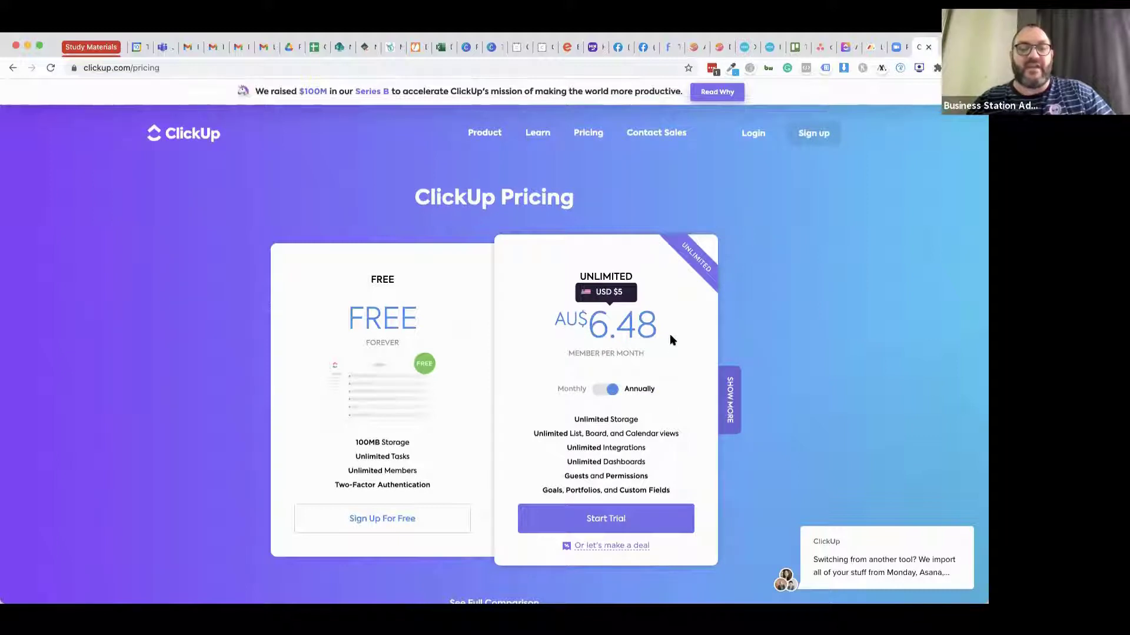
left_click(599, 392)
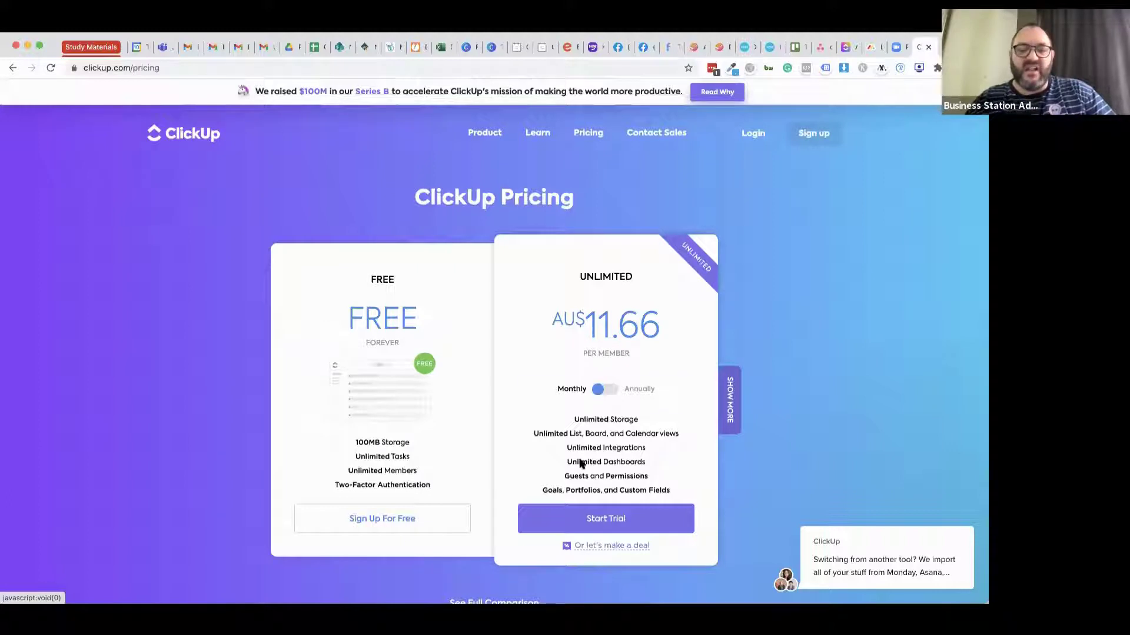
mouse_move(616, 449)
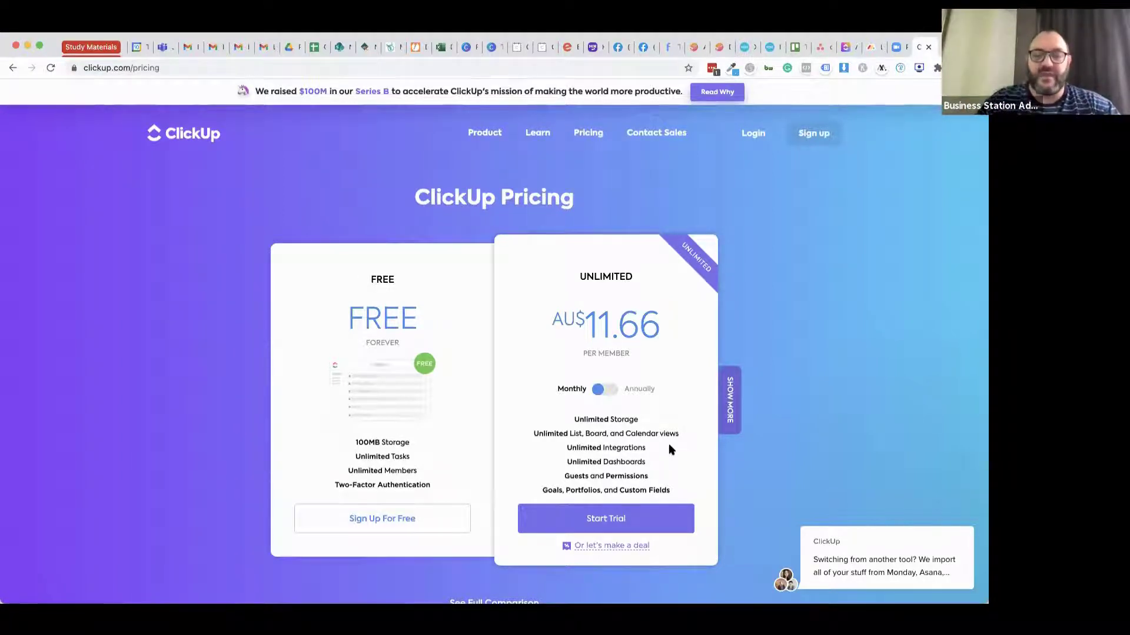
mouse_move(567, 436)
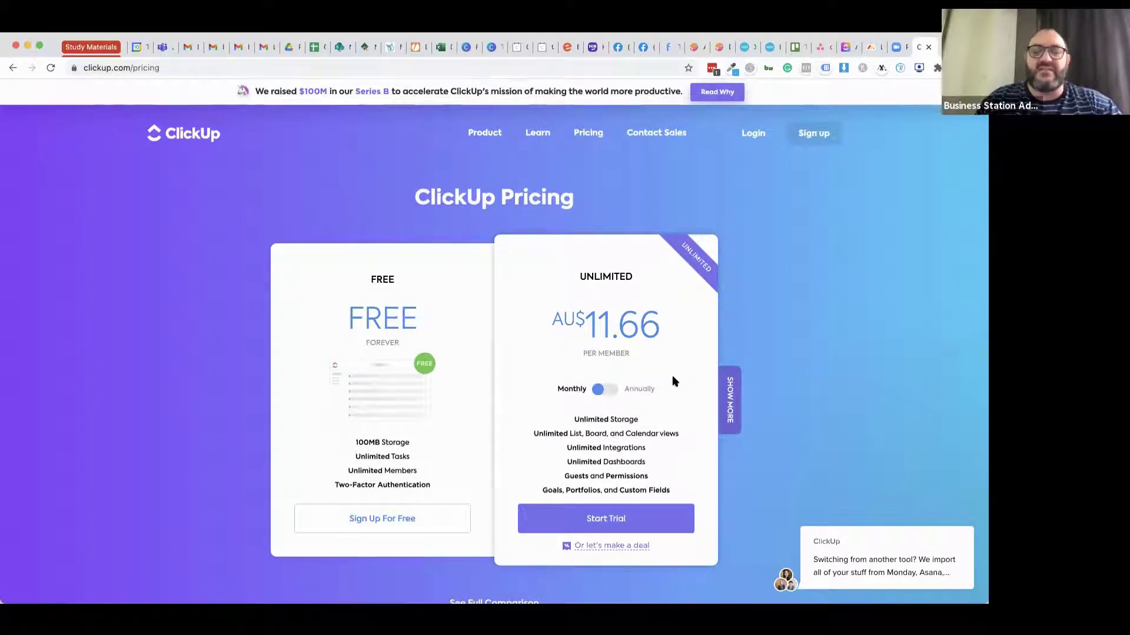
mouse_move(497, 129)
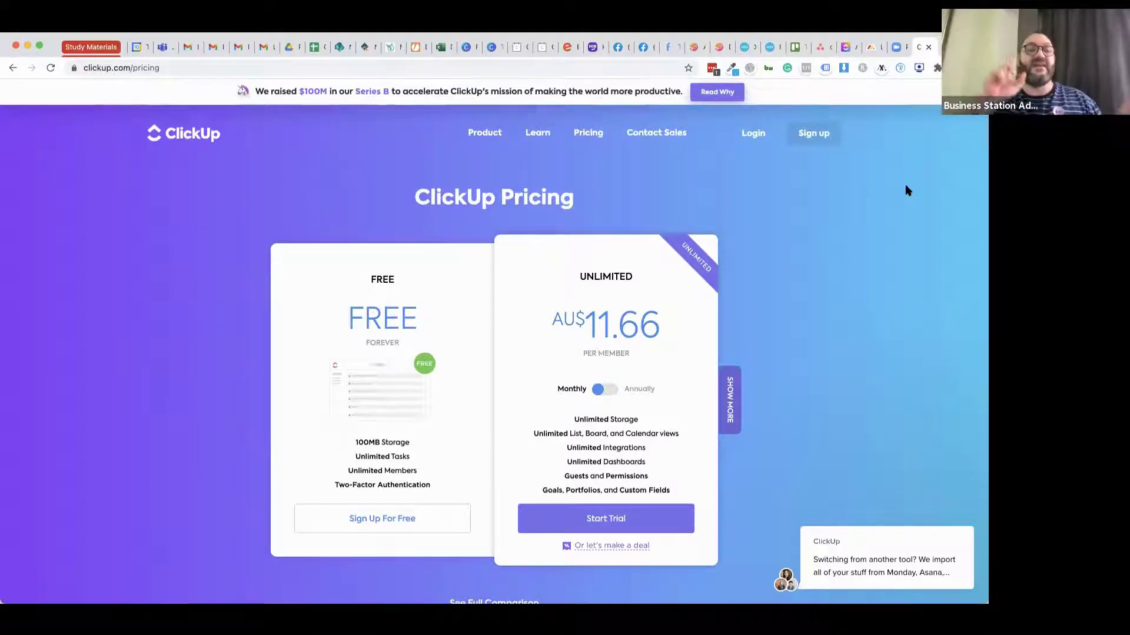
Return to the ClickUp workspace, check the new and cleared notifications, and expand the list of spaces.
left_click(850, 47)
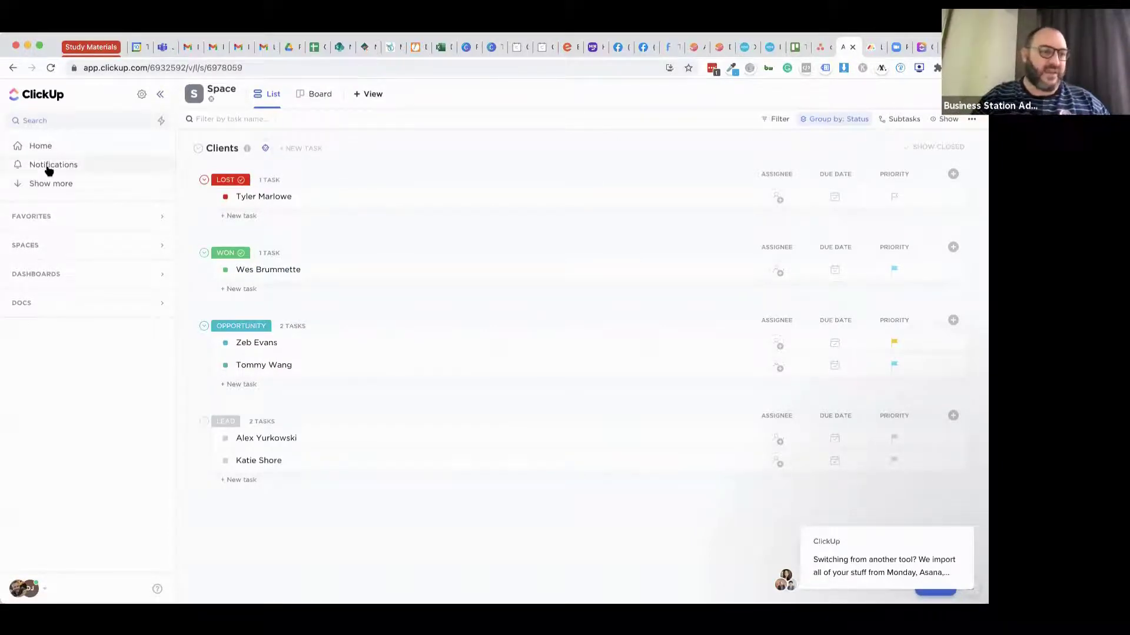
left_click(88, 167)
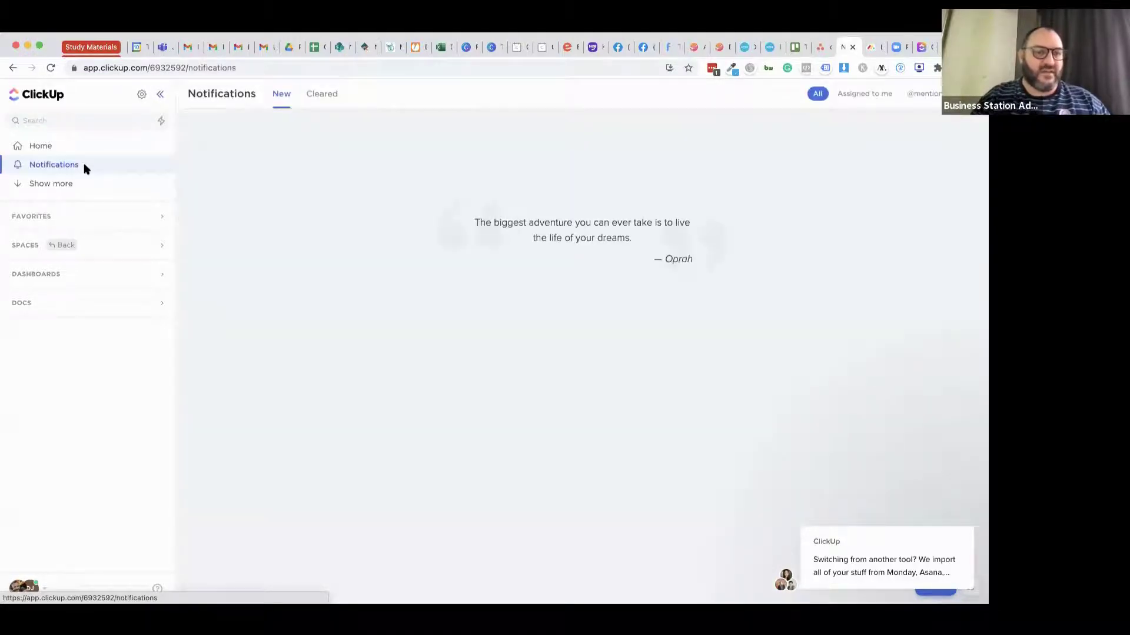
left_click(321, 103)
left_click(288, 100)
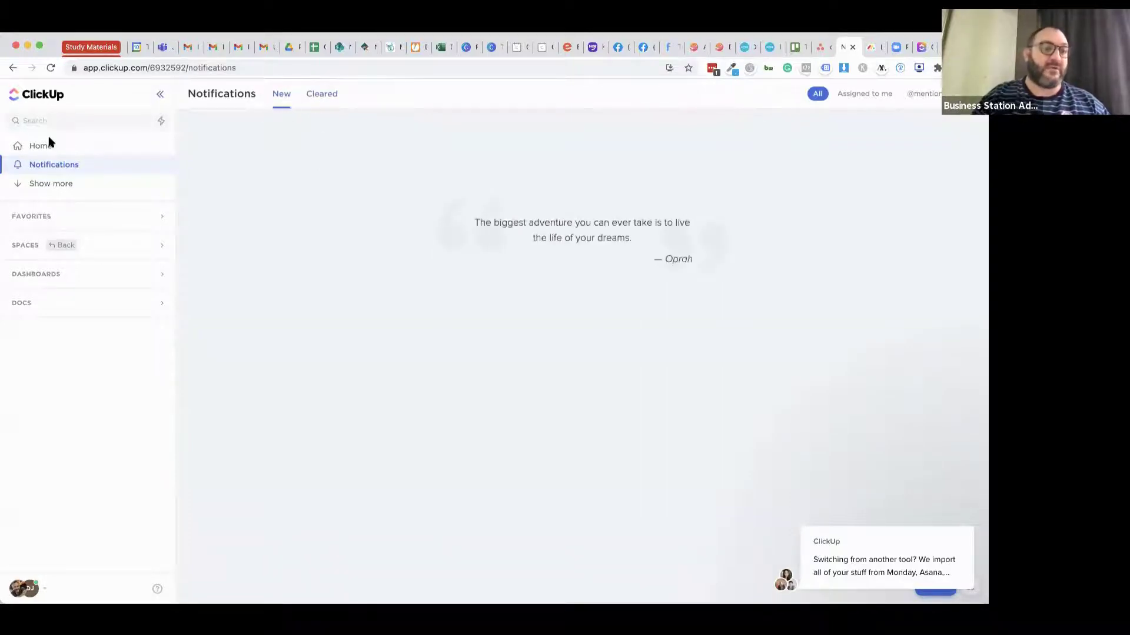
left_click(26, 247)
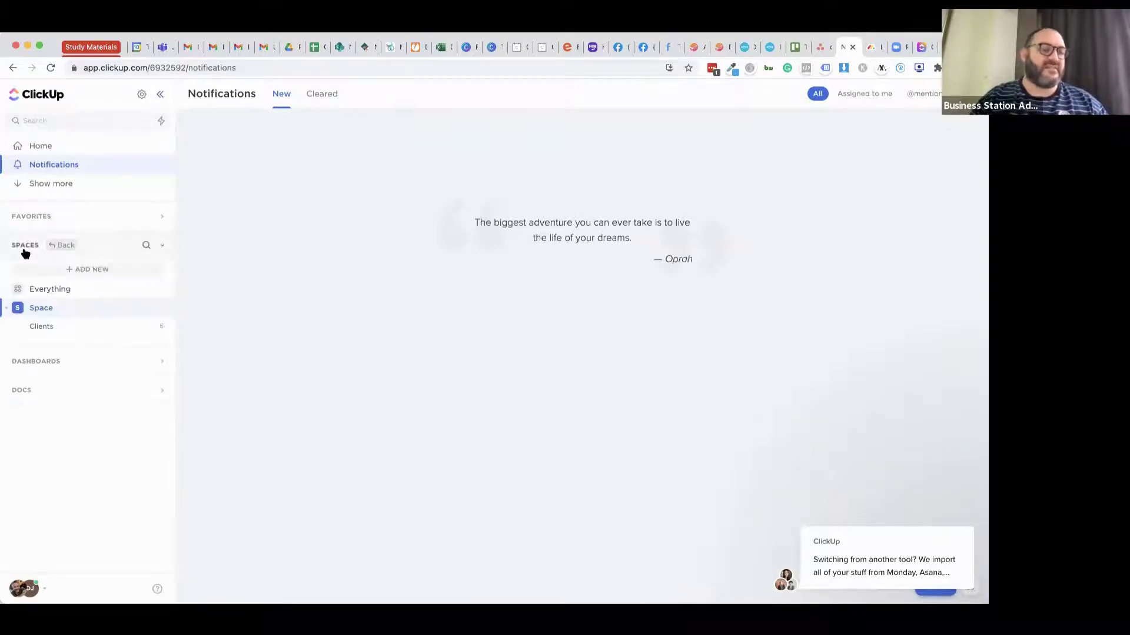
Open the Clients list and assign the first lead to yourself.
left_click(42, 327)
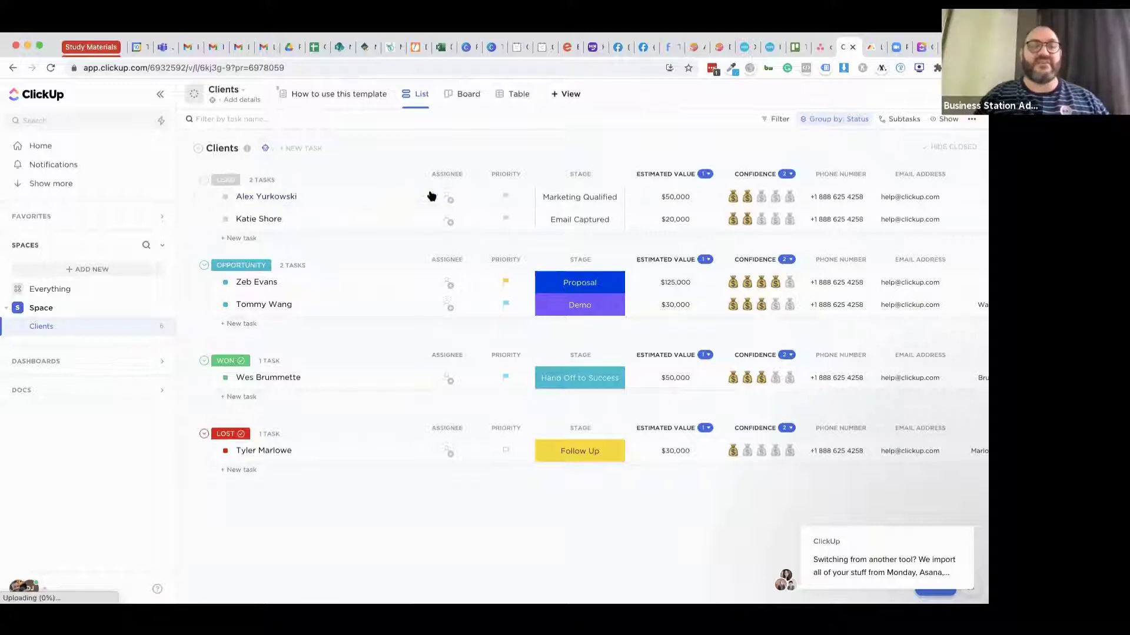
left_click(447, 199)
left_click(472, 253)
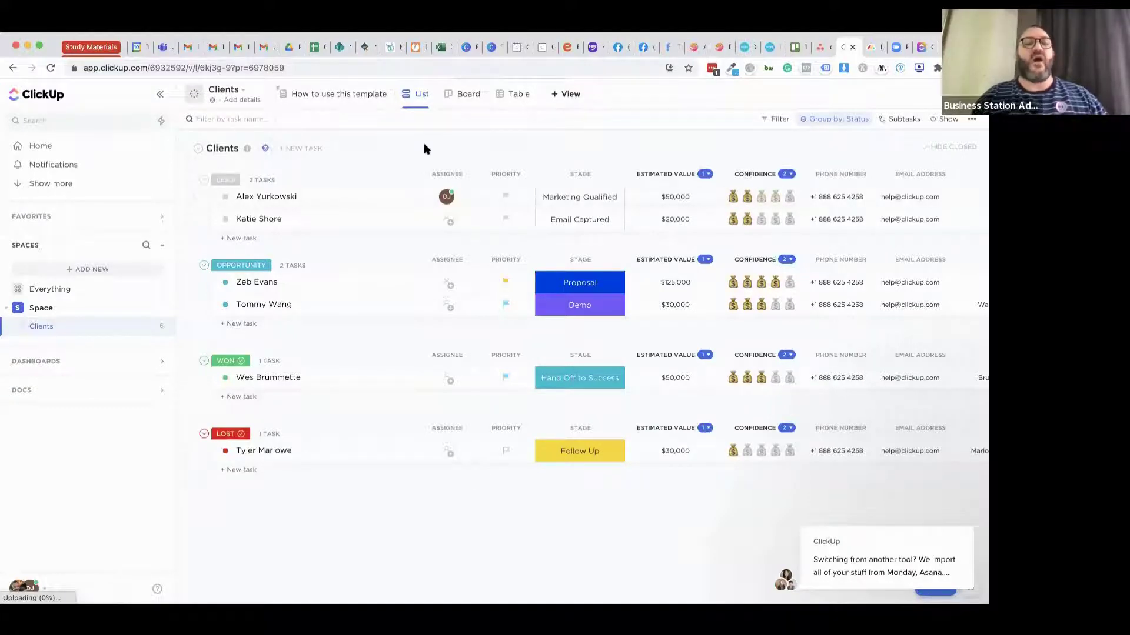
Set the first lead's Confidence rating to five money bags and look over its remaining columns.
left_click(789, 198)
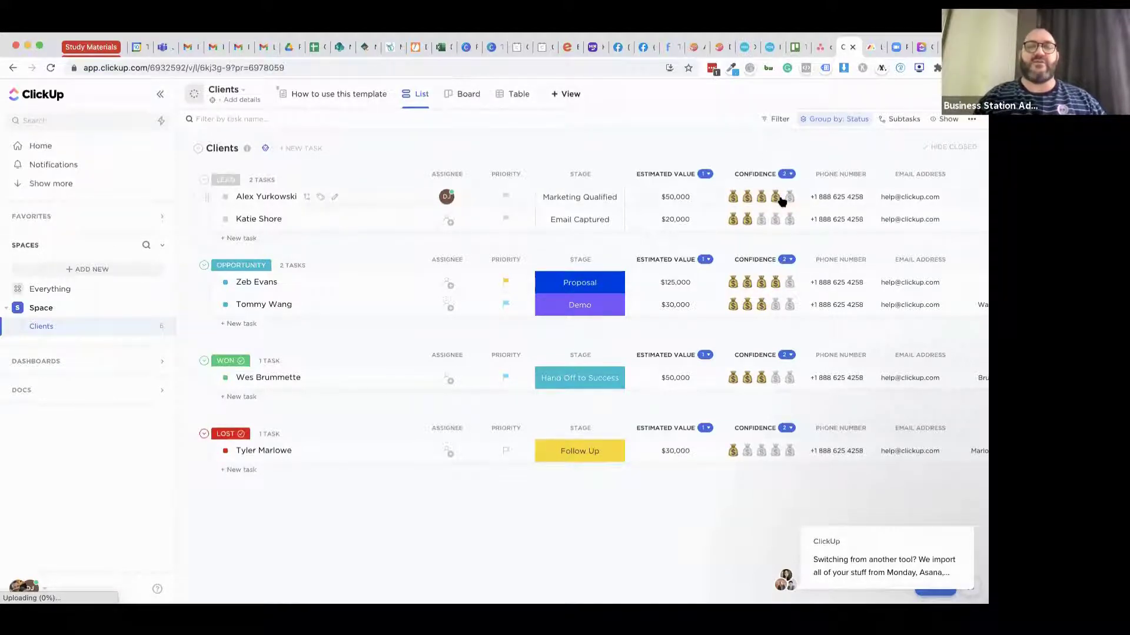
scroll(857, 200, "right", 5)
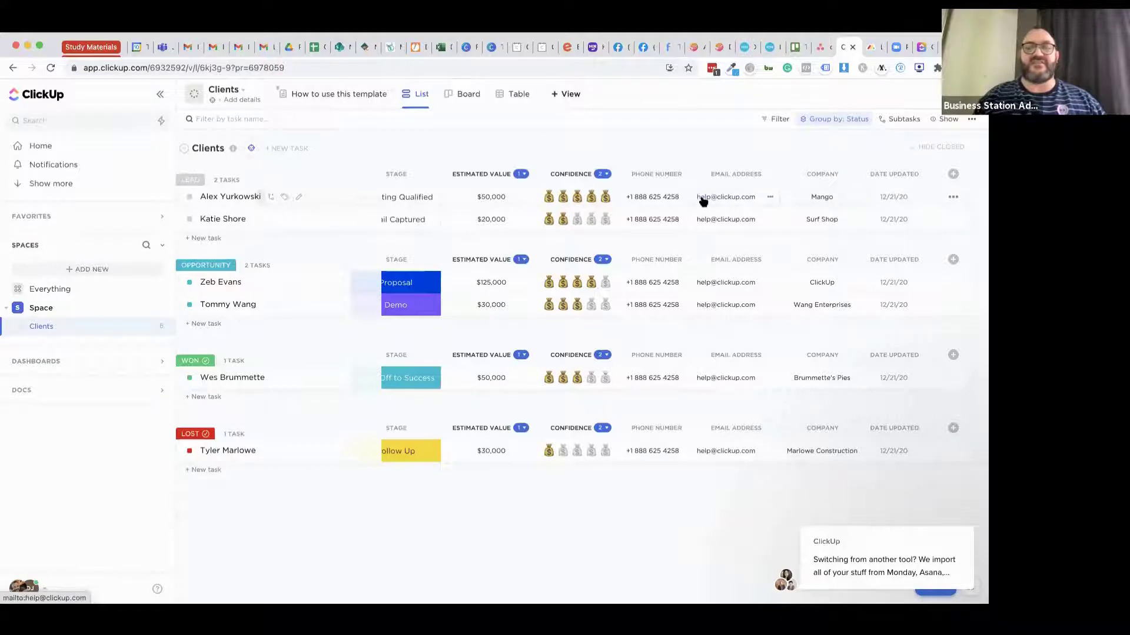
scroll(702, 200, "left", 5)
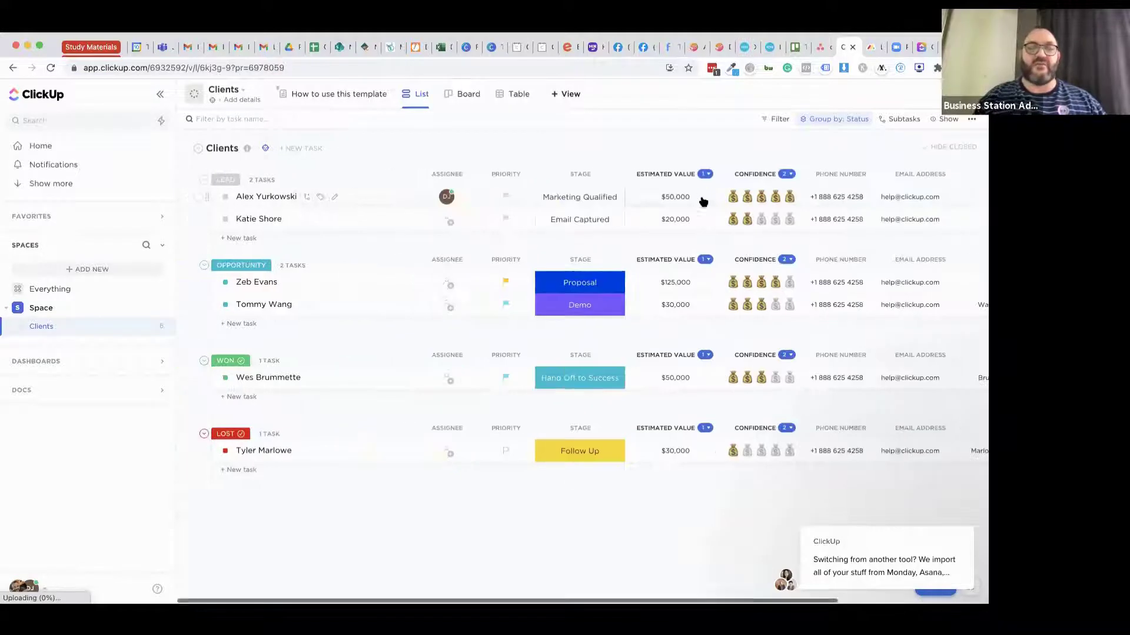
Open the first lead's task and rename it "Alex's Wardrobes".
left_click(267, 197)
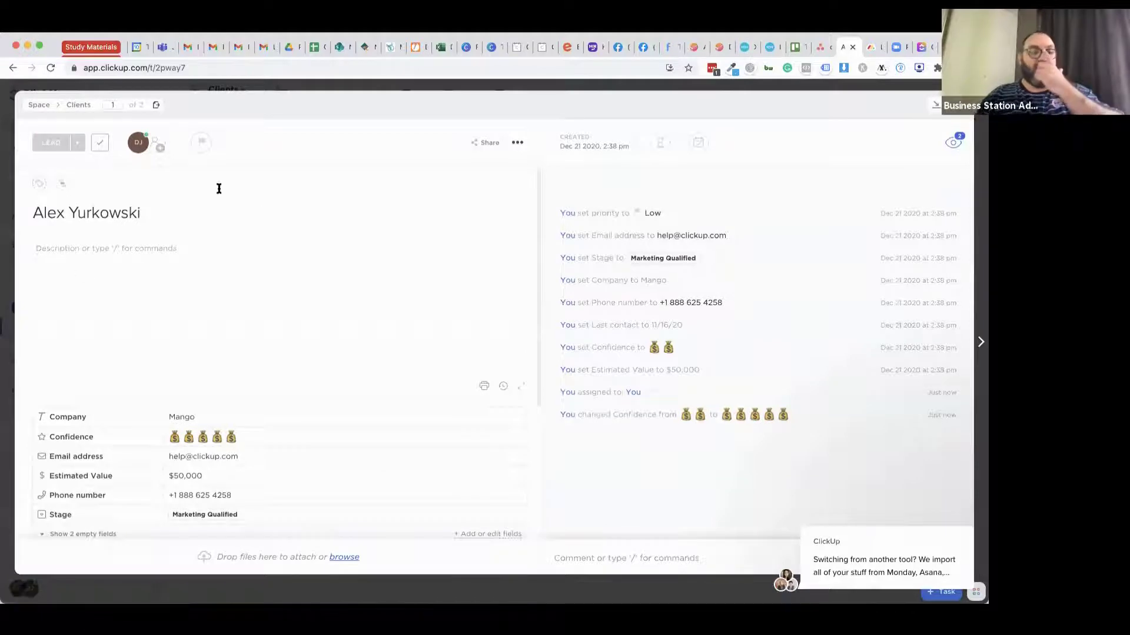
left_click(102, 258)
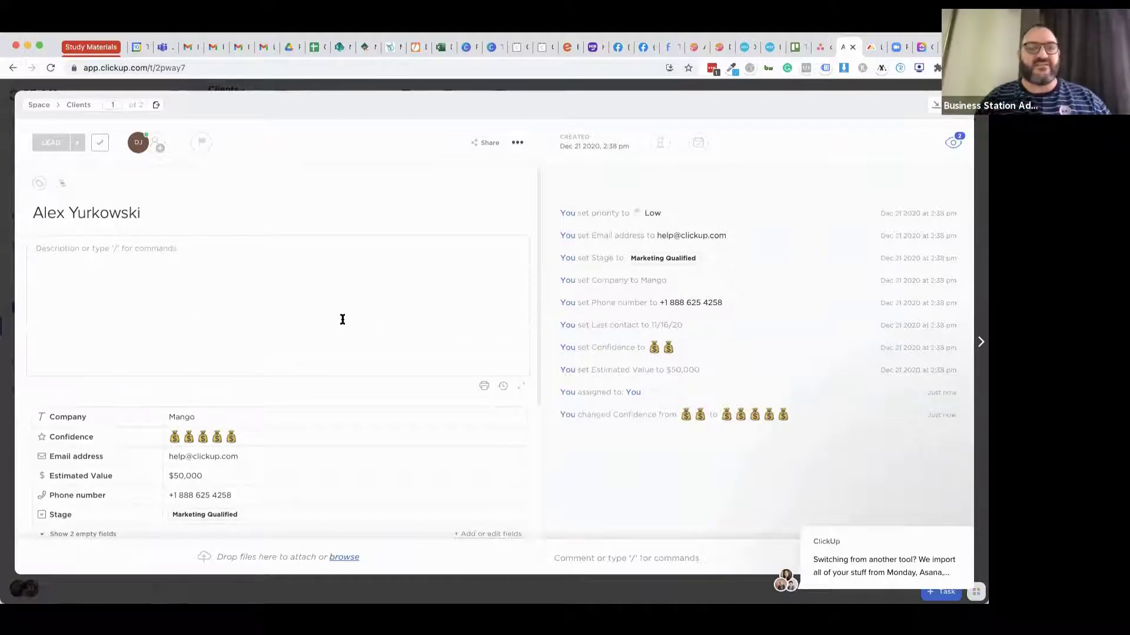
scroll(330, 288, "down", 4)
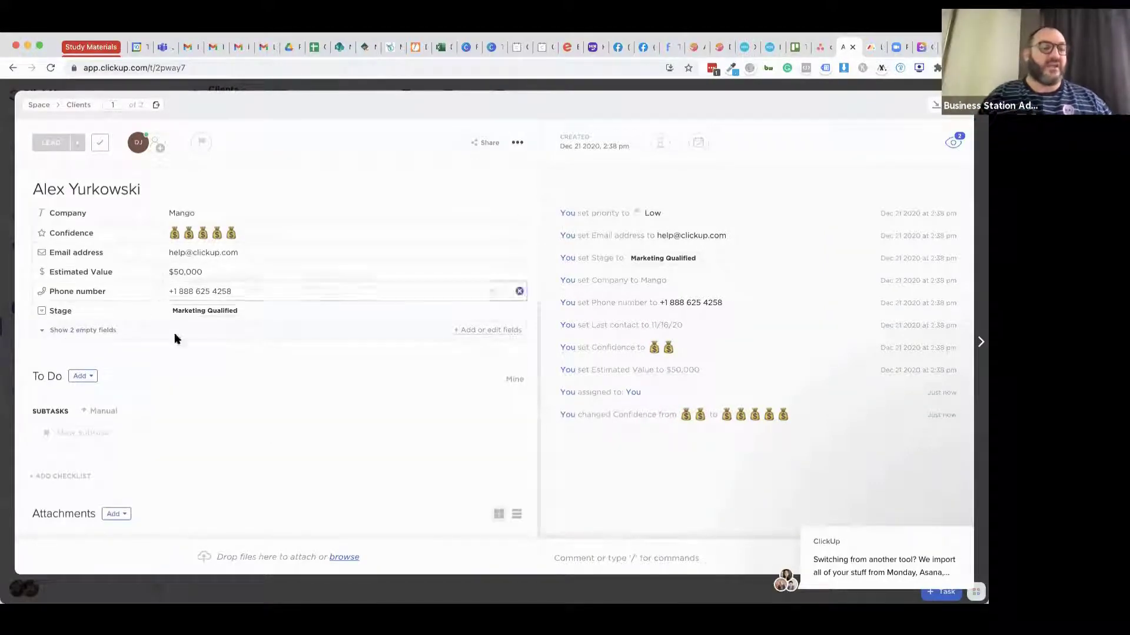
left_click(67, 433)
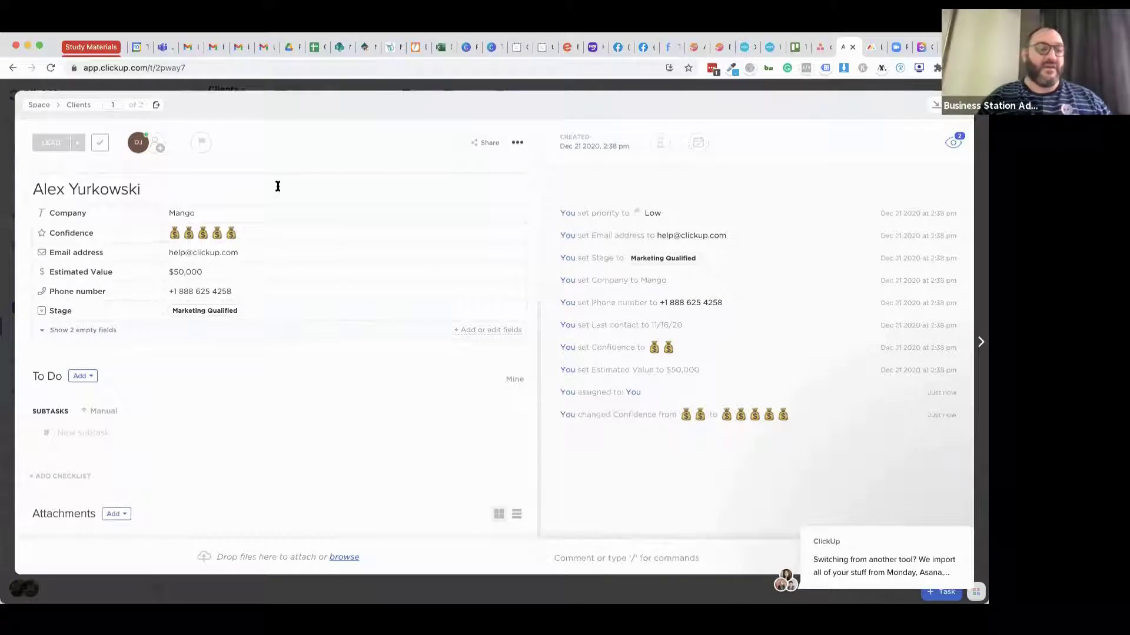
triple_click(102, 187)
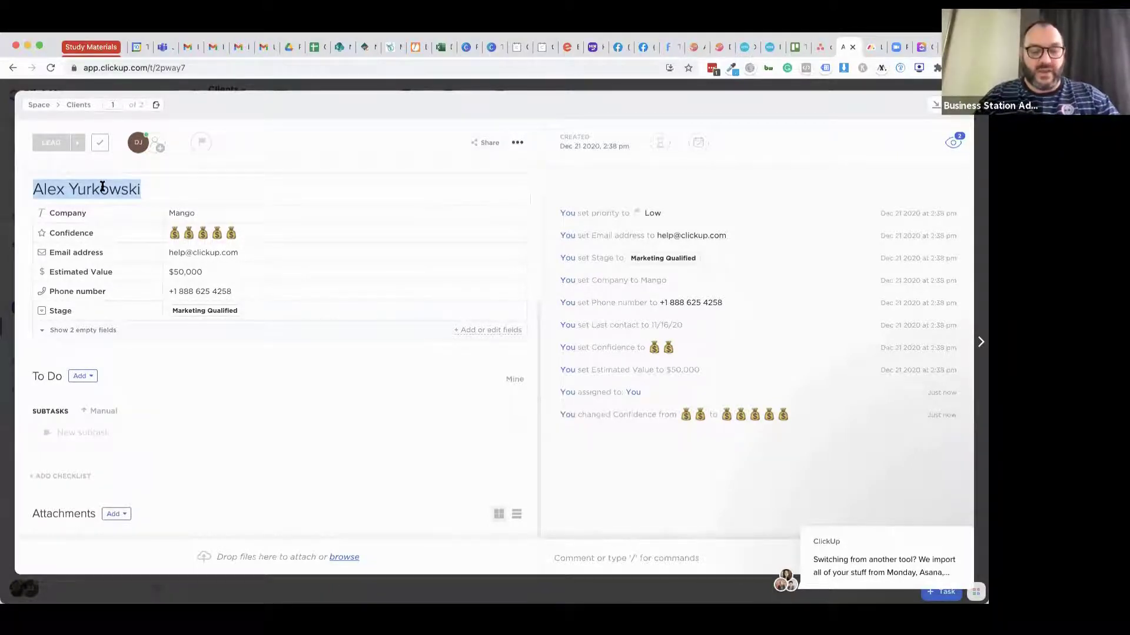
type("Alex's War")
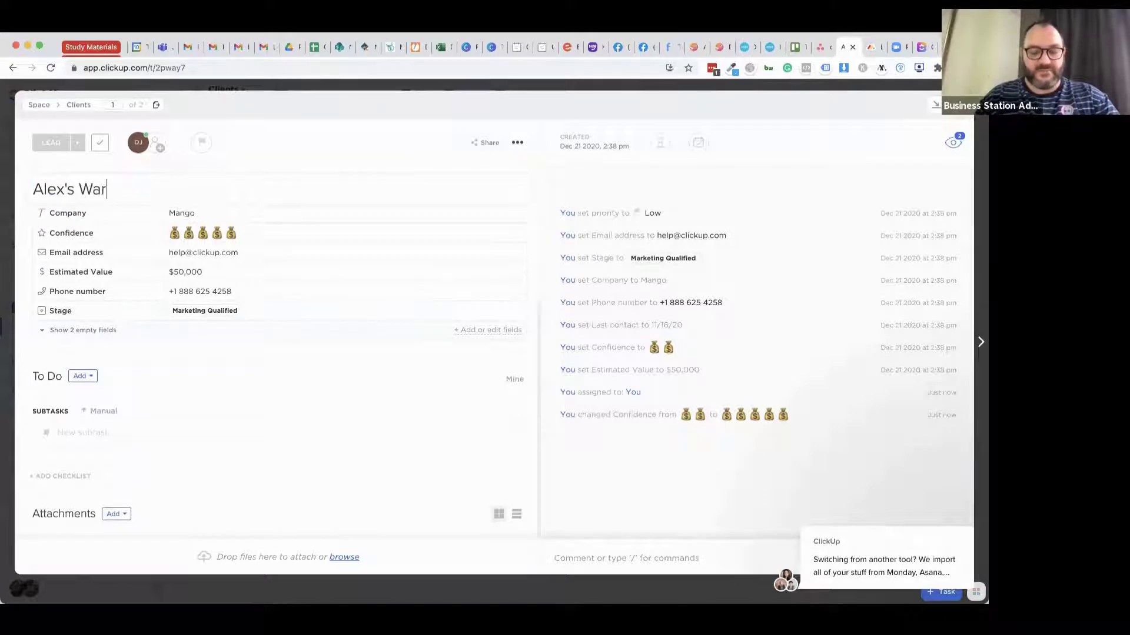
type("drobes")
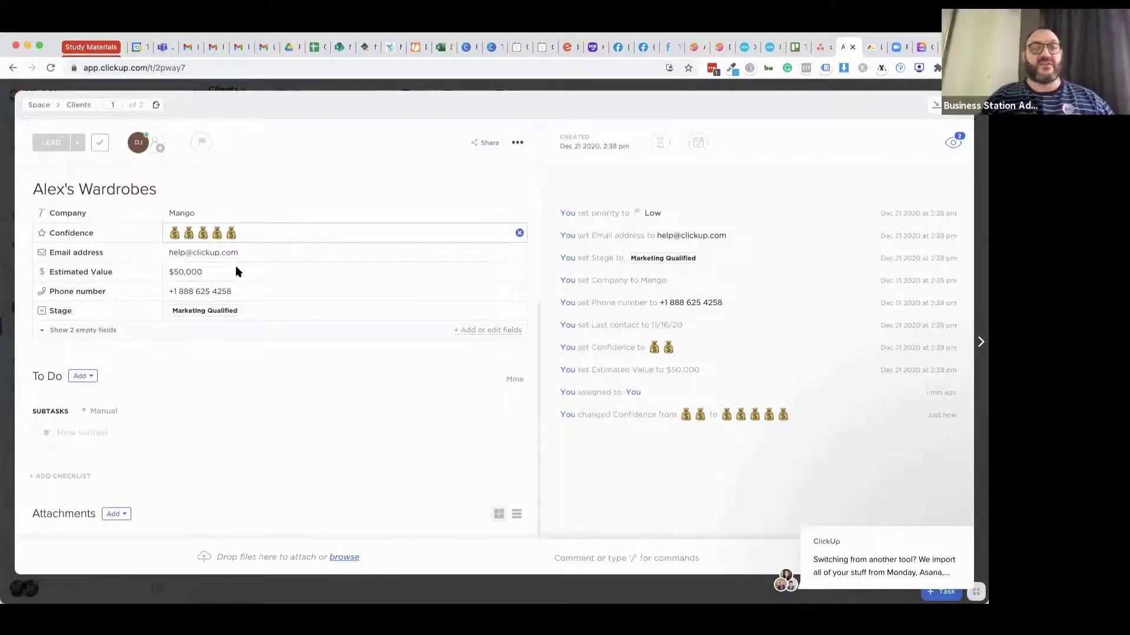
Add a subtask for organising a discovery call with the client to see what he wants.
left_click(96, 433)
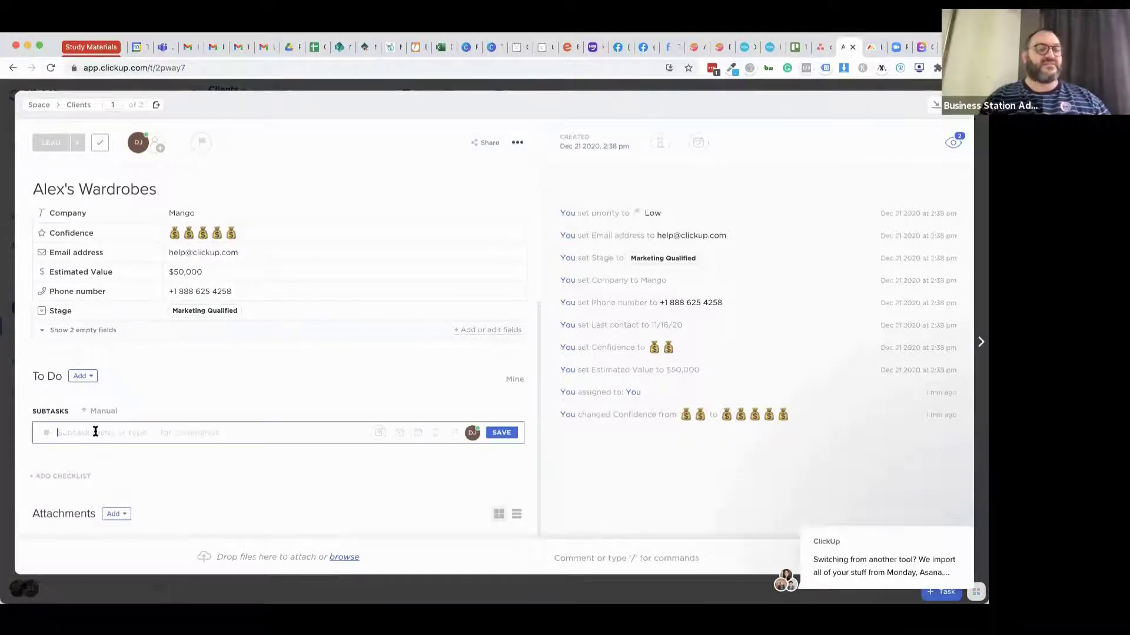
type("Organise discover")
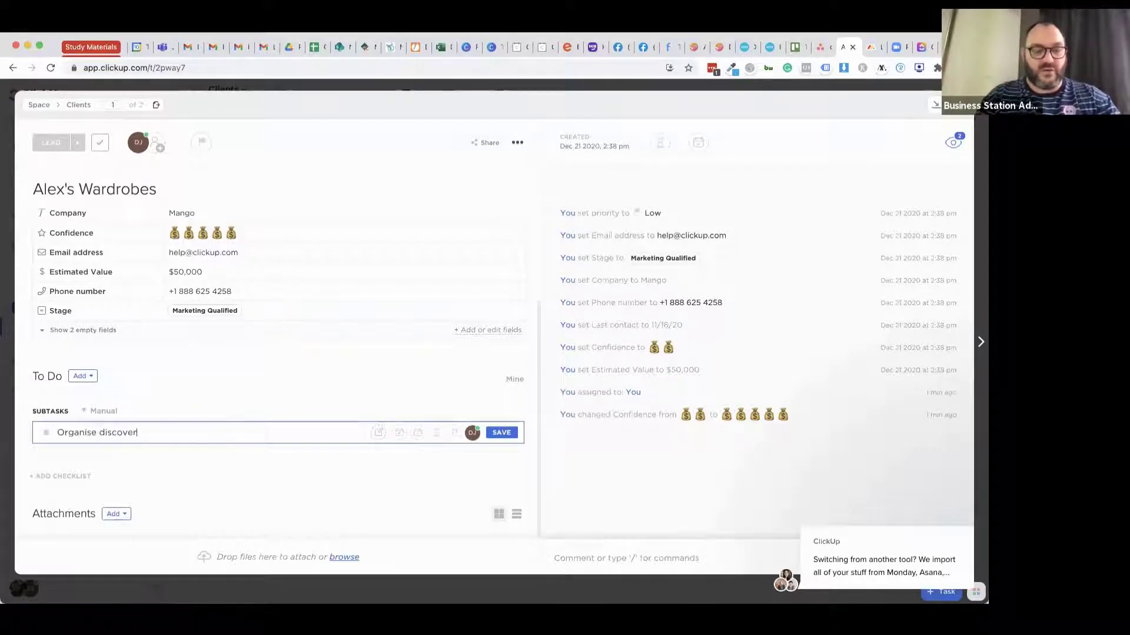
type("y call with Alex to see wgat")
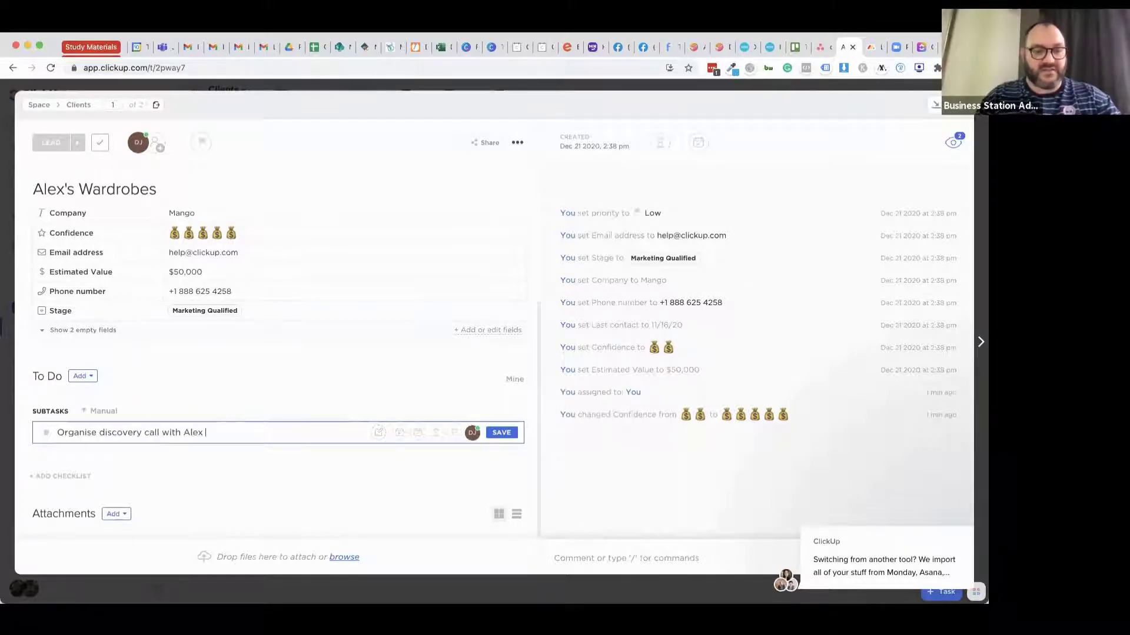
key("BackSpace")
key("BackSpace")
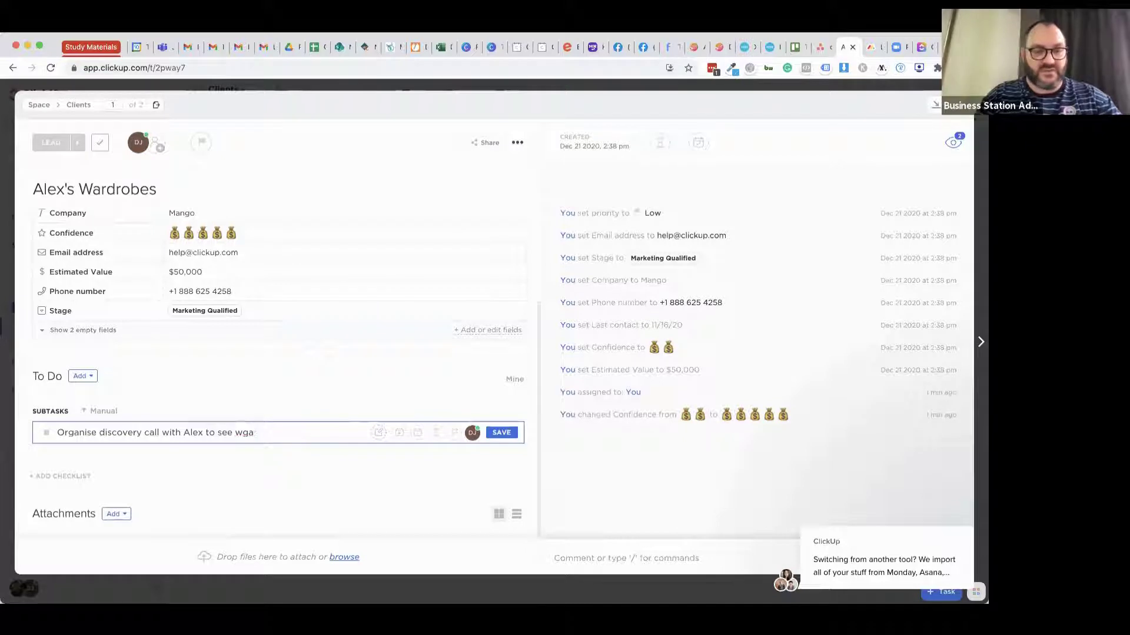
type("hat he wants")
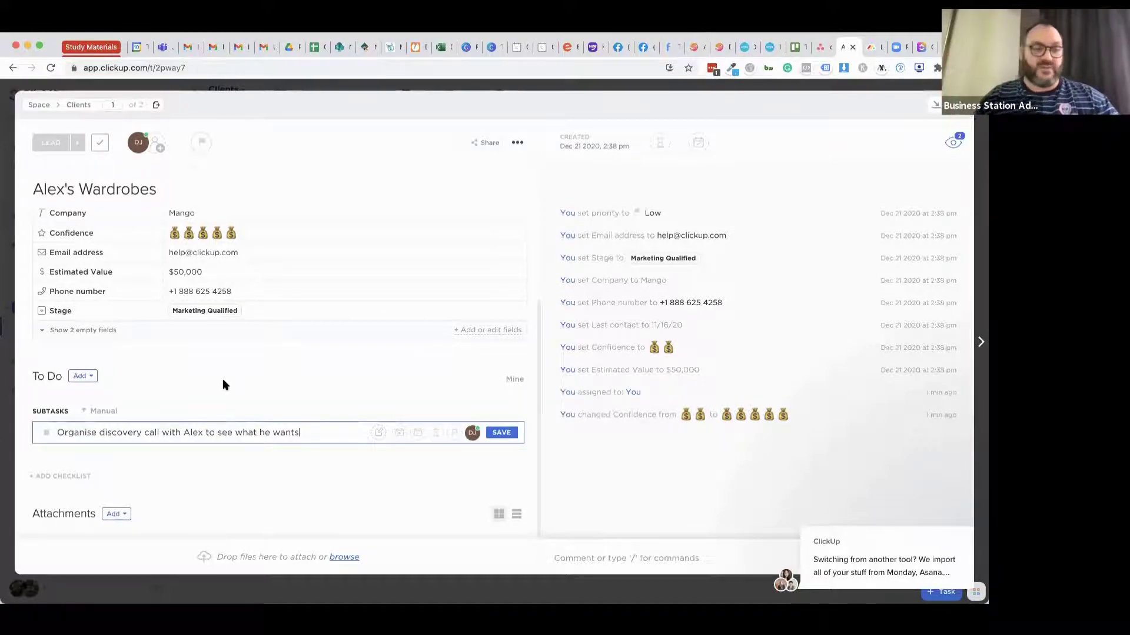
key("Return")
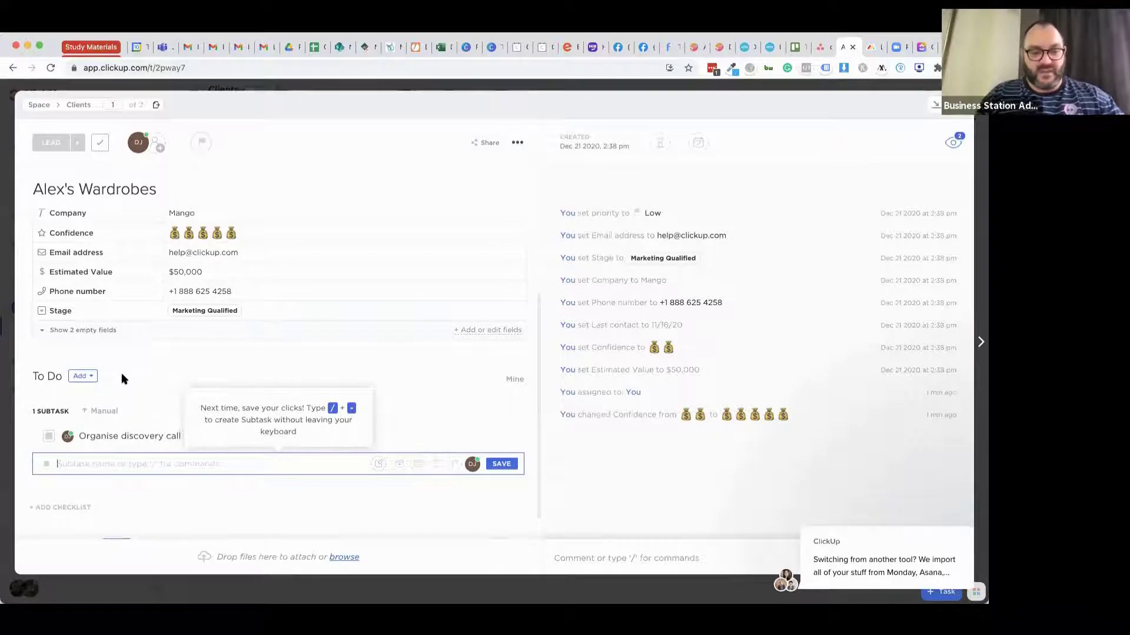
Add a second subtask for booking a meeting room and gluten-free catering for the client.
type("Book meeeting")
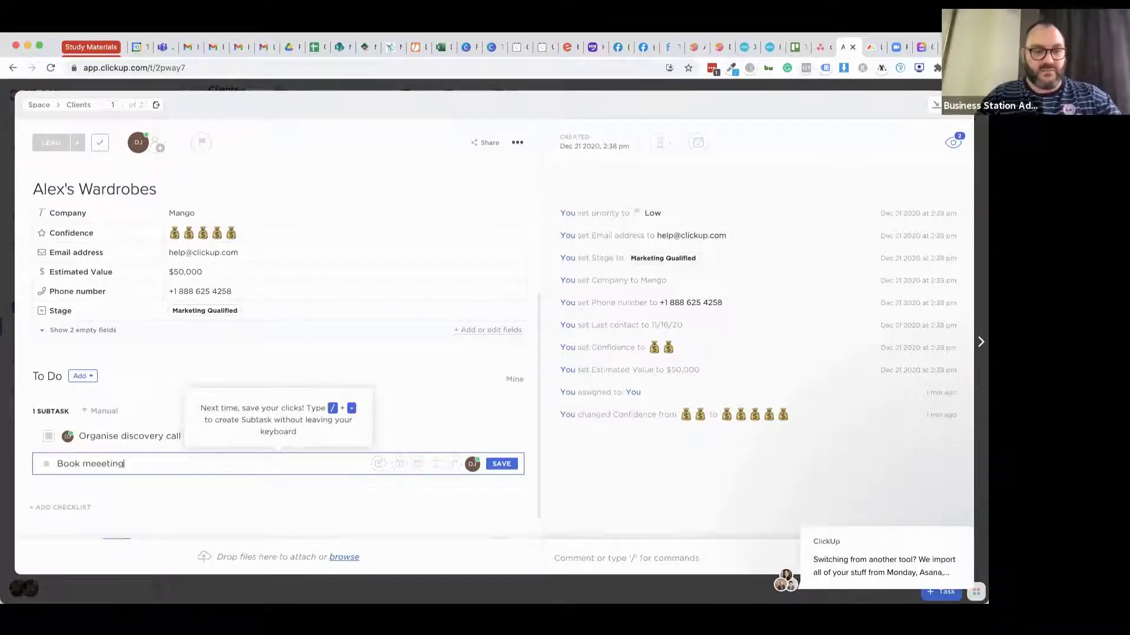
key("BackSpace")
key("BackSpace")
type("ting room and csatering")
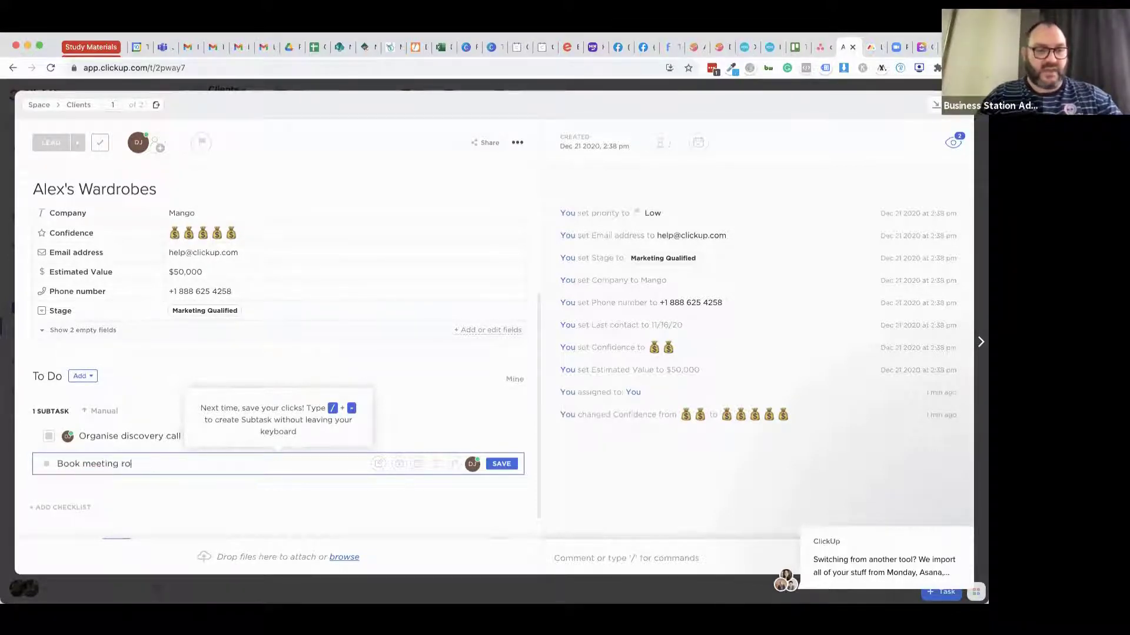
key("BackSpace")
key("BackSpace")
key("BackSpace")
key("BackSpace")
key("BackSpace")
key("BackSpace")
key("BackSpace")
key("BackSpace")
type("ng")
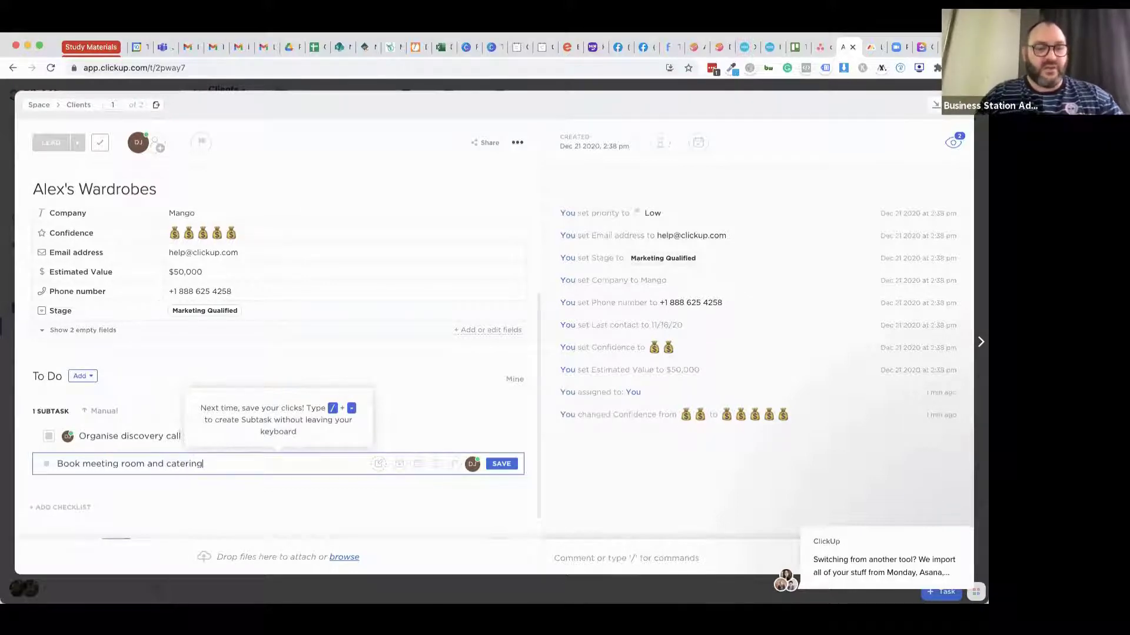
type(" for alex (gluten-free()")
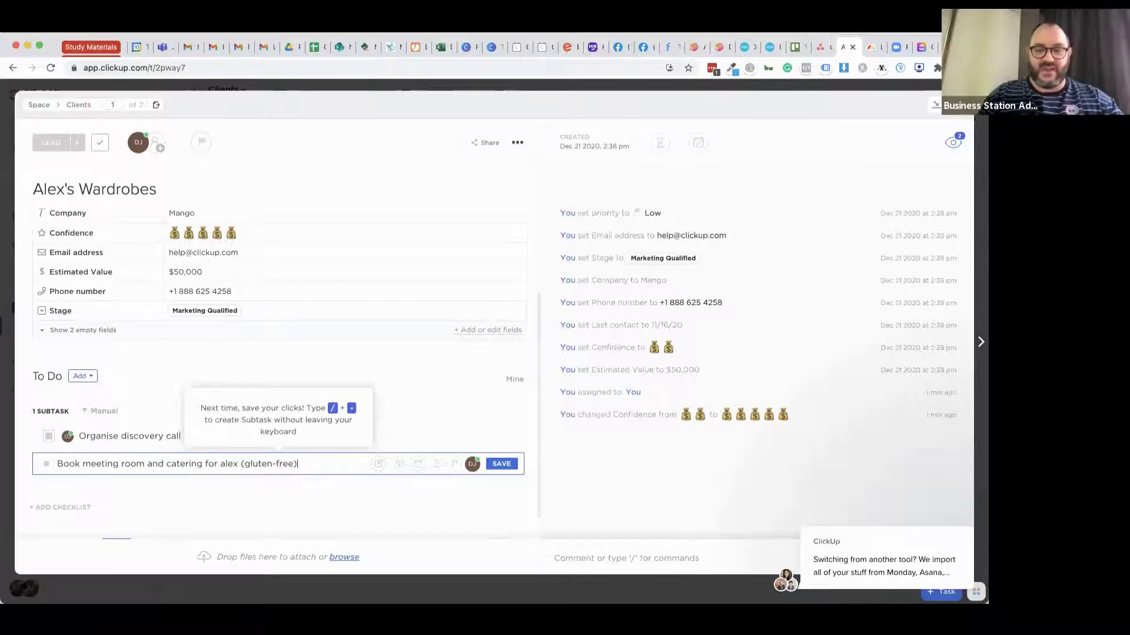
key("Return")
key("Escape")
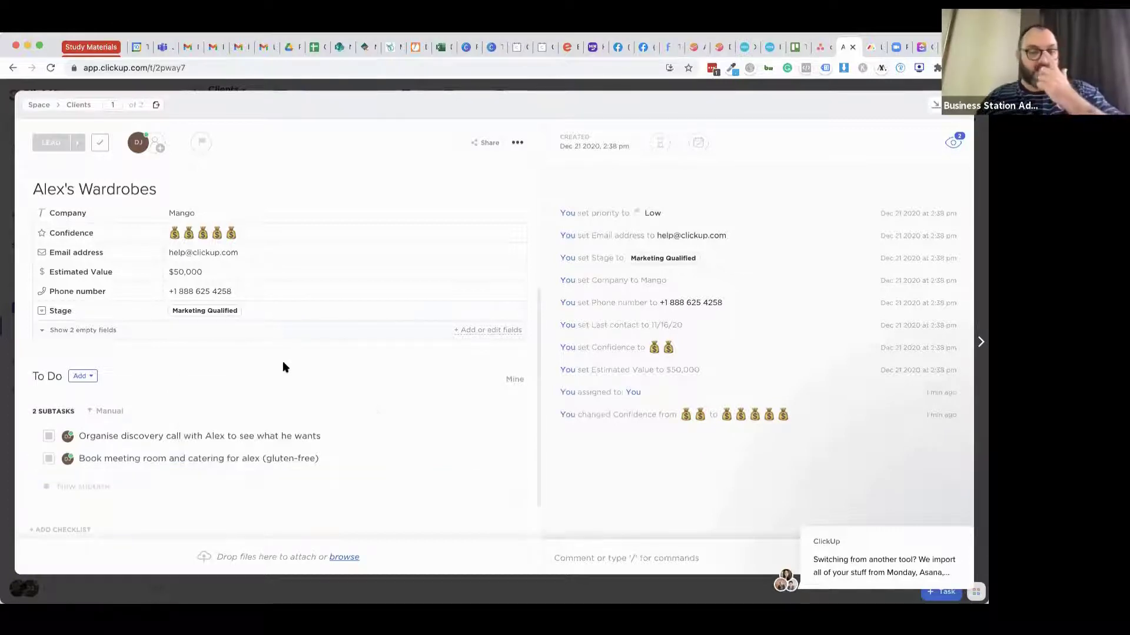
Add a checklist to the task and delete the duplicate checklist.
scroll(318, 398, "down", 1)
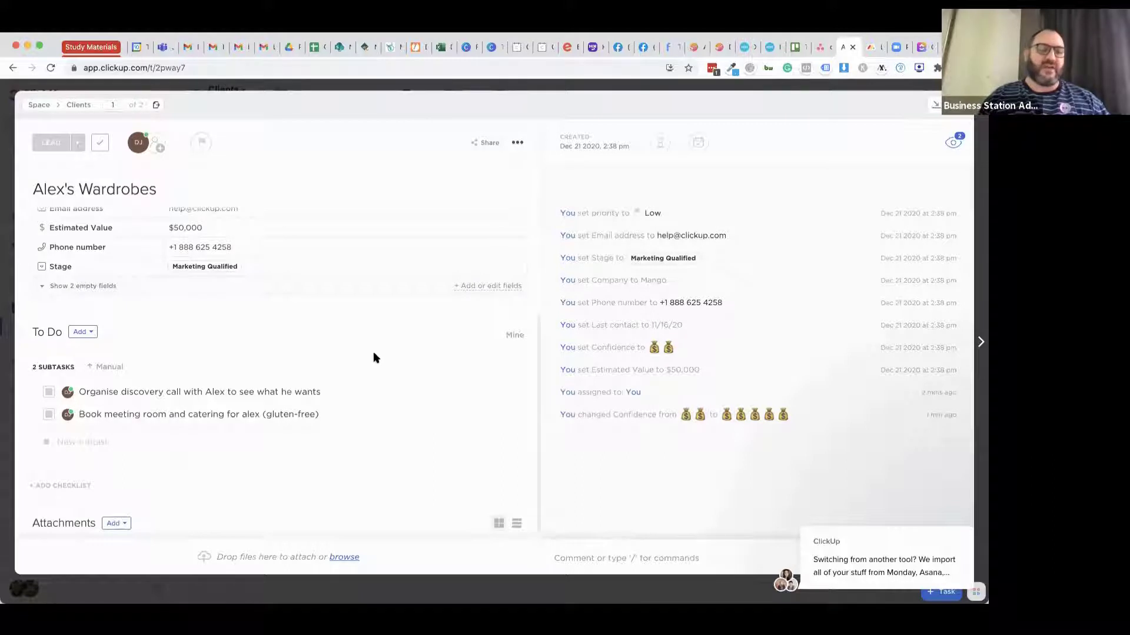
scroll(289, 362, "down", 1)
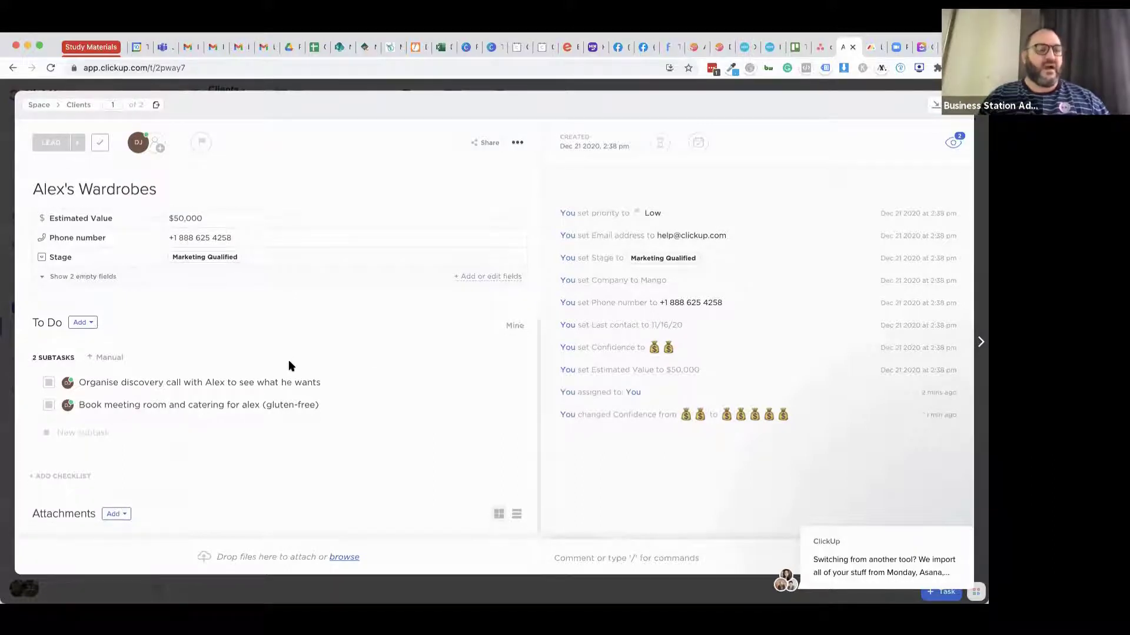
left_click(63, 477)
left_click(63, 477)
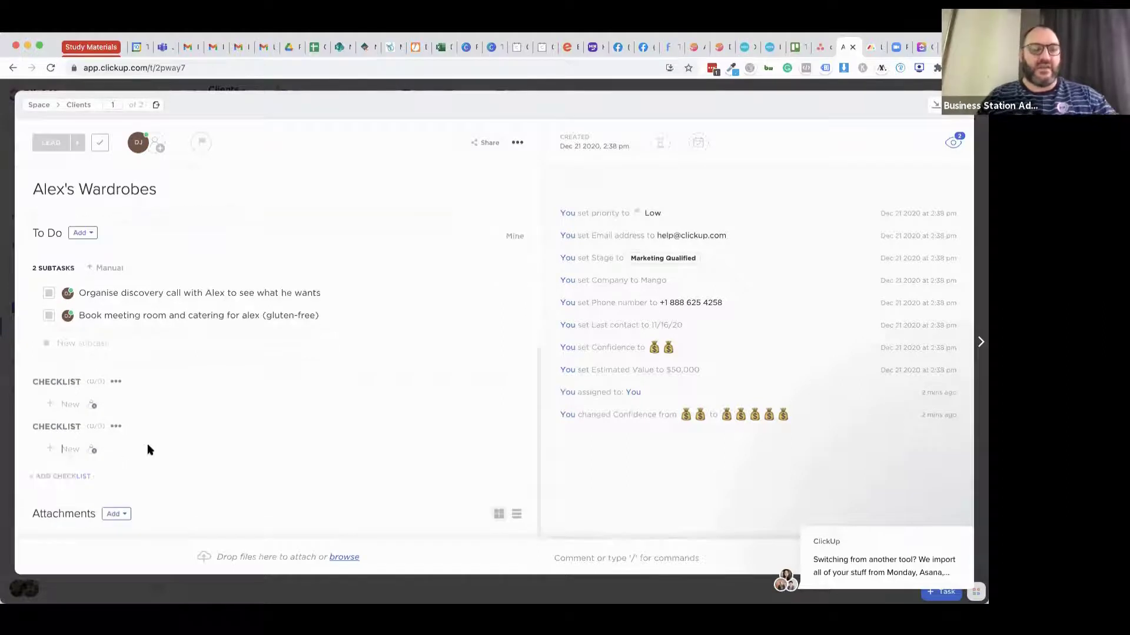
left_click(115, 426)
left_click(157, 479)
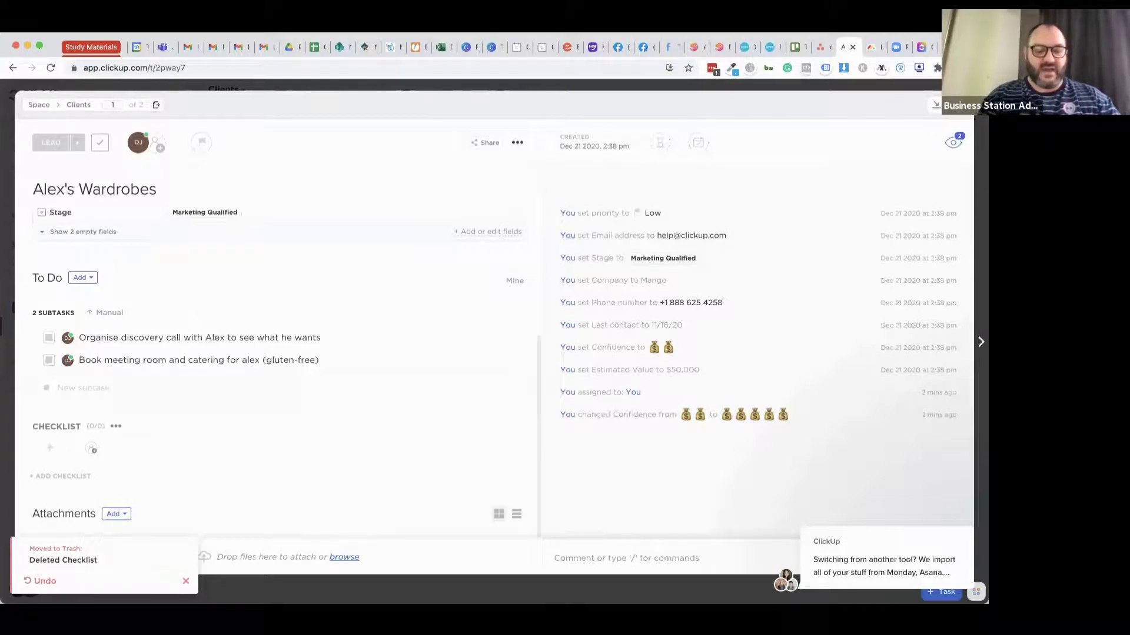
Fill the checklist with the items "Catering", "Booked follow up", "Attend follow up" and "Present proposal".
type("atering")
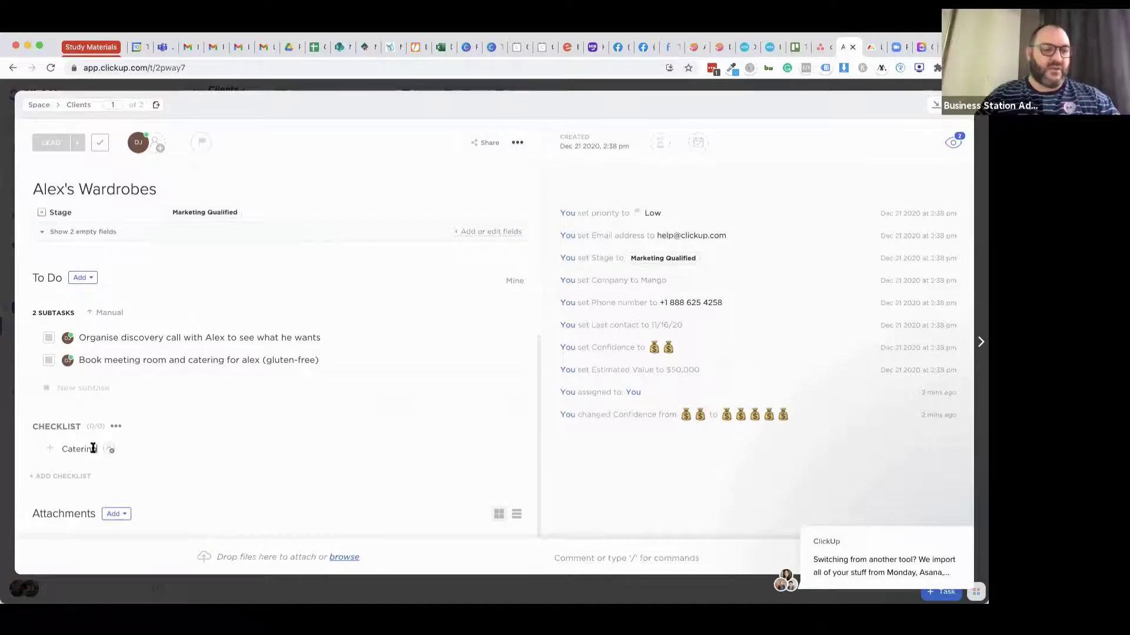
key("Return")
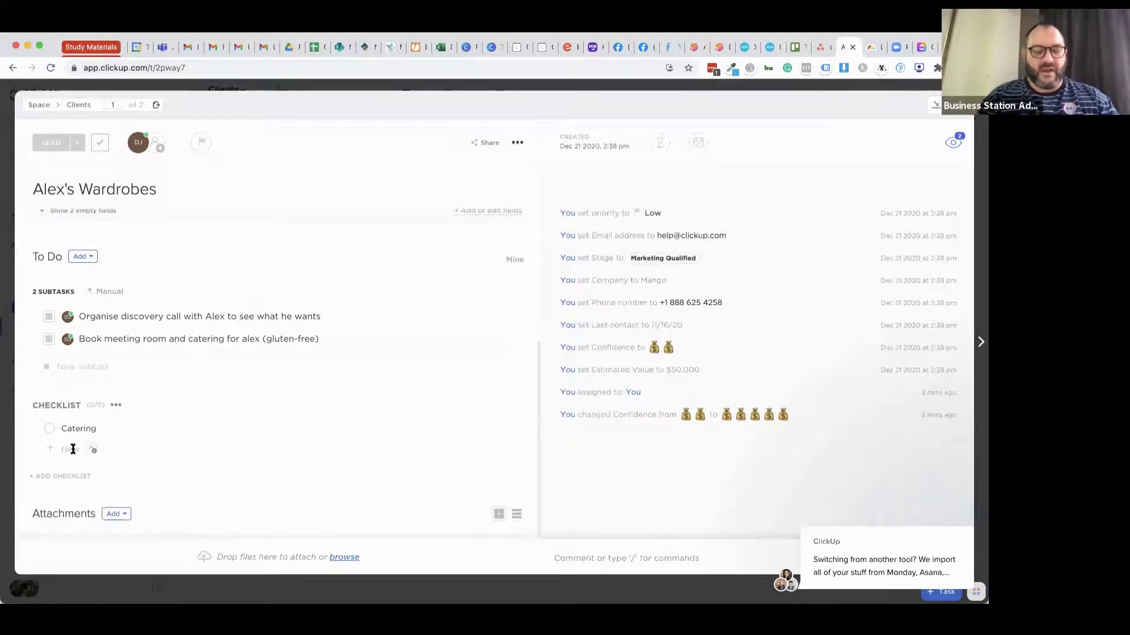
type("Booked follow up")
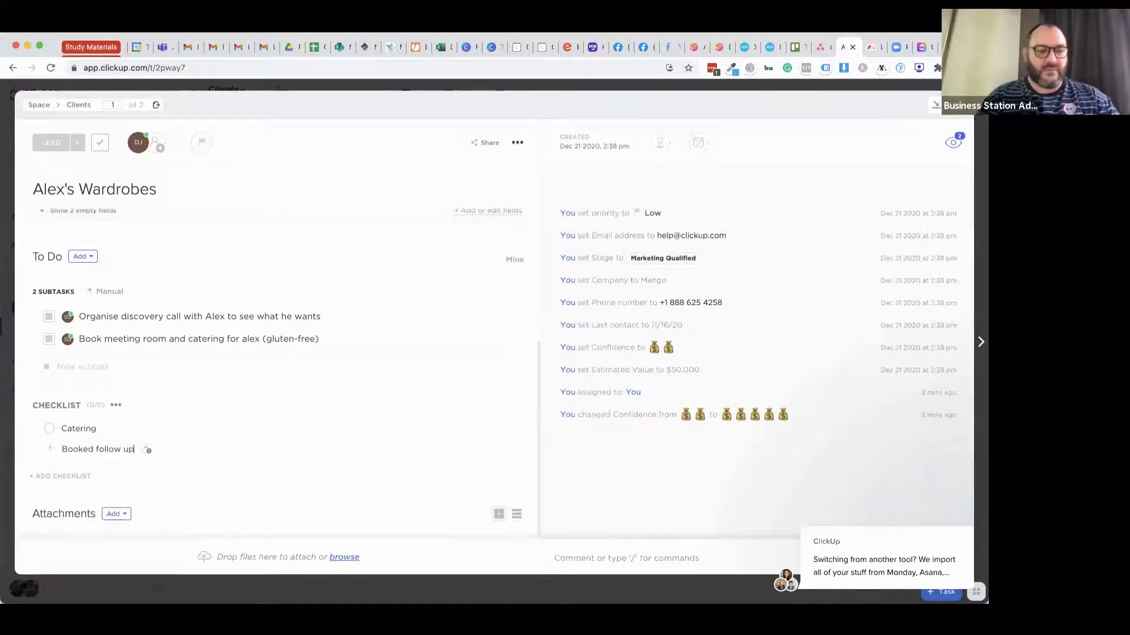
key("Return")
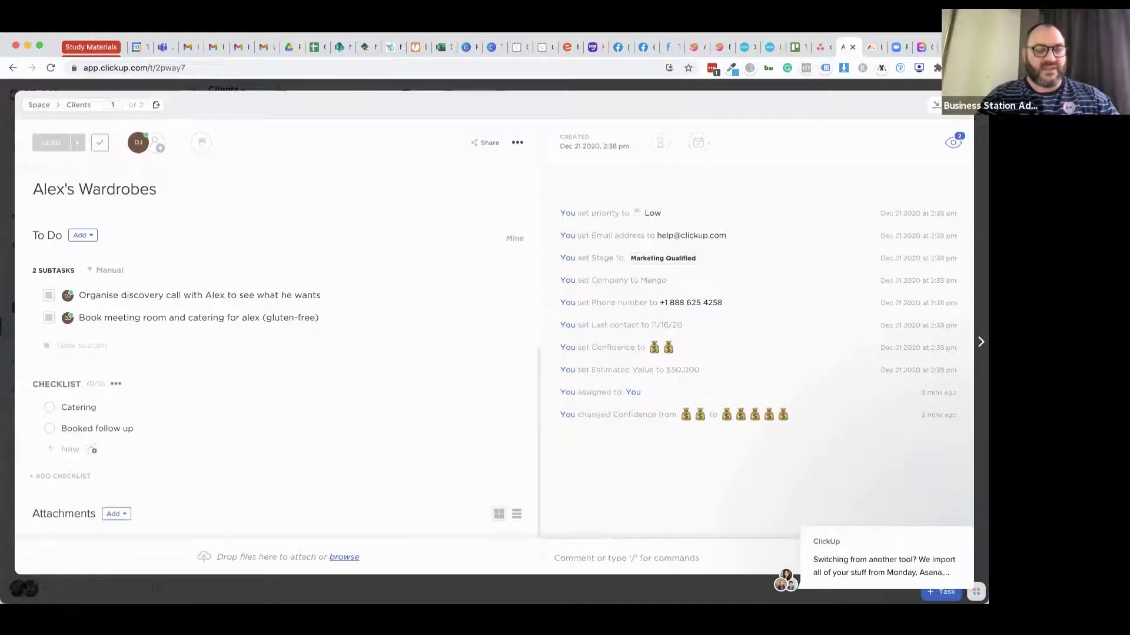
type("Attend followup")
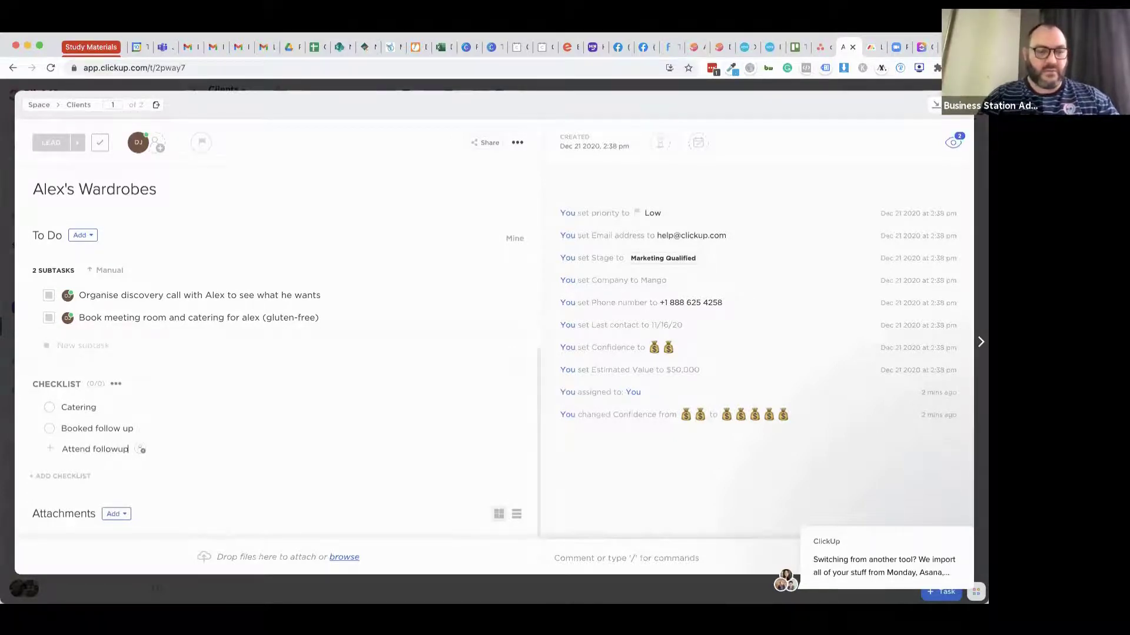
key("BackSpace")
key("BackSpace")
type("up")
key("Return")
type("Present proposal")
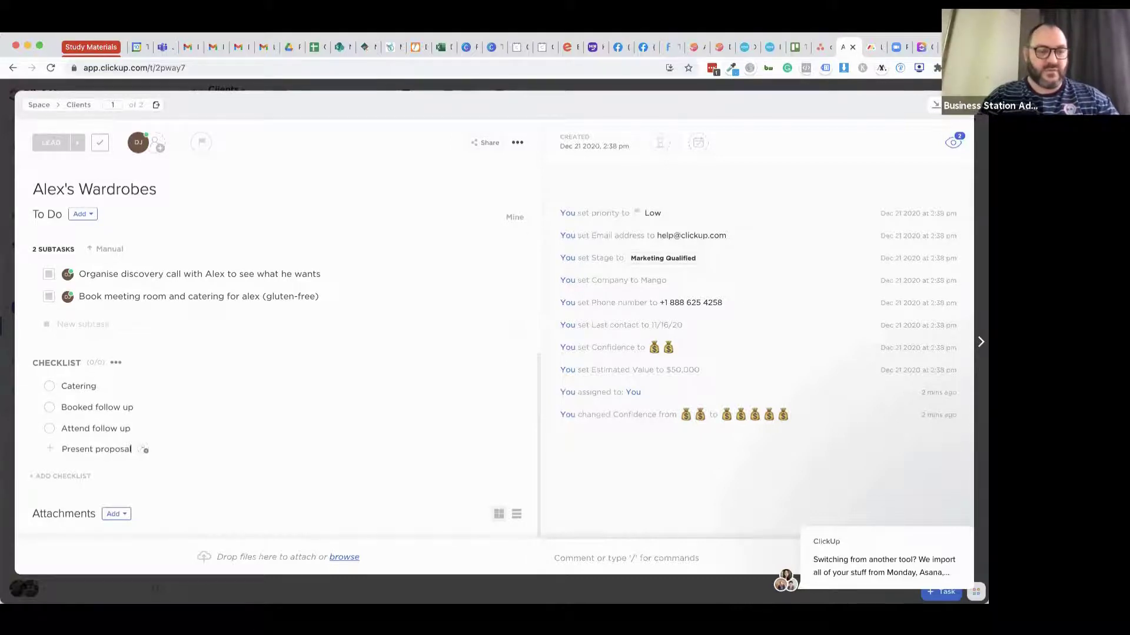
key("Return")
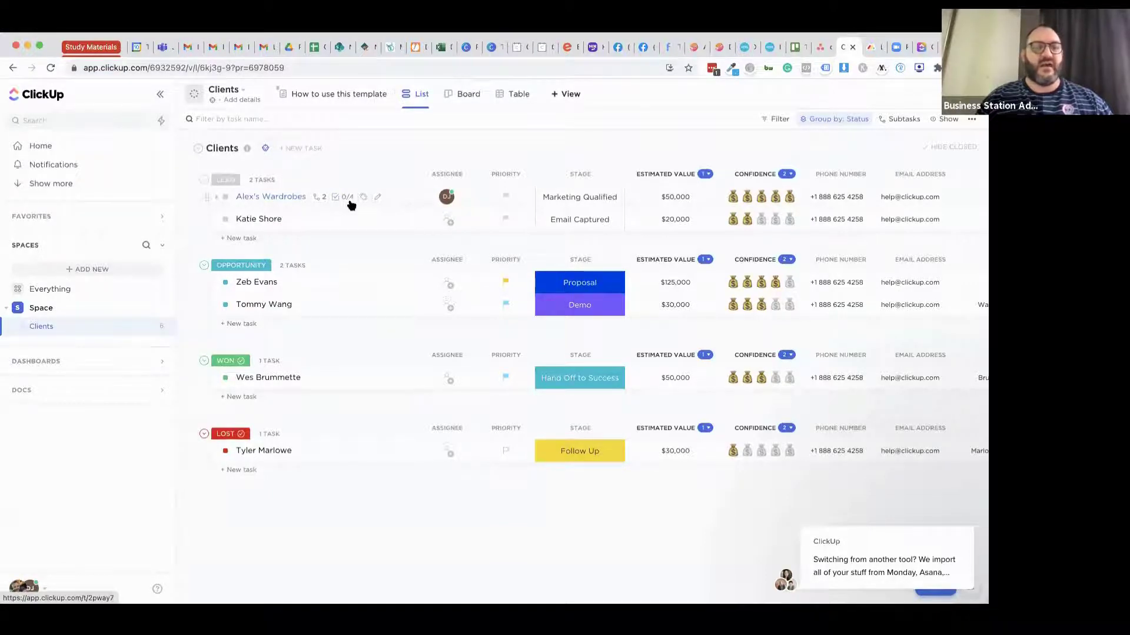
Reopen the Alex's Wardrobes task from the Clients list.
left_click(271, 196)
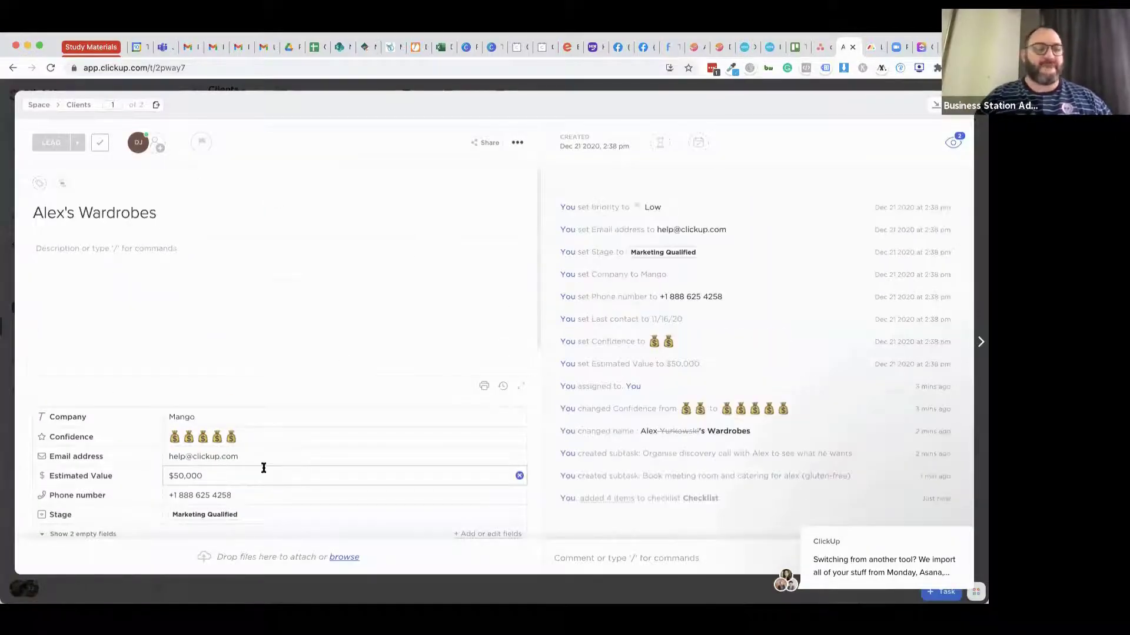
Mark the checklist items "Catering" and "Booked follow up" as complete and close the Alex's Wardrobes task.
left_click(49, 367)
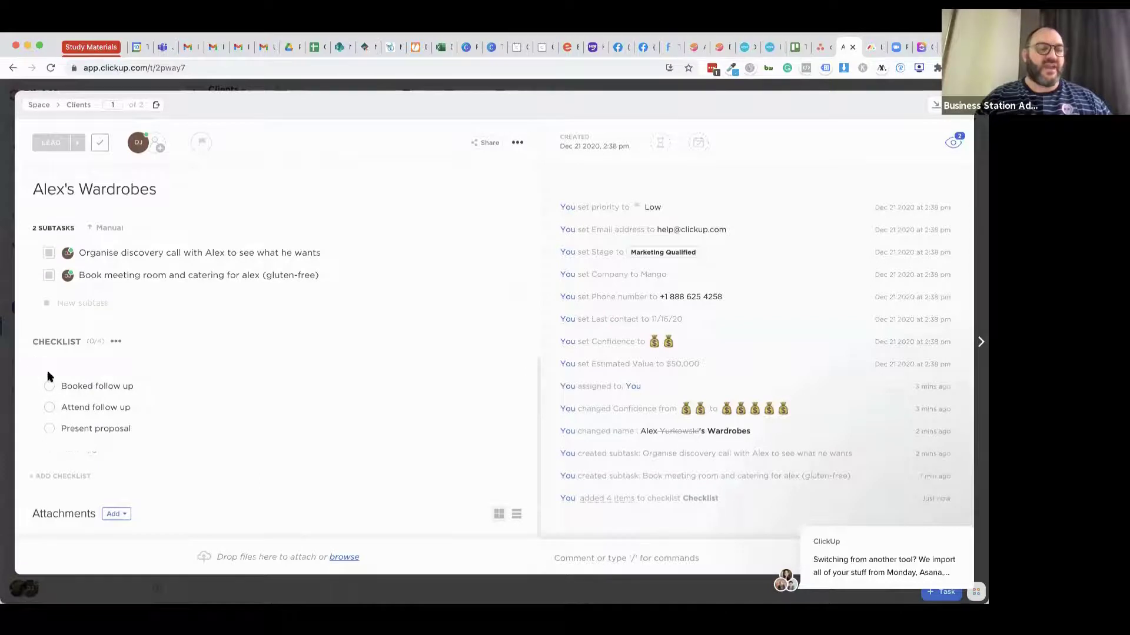
left_click(49, 367)
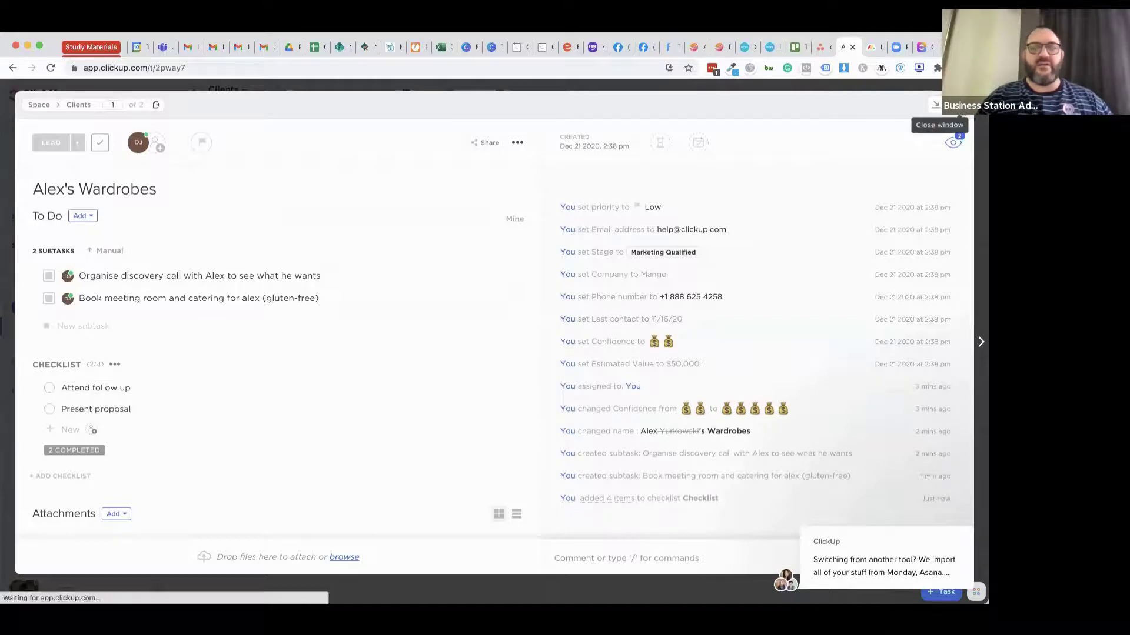
left_click(935, 104)
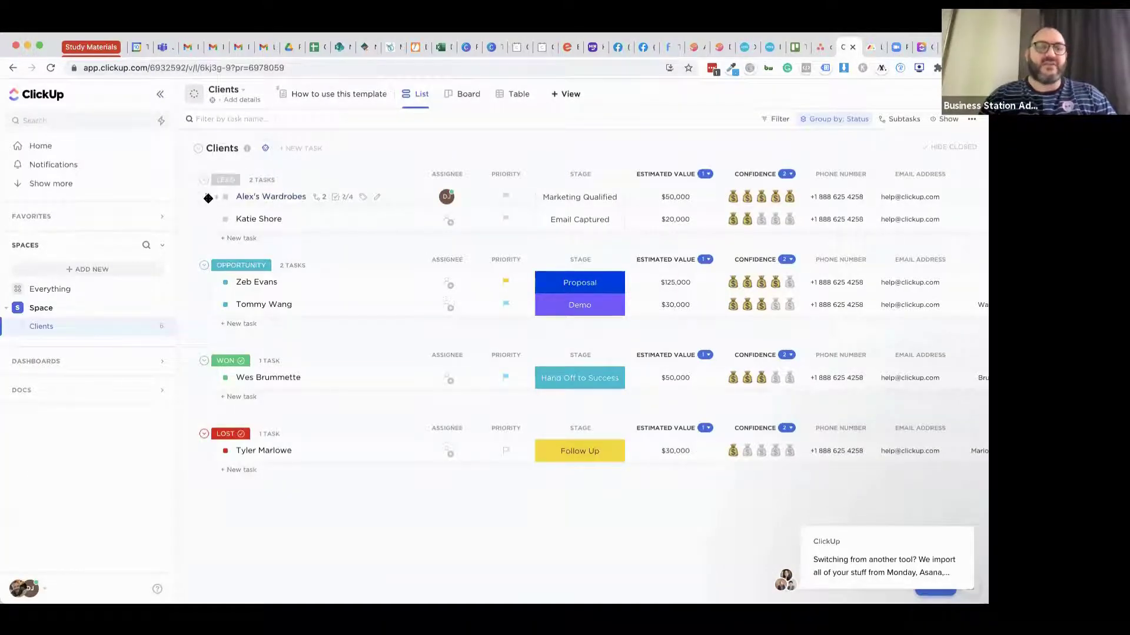
Try to move Alex's Wardrobes from the Lead group into Opportunity, and set its Stage to Proposal.
left_click_drag(209, 197, 204, 290)
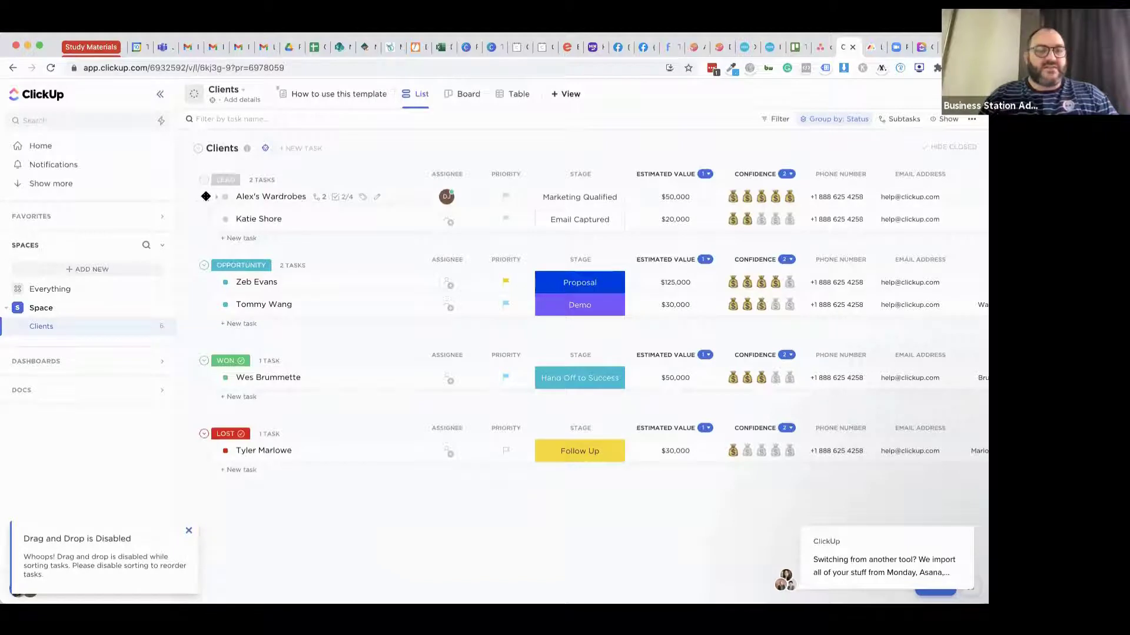
left_click_drag(206, 196, 290, 262)
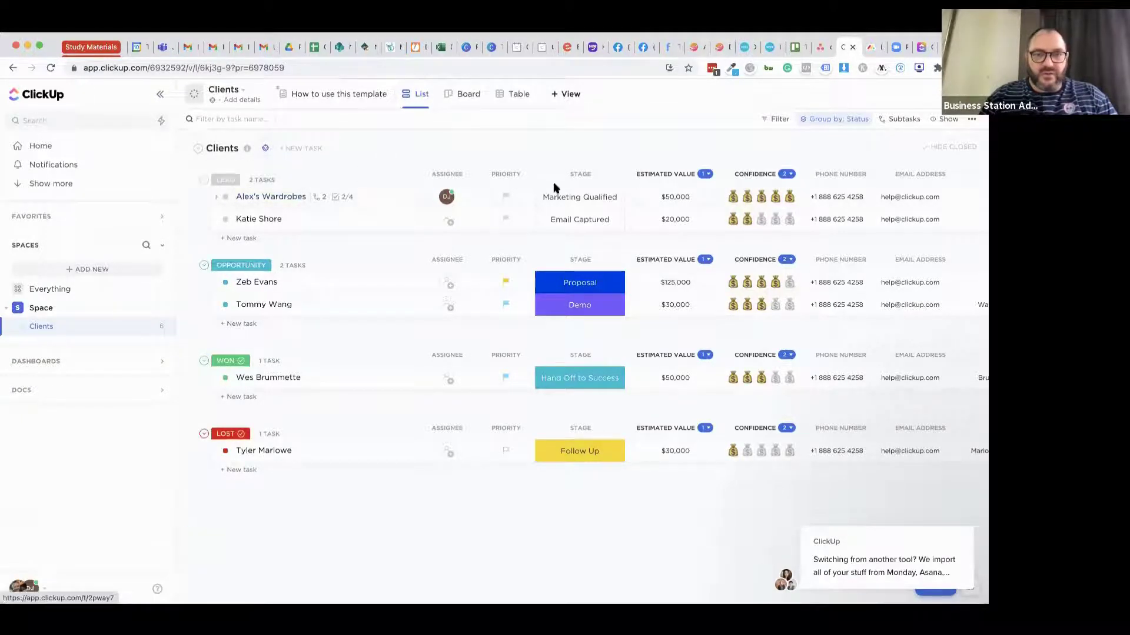
left_click(574, 198)
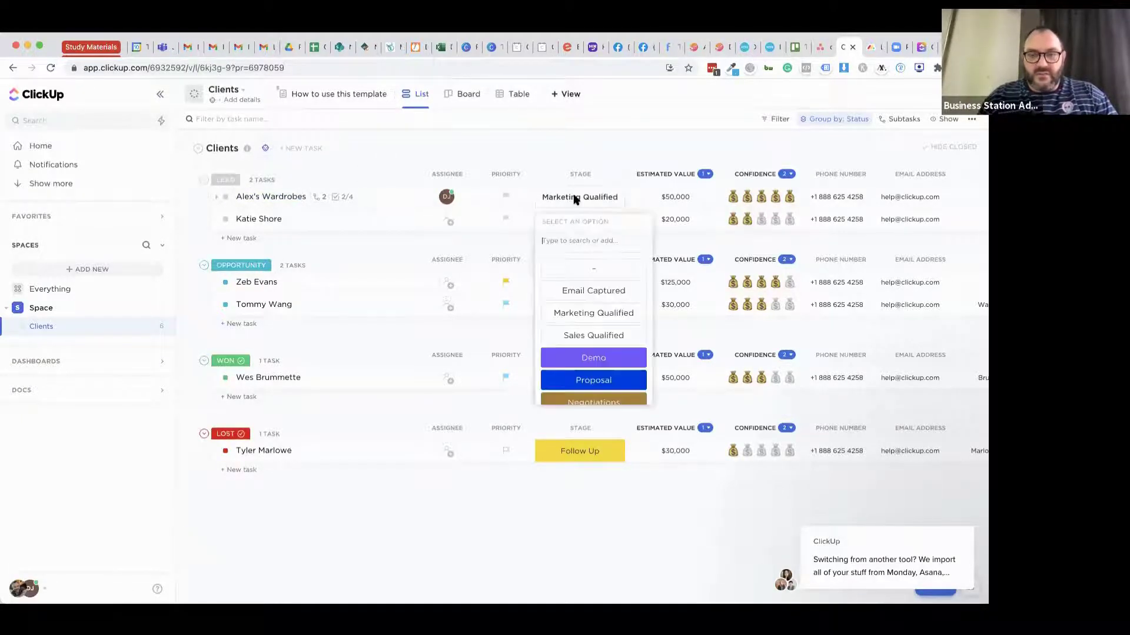
left_click(600, 389)
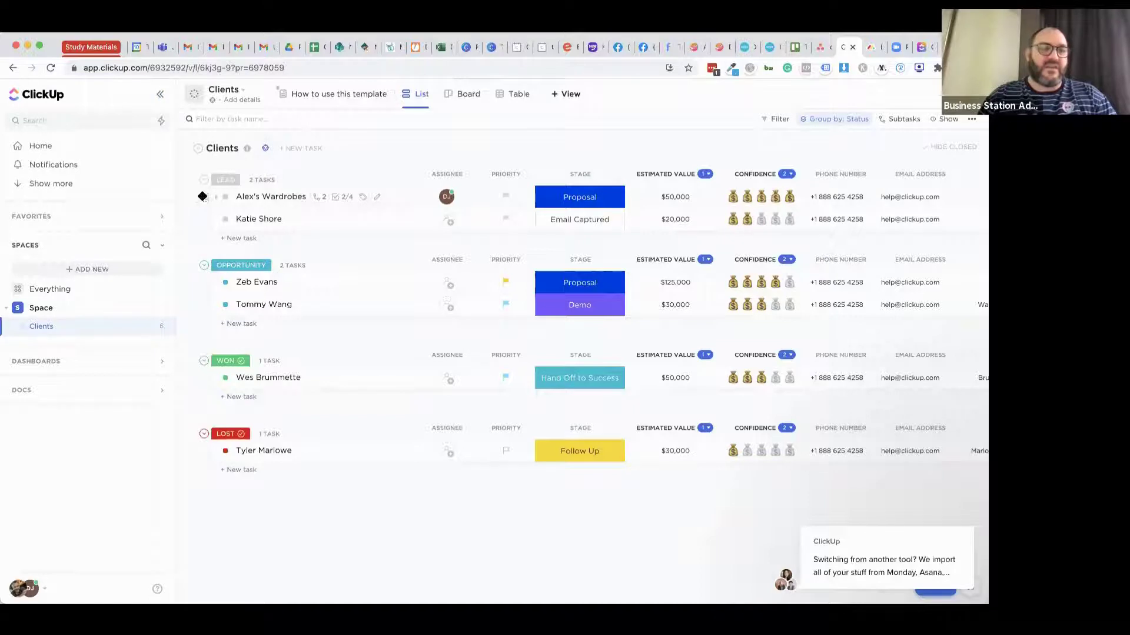
Try again to move Alex's Wardrobes out of the Lead group, and check the list's grouping and filter options.
left_click_drag(205, 196, 225, 250)
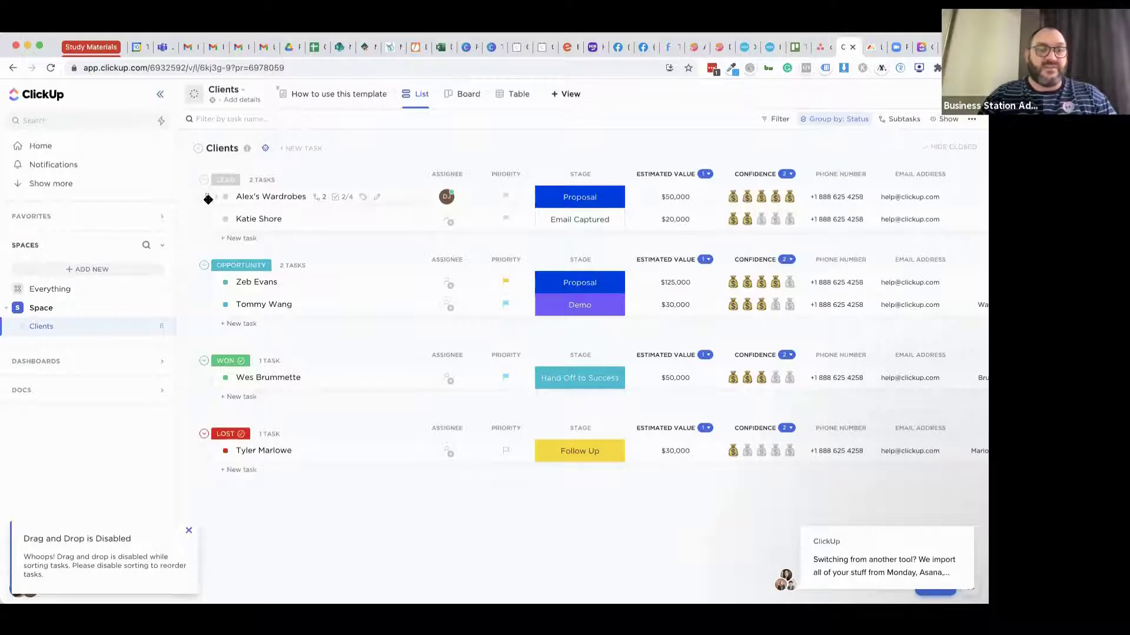
left_click_drag(208, 199, 217, 319)
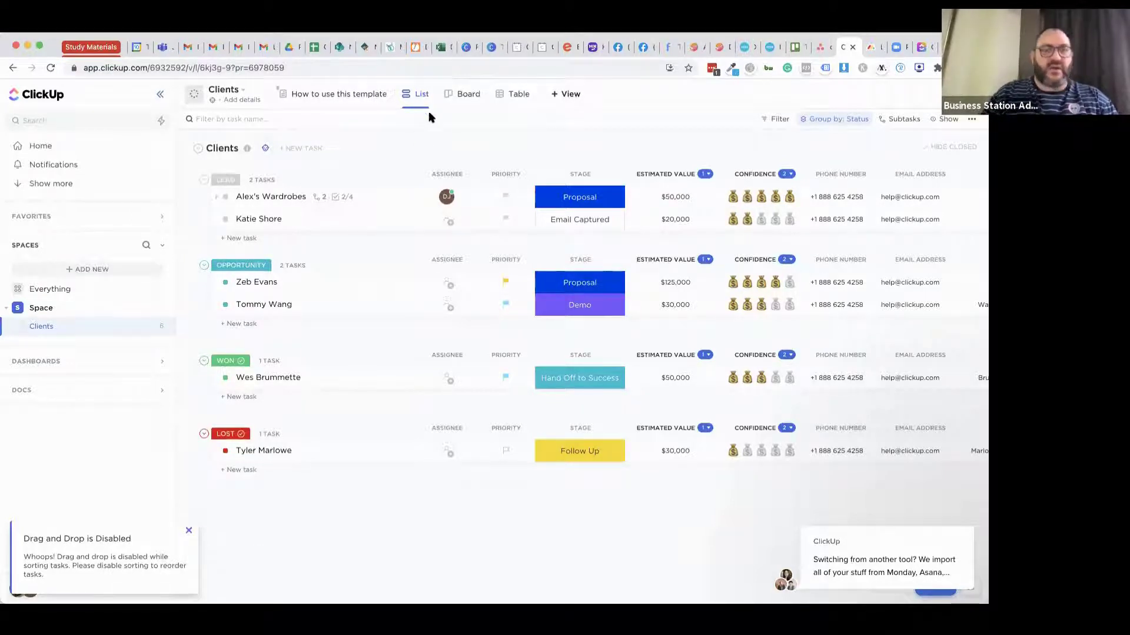
left_click(829, 119)
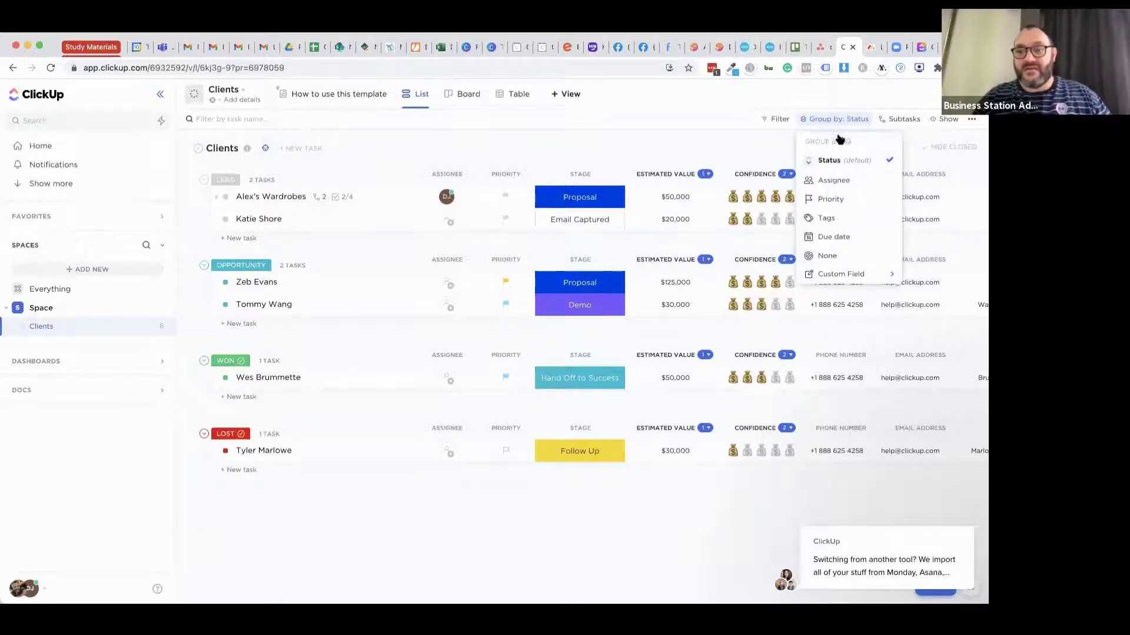
left_click(780, 126)
left_click(780, 122)
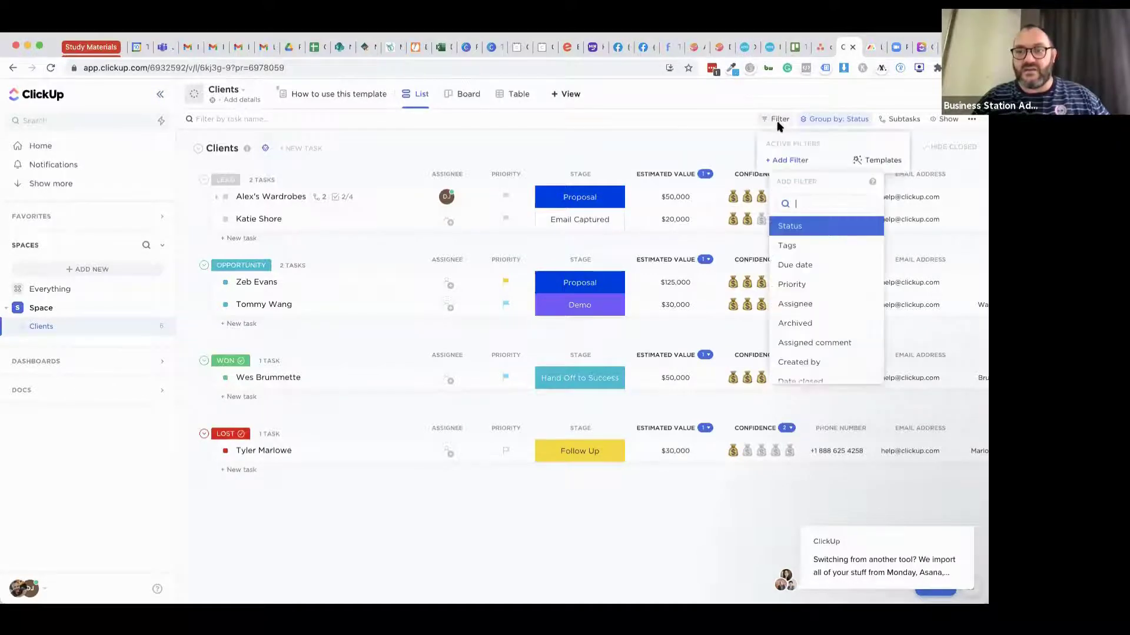
left_click(687, 148)
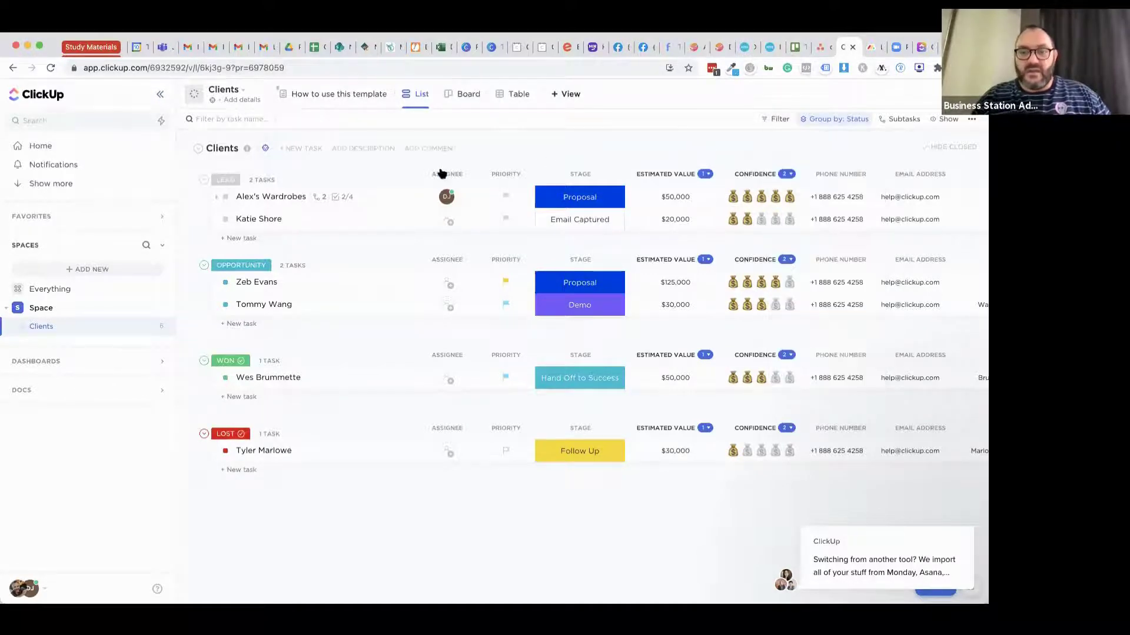
Reverse the order of the status groups and try to move Alex's Wardrobes up into Opportunity.
left_click(834, 119)
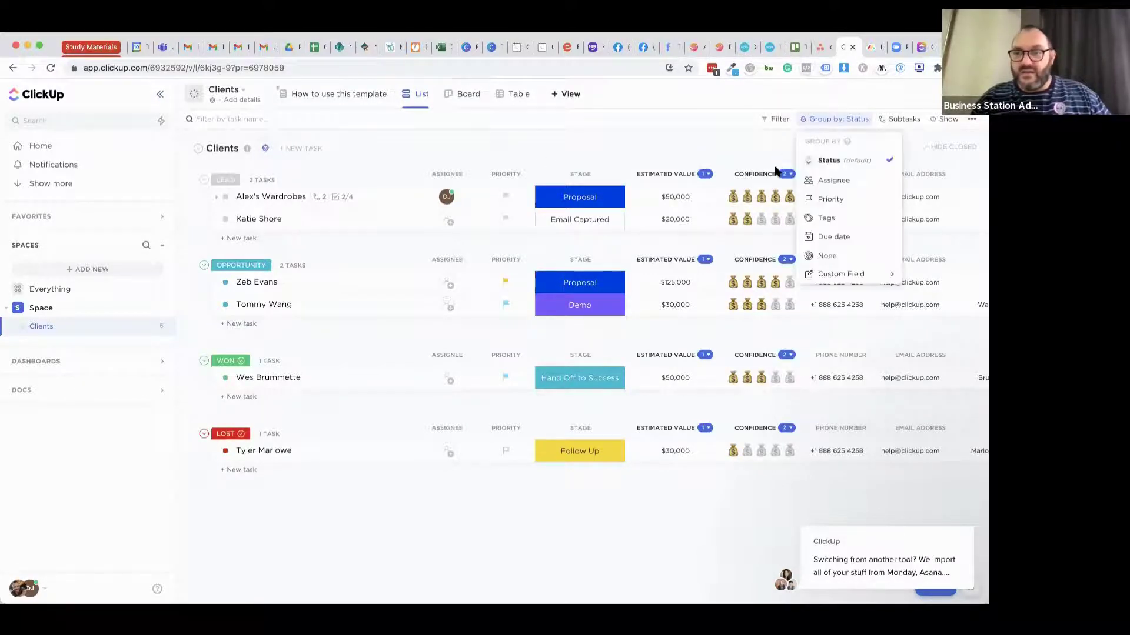
left_click(888, 159)
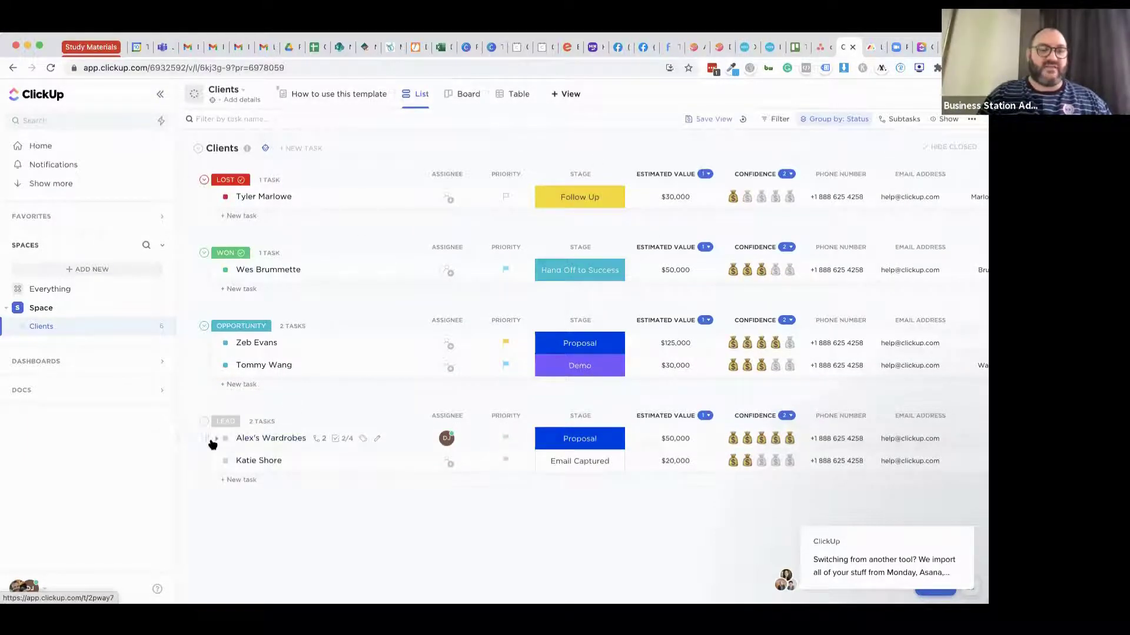
left_click_drag(209, 439, 235, 347)
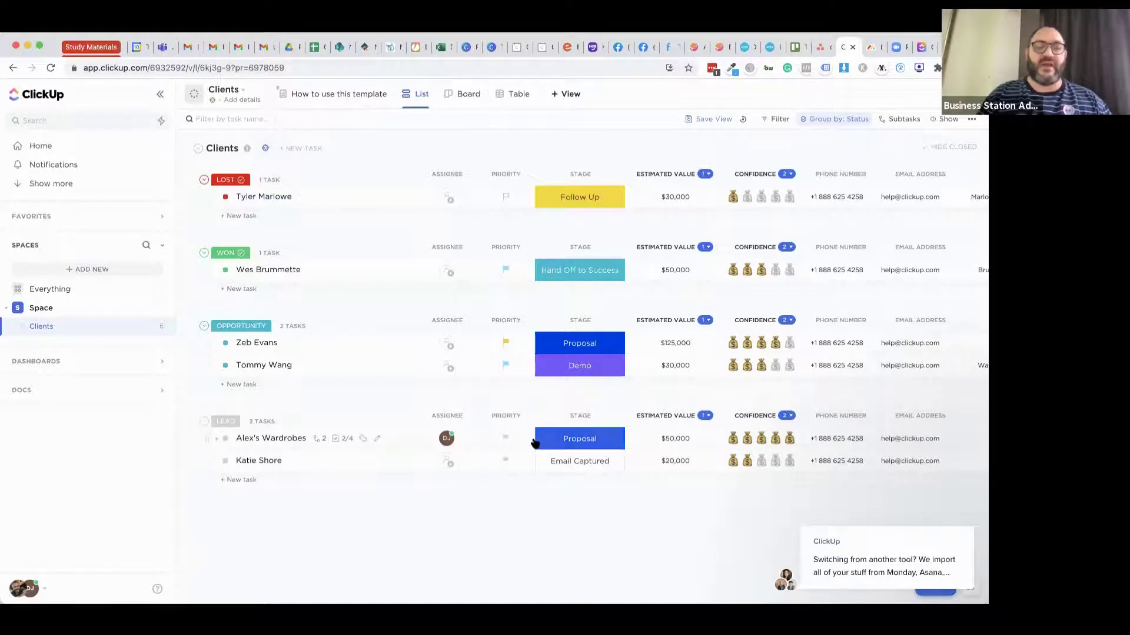
Advance the Stage of Alex's Wardrobes to Negotiations and on to Hand Off to Success.
left_click(579, 442)
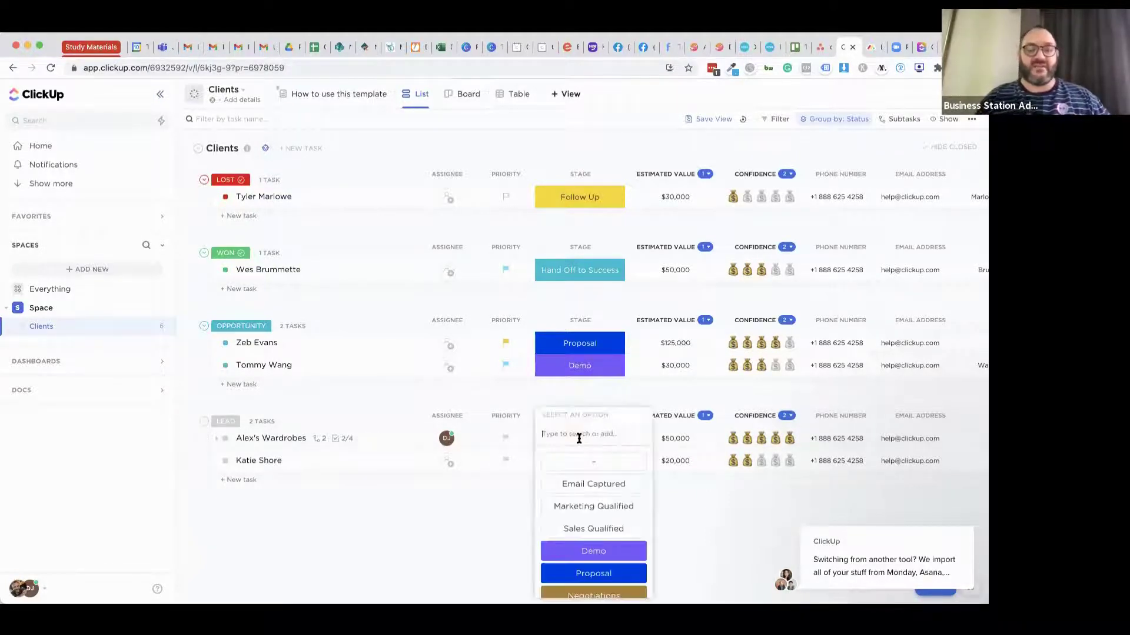
scroll(586, 530, "down", 2)
left_click(586, 540)
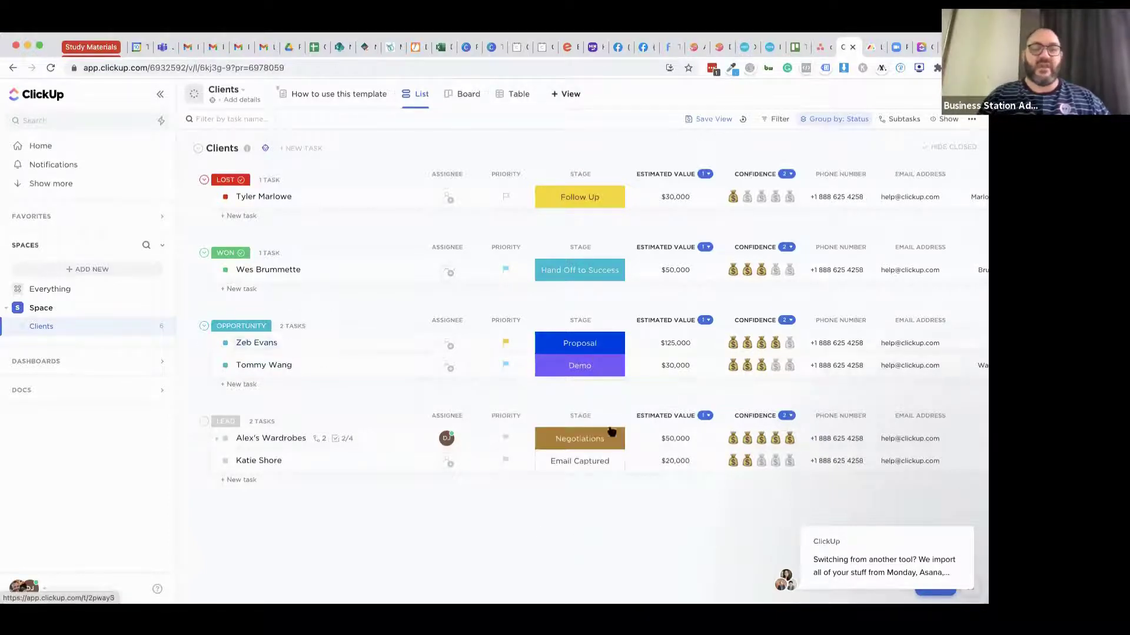
left_click(585, 444)
scroll(600, 530, "down", 3)
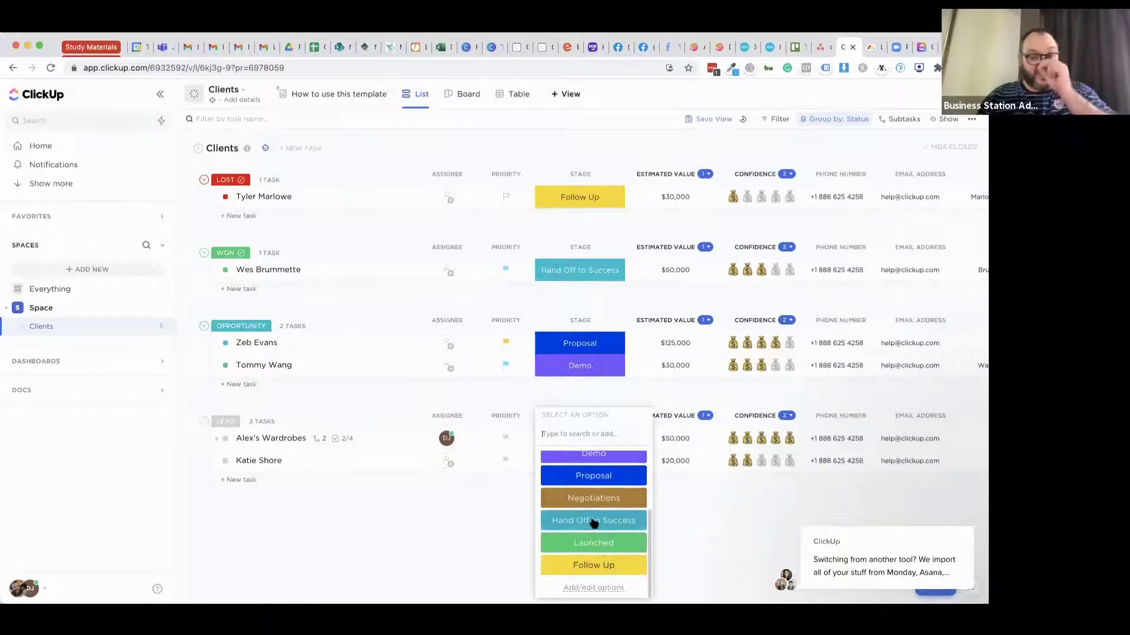
left_click(593, 523)
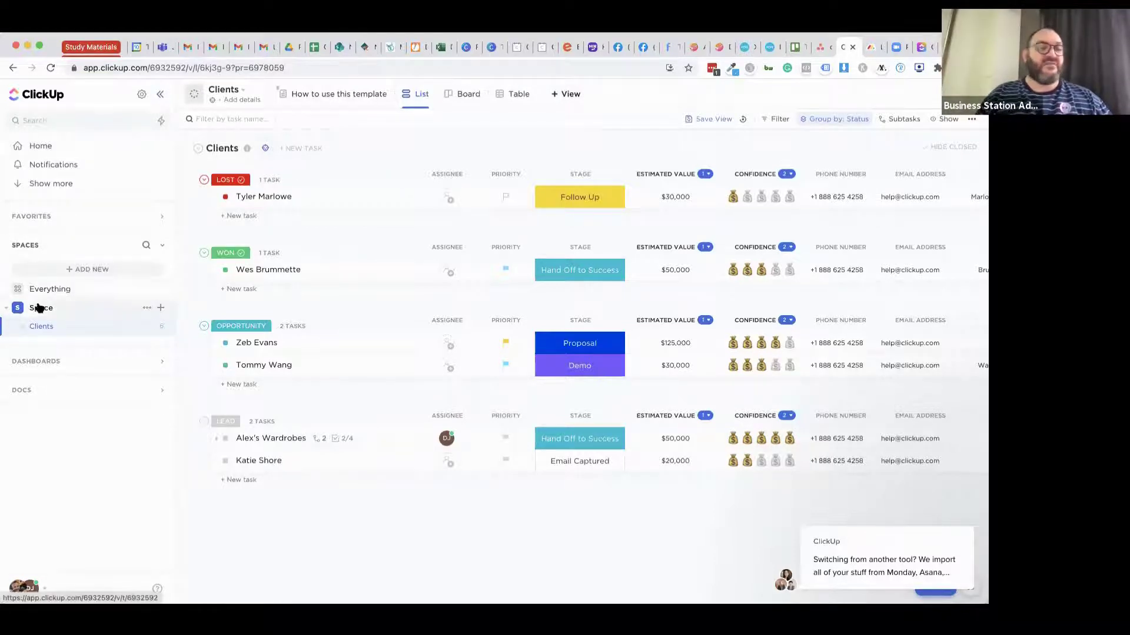
Create a new list in Space, keeping the default name "List".
left_click(163, 308)
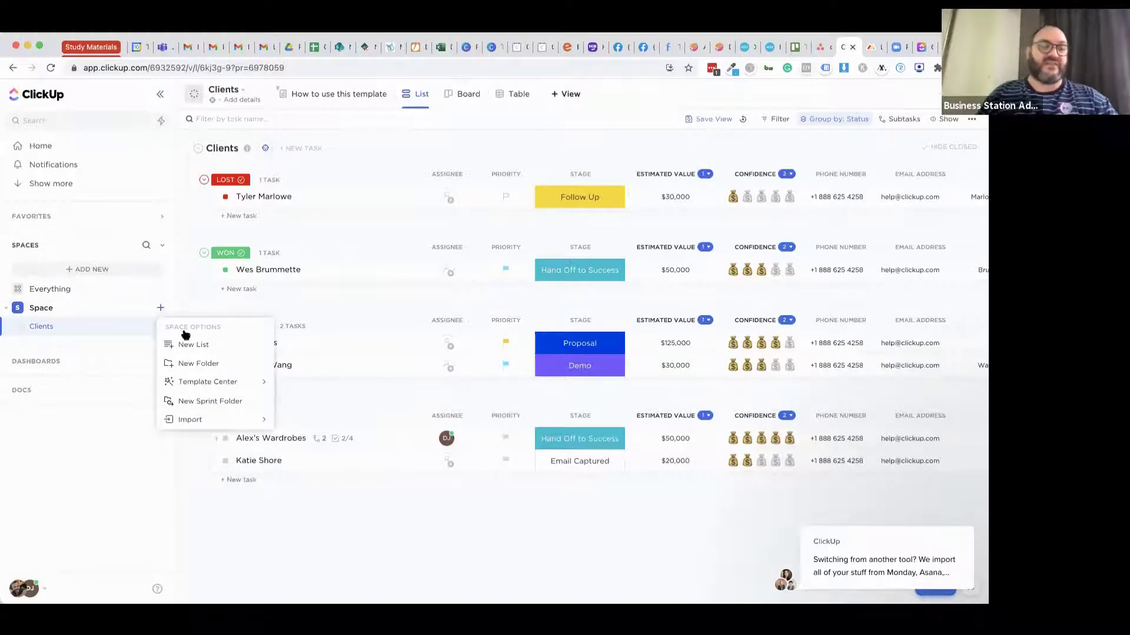
left_click(195, 348)
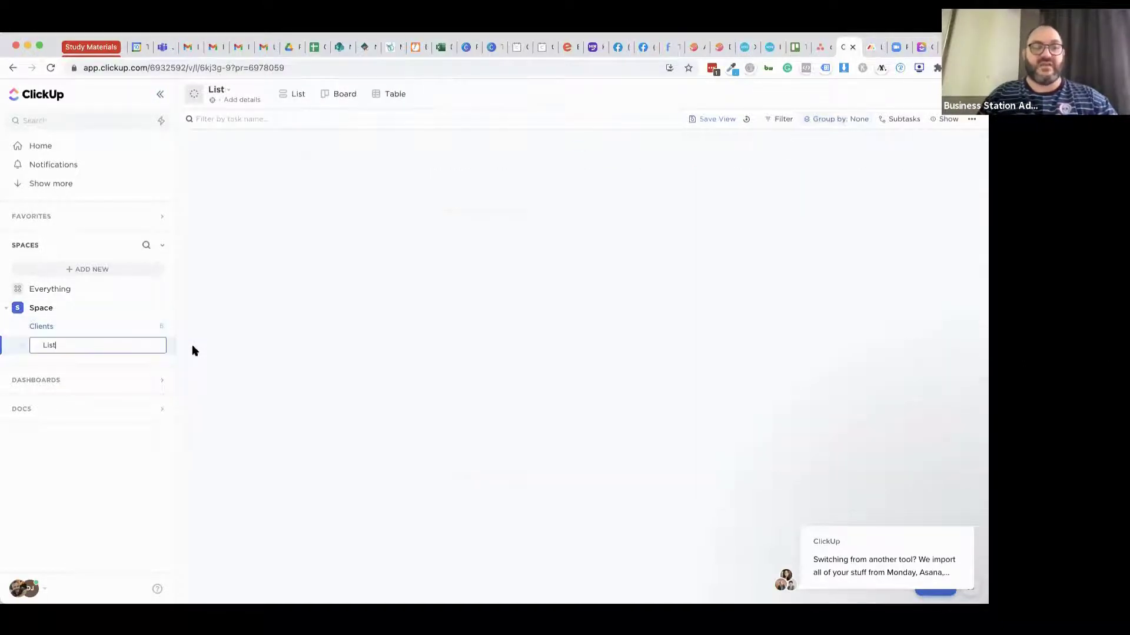
left_click(22, 350)
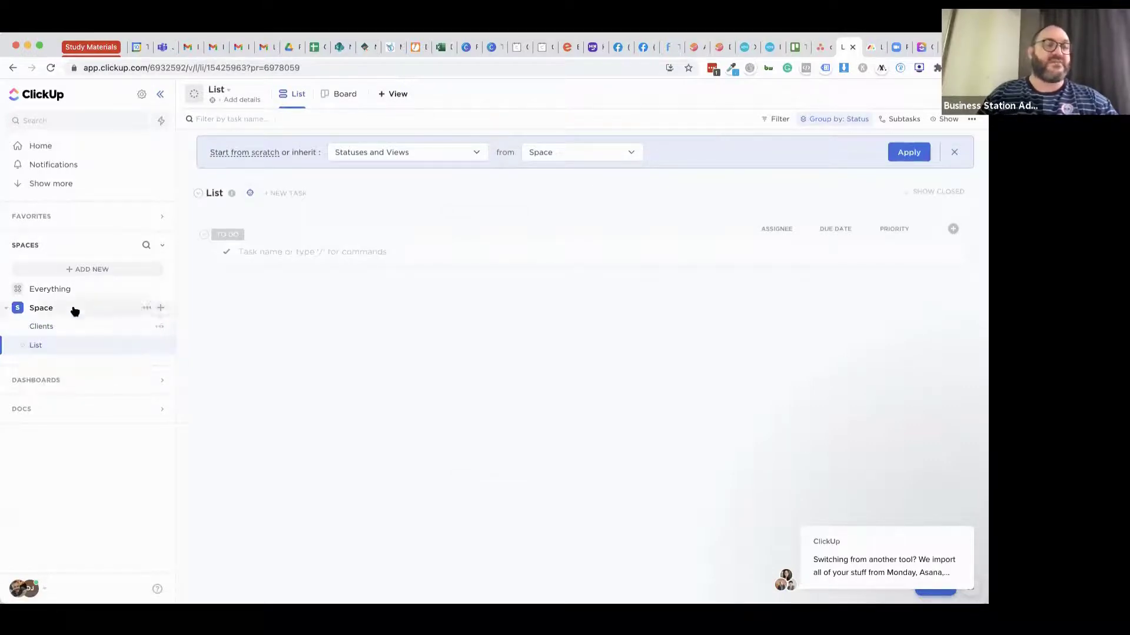
Browse the templates available for Space and choose to use the Task Management folder template.
left_click(161, 310)
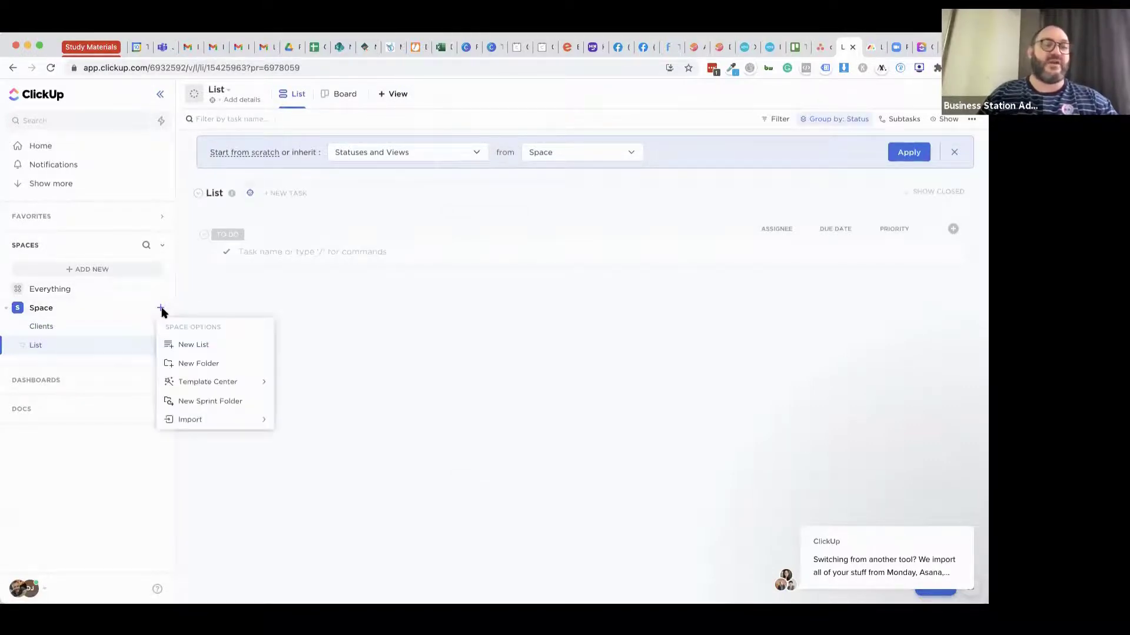
mouse_move(208, 383)
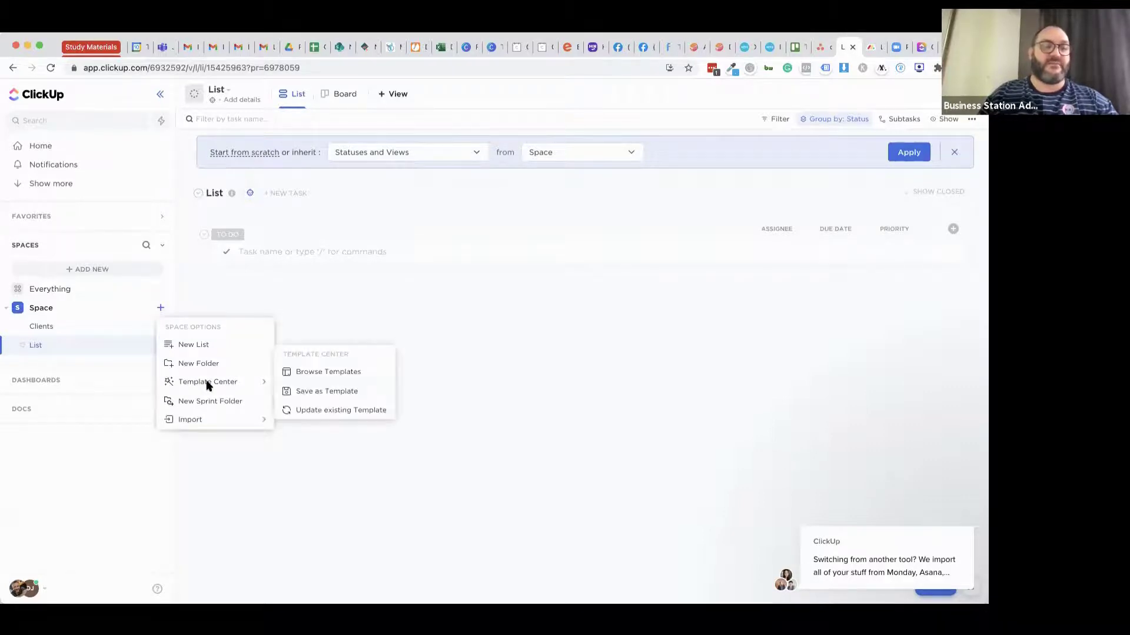
left_click(306, 375)
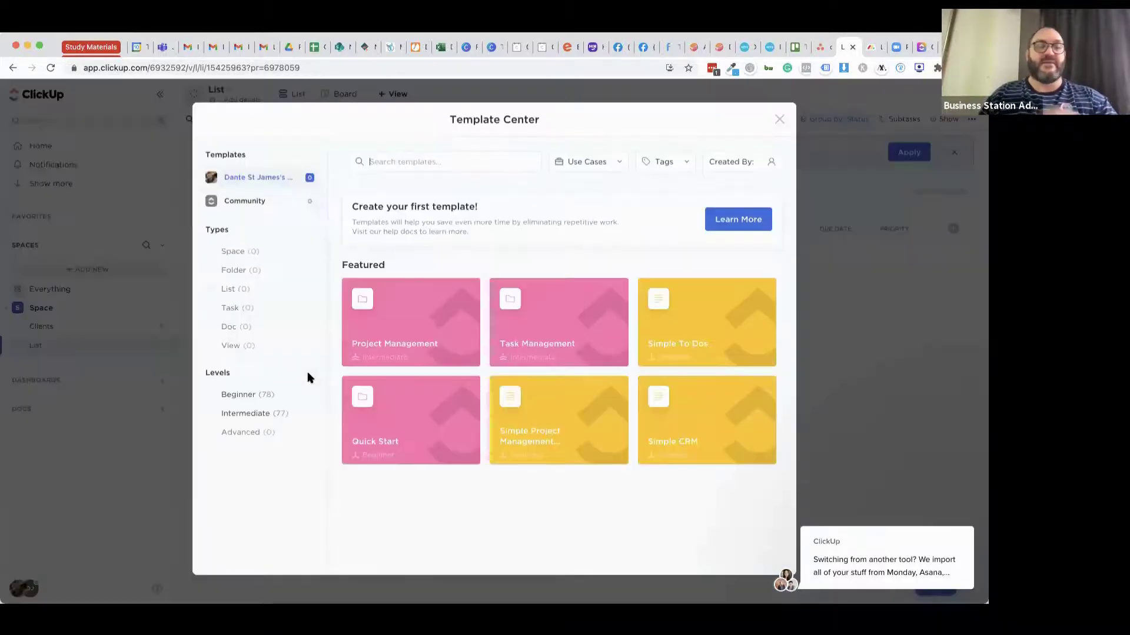
mouse_move(548, 322)
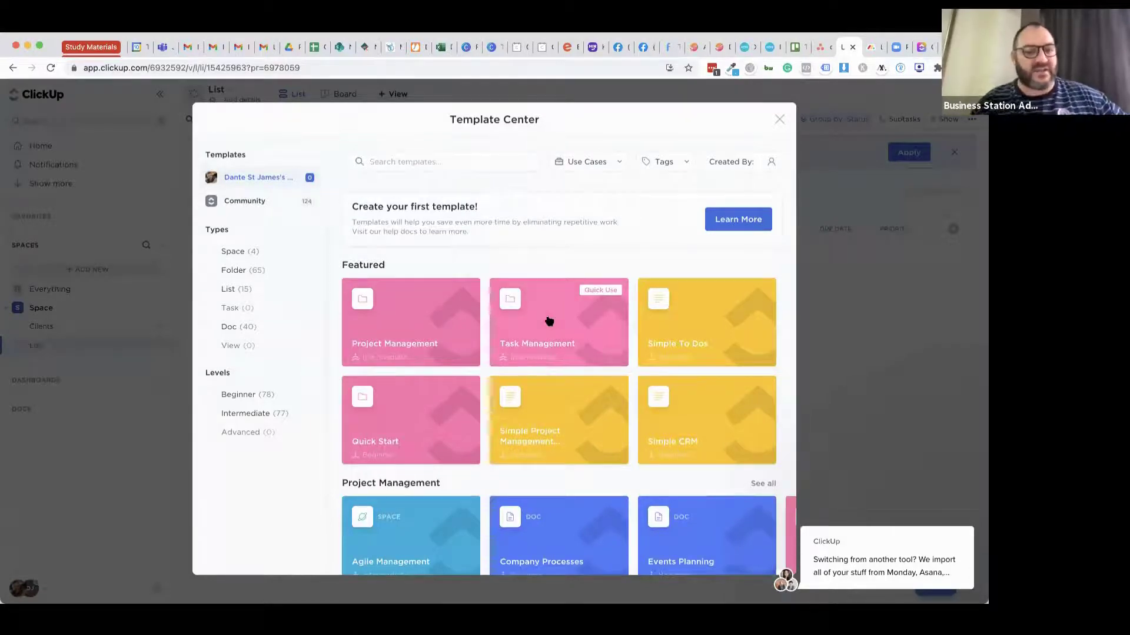
left_click(548, 321)
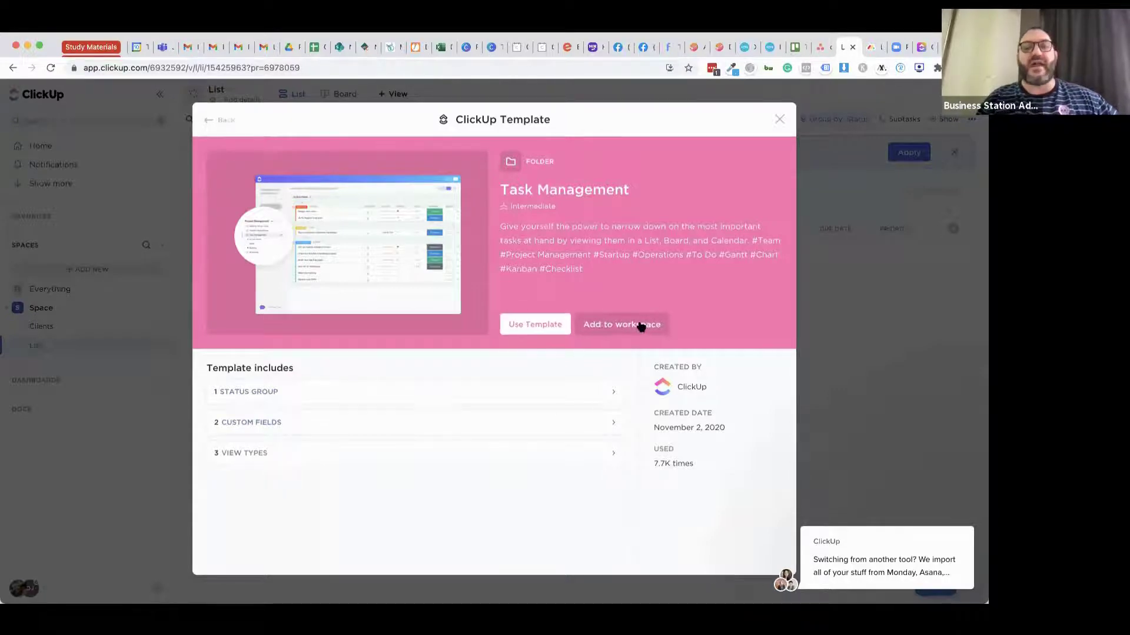
left_click(537, 327)
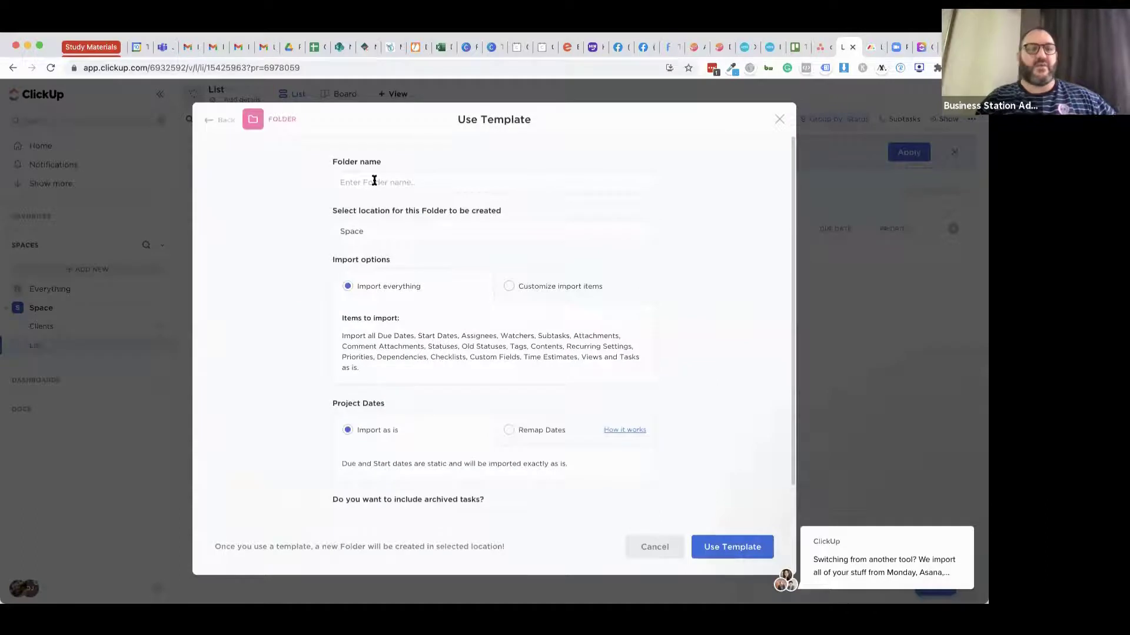
Name the template's folder "Tasks", keep Space as its location and create it with everything imported.
type("Tasks")
left_click(378, 231)
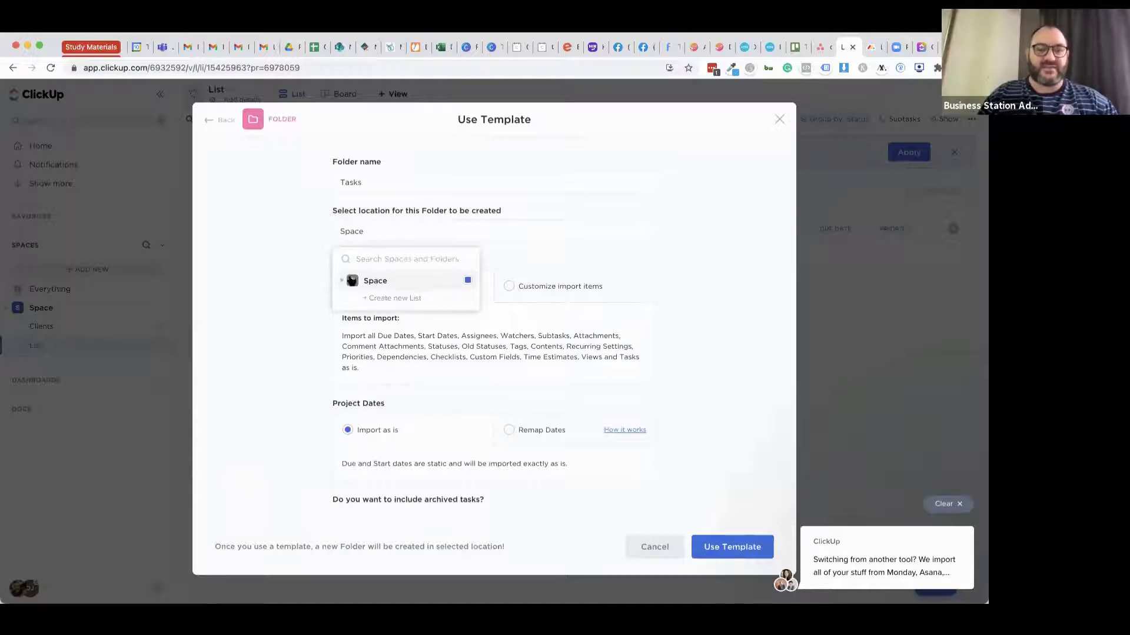
left_click(302, 254)
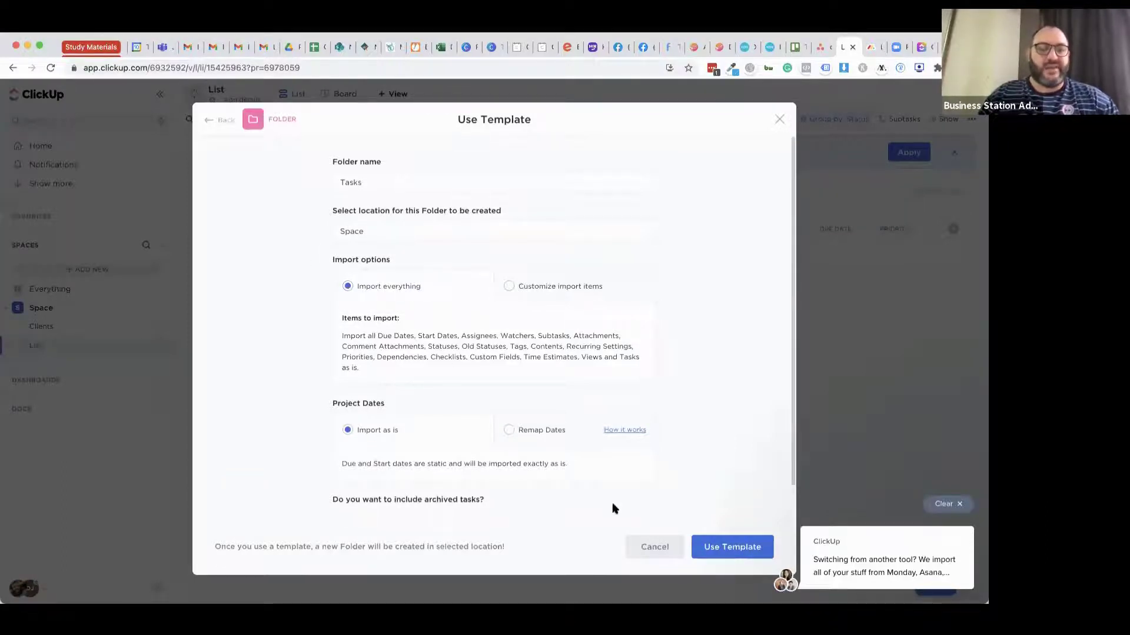
left_click(715, 556)
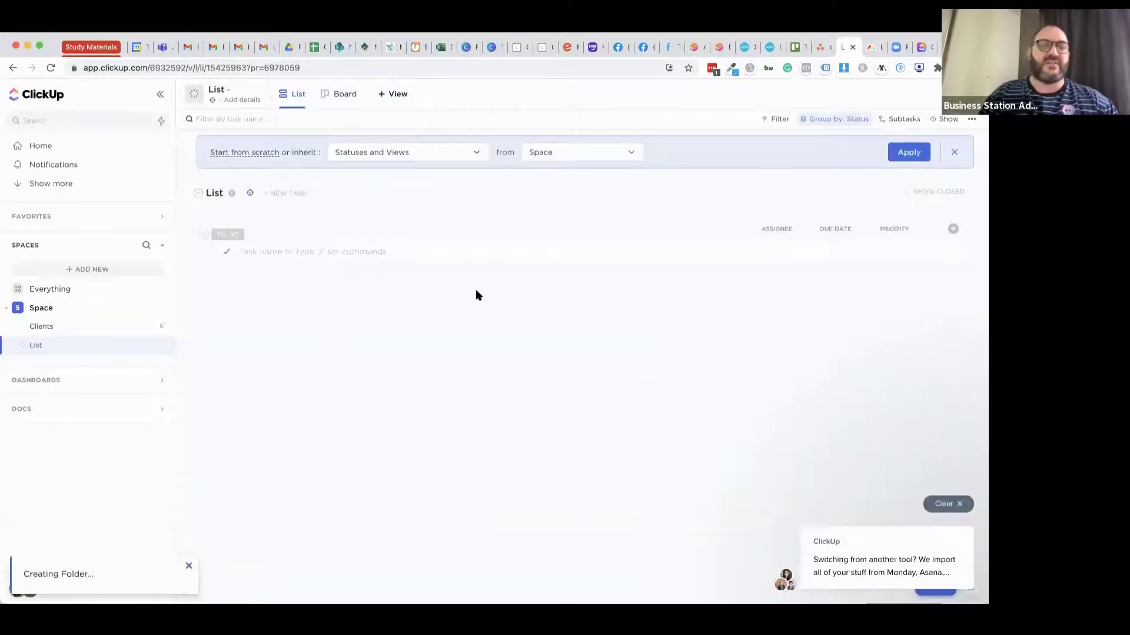
Apply the statuses and views inherited from Space to the new list.
left_click(895, 151)
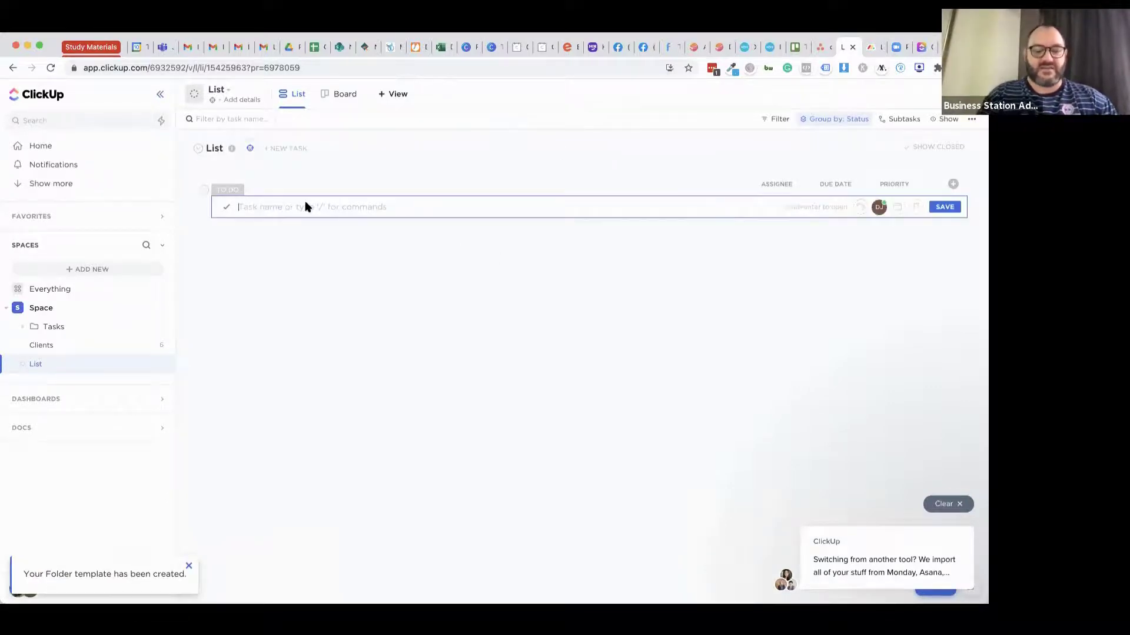
Open the new Tasks folder, dismiss the search window and look through the folder's task list.
key("super+k")
type("k")
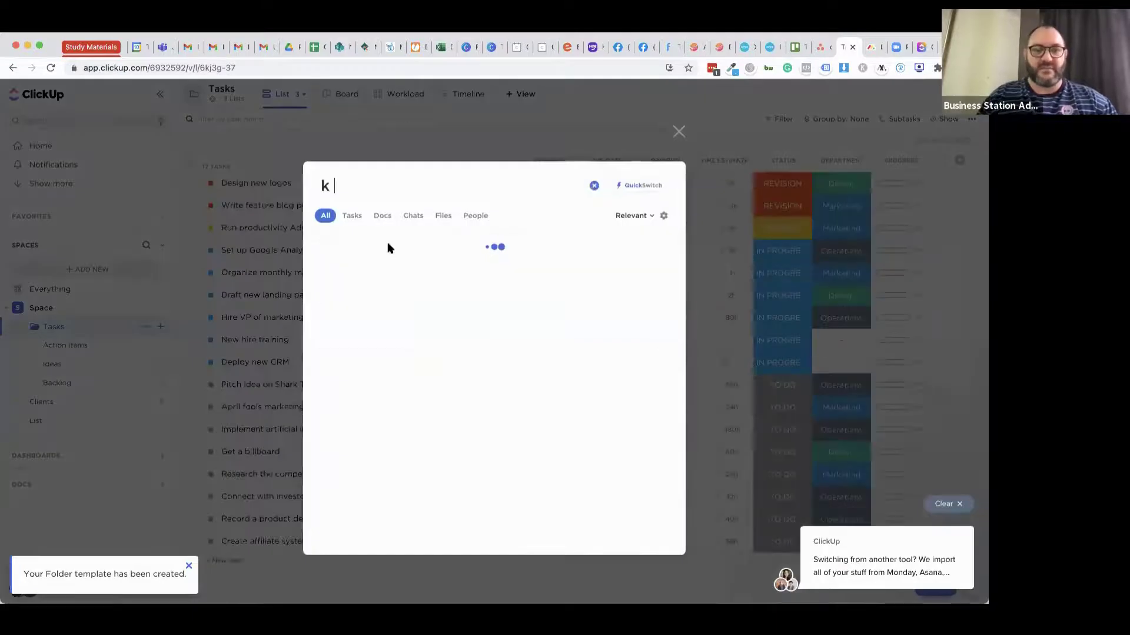
left_click(420, 130)
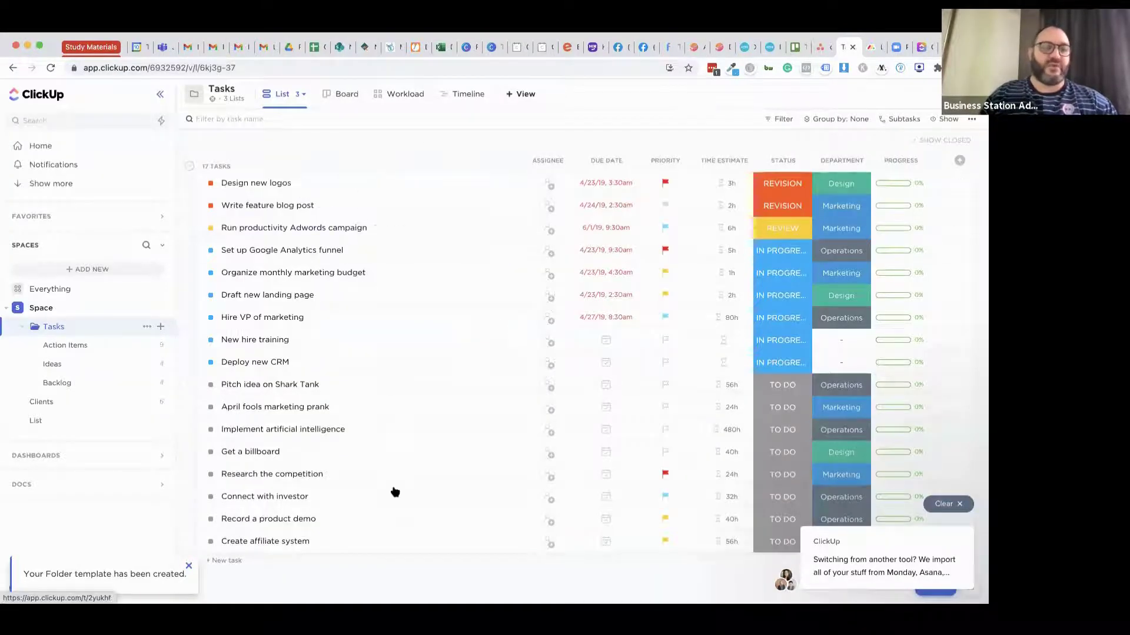
scroll(394, 492, "down", 1)
scroll(433, 333, "up", 1)
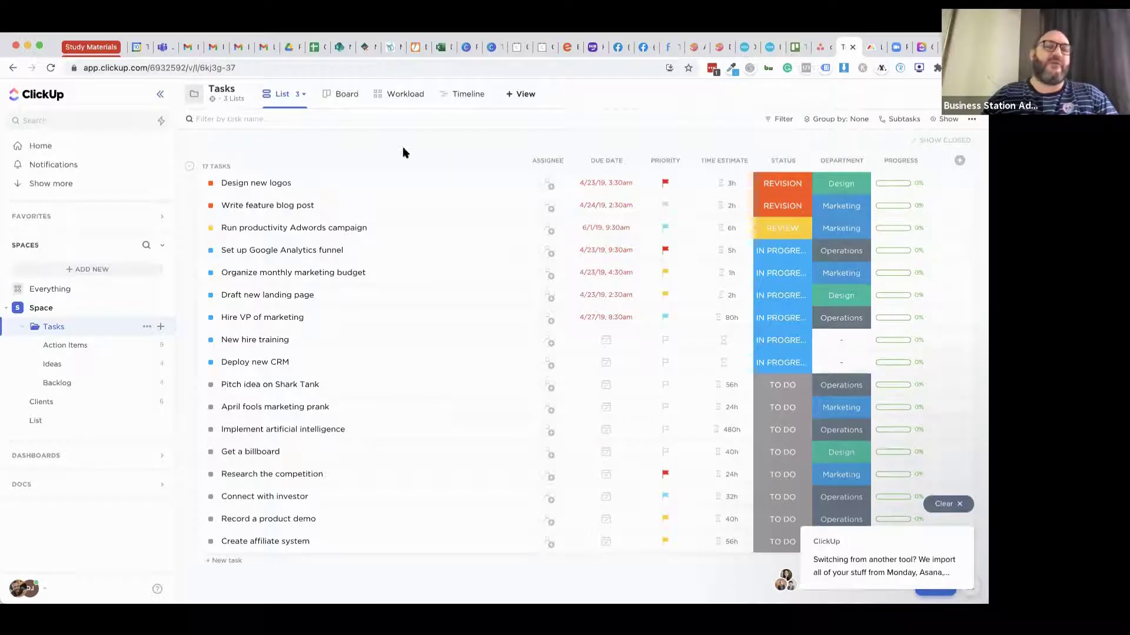
View the Tasks folder's Workload and Timeline views, add a Calendar view and dismiss its introductory tip.
left_click(403, 98)
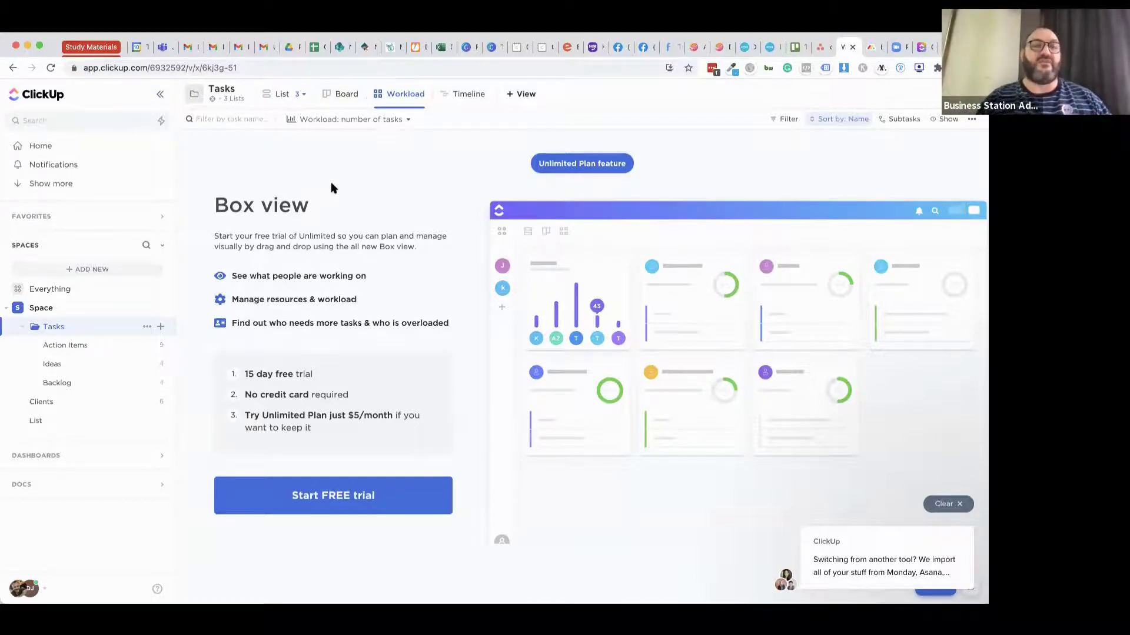
left_click(463, 95)
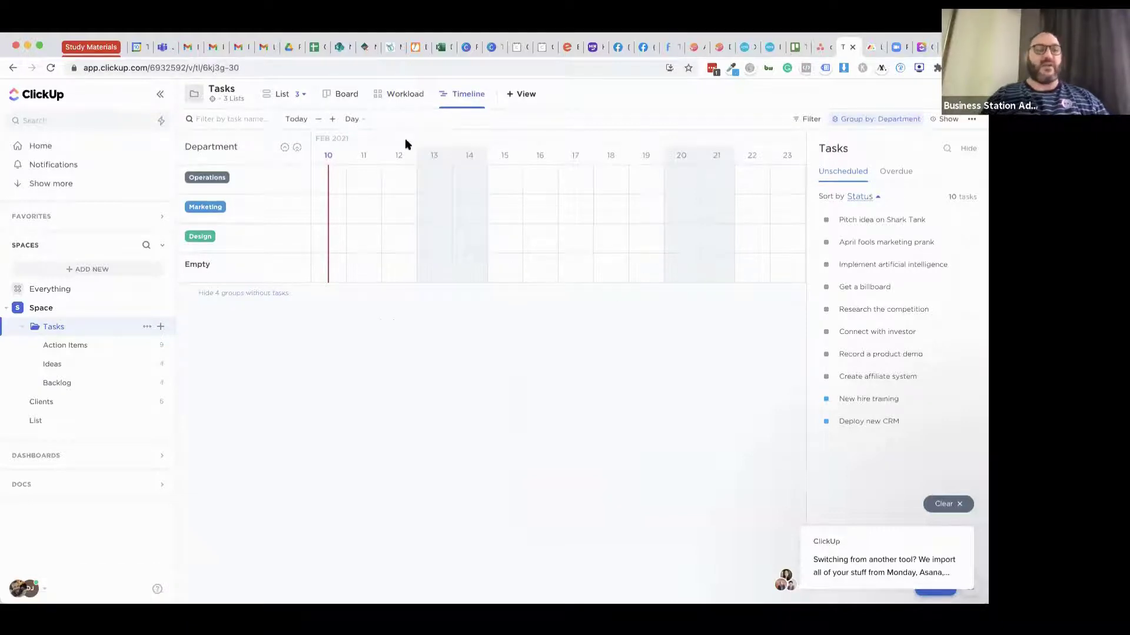
left_click(518, 94)
left_click(531, 187)
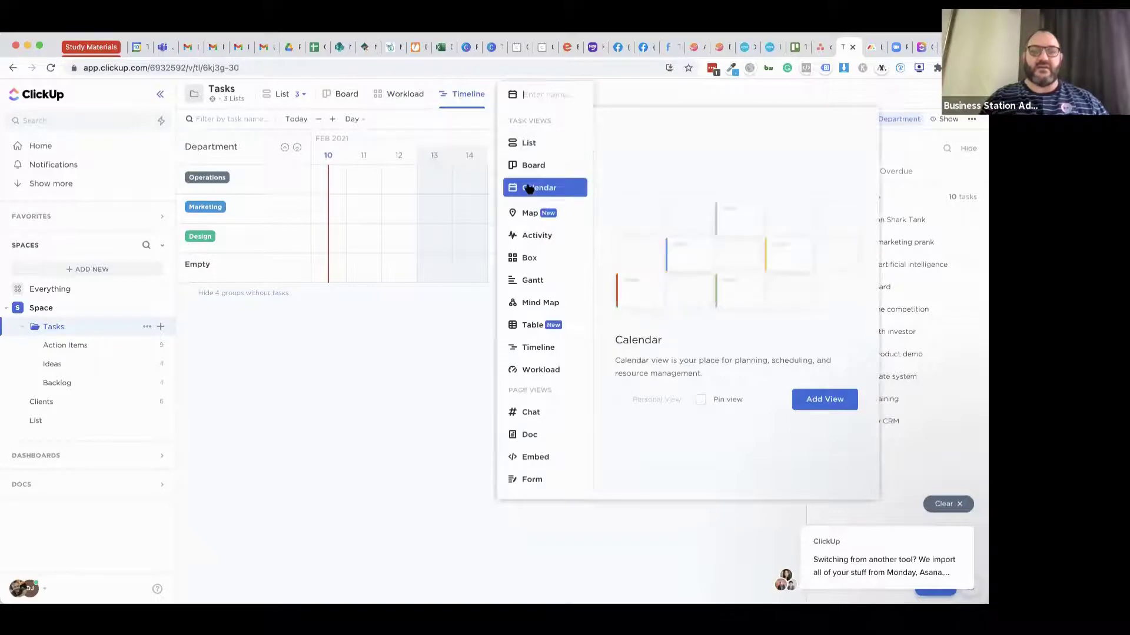
left_click(818, 400)
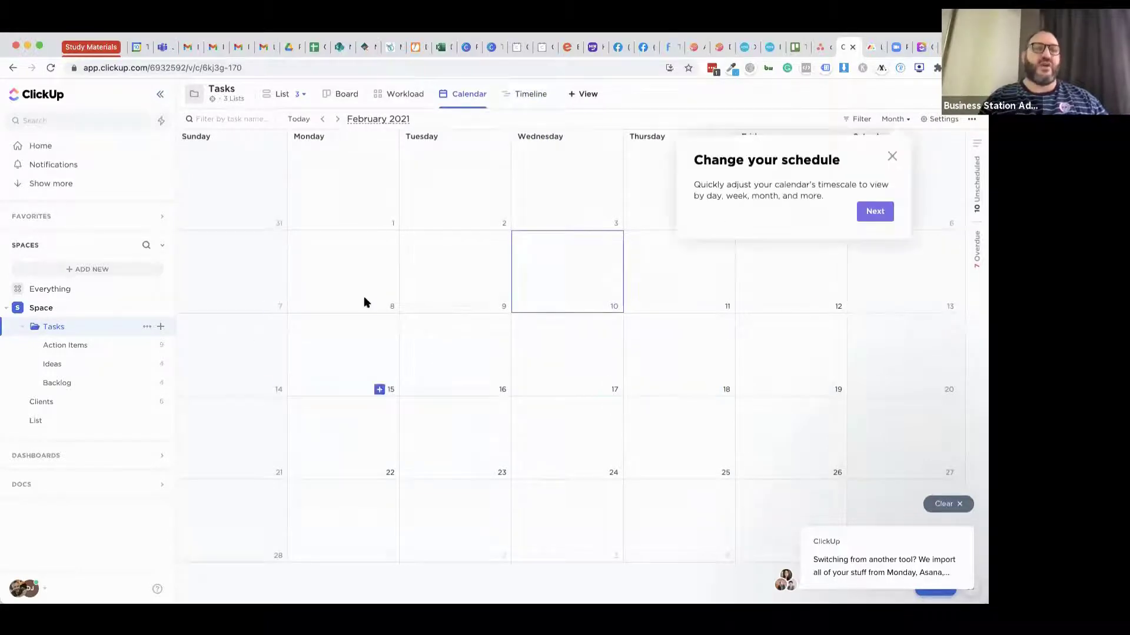
left_click(892, 157)
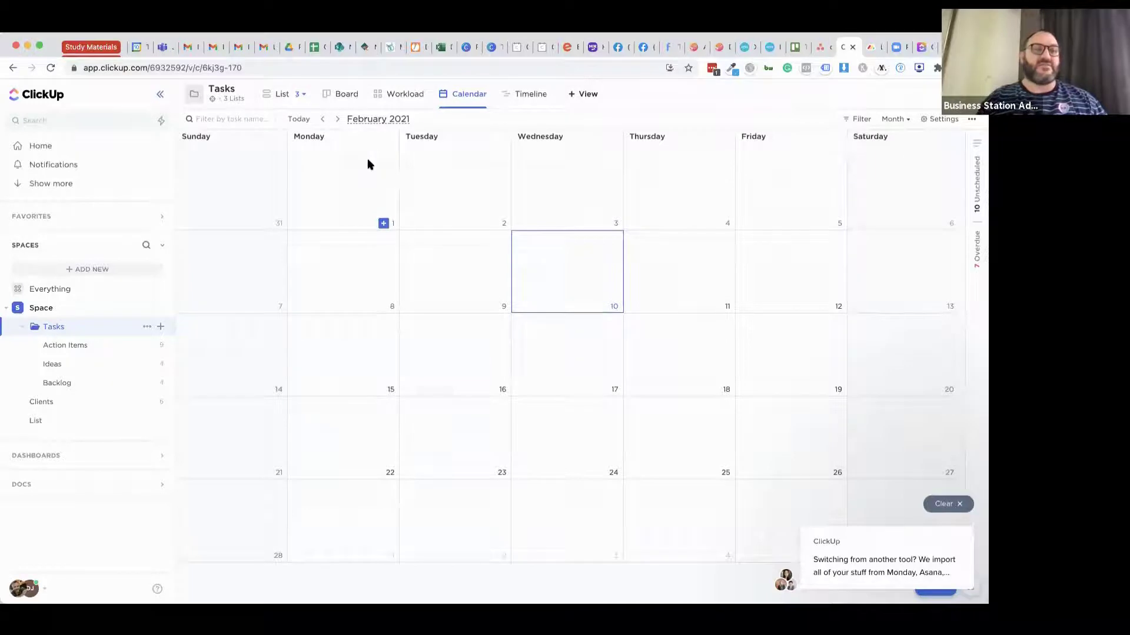
Compare the folder's tasks in the List, Board and Calendar views, and return to the list.
left_click(277, 93)
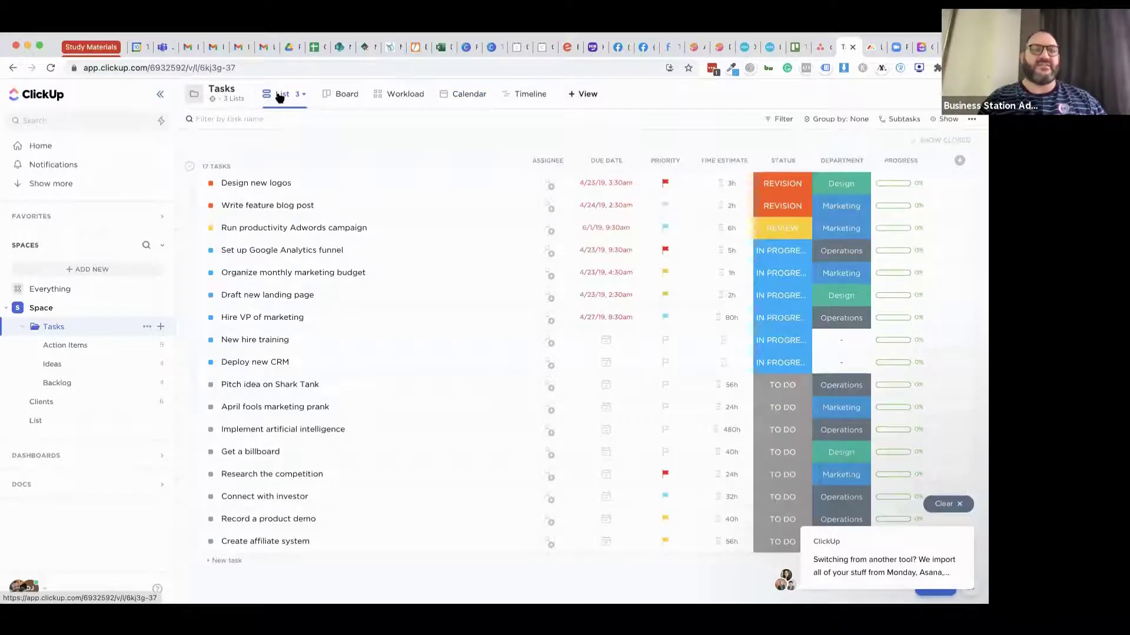
left_click(332, 99)
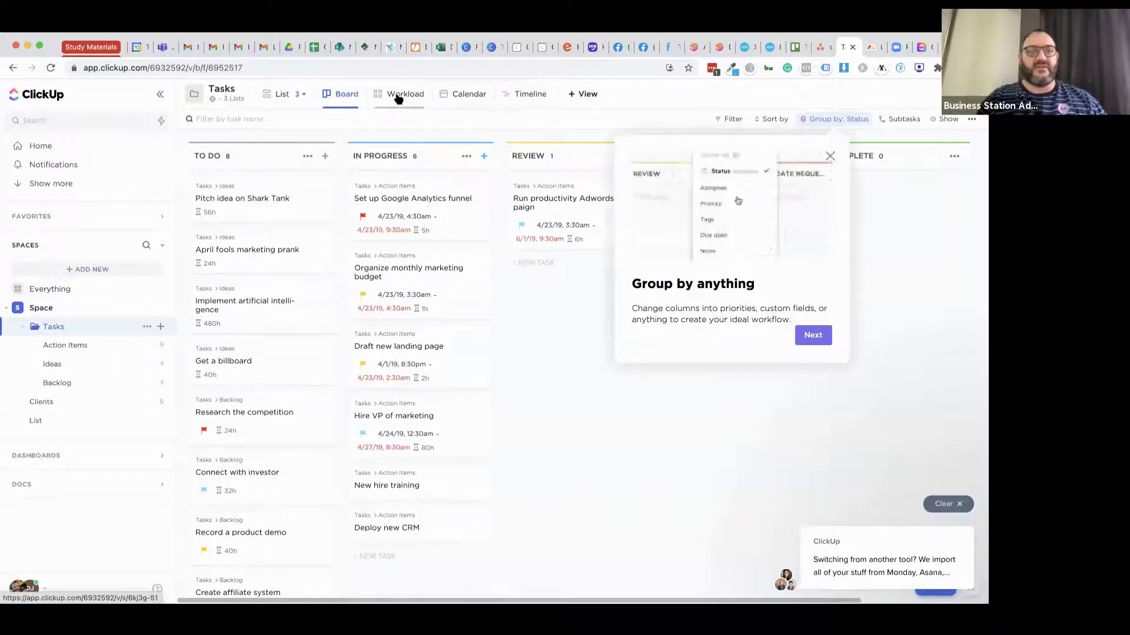
left_click(461, 98)
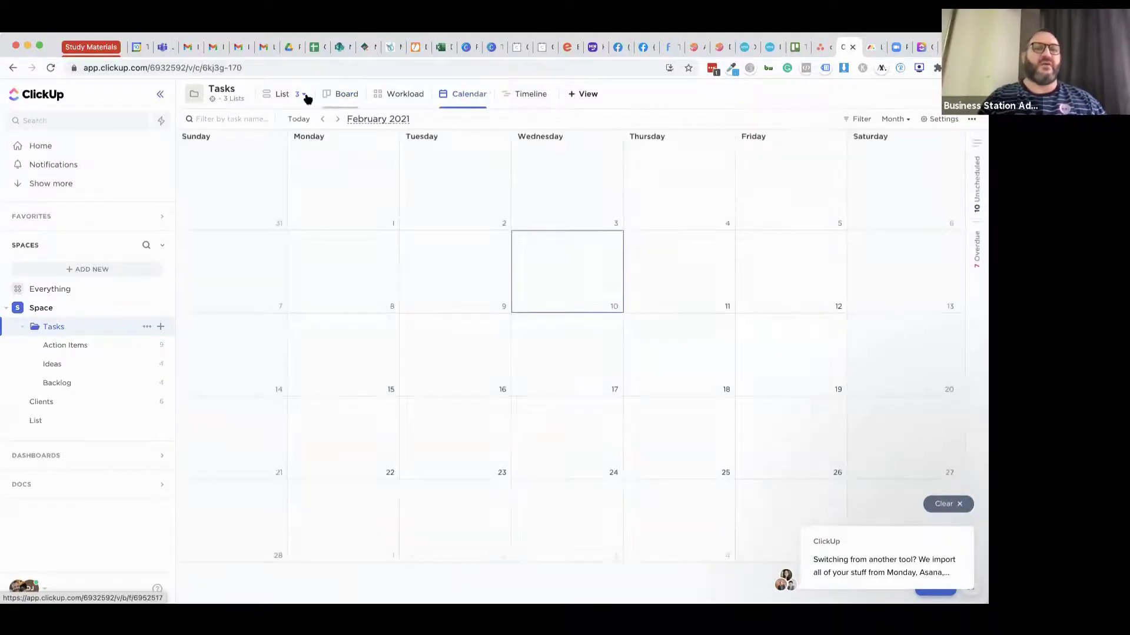
left_click(279, 98)
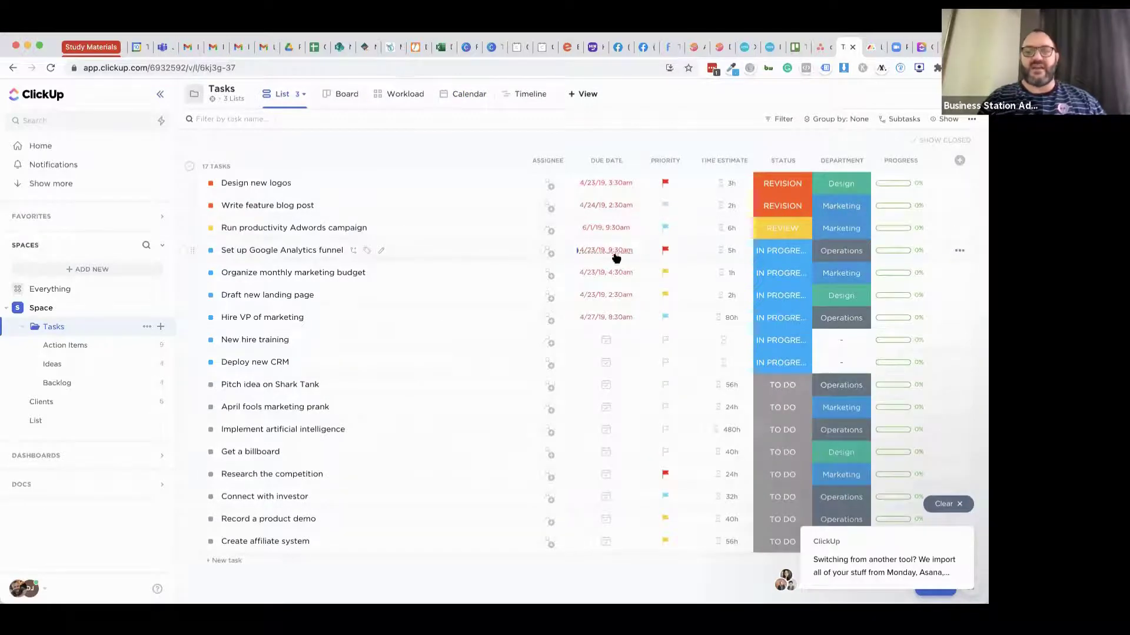
Set the due date of "Set up Google Analytics funnel" to This weekend and view the task on the calendar.
left_click(595, 254)
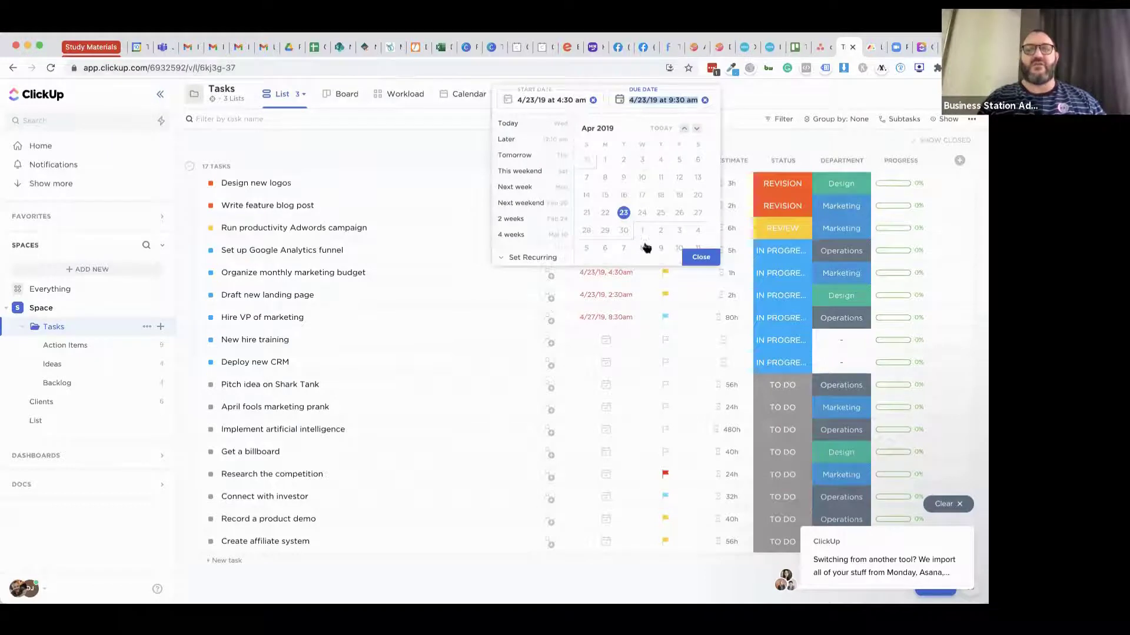
left_click(520, 171)
left_click(703, 259)
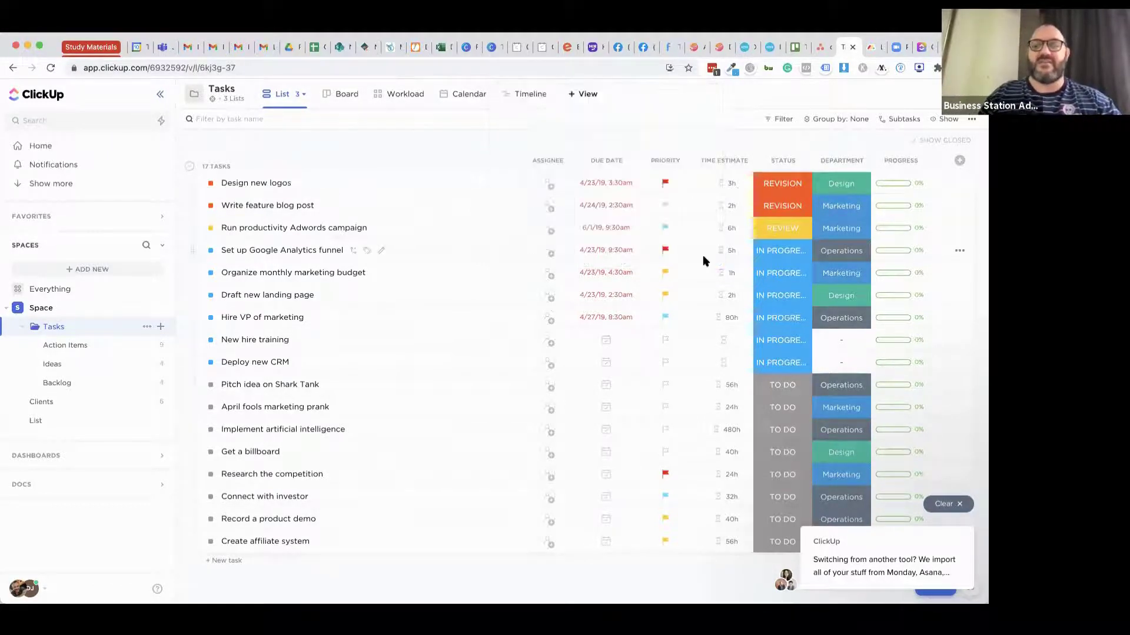
left_click(460, 99)
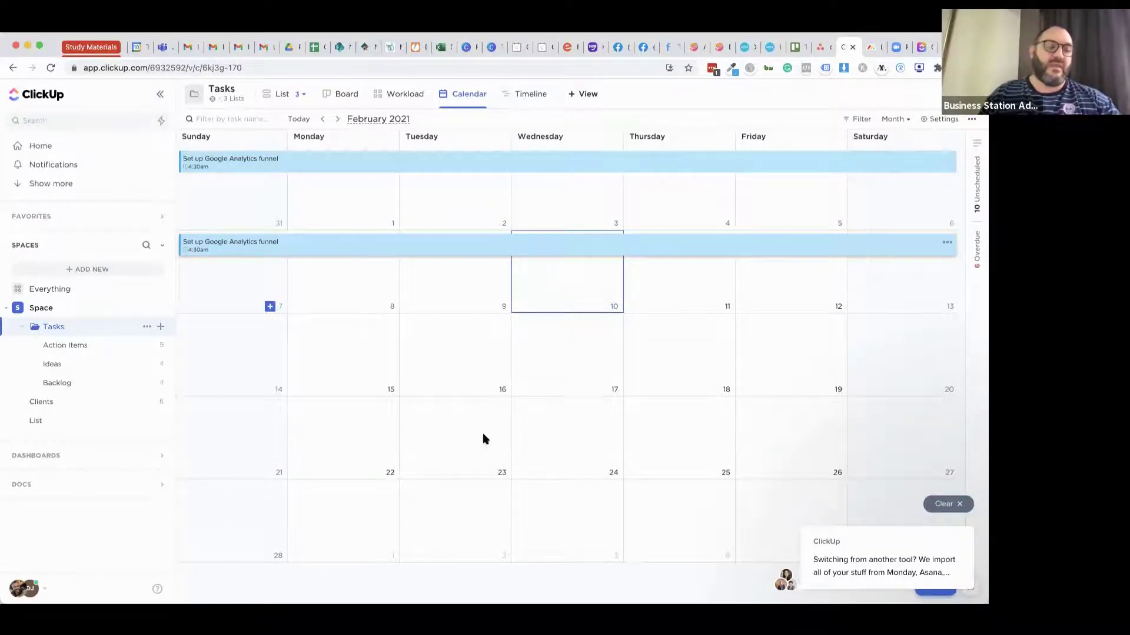
Look at the Docs section and open the Home page overview.
left_click(28, 487)
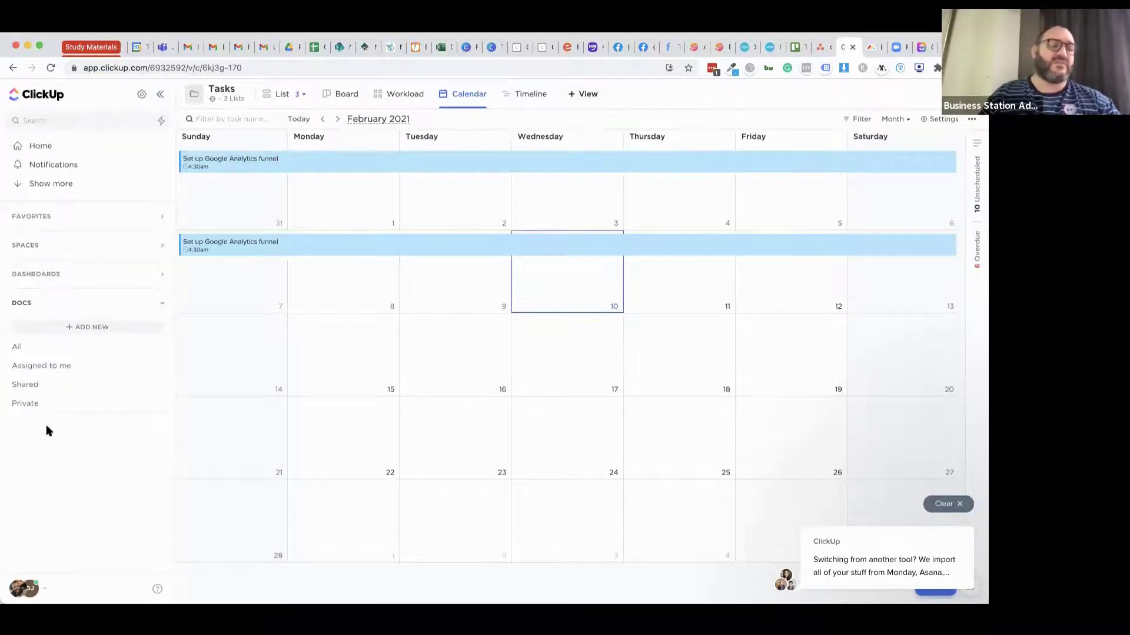
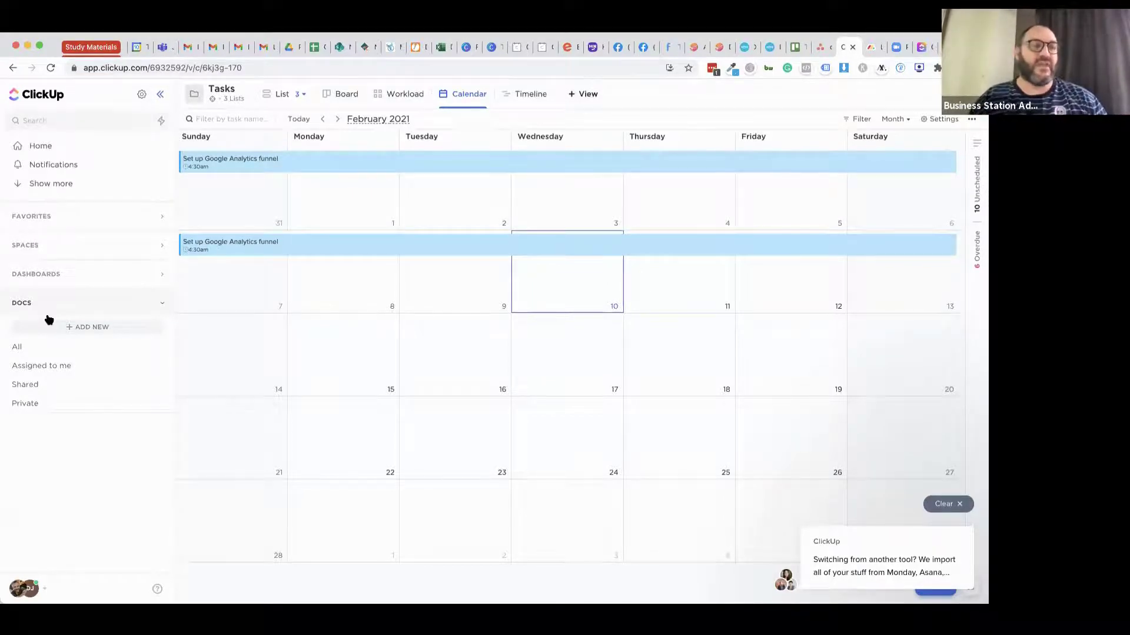
left_click(41, 146)
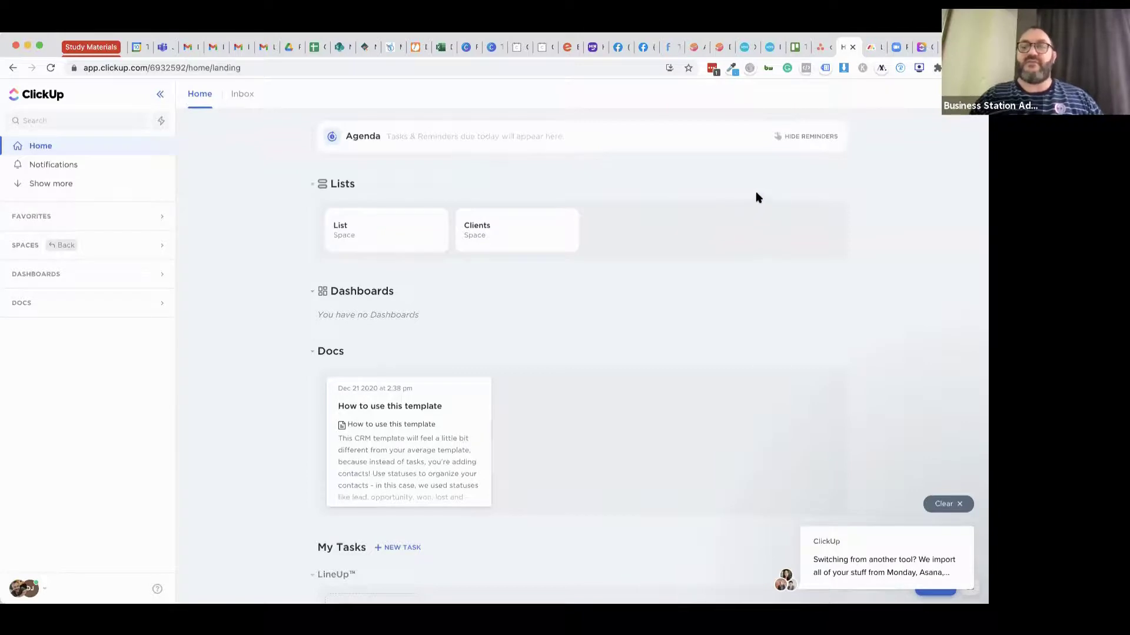
Switch to monday.com and create a main board named "Marketing Board" in the Main workspace.
left_click(873, 49)
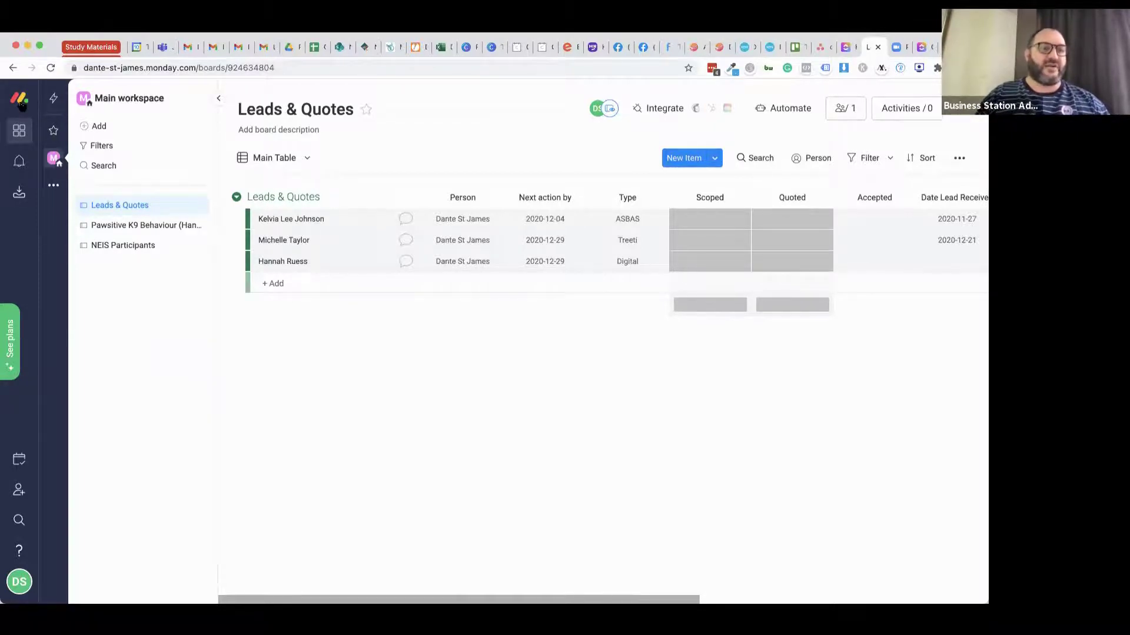
left_click(19, 129)
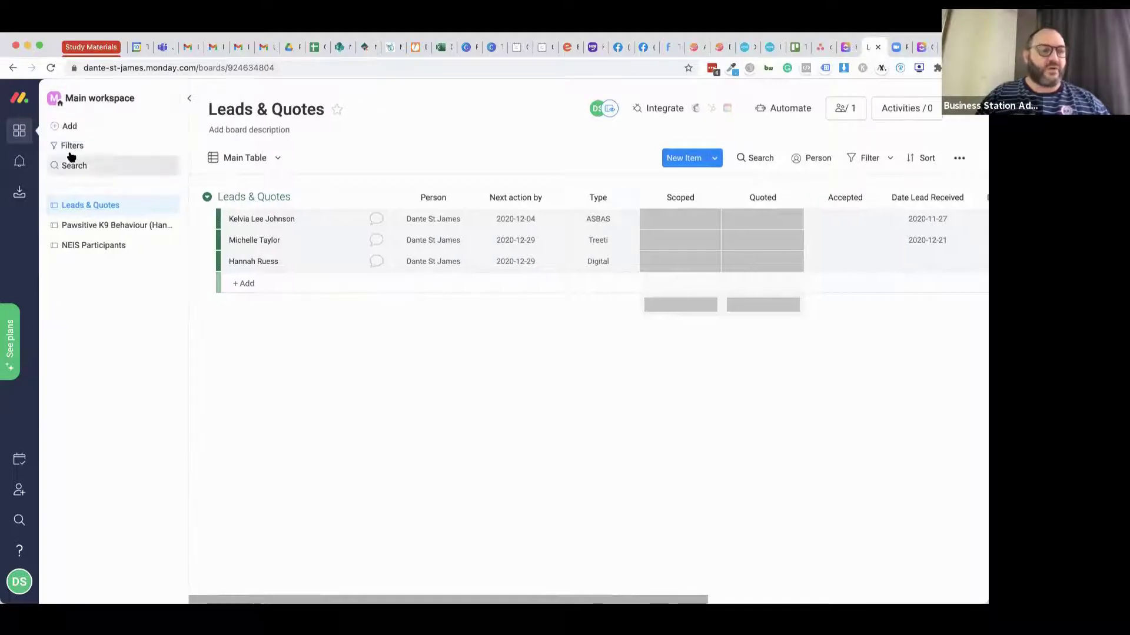
left_click(70, 127)
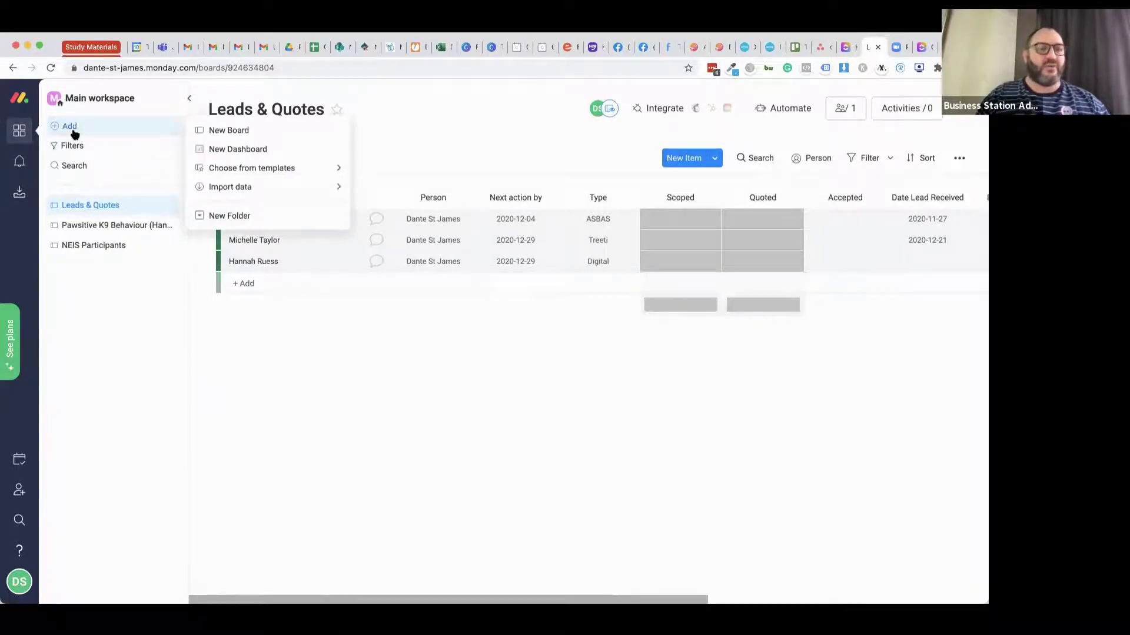
left_click(230, 130)
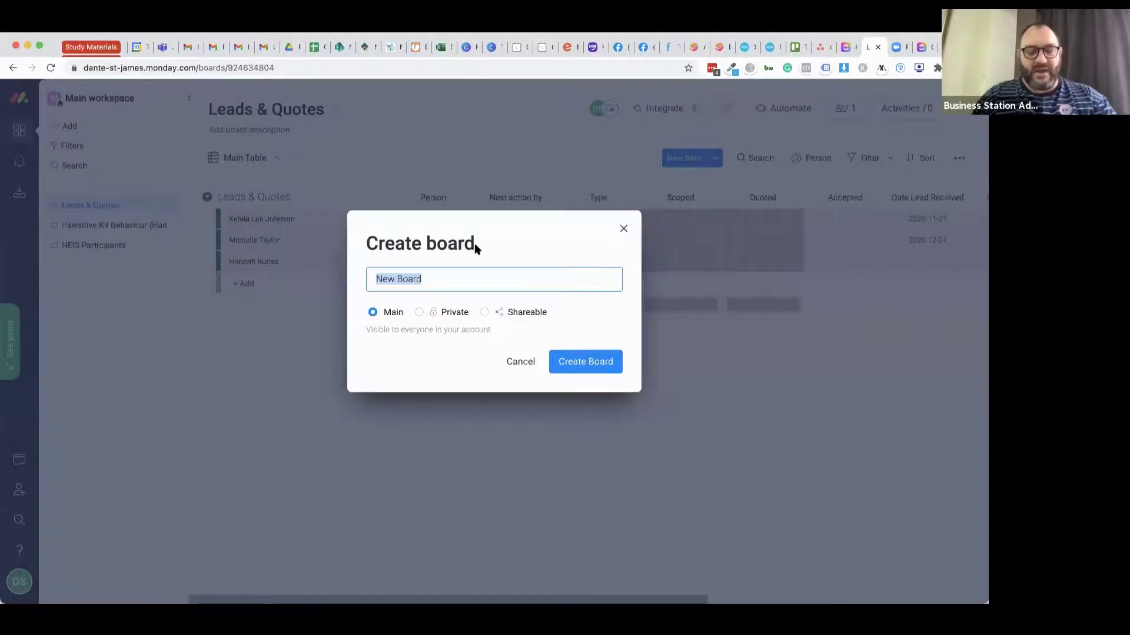
type("Marketing Board")
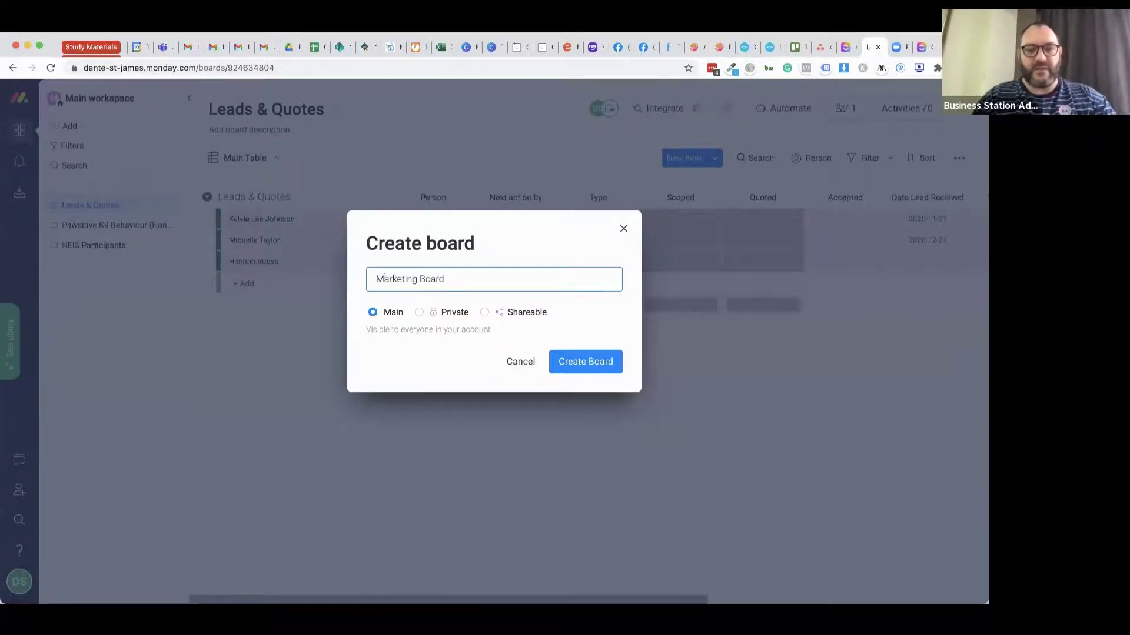
left_click(586, 361)
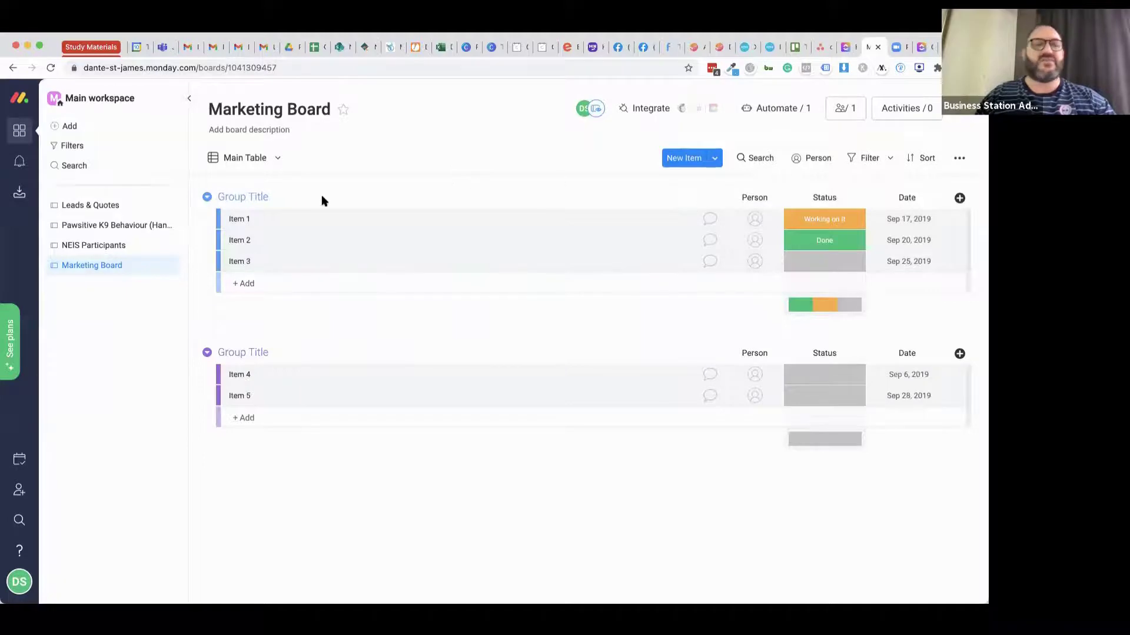
Rename the board's first group "Sales Process" and its second group "Development Process".
left_click(261, 196)
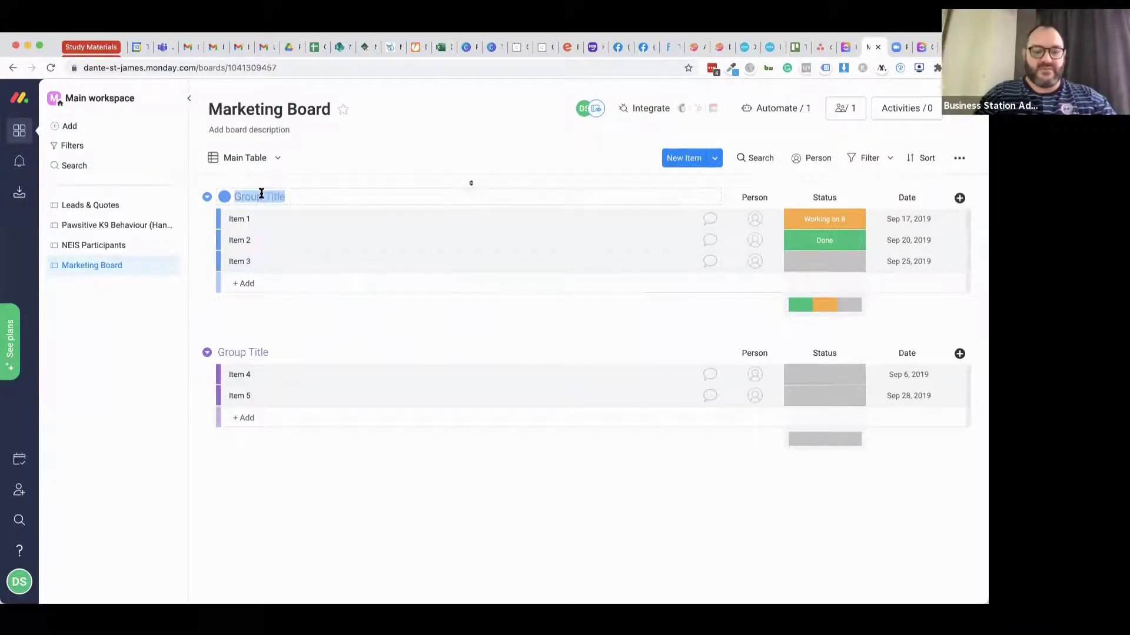
type("Sales Process")
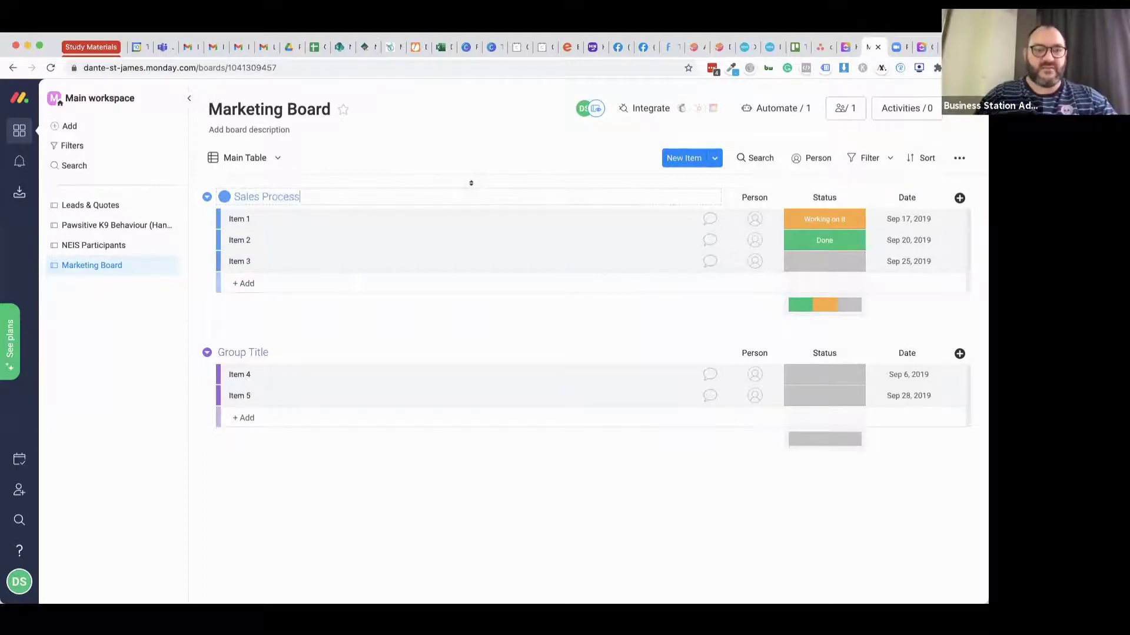
left_click(245, 349)
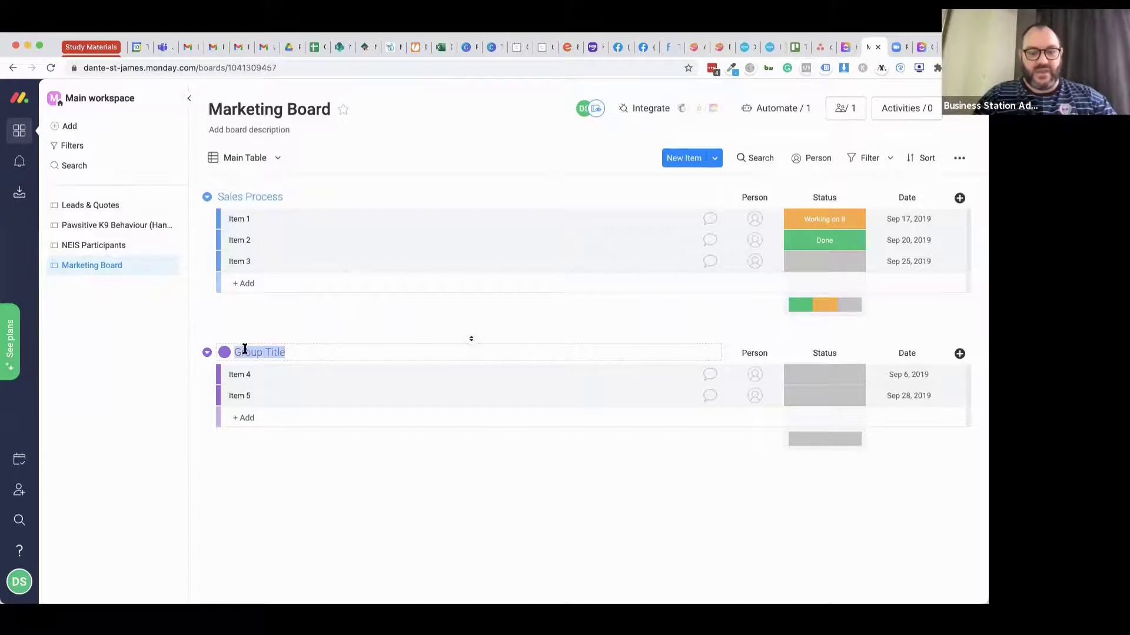
type("Development Process")
key("Return")
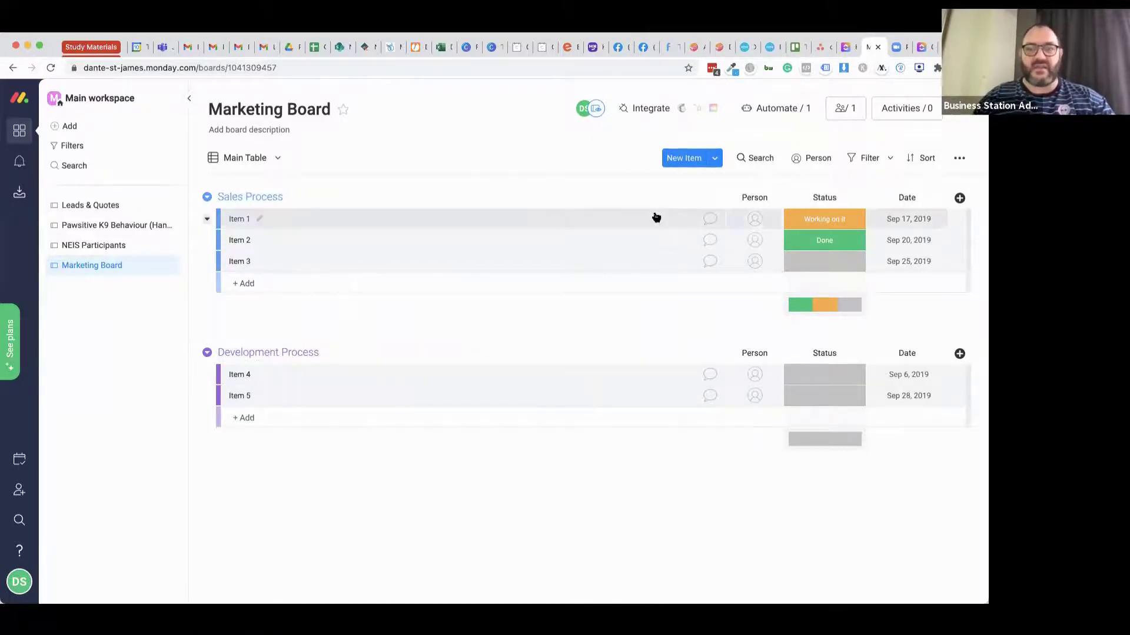
Add a new group to the Marketing Board and name it "Handover Process".
left_click(717, 158)
left_click(733, 185)
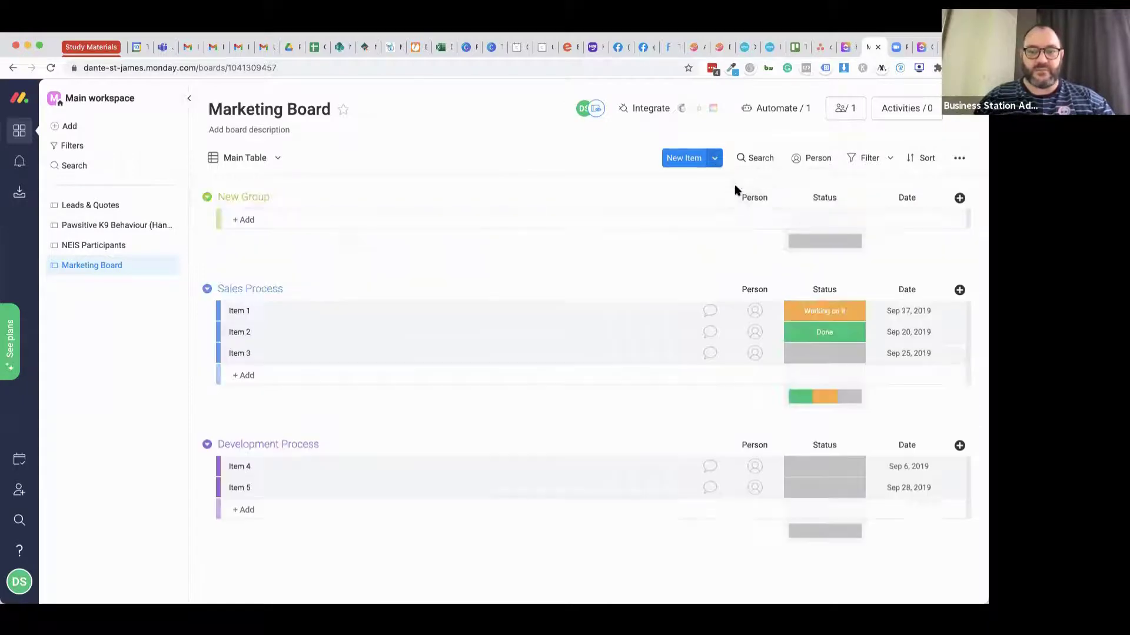
left_click(314, 195)
type("Handover Pro")
key("super+a")
type("Handover Procvee")
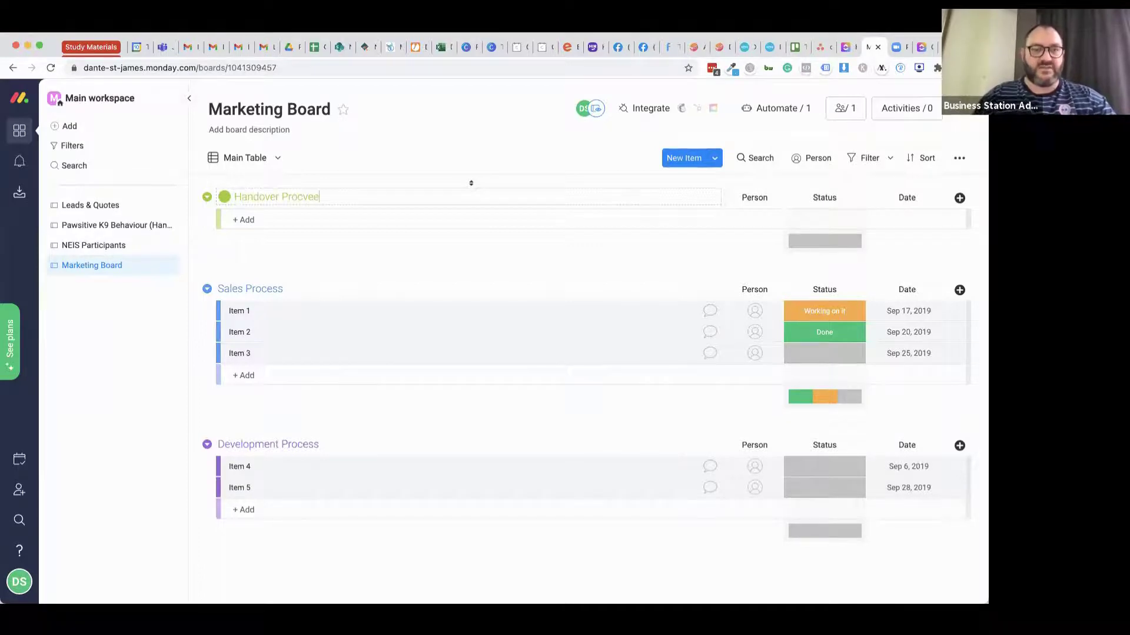
key("Return")
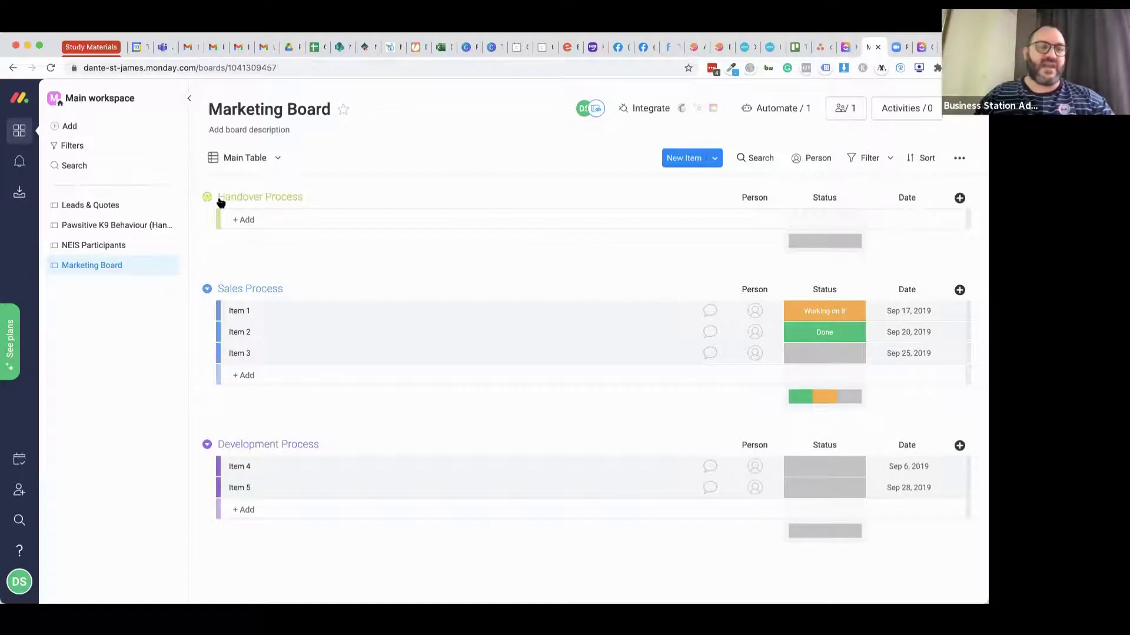
Reorder the groups so Sales Process comes first, Development Process second and Handover Process last.
left_click_drag(226, 197, 247, 510)
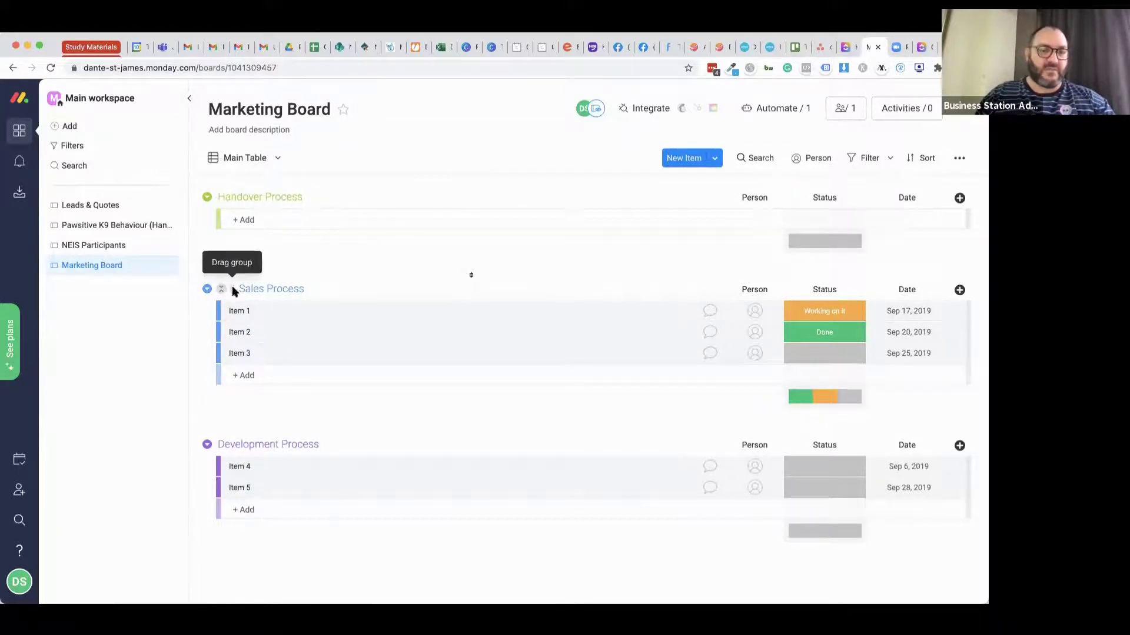
left_click_drag(232, 288, 240, 191)
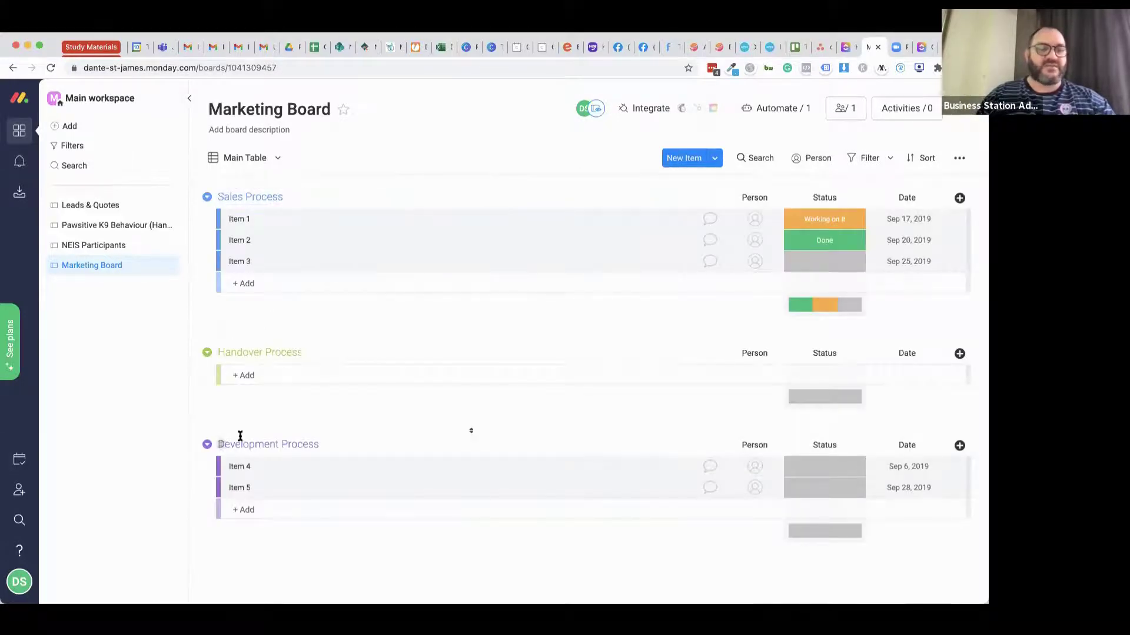
left_click_drag(232, 444, 258, 220)
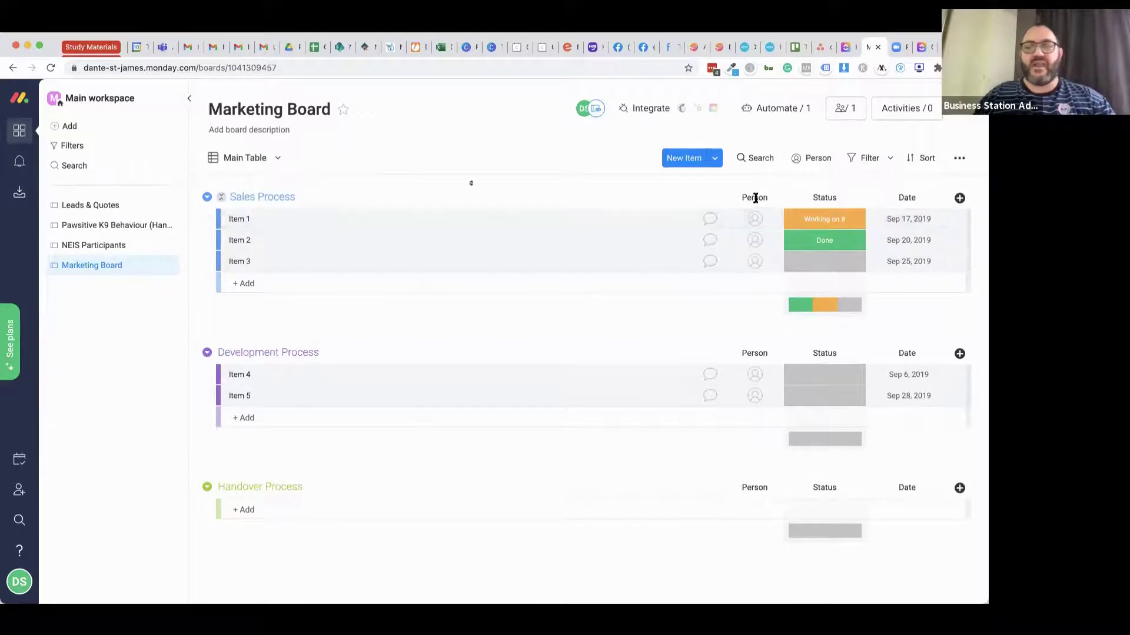
Assign the account owner as the person for Item 1, Item 2 and Item 3 in Sales Process.
left_click(754, 219)
left_click(767, 261)
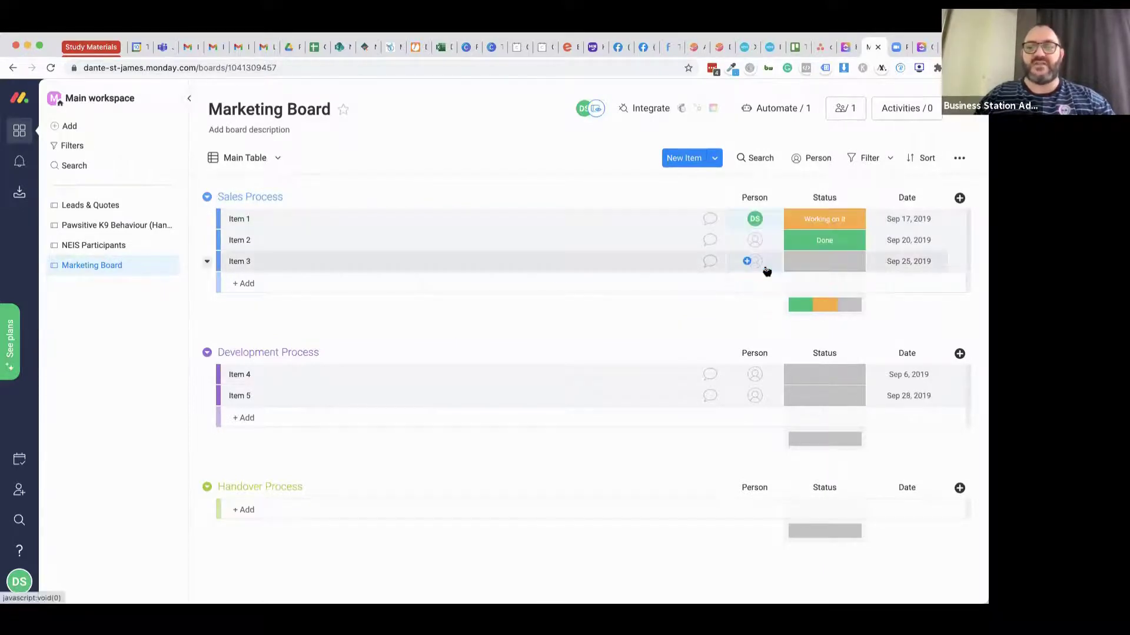
left_click(756, 245)
left_click(759, 281)
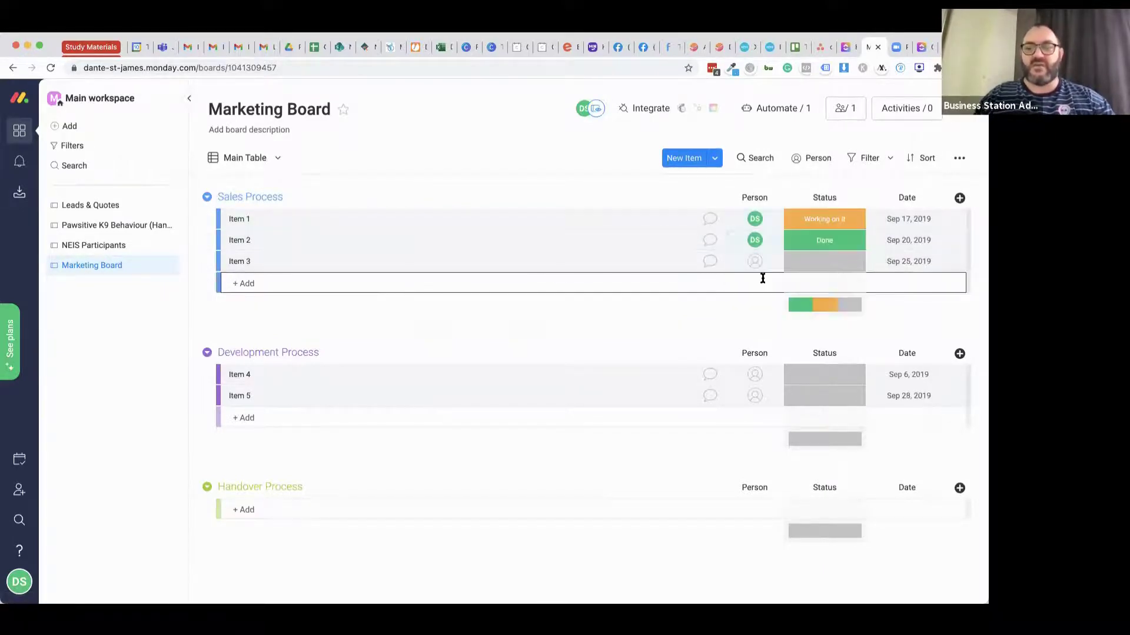
left_click(753, 260)
left_click(769, 303)
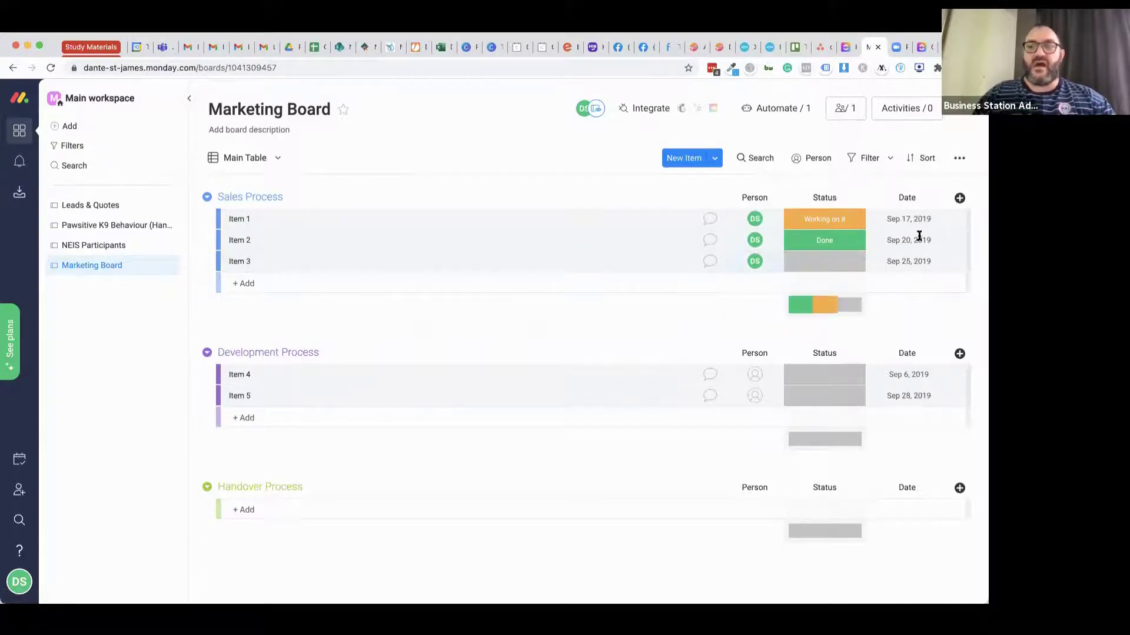
Add a pink status label named "With client" to the Marketing Board's Status column.
left_click(809, 222)
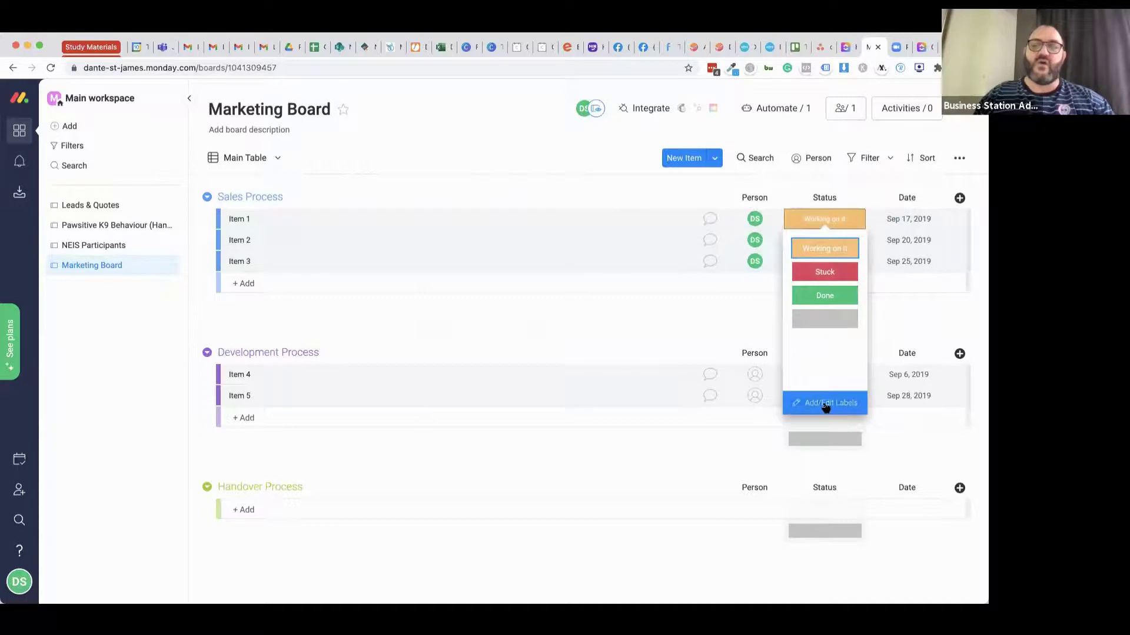
left_click(827, 403)
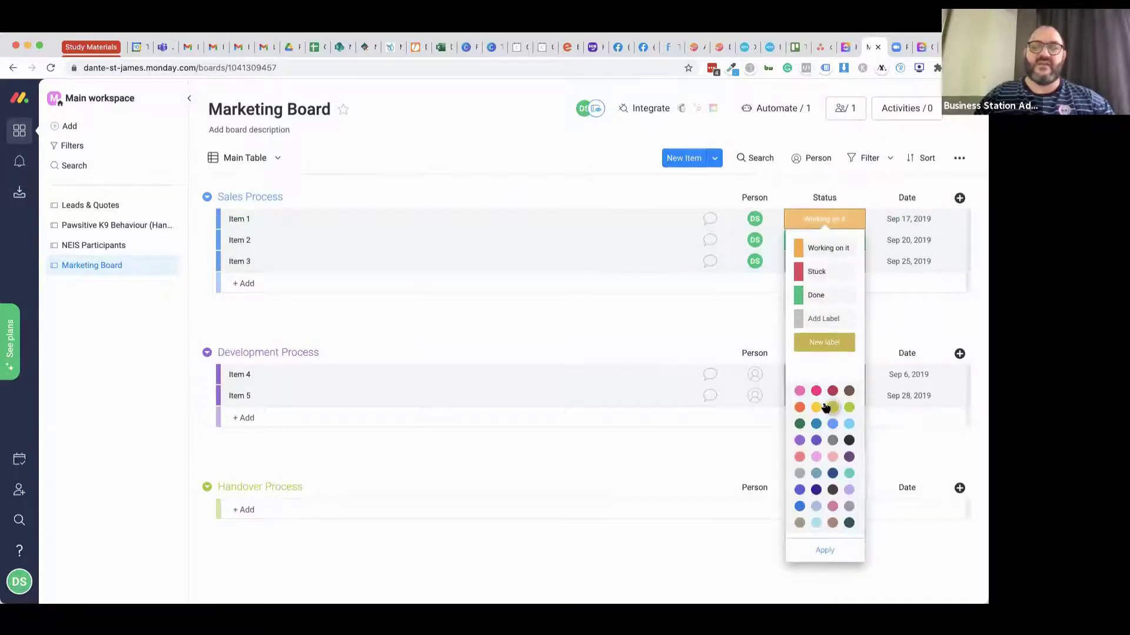
left_click(833, 457)
left_click(827, 344)
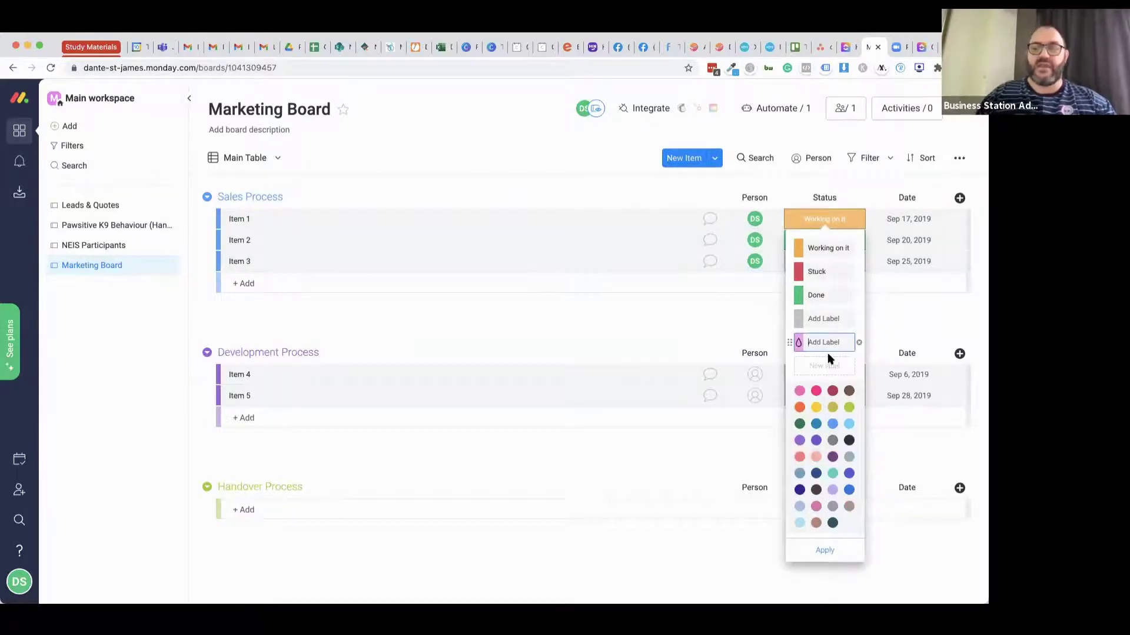
type("With client")
key("Return")
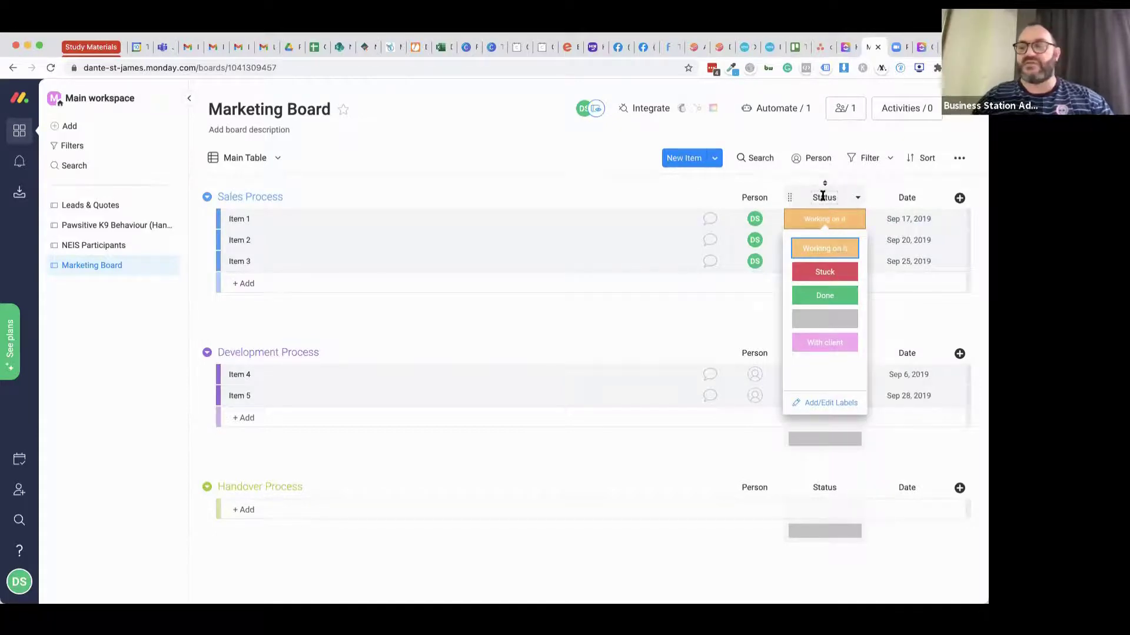
Set the status of Item 1 in Sales Process to "With client".
left_click(825, 345)
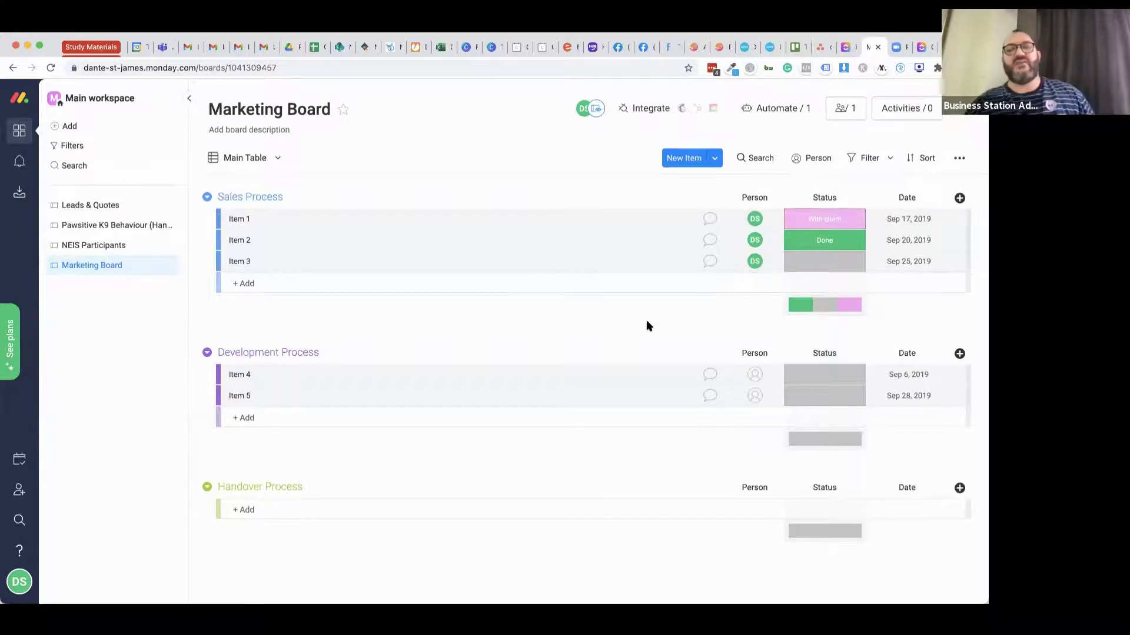
left_click(835, 220)
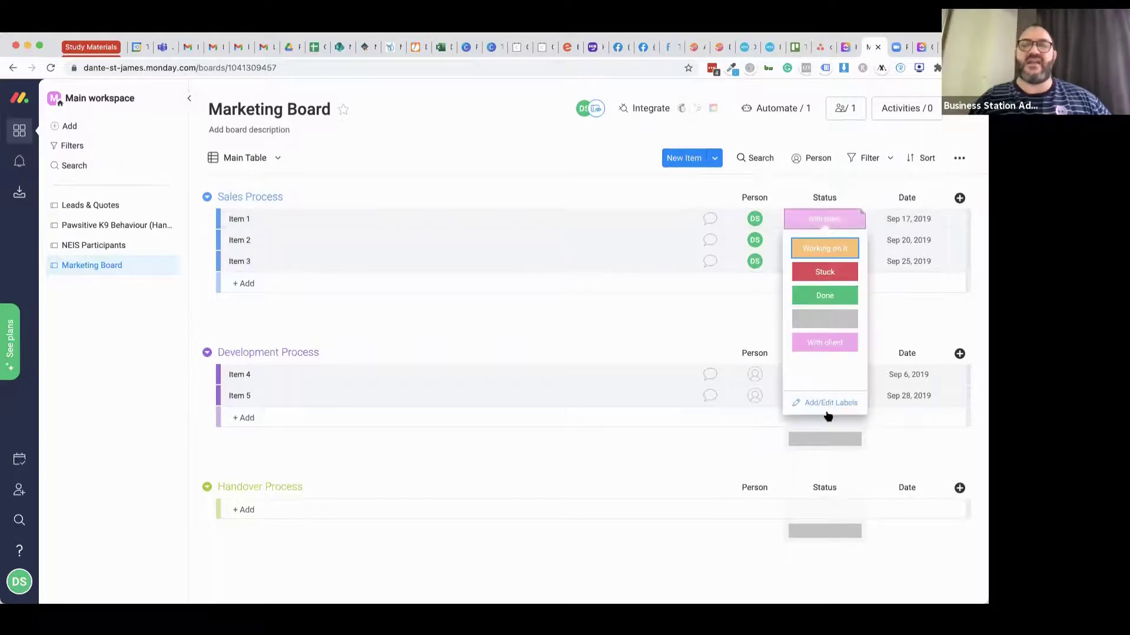
left_click(688, 313)
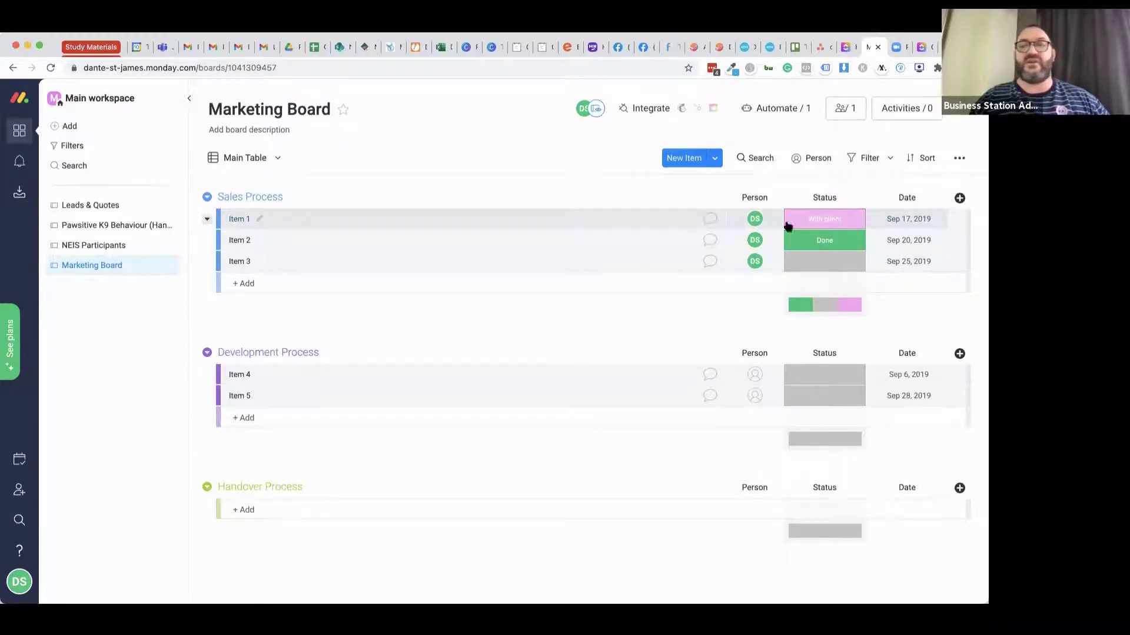
Add a second date column to the Marketing Board and name it "Due".
left_click(959, 198)
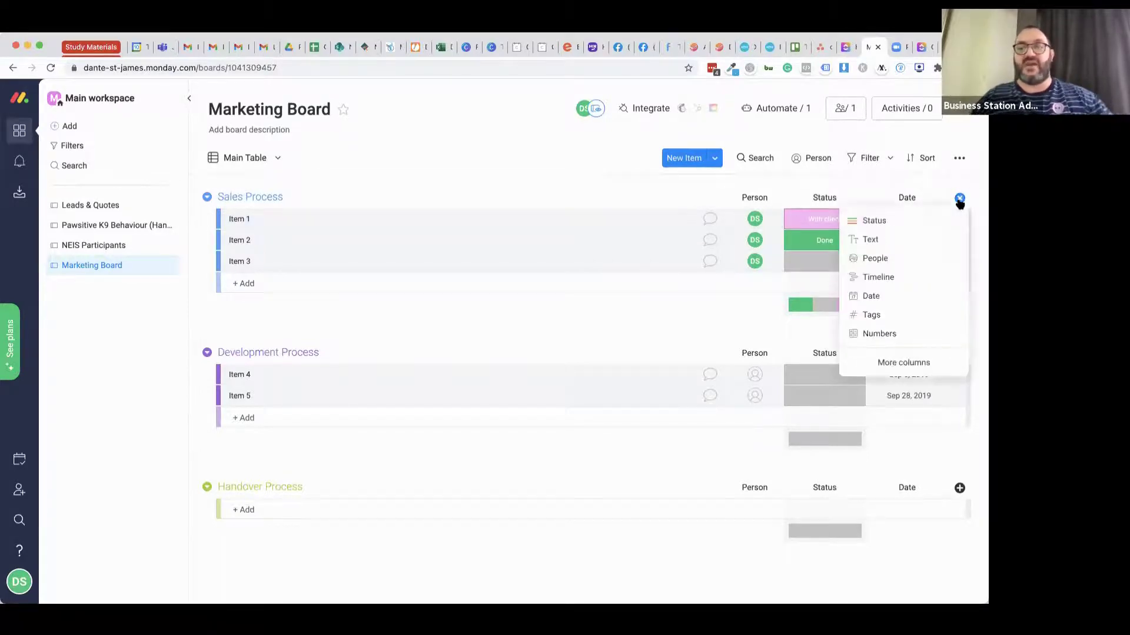
left_click(873, 296)
left_click(905, 198)
double_click(903, 197)
type("Due")
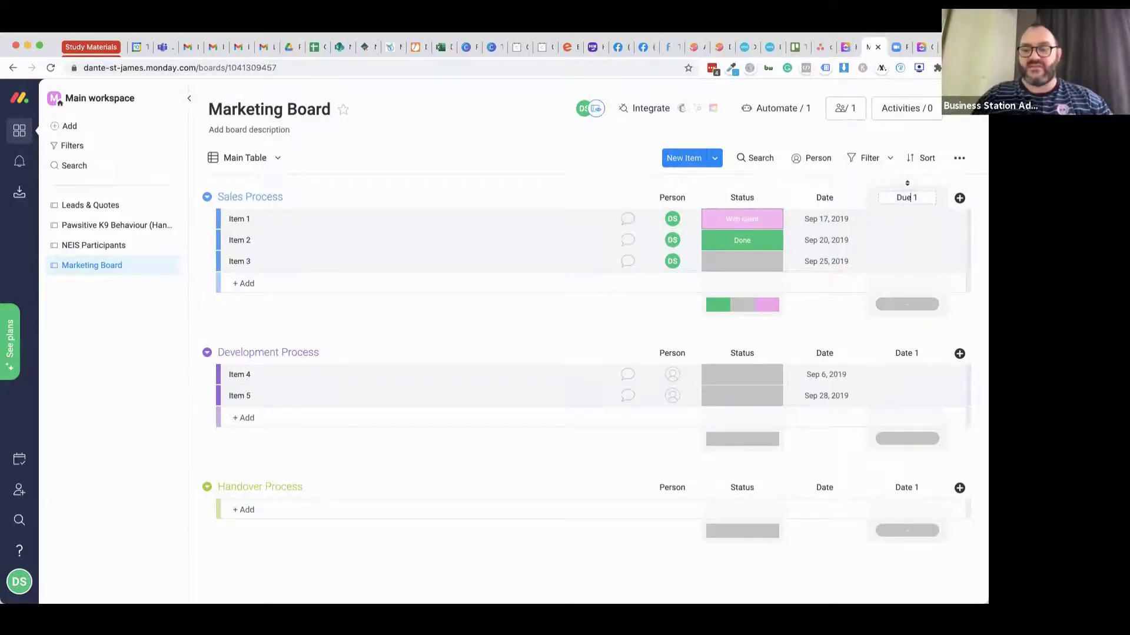
key("Return")
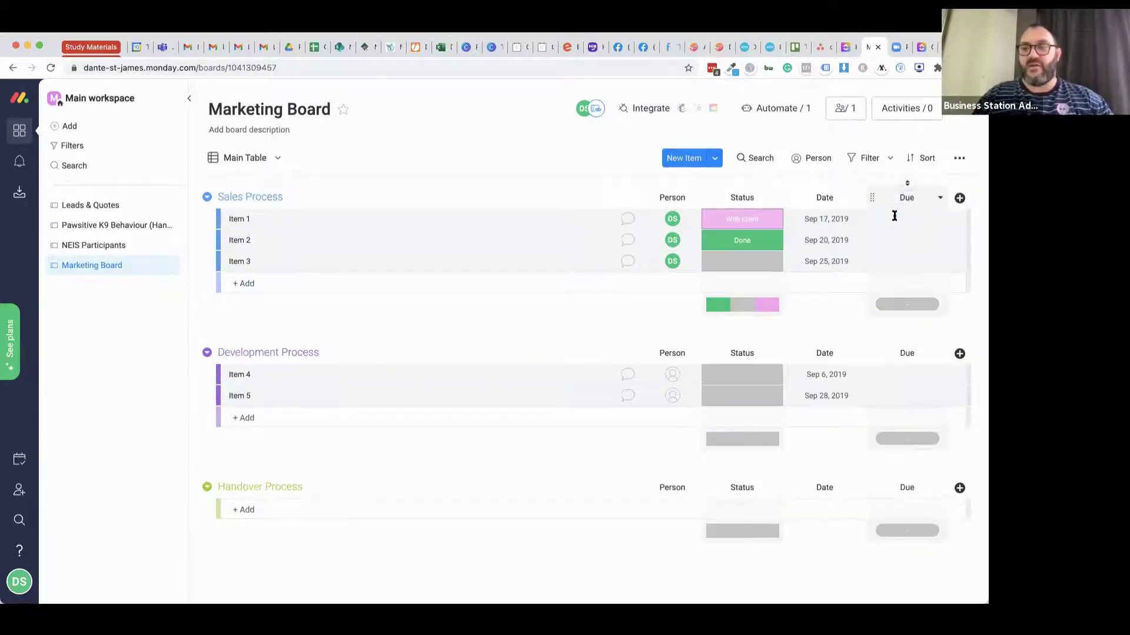
Set the Due date of Item 1 to February 25, 2021 and dismiss the reminder suggestion.
left_click(892, 226)
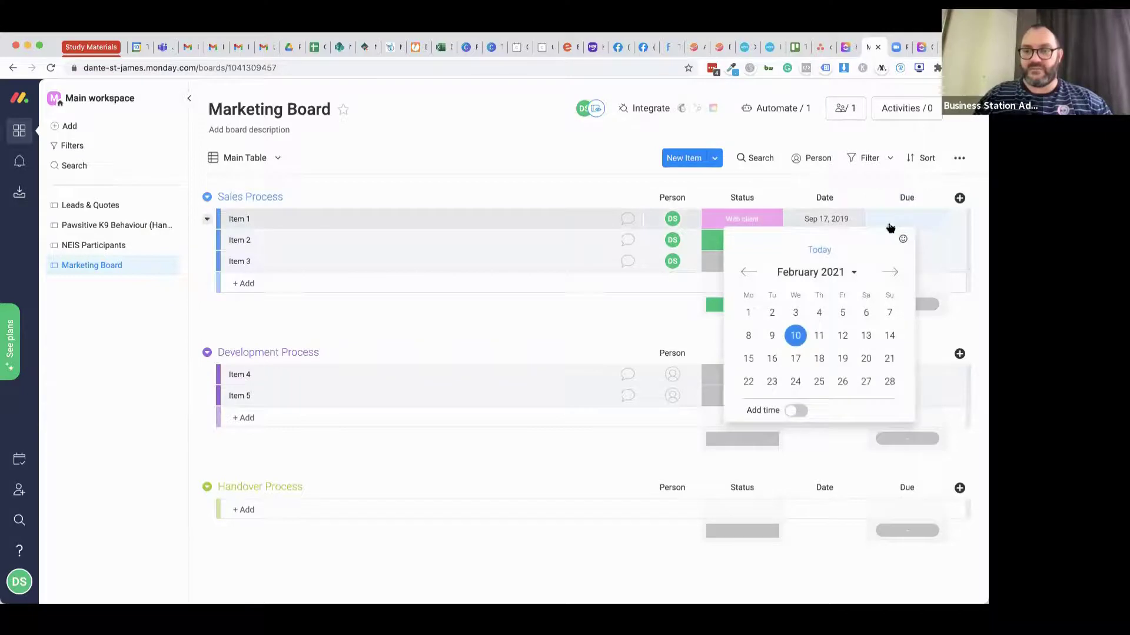
left_click(818, 382)
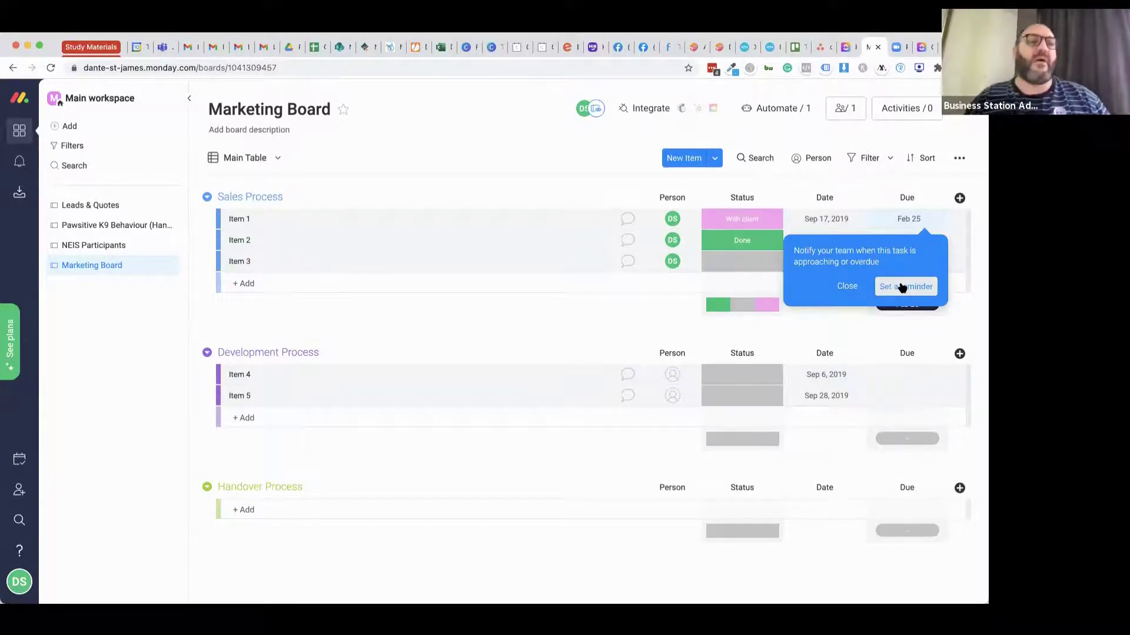
left_click(847, 286)
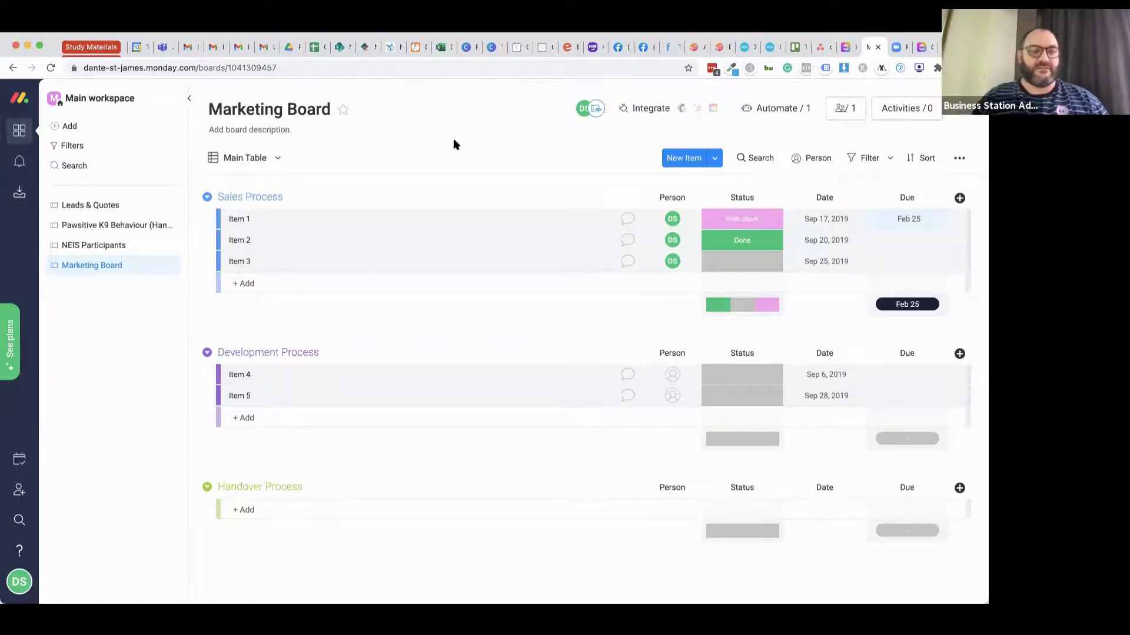
Move Item 1 from the Sales Process group to the Development Process group.
left_click(226, 221)
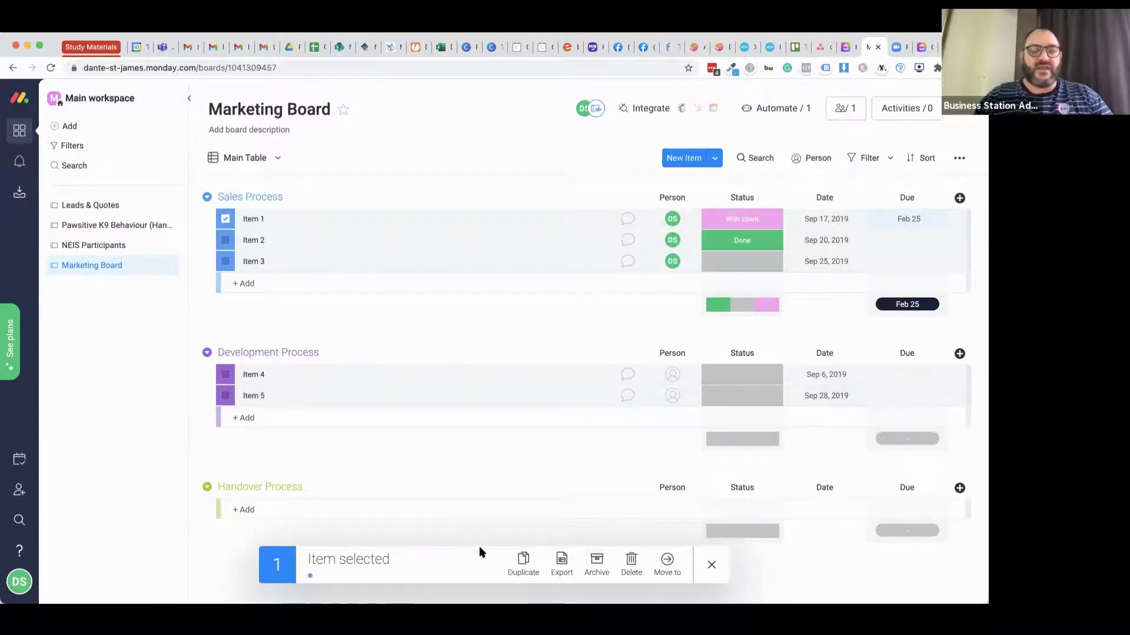
left_click(667, 566)
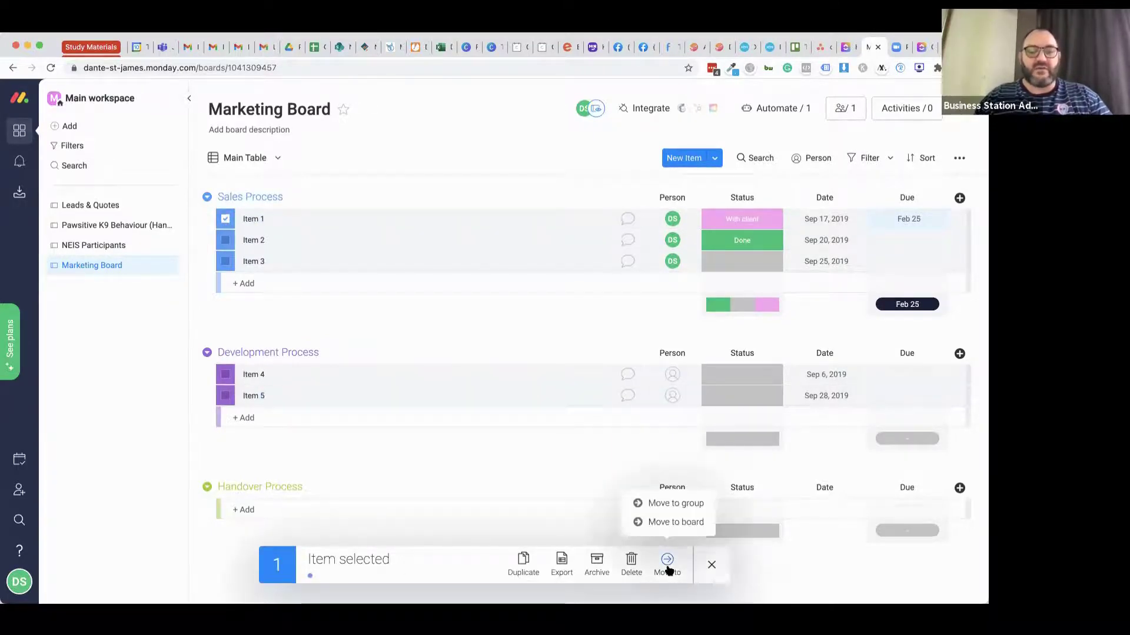
left_click(675, 504)
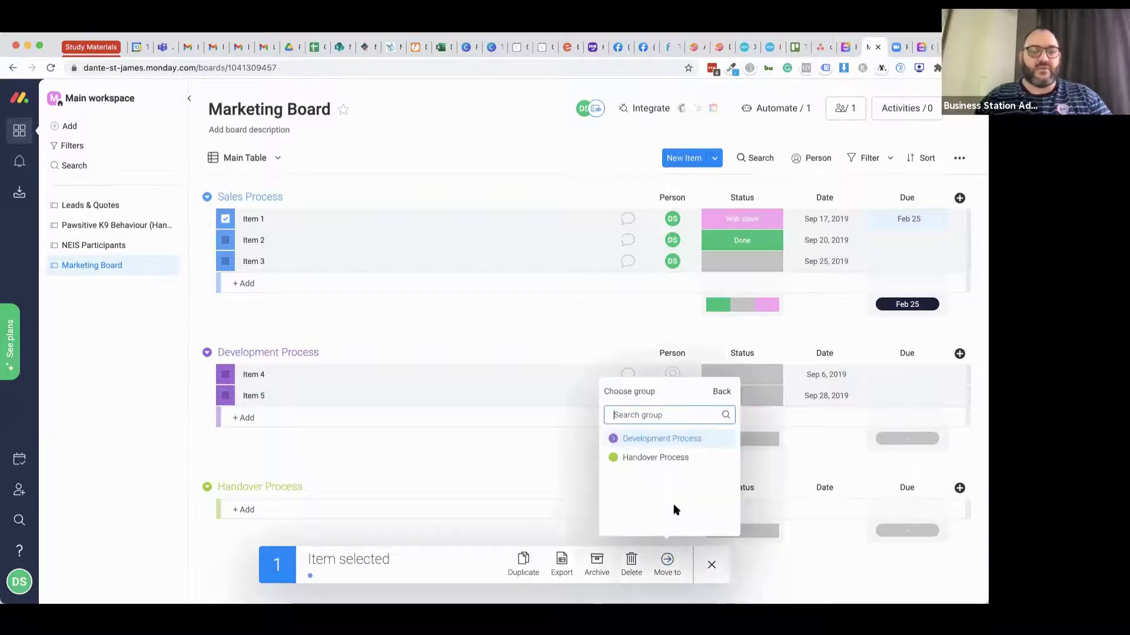
left_click(653, 440)
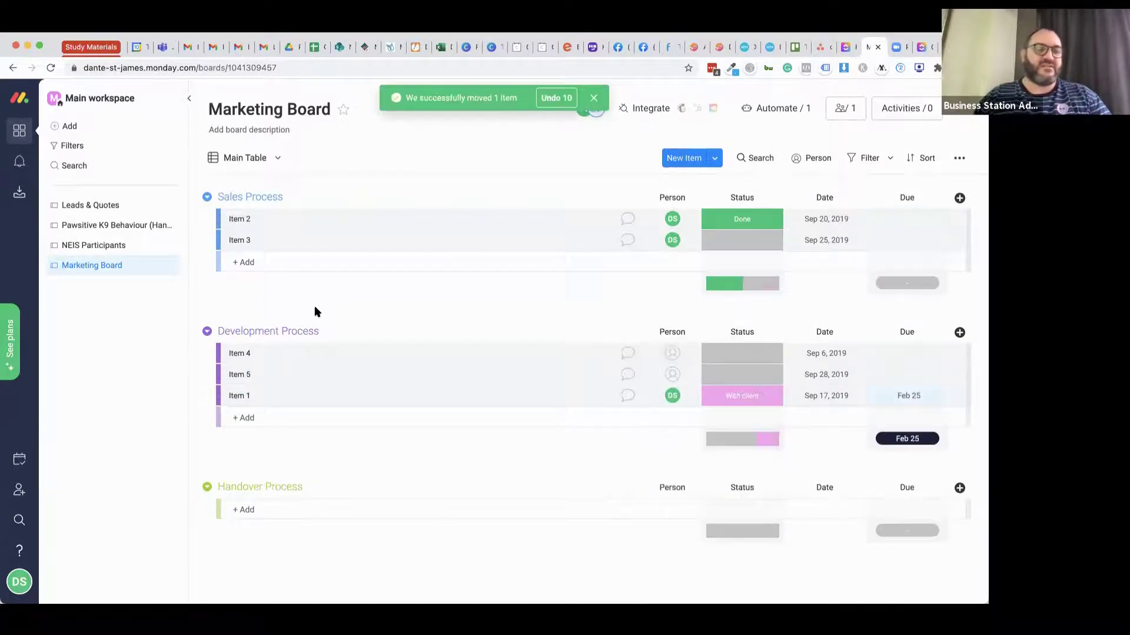
Rename Item 1 in Development Process as "Alex's Wardrobes Marketing" and close its details.
left_click(239, 396)
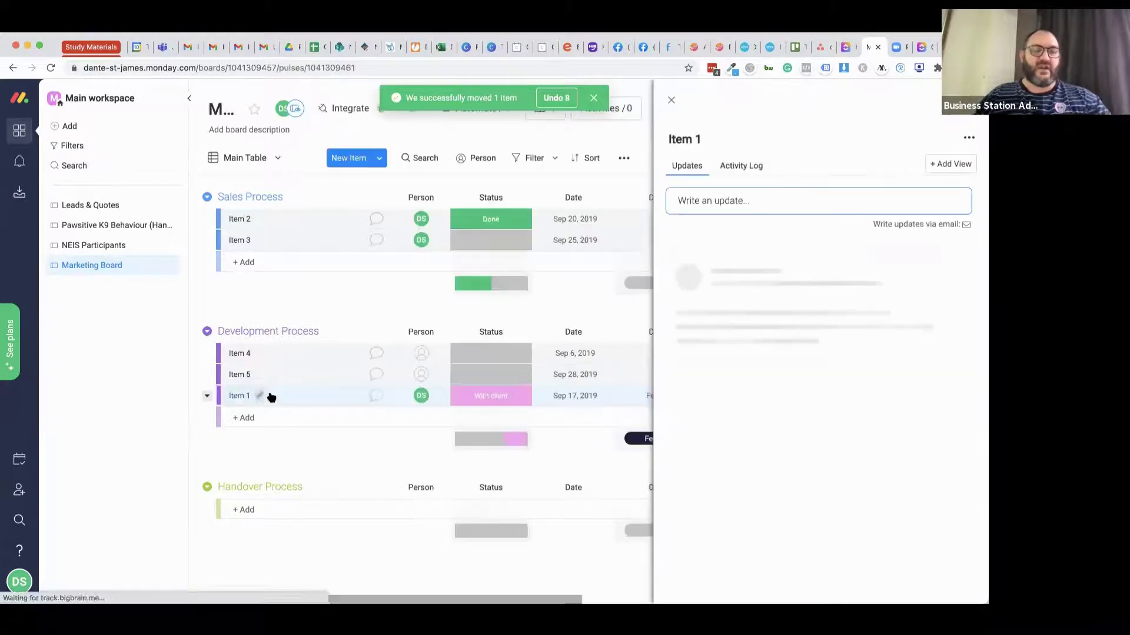
left_click(687, 139)
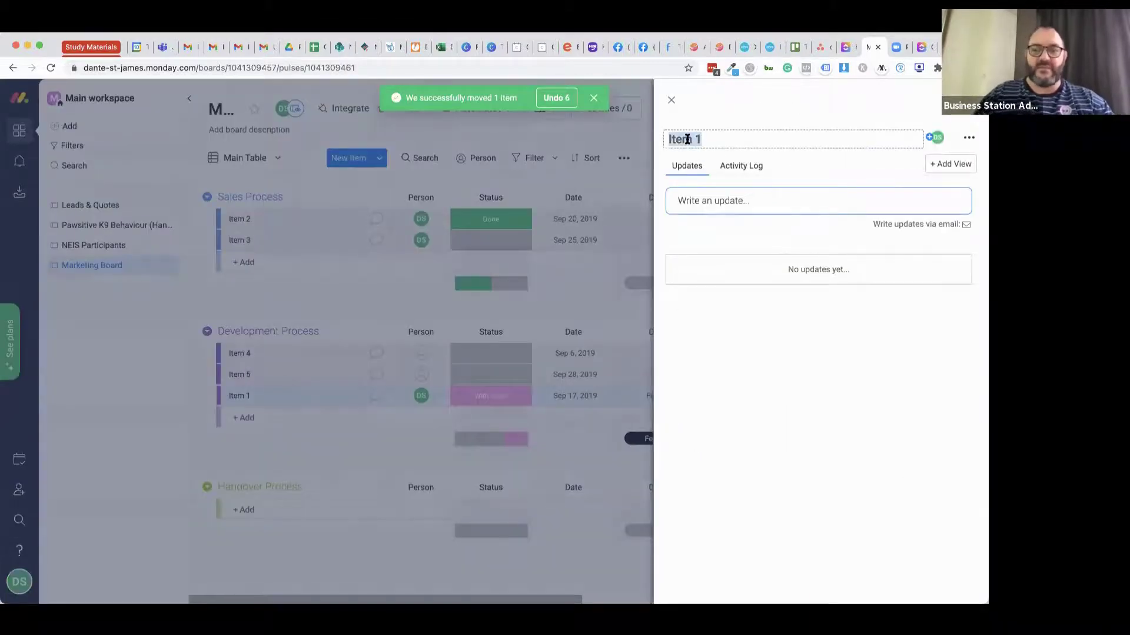
type("Alex's W")
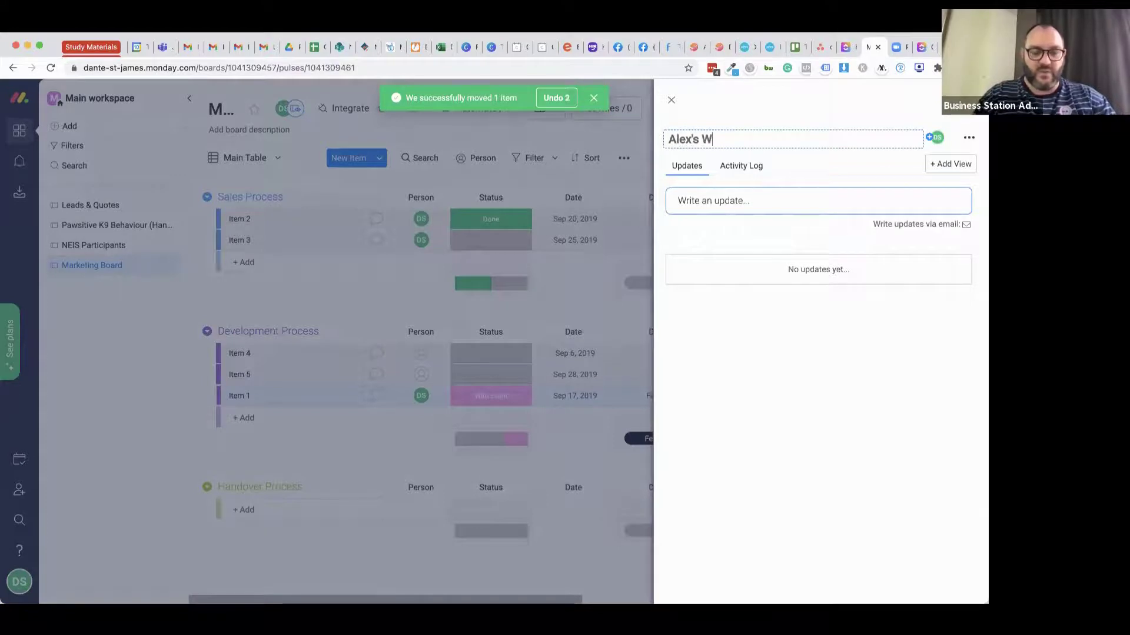
type("ardrobes markerin")
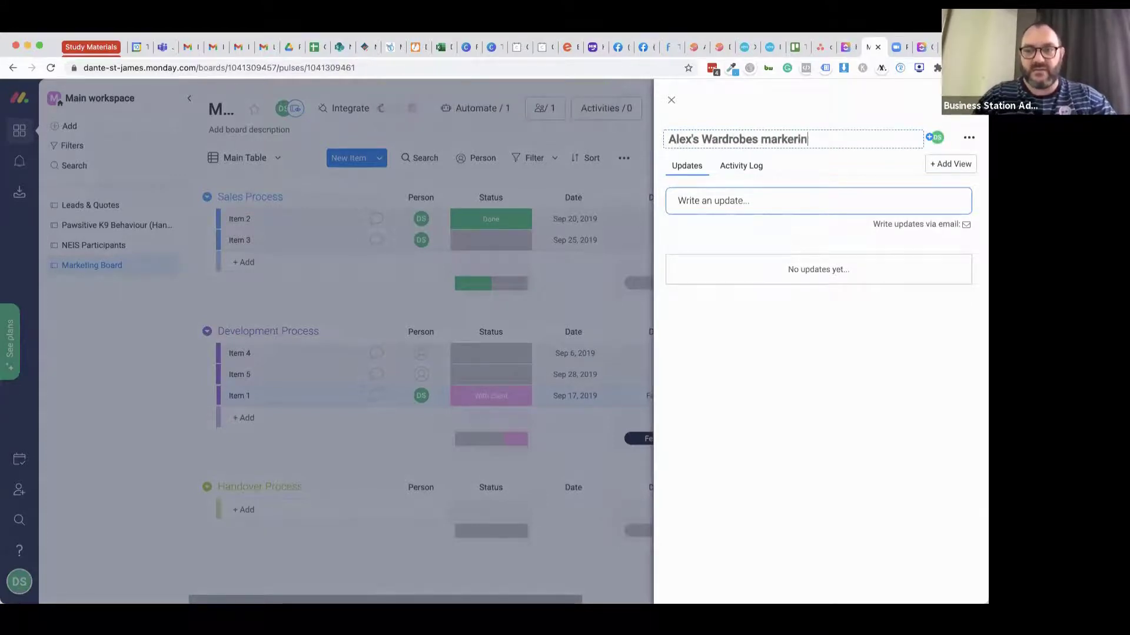
key("BackSpace")
key("BackSpace")
key("BackSpace")
key("BackSpace")
type("MNarketin")
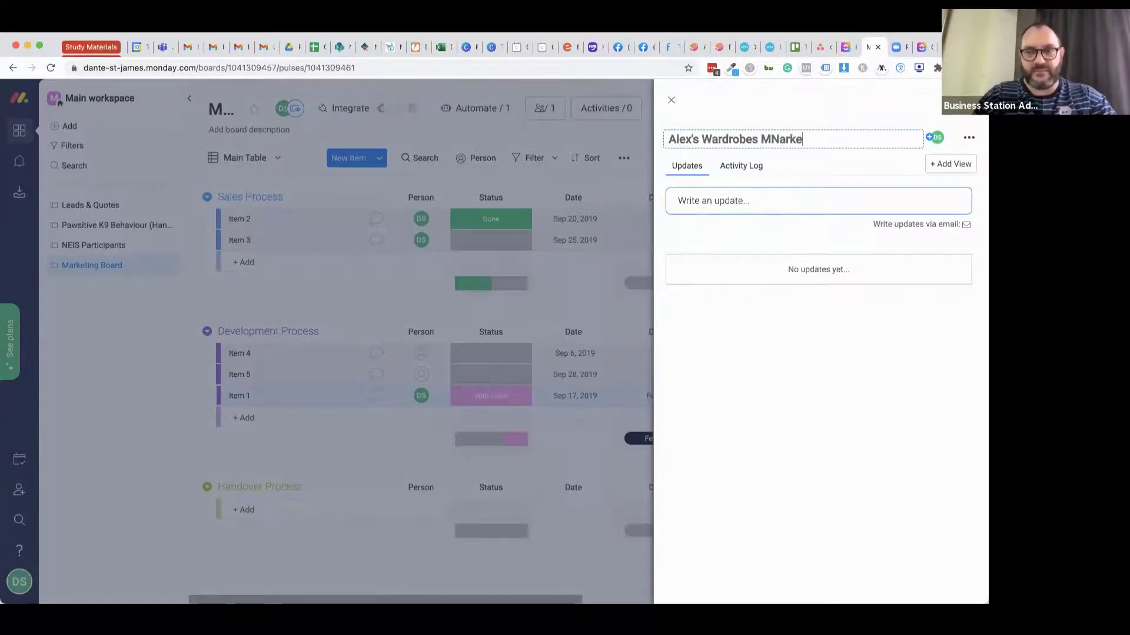
key("BackSpace")
key("BackSpace")
key("BackSpace")
key("BackSpace")
type("keting")
key("Return")
left_click(671, 101)
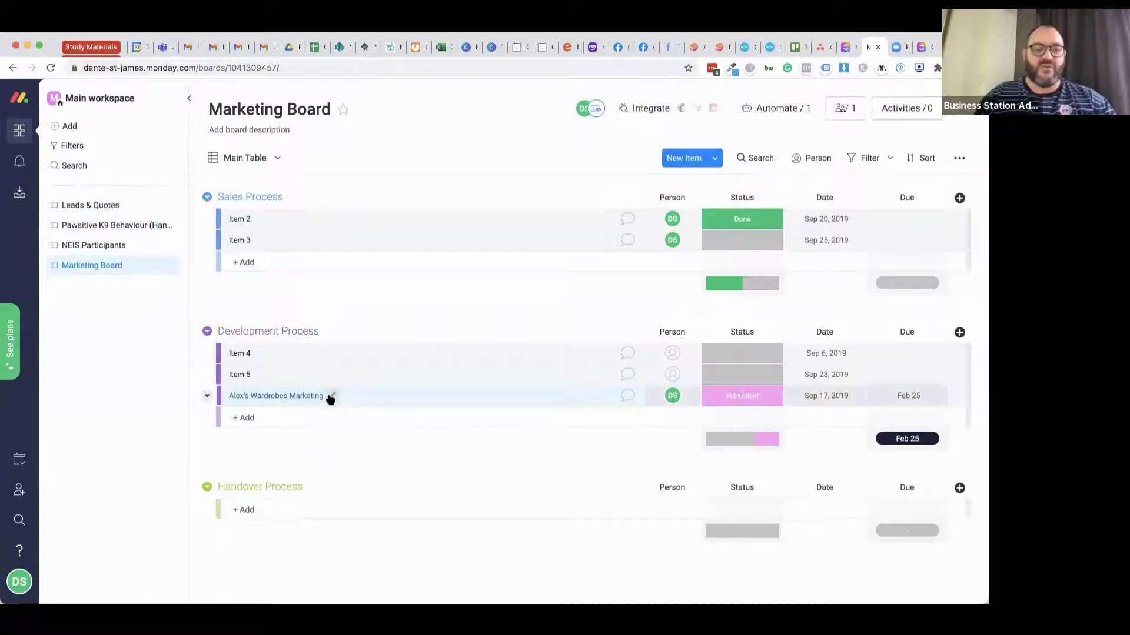
Move Alex's Wardrobes Marketing to Handover Process and from there to the end of Sales Process, and show its status options.
left_click_drag(206, 400, 295, 497)
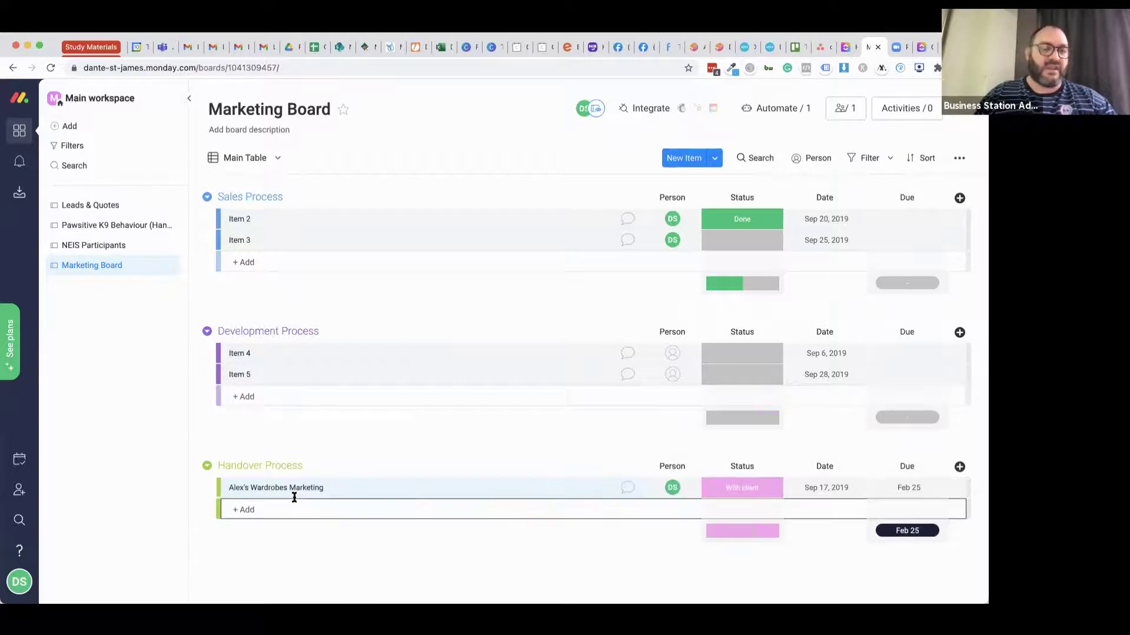
left_click_drag(206, 488, 208, 269)
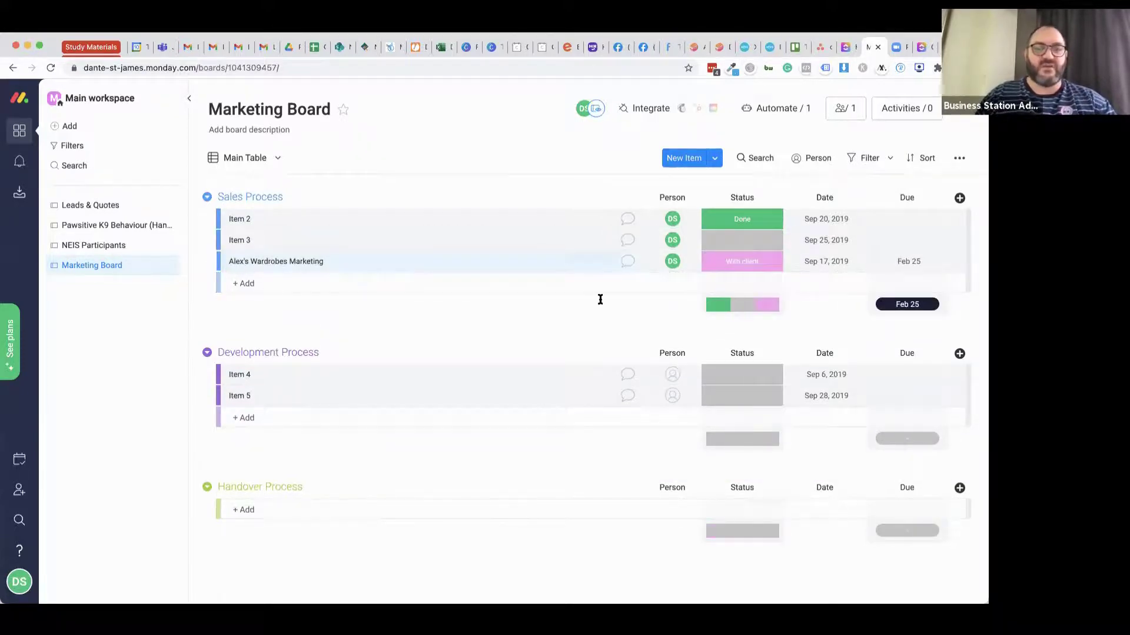
left_click(744, 262)
left_click(563, 182)
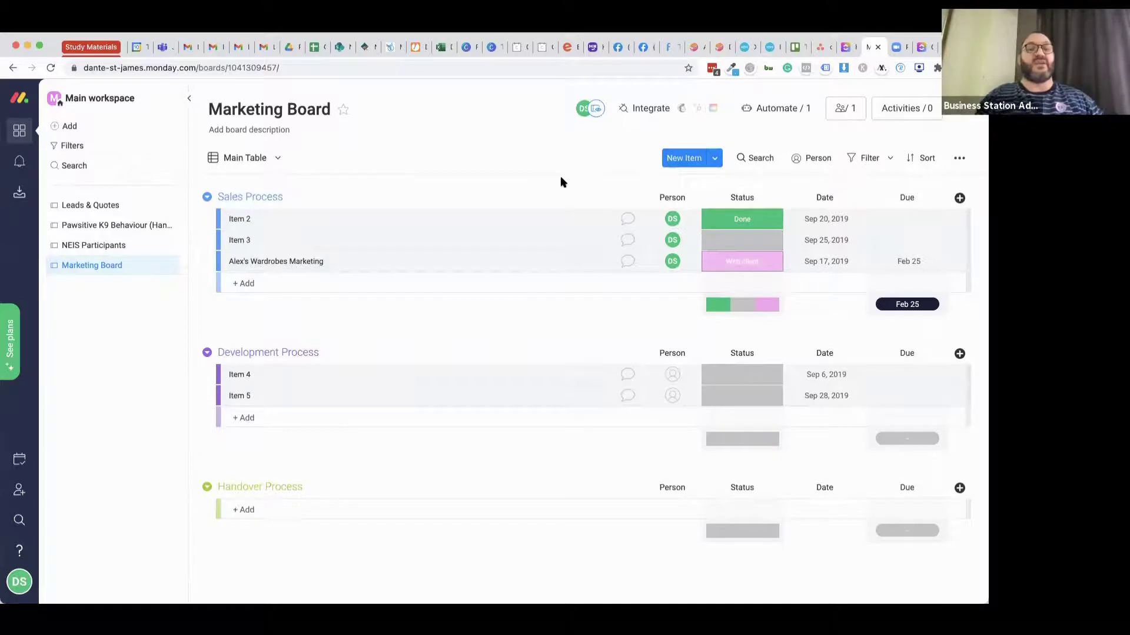
left_click(726, 266)
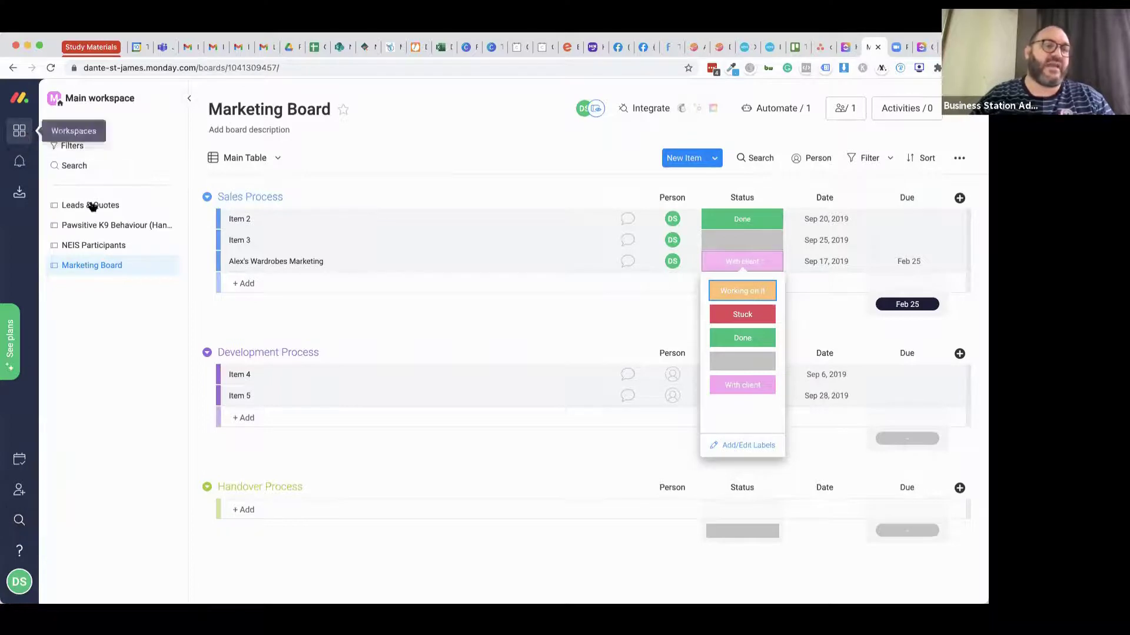
From the Pawsitive K9 Behaviour board, search everything for "alex" and open the Alex's Wardrobes Marketing item.
left_click(91, 227)
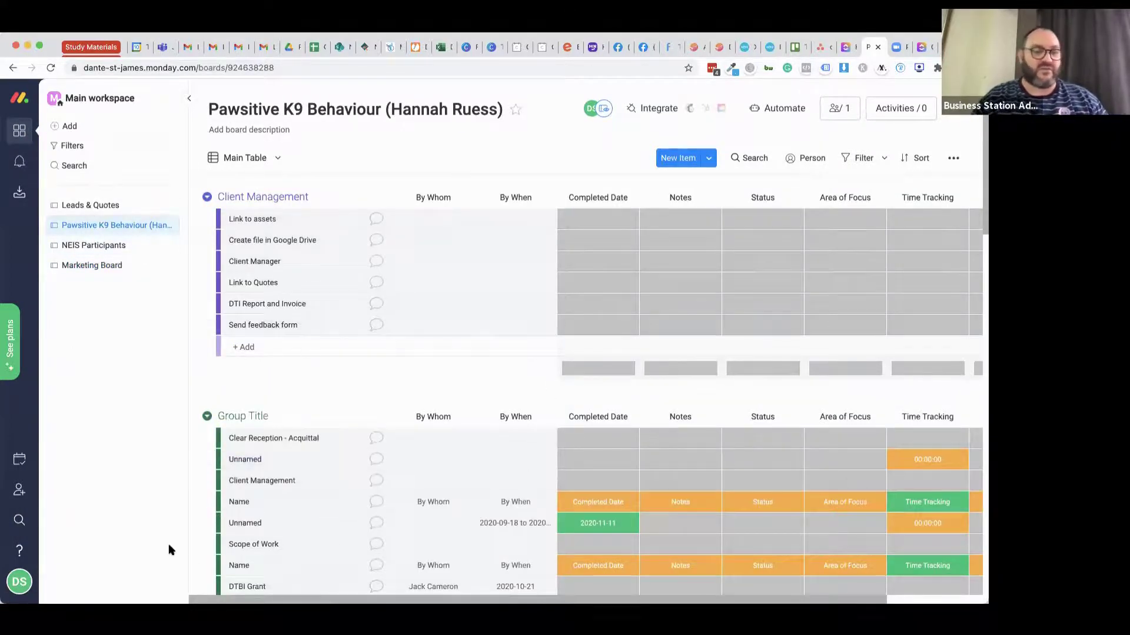
left_click(19, 522)
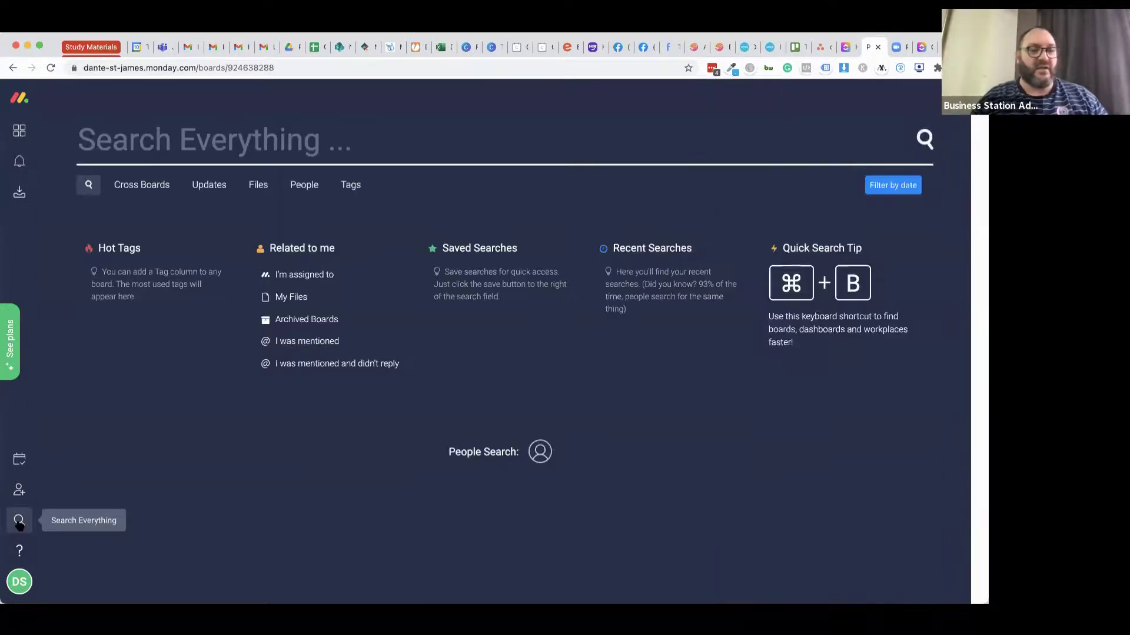
type("alex")
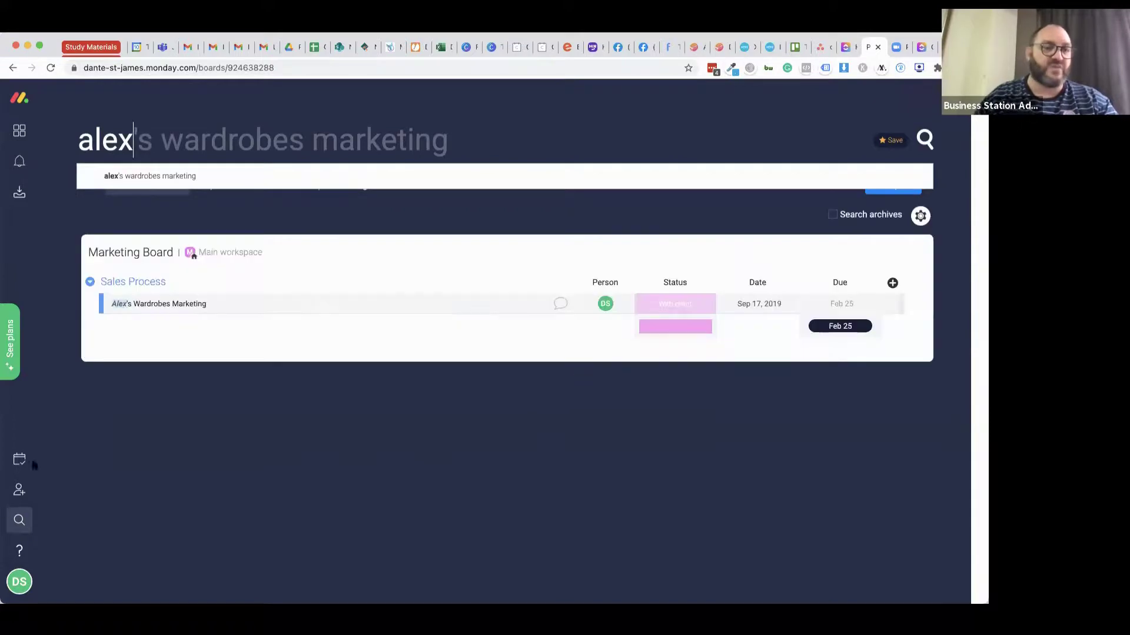
left_click(154, 303)
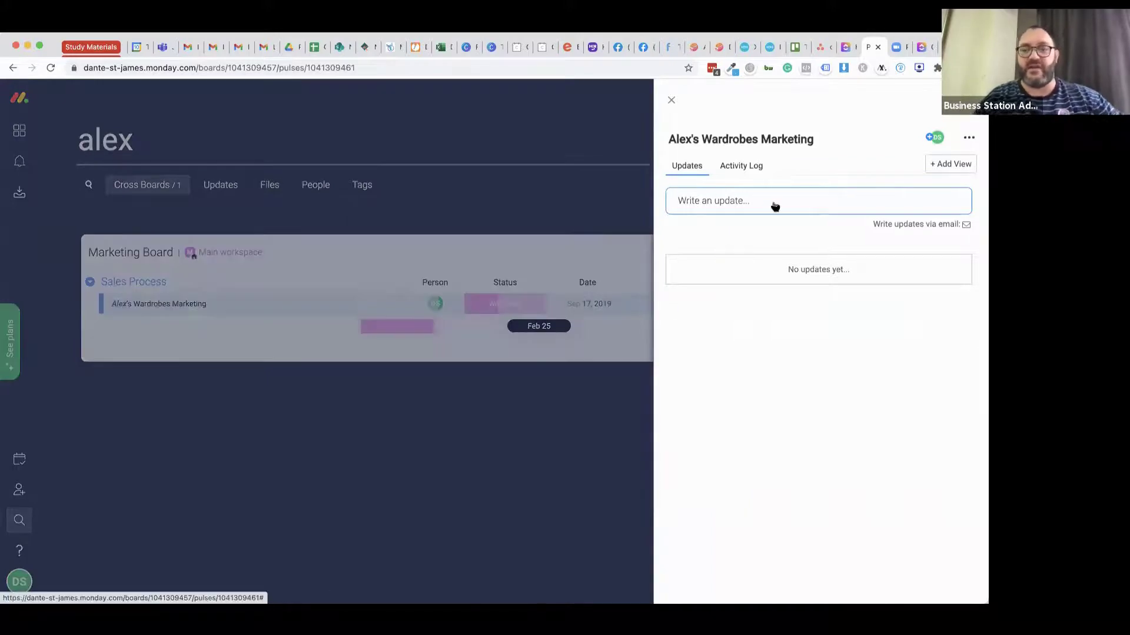
Post the update "Oh yeah this is done" on Alex's Wardrobes Marketing and open a blank new update.
left_click(773, 204)
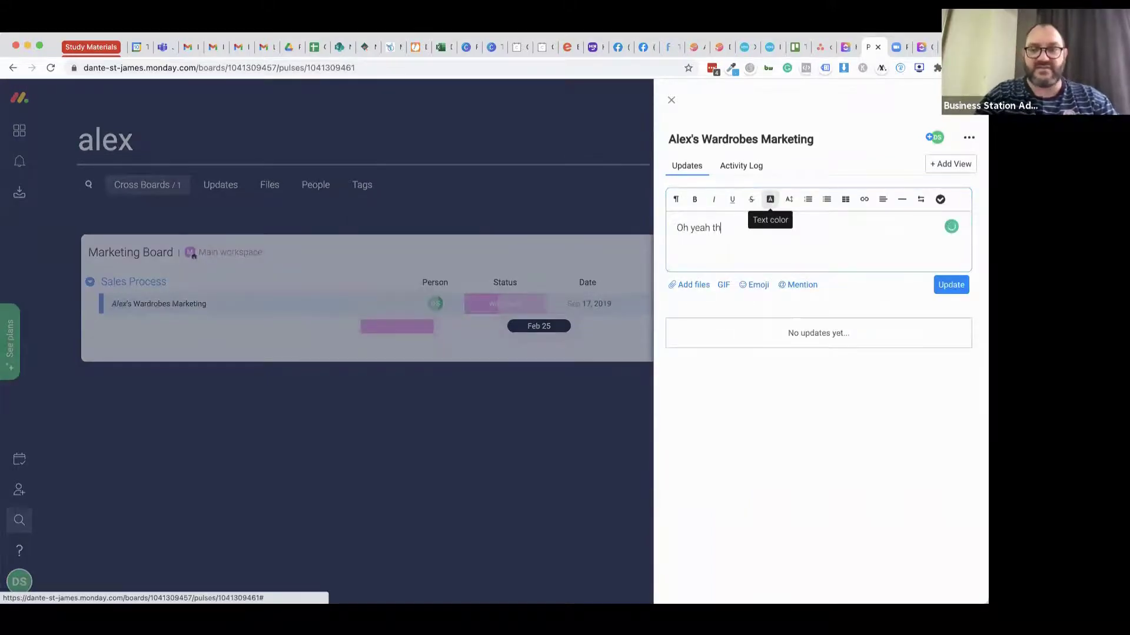
key("BackSpace")
key("BackSpace")
type("ius done done")
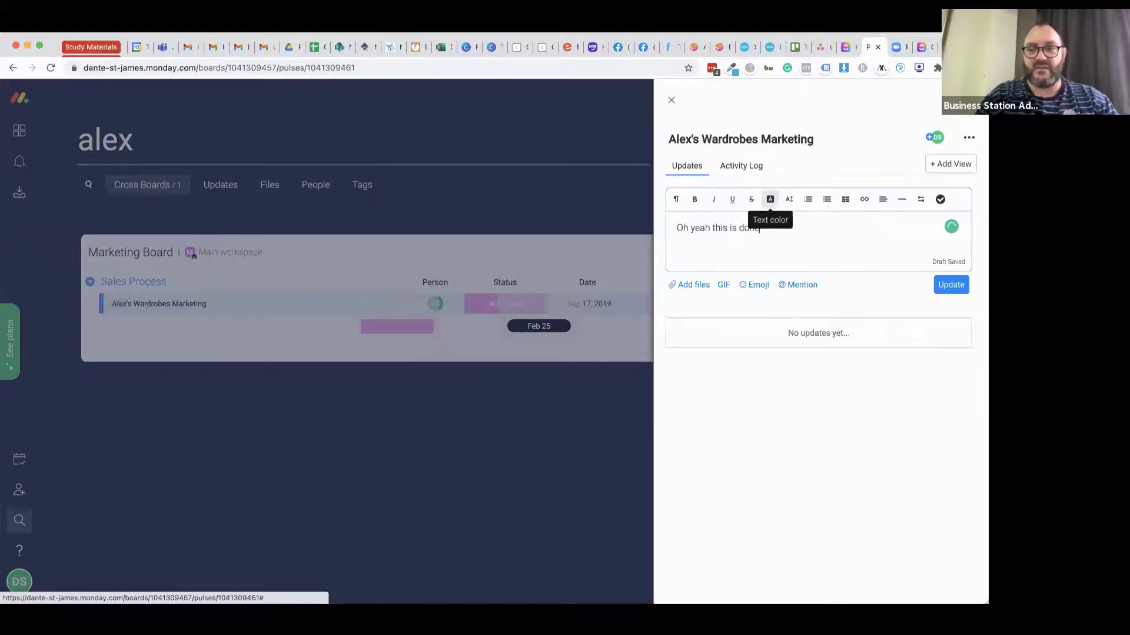
left_click(956, 285)
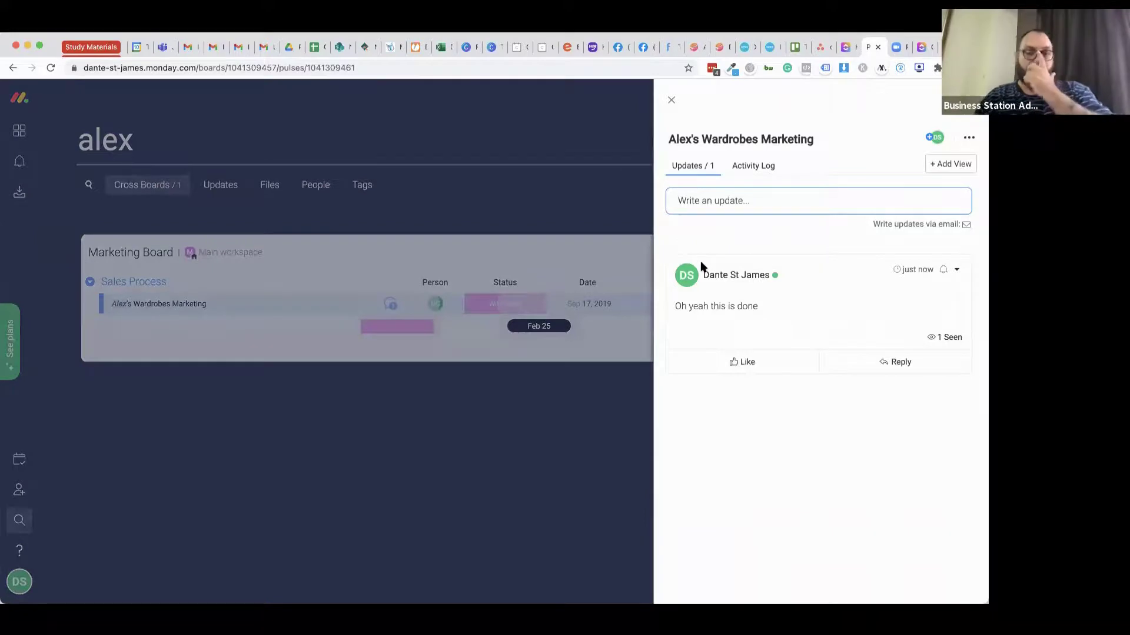
left_click(749, 201)
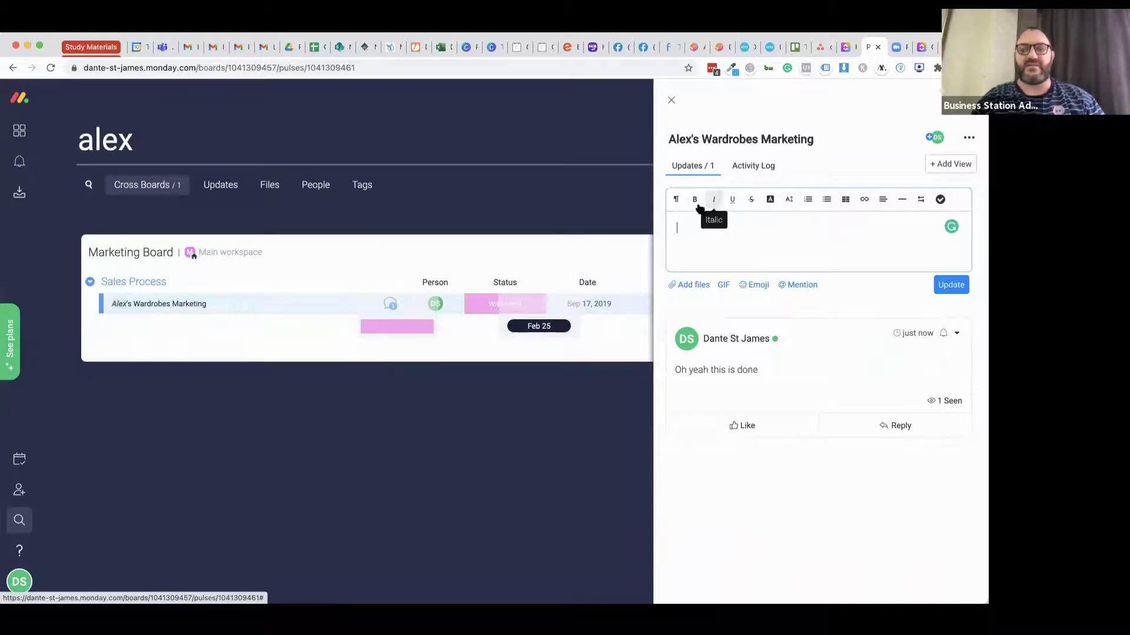
Post a checklist update on Alex's Wardrobes Marketing containing Task 1, Task 2, Task 3 and Task 4.
left_click(941, 201)
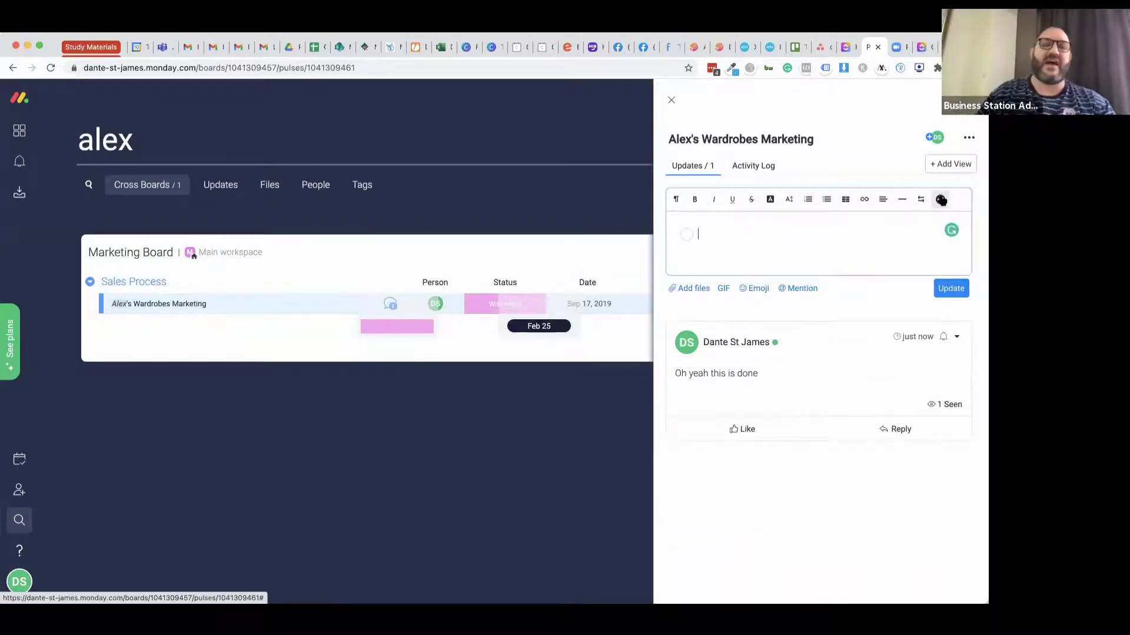
type("Task 1")
key("Return")
type("Task 2")
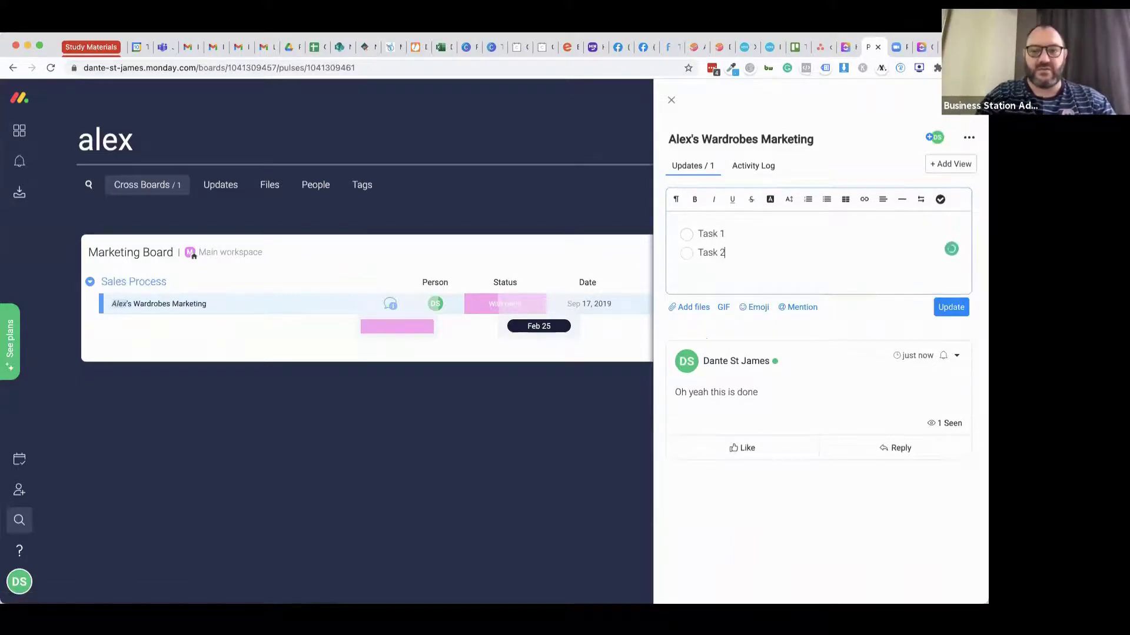
key("Return")
type("Task 23")
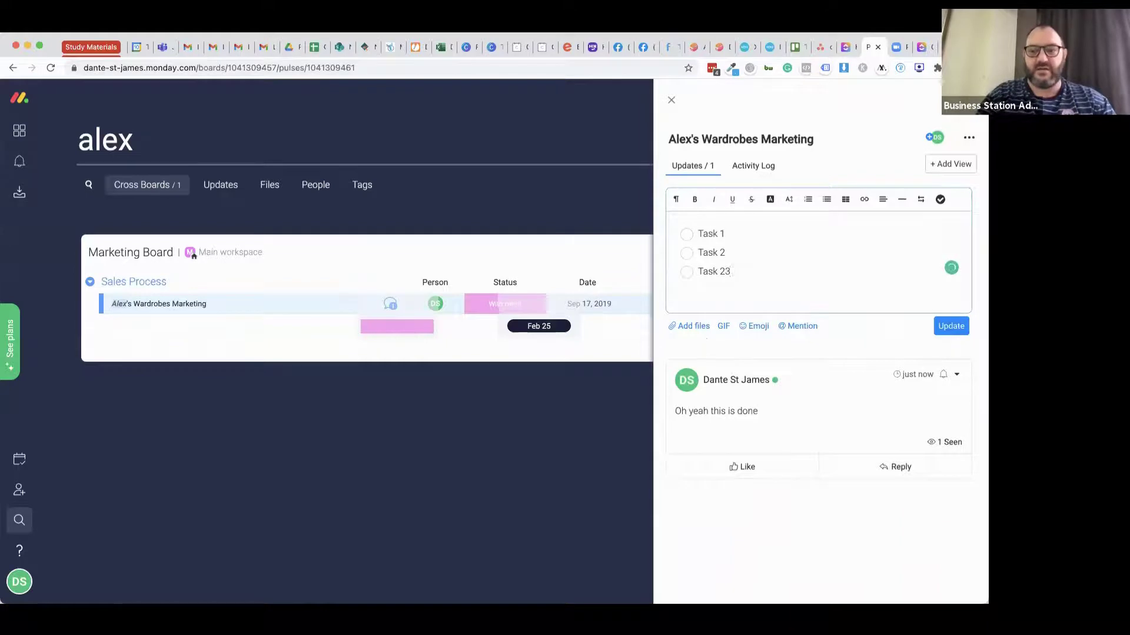
type("3")
key("Return")
type("Task 4")
left_click(935, 347)
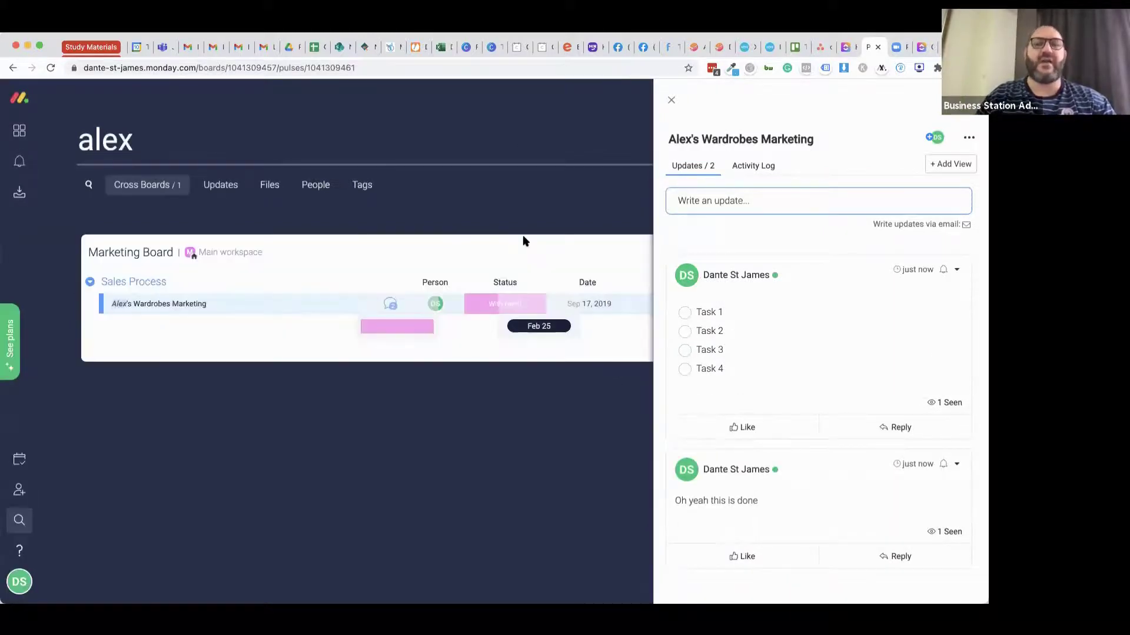
Check off Task 1 in the posted checklist, then close and reopen the item's updates from the search results.
left_click(686, 314)
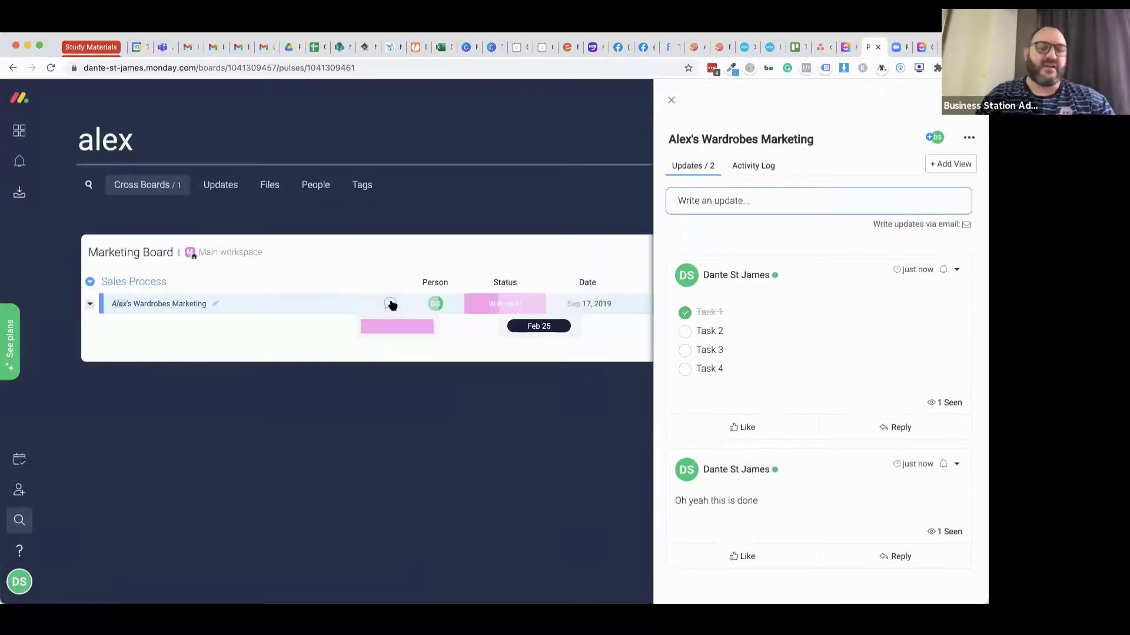
left_click(672, 100)
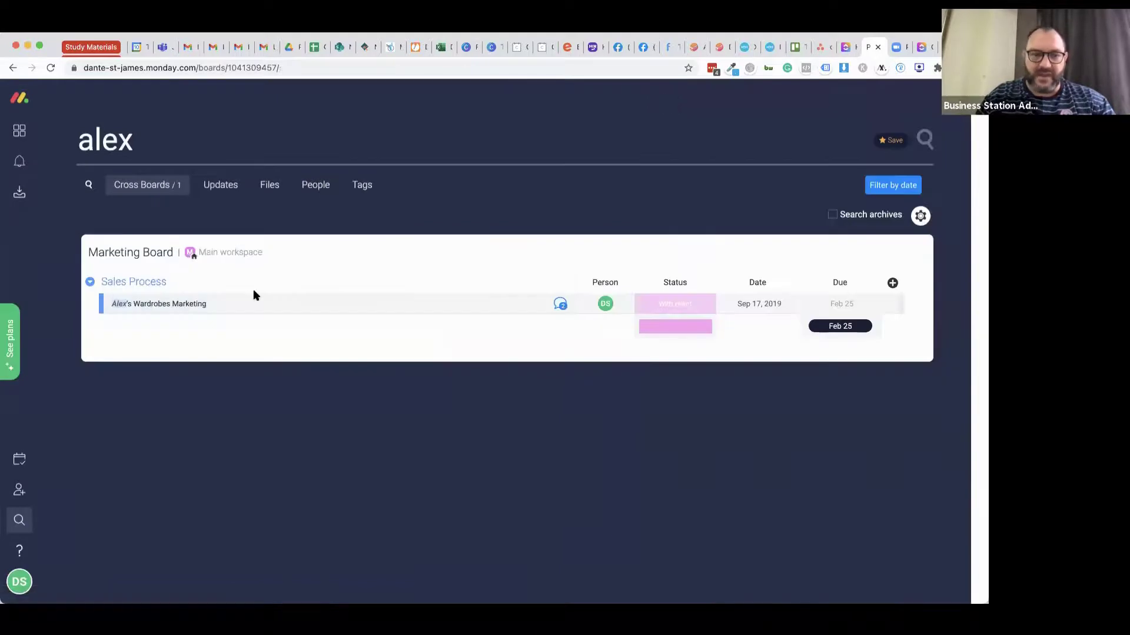
left_click(560, 305)
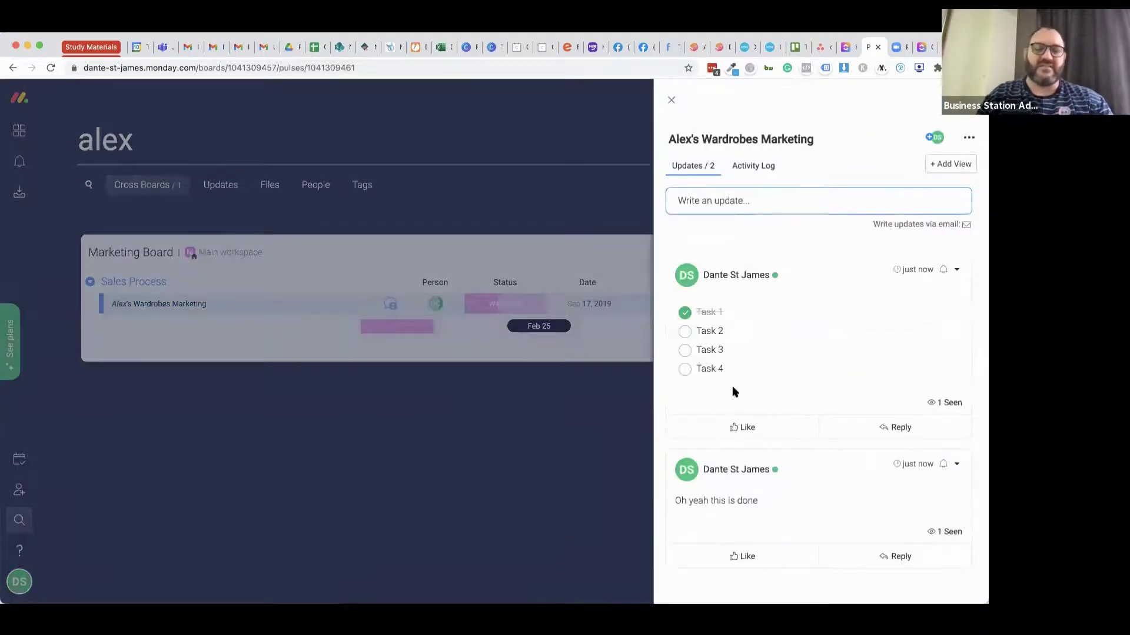
Check off Task 2, Task 3 and Task 4, like the checklist update and close the item's details.
left_click(686, 333)
left_click(685, 351)
left_click(685, 370)
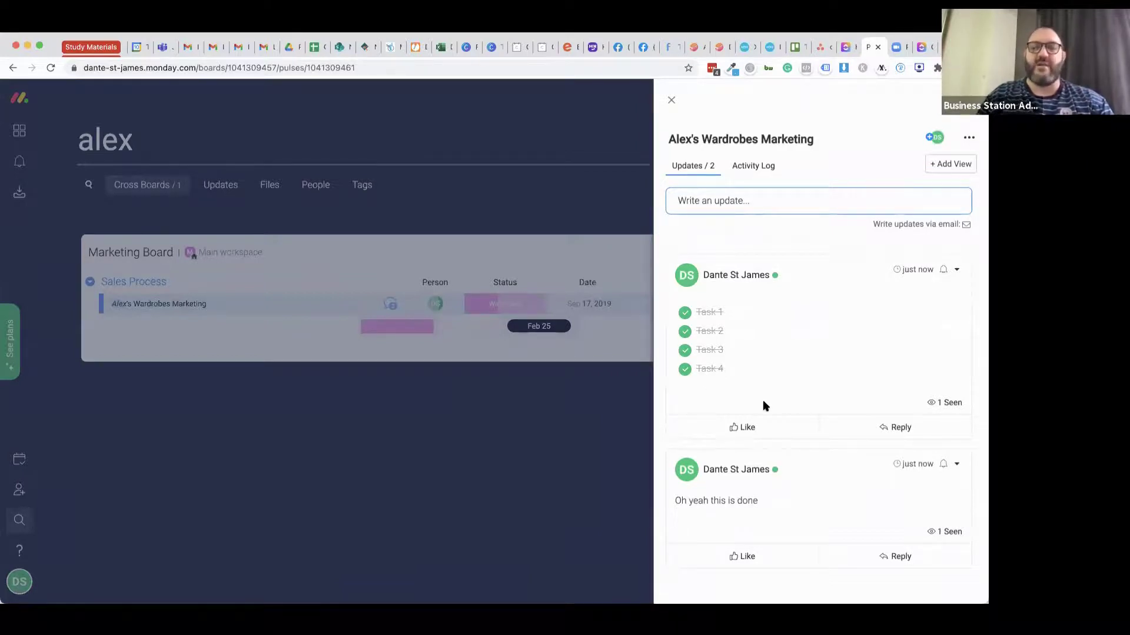
left_click(740, 428)
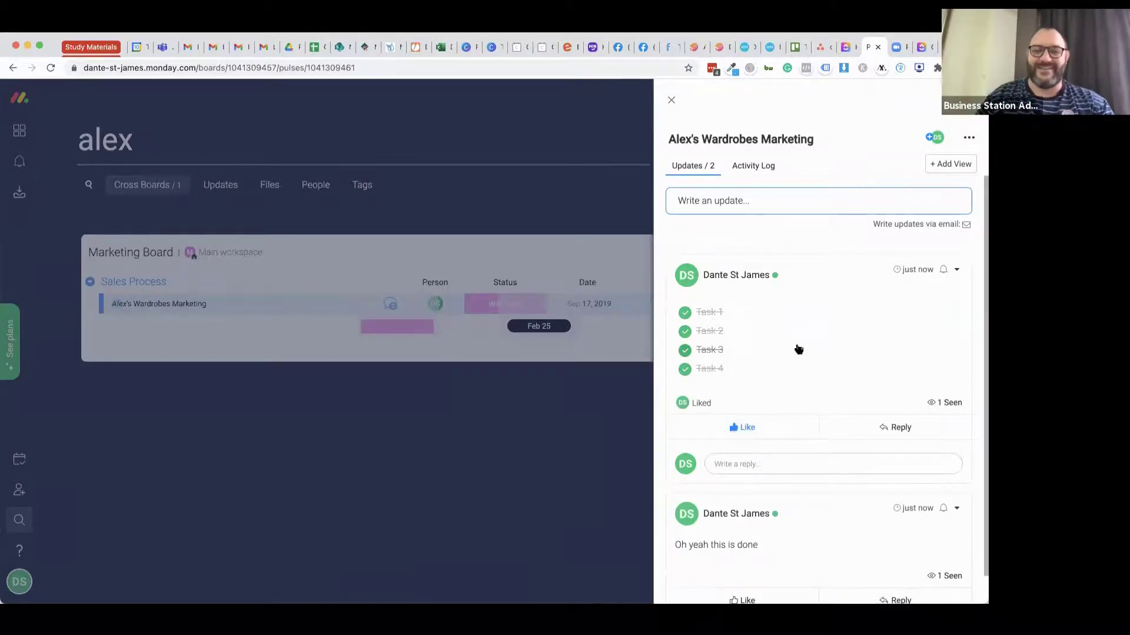
left_click(670, 100)
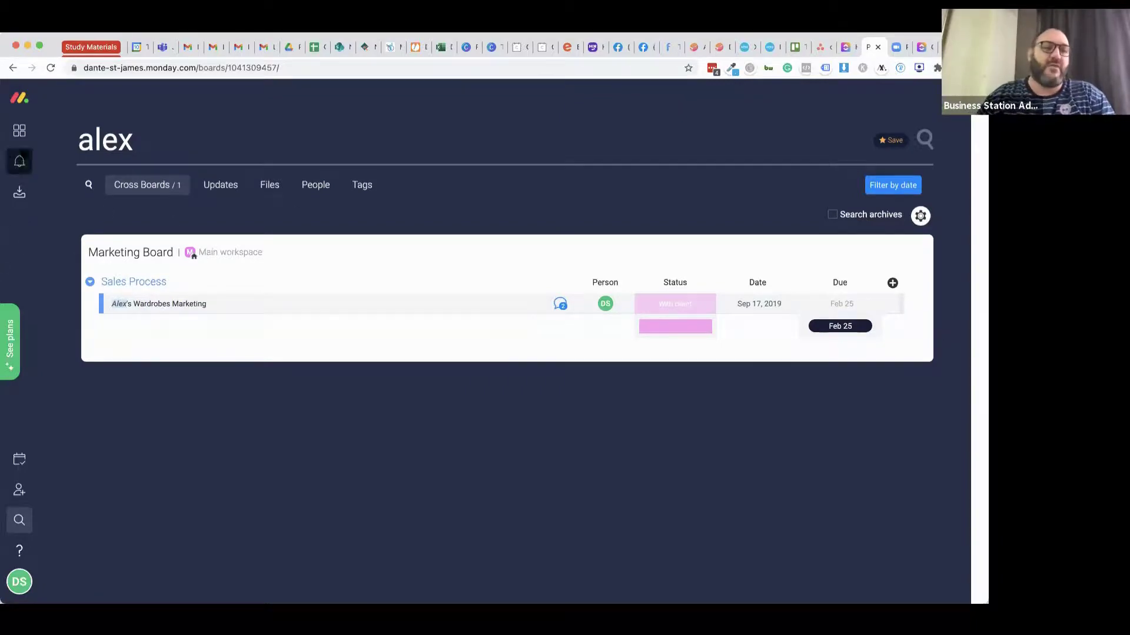
Leave the search results and open the Marketing Board in its Timeline view.
left_click(22, 140)
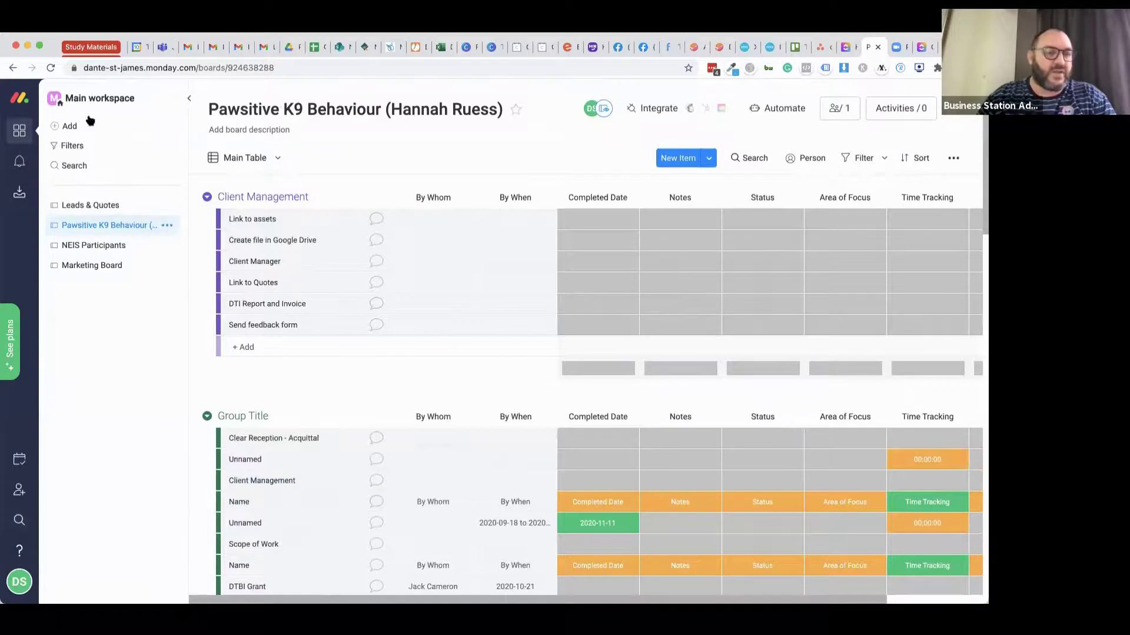
left_click(92, 266)
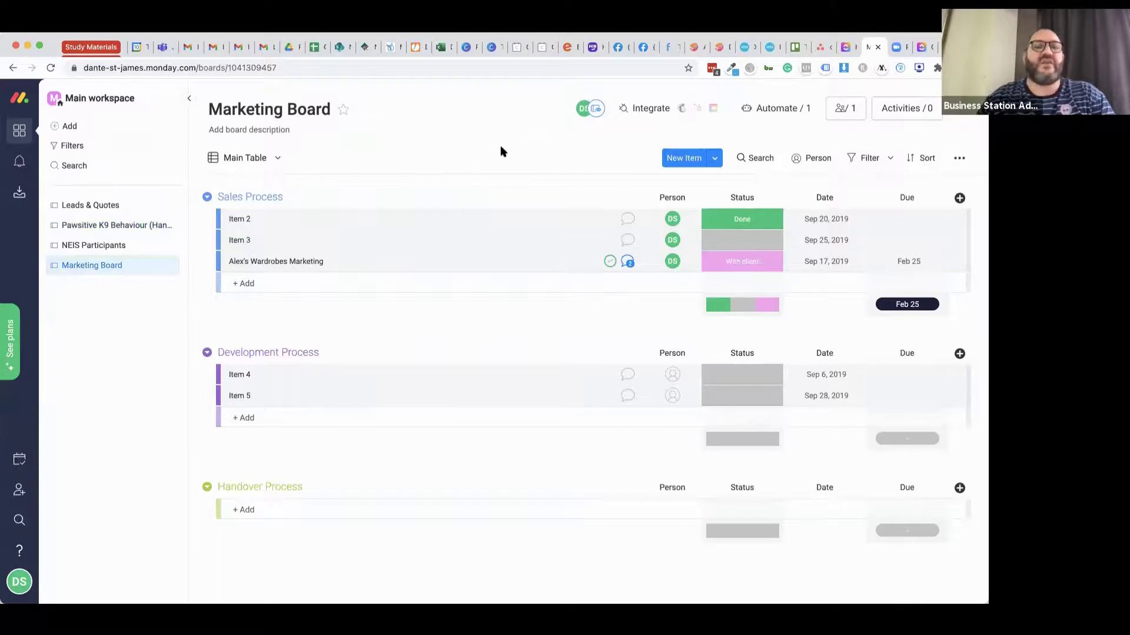
left_click(267, 159)
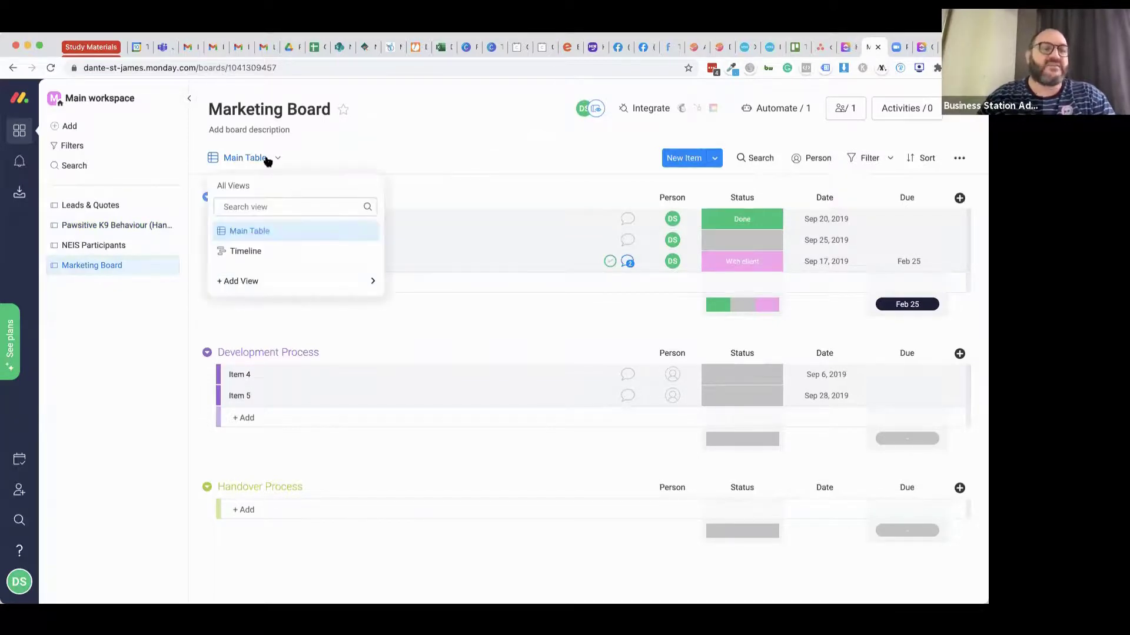
left_click(254, 250)
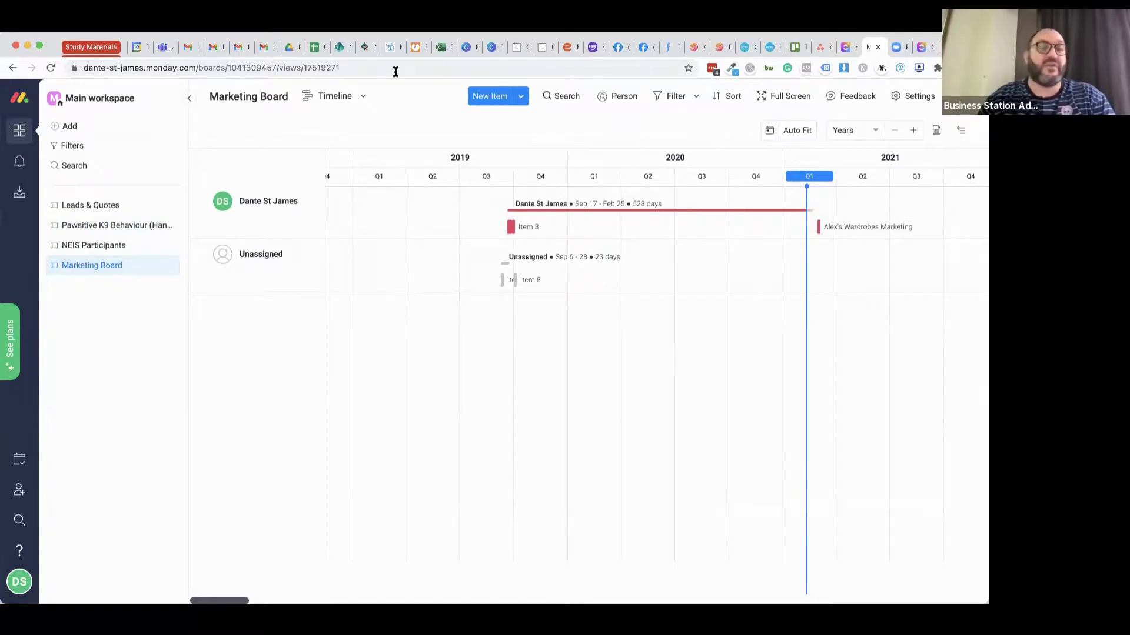
Add a Kanban view to the Marketing Board.
left_click(352, 97)
mouse_move(411, 229)
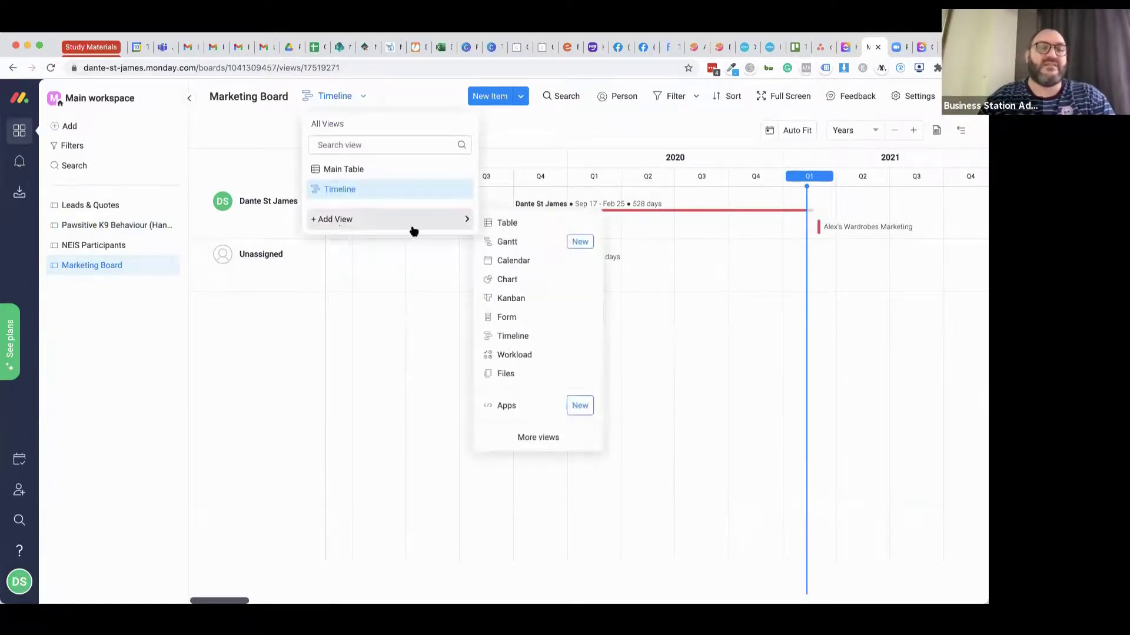
left_click(518, 299)
left_click(404, 93)
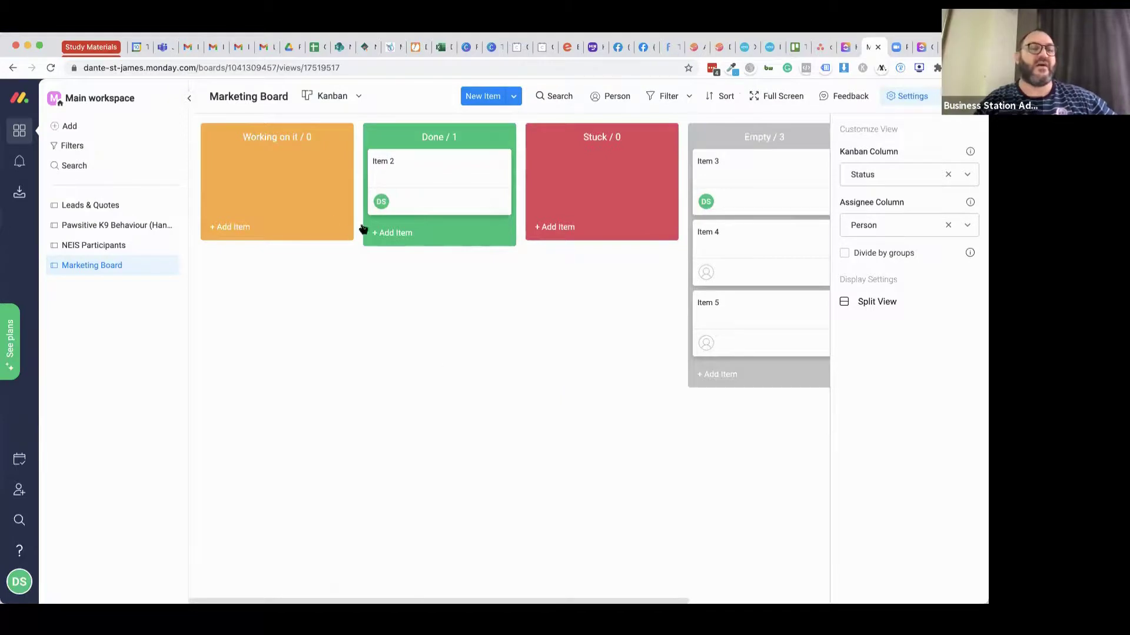
In the Marketing Board's Main Table, set the status of Item 3 to Stuck, Item 4 to Done and Item 5 to Working on it.
left_click(344, 107)
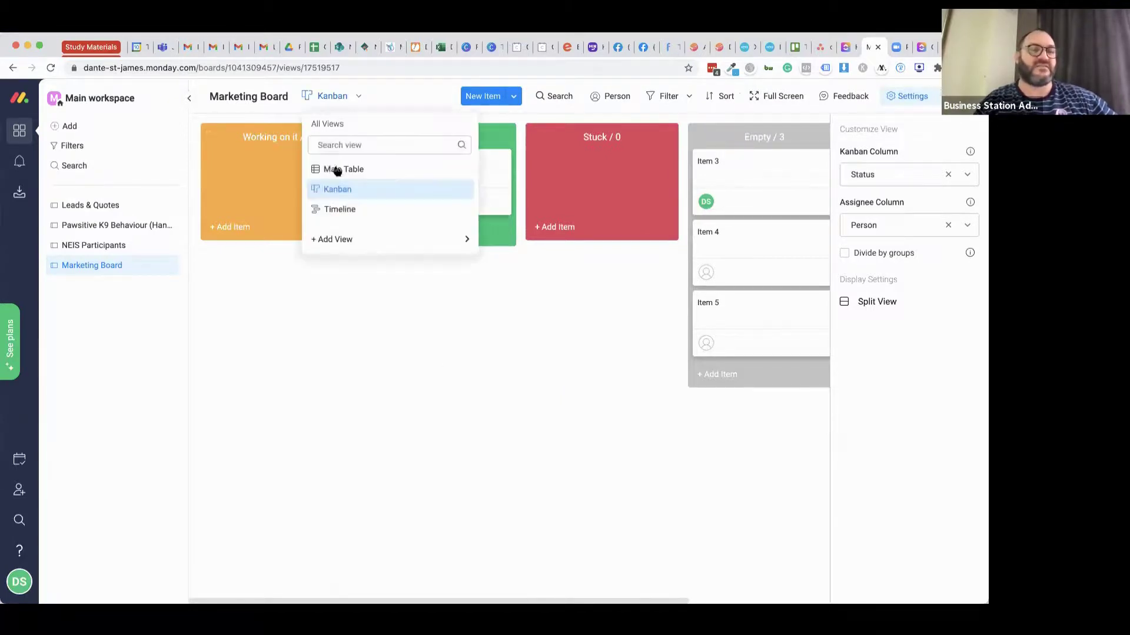
left_click(333, 168)
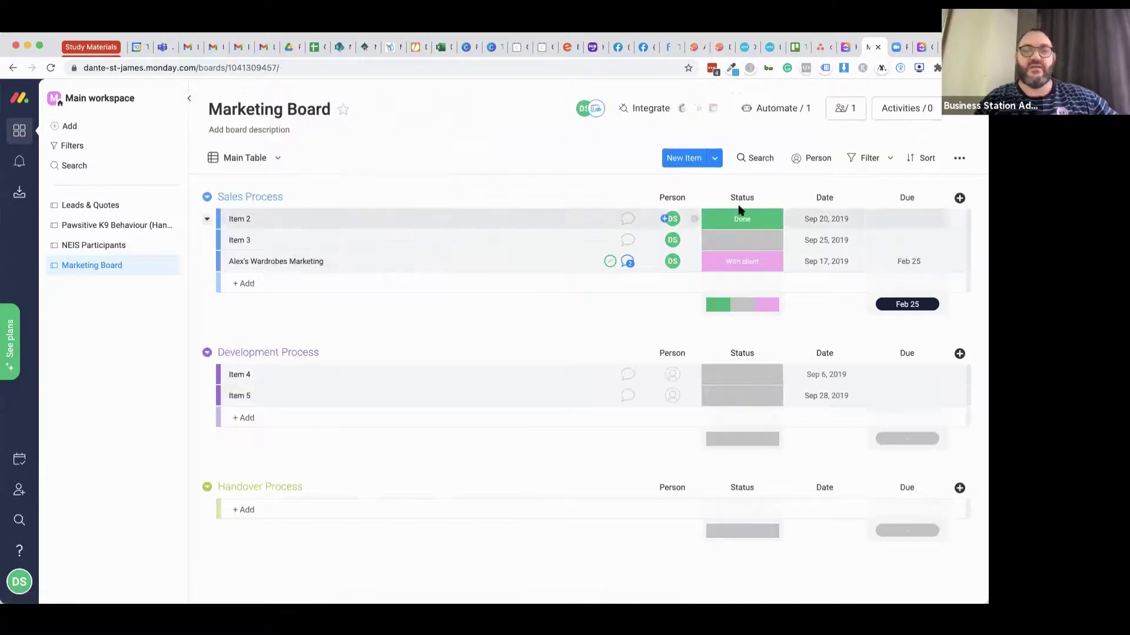
left_click(739, 240)
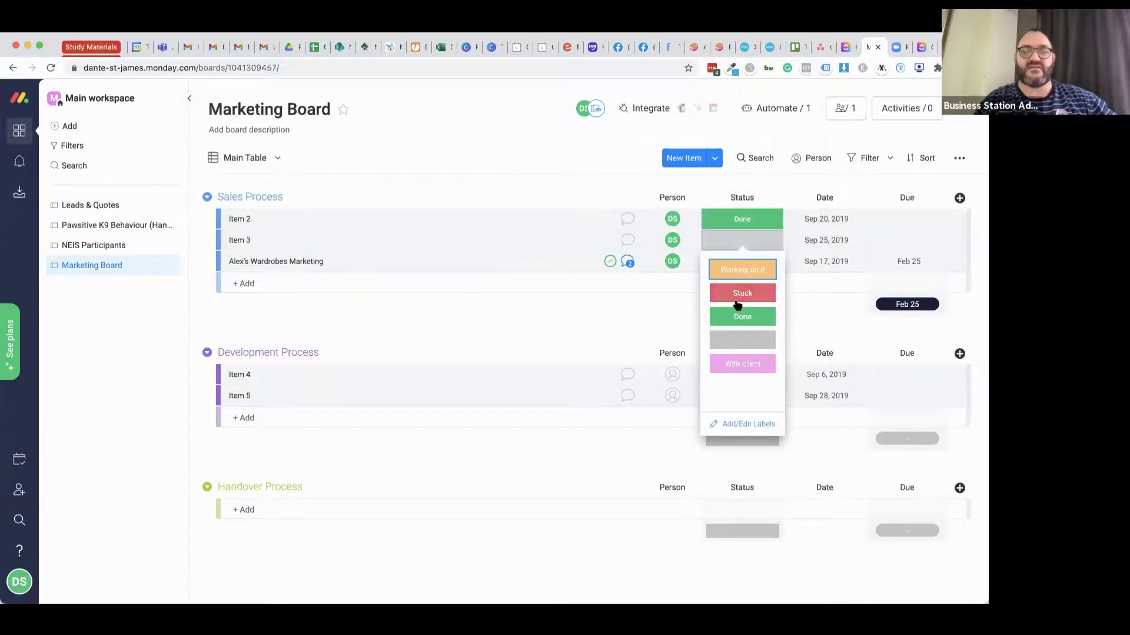
left_click(740, 293)
left_click(743, 382)
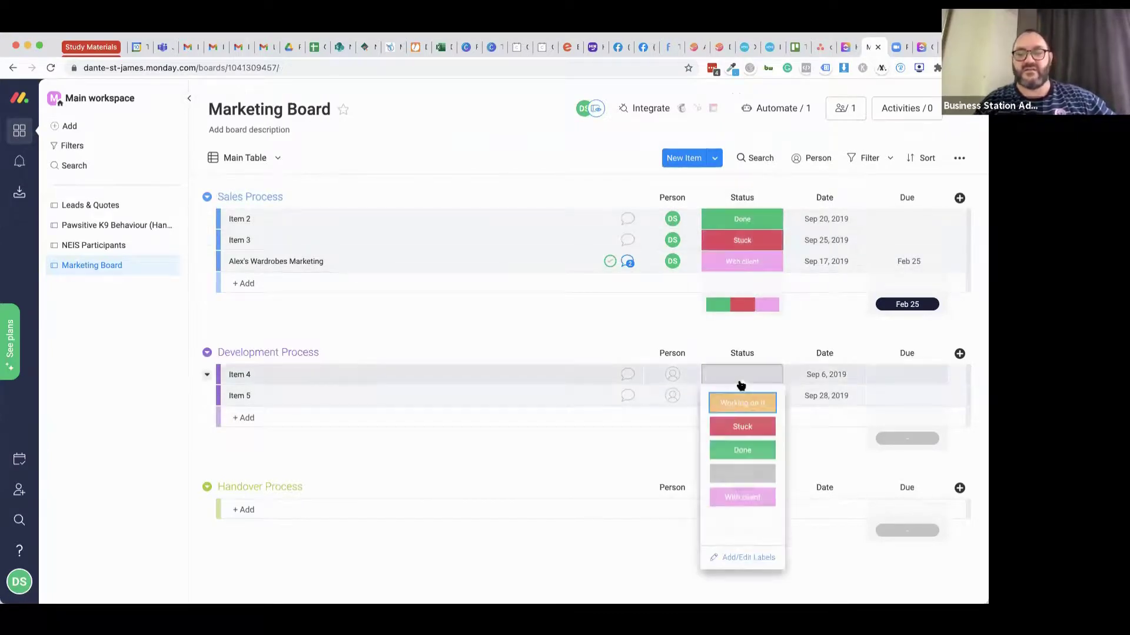
left_click(742, 449)
left_click(752, 395)
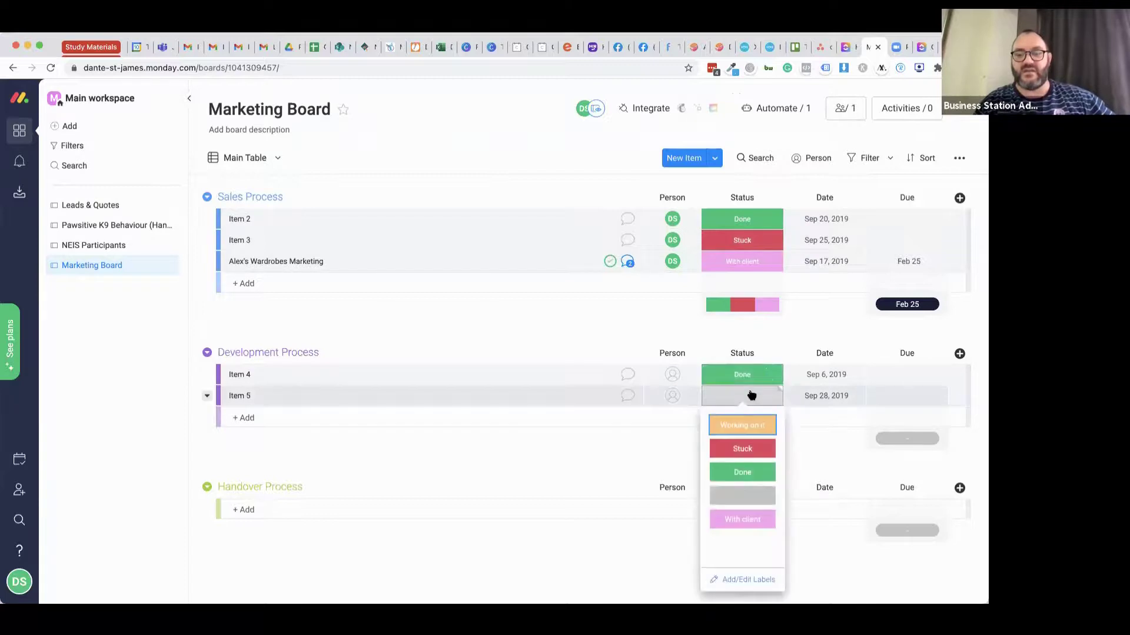
left_click(748, 424)
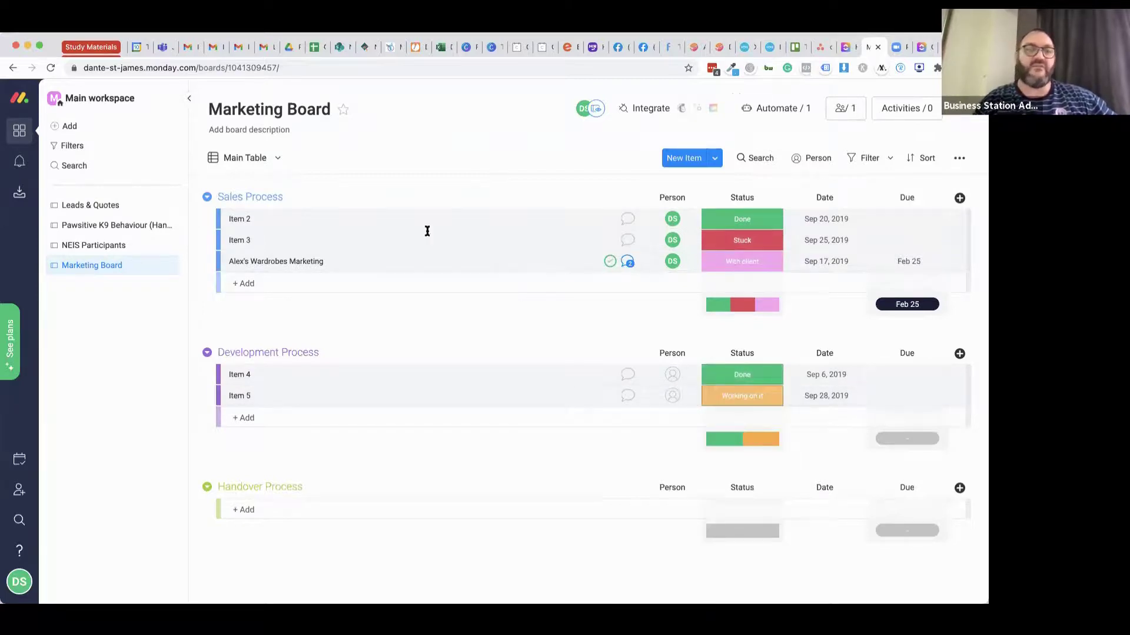
Show the Marketing Board in Kanban view and look through its status columns from Working on it to With client.
left_click(276, 160)
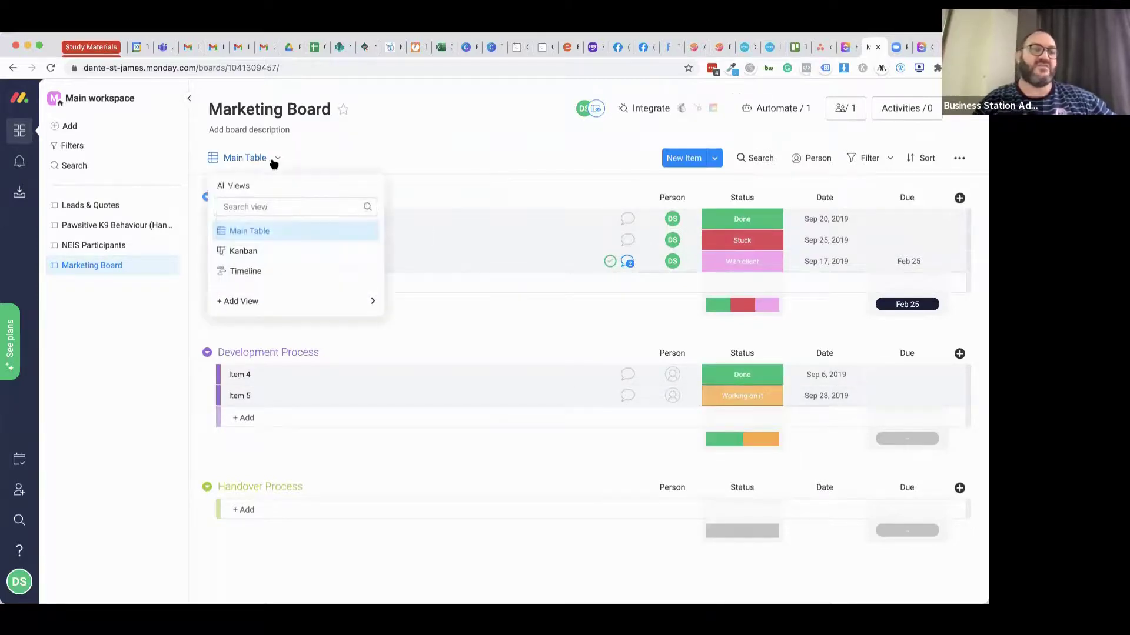
left_click(263, 251)
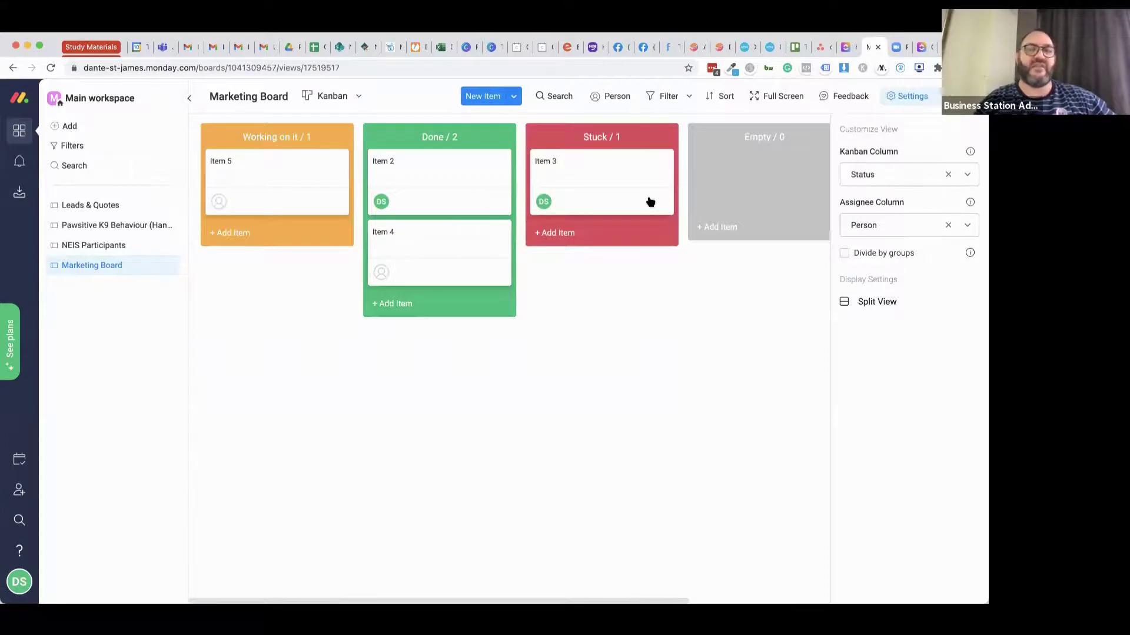
scroll(511, 330, "right", 5)
scroll(511, 329, "left", 5)
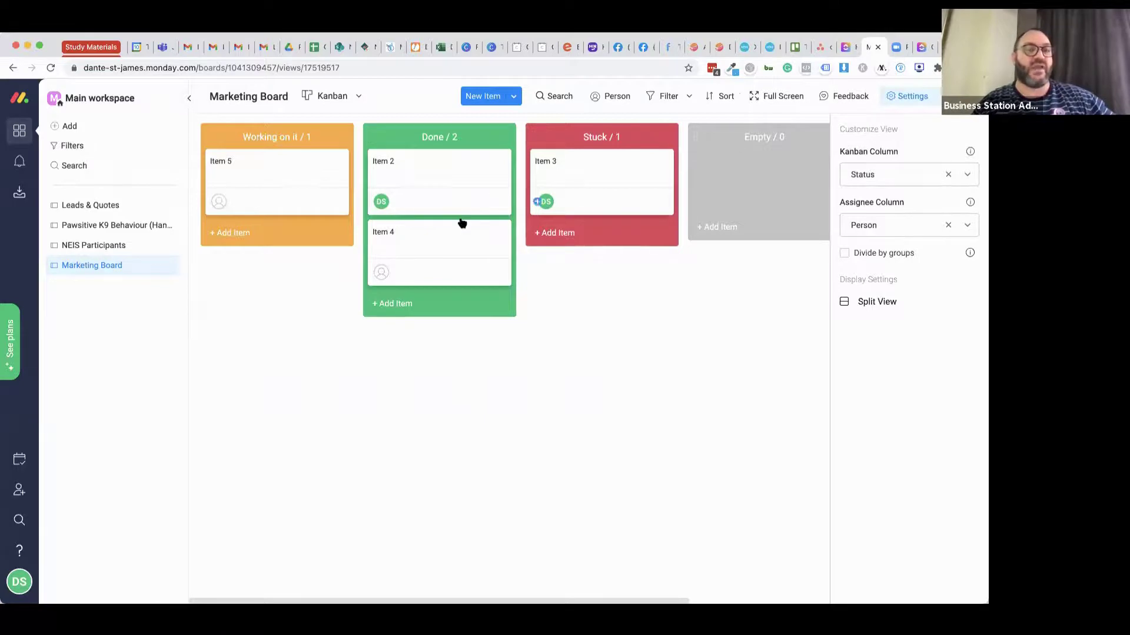
scroll(645, 230, "right", 5)
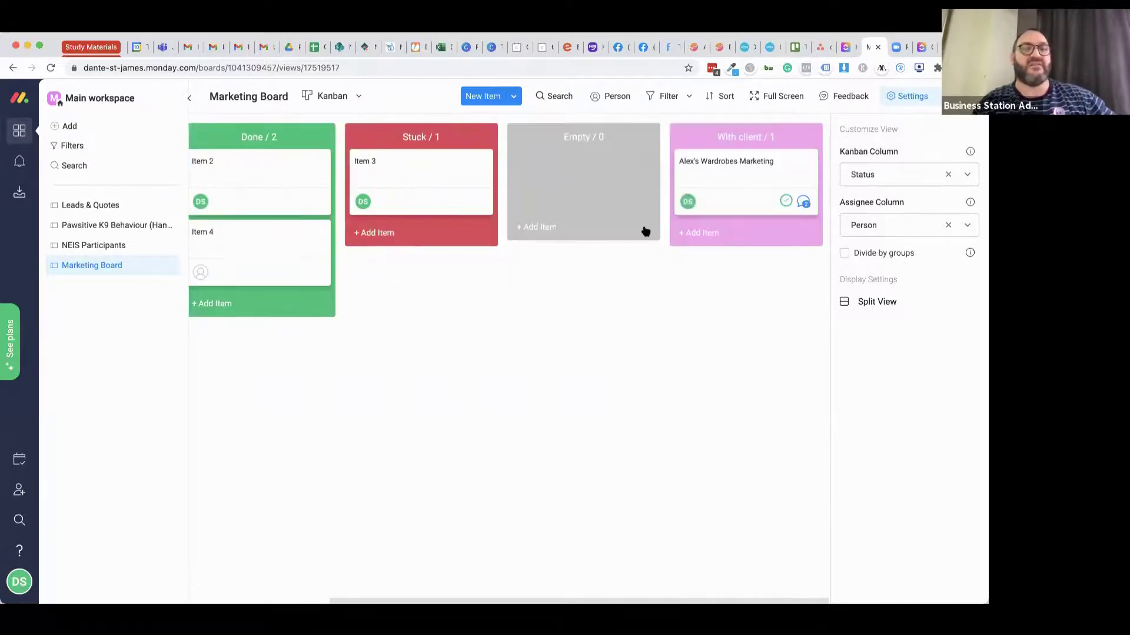
scroll(646, 230, "left", 5)
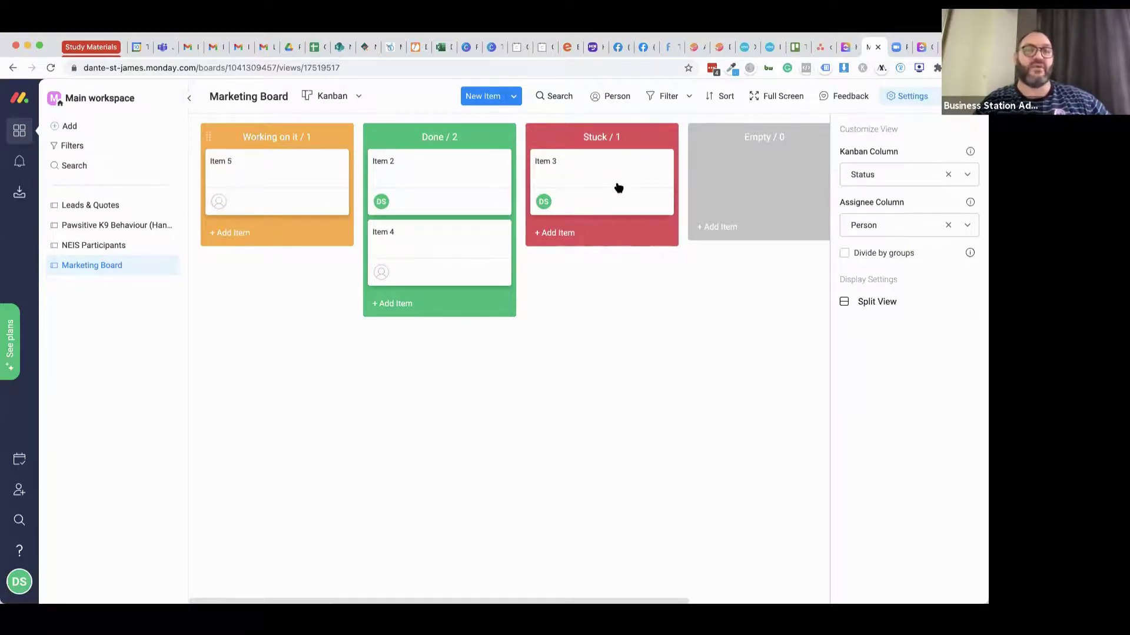
View the Marketing Board as a Timeline and return to the Main Table.
left_click(333, 96)
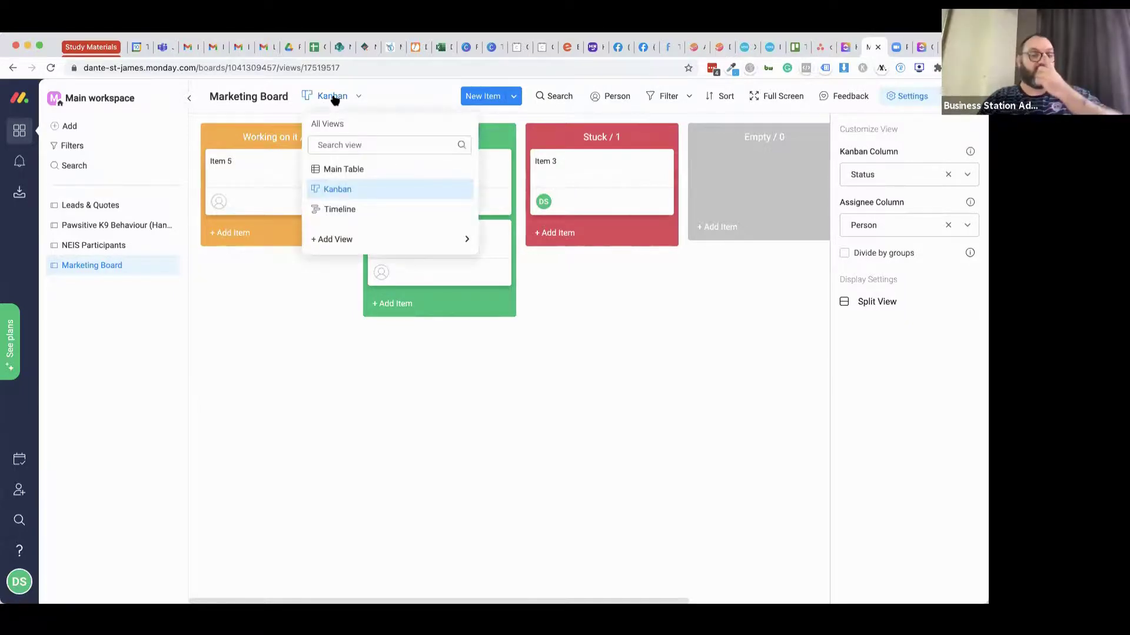
left_click(339, 210)
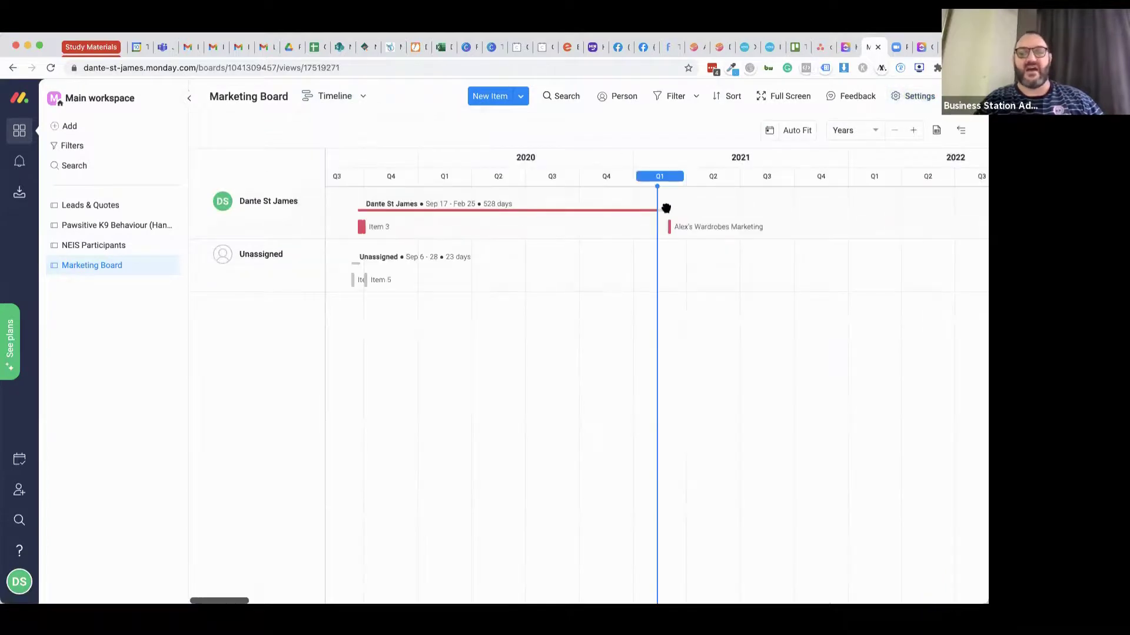
left_click(339, 102)
left_click(340, 170)
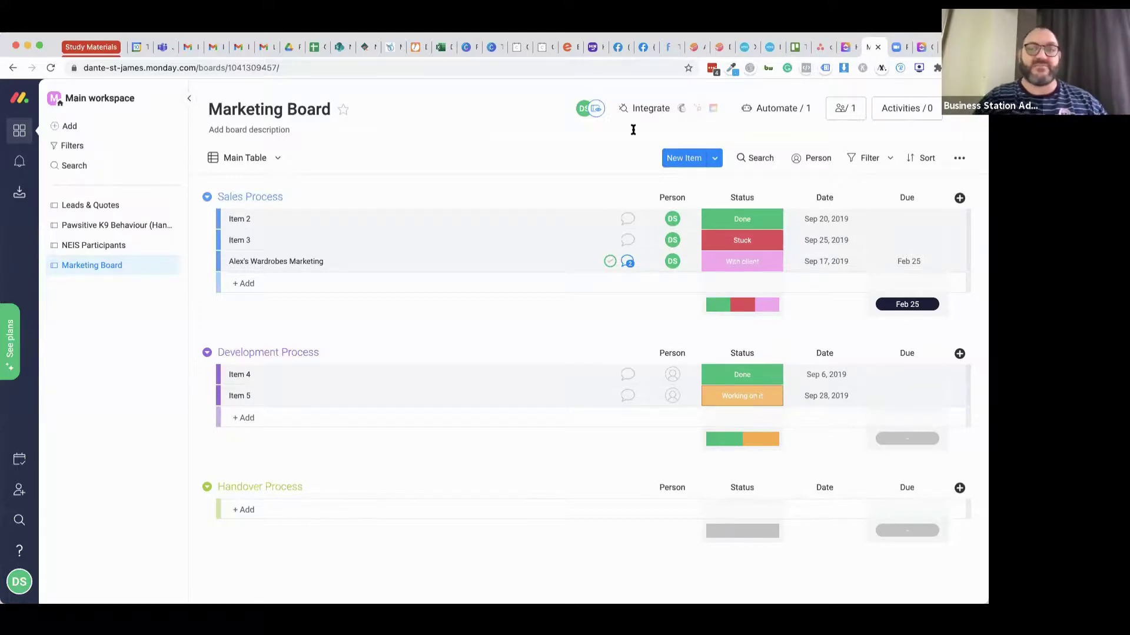
Switch to ClickUp, review Trello's Team Workflow board and Asana's home page, and return to ClickUp's home page.
left_click(846, 49)
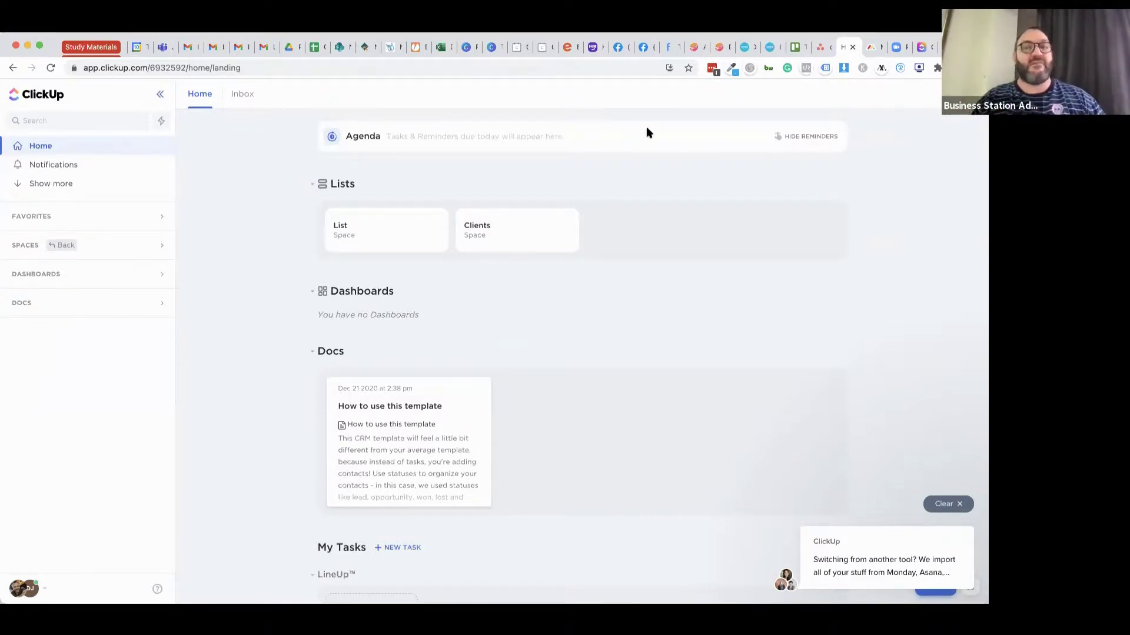
left_click(795, 48)
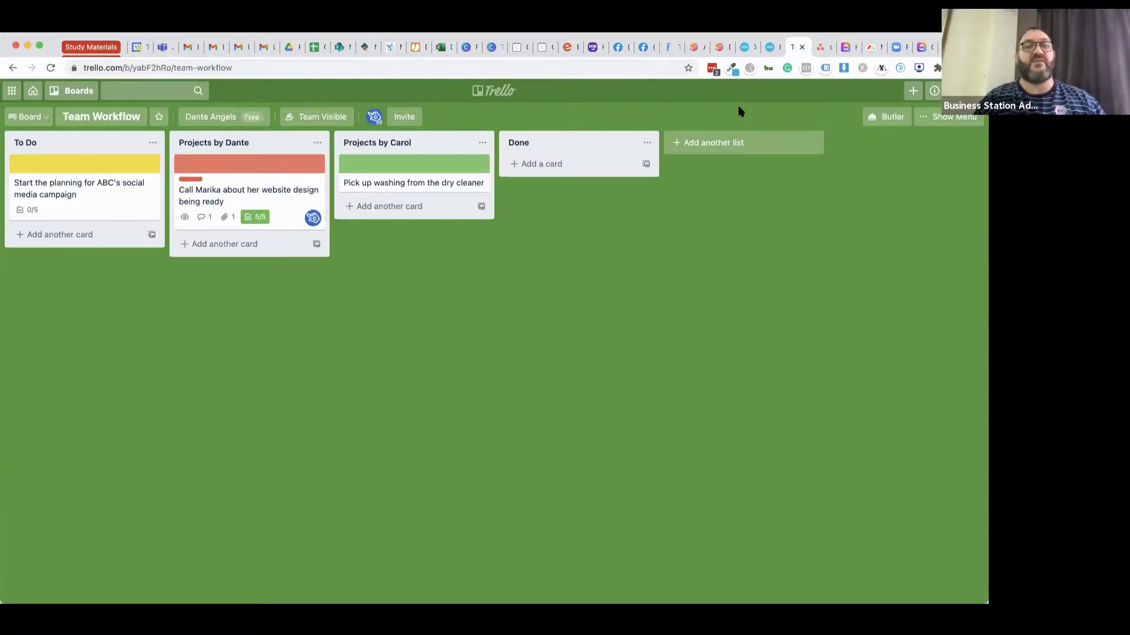
left_click(821, 48)
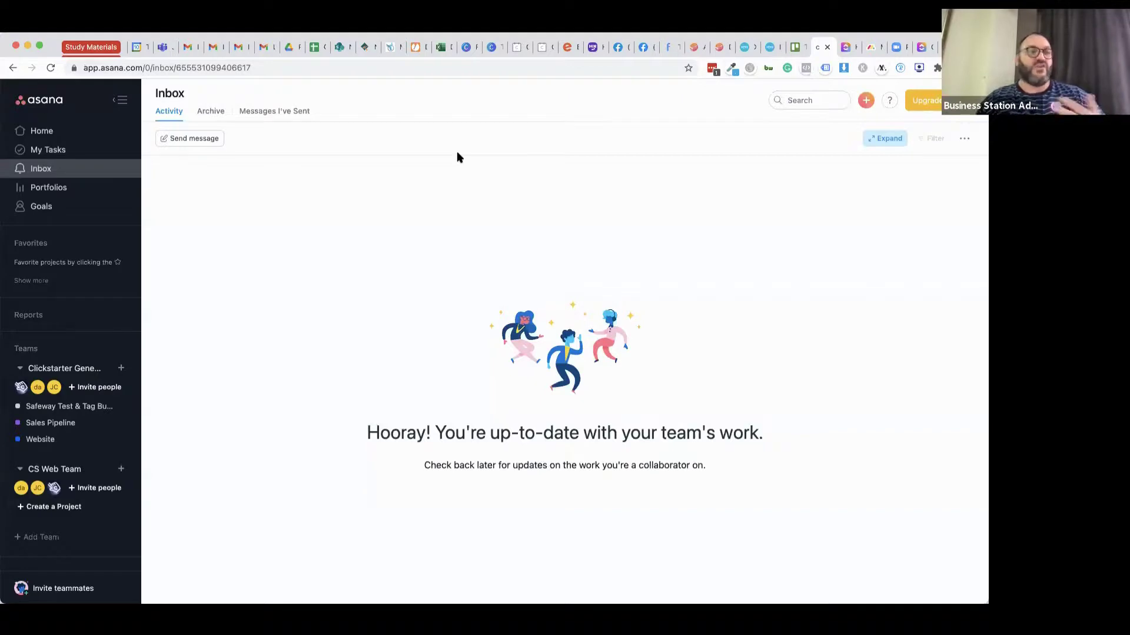
left_click(41, 131)
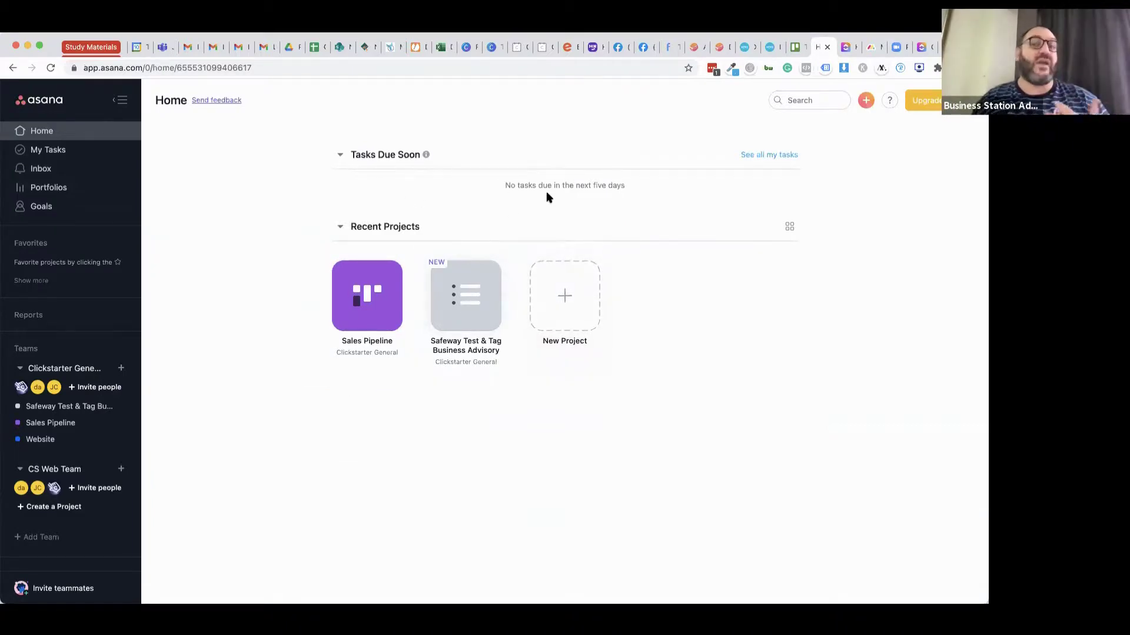
left_click(846, 51)
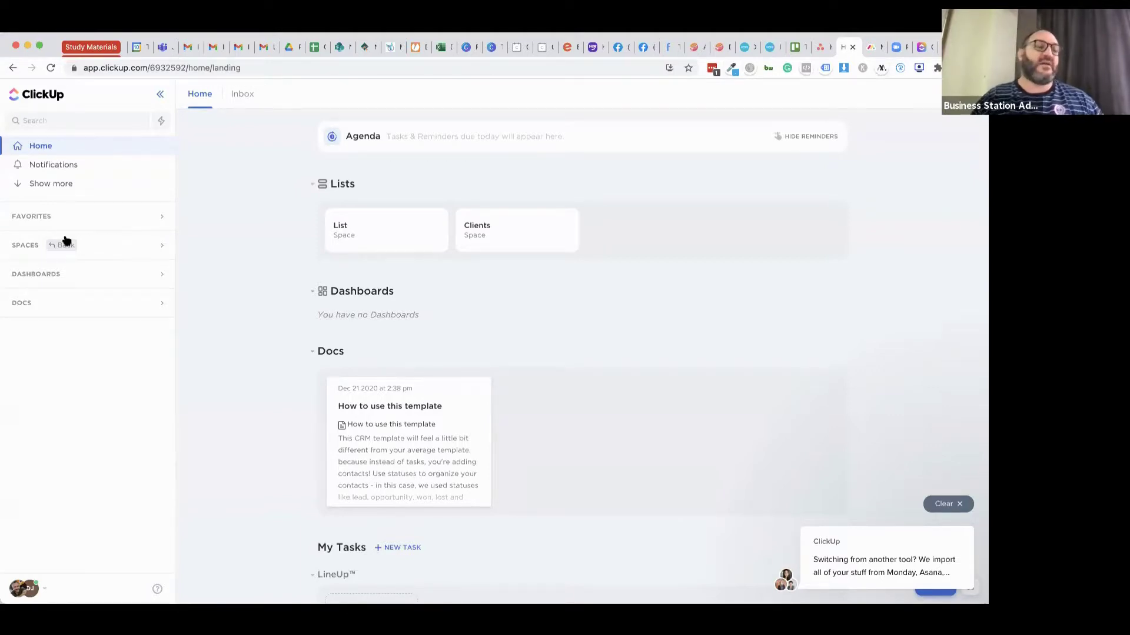
Open the Clients list from the spaces, view it as a Board and as a Table, and dismiss the table's feature tour.
left_click(38, 247)
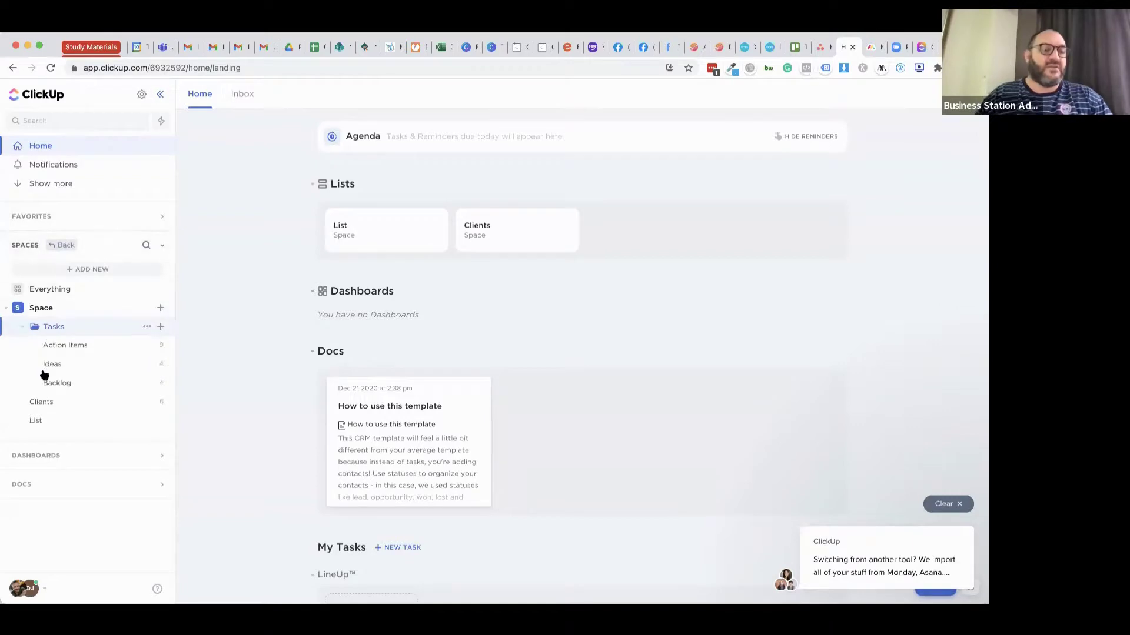
left_click(51, 401)
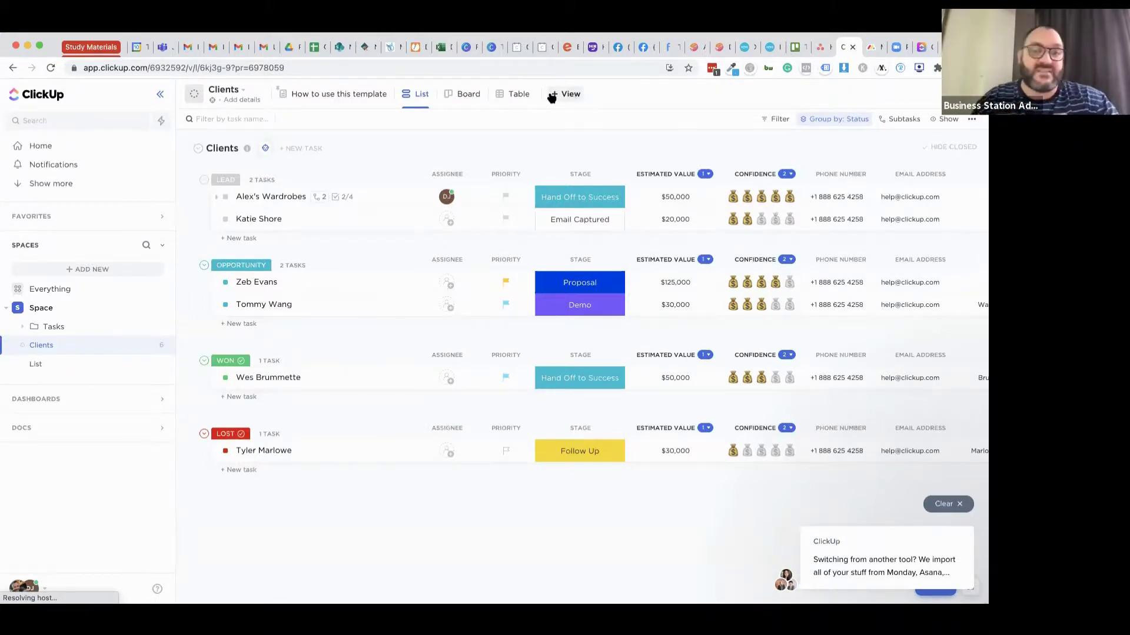
left_click(466, 100)
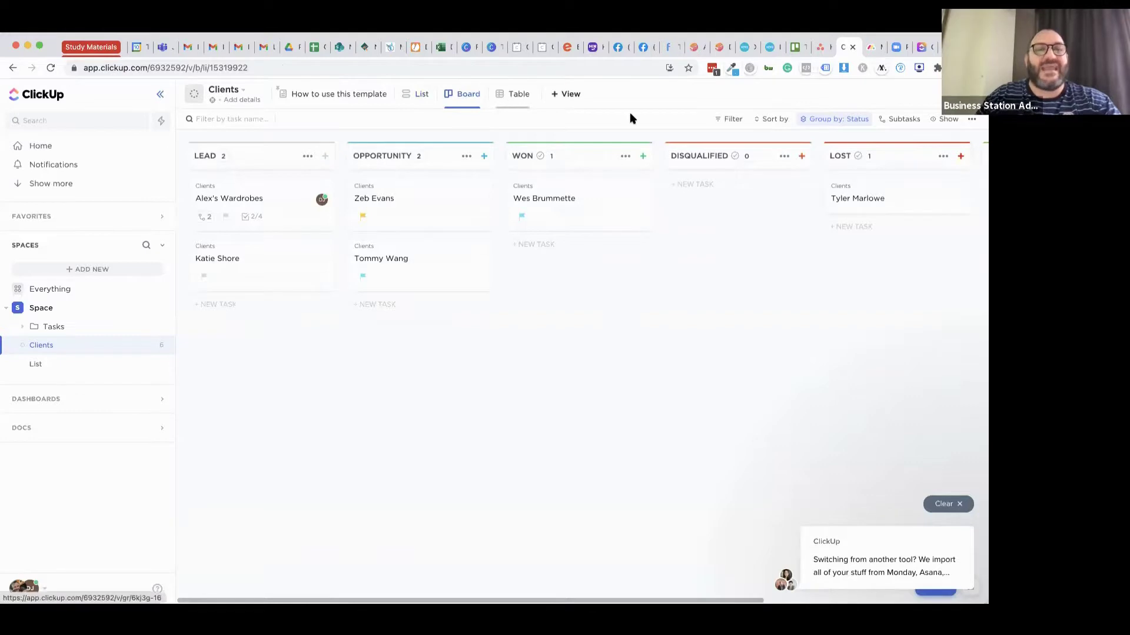
left_click(516, 100)
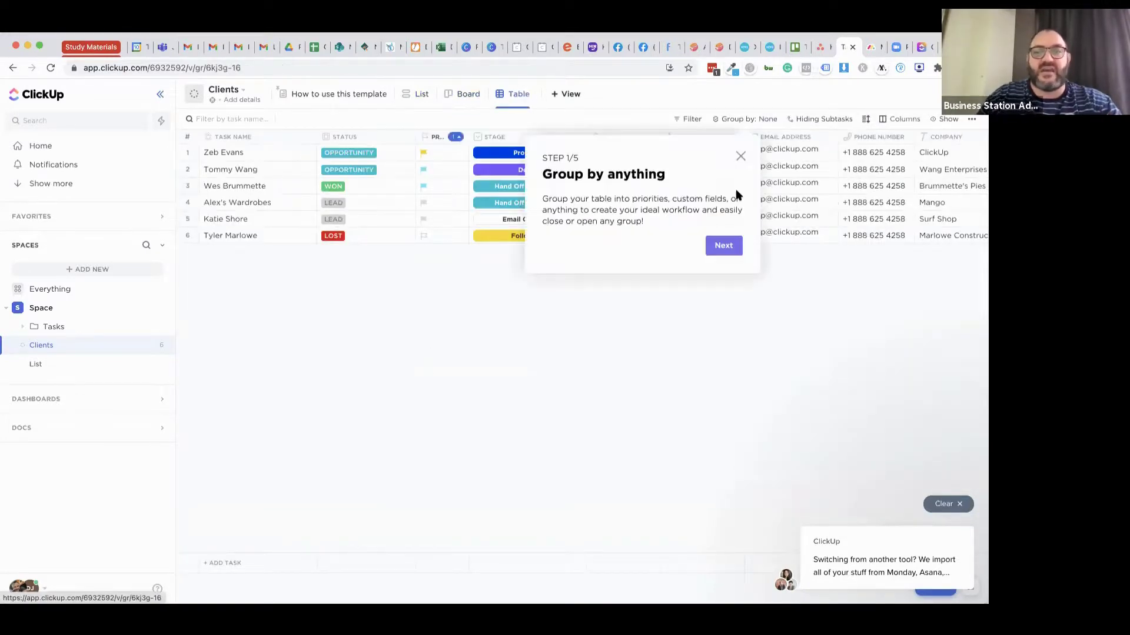
left_click(739, 157)
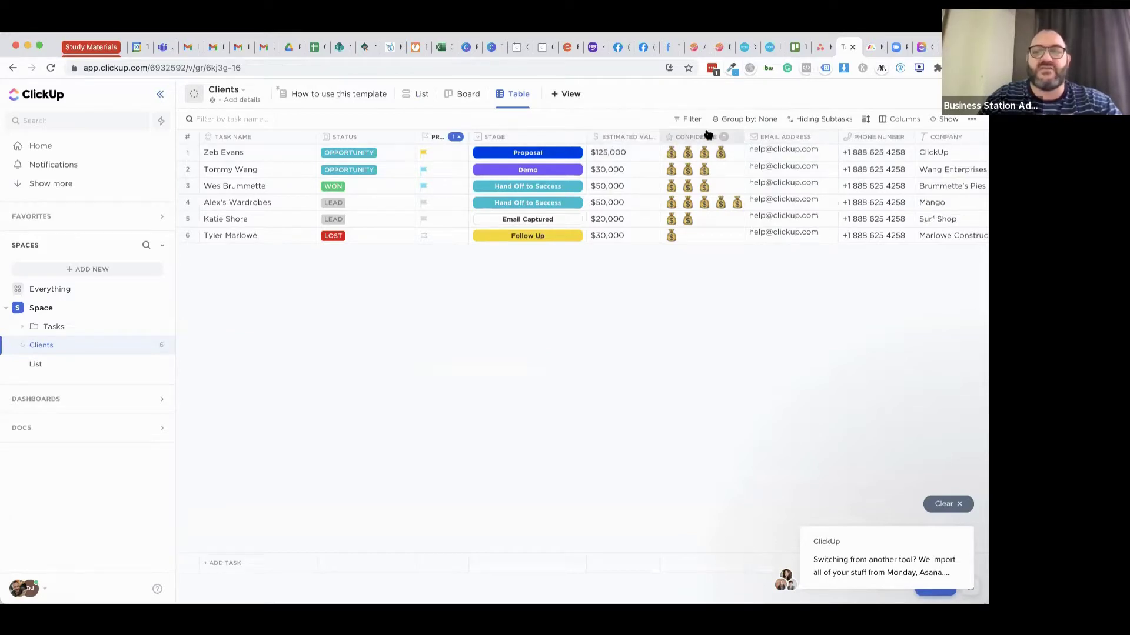
Sort the Clients table by Confidence in descending order and place Confidence ahead of Priority in the sorting order.
left_click(723, 137)
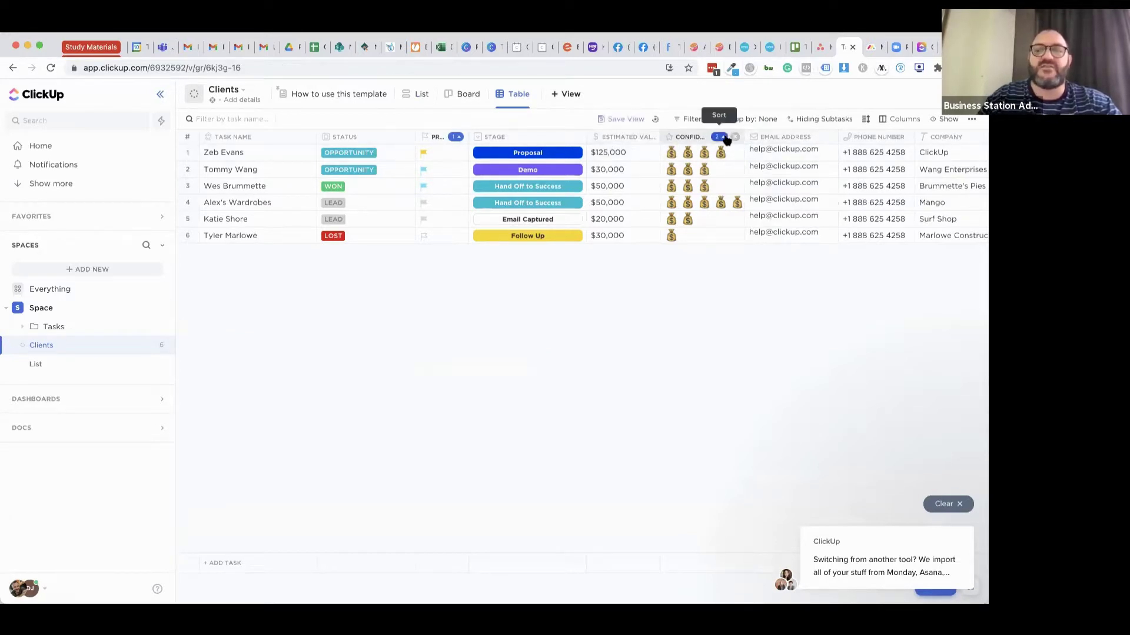
left_click(722, 137)
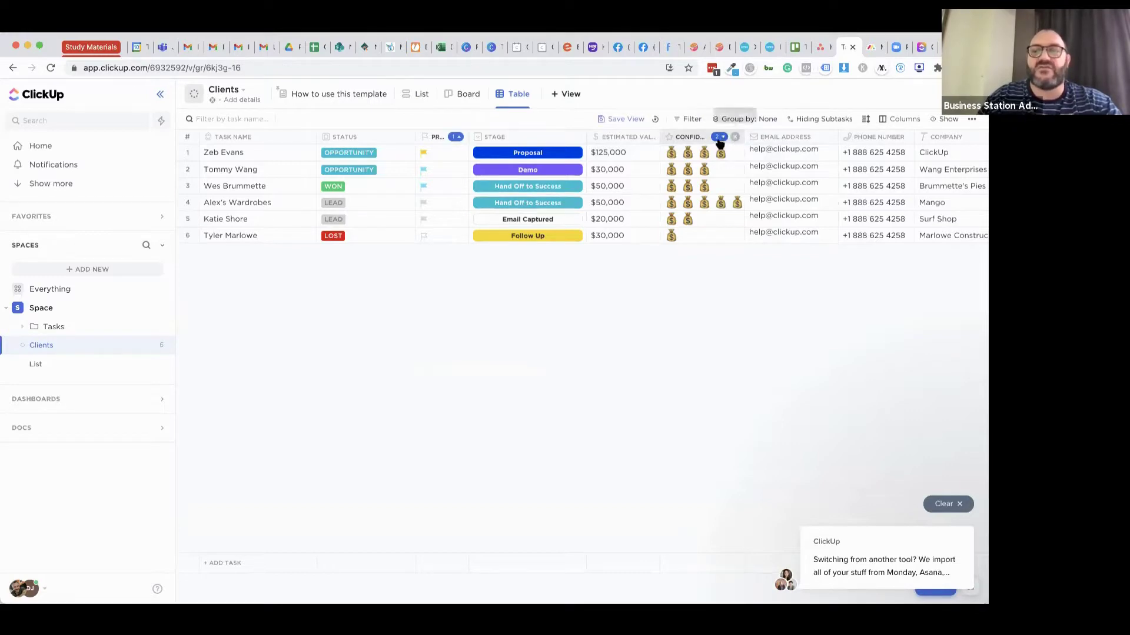
left_click(694, 139)
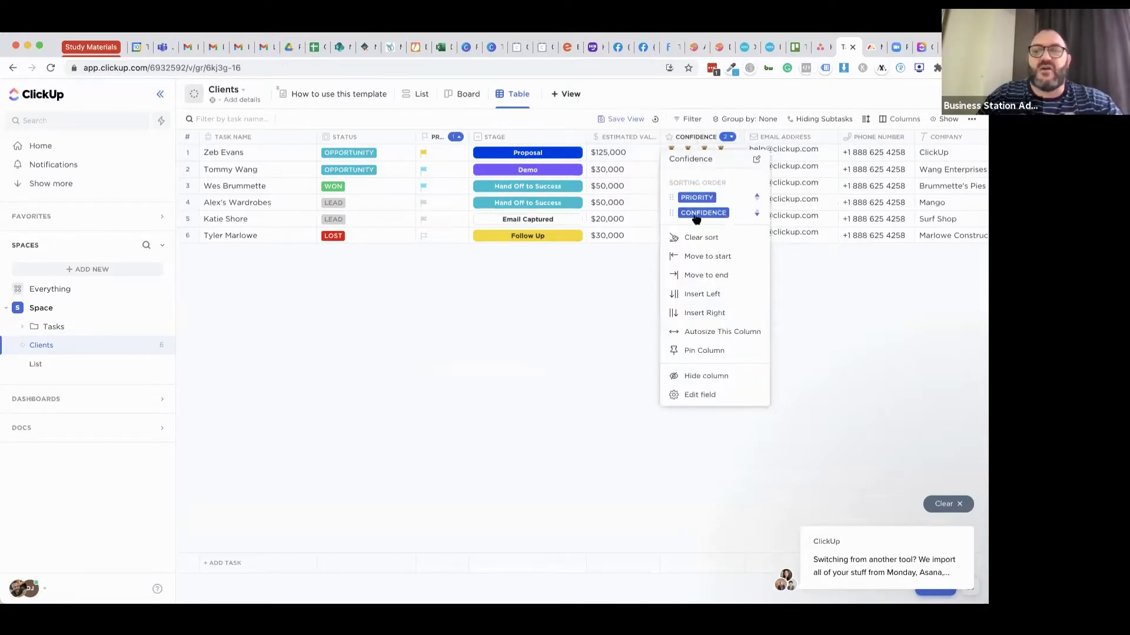
left_click_drag(674, 214, 672, 196)
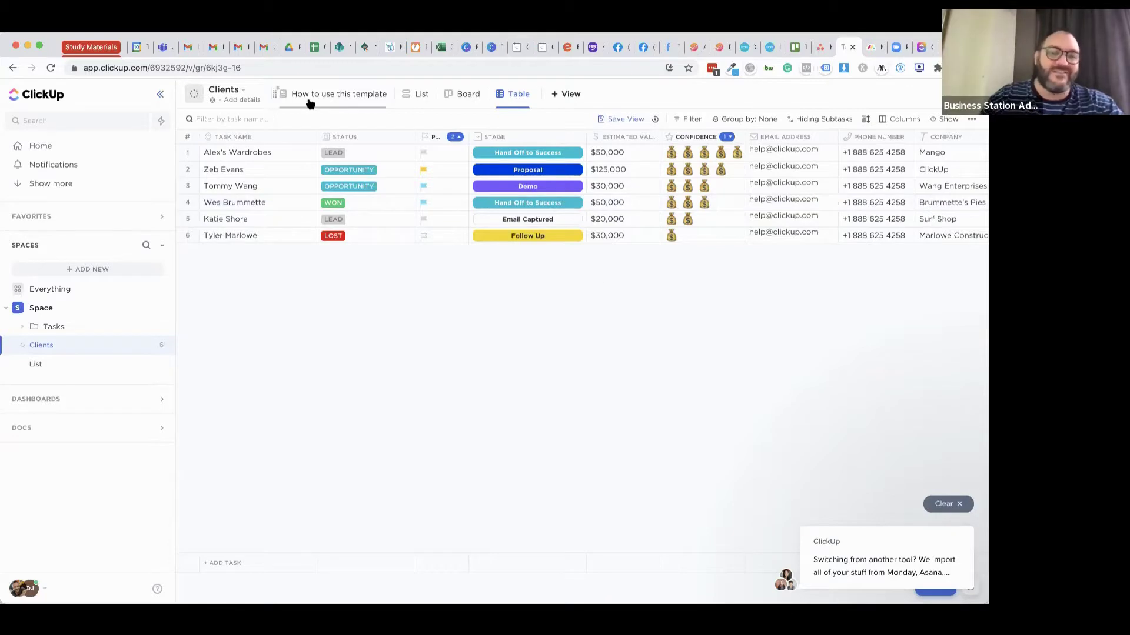
Switch to monday.com and look through the Leads & Quotes, Marketing Board, NEIS Participants and Pawsitive K9 Behaviour boards.
left_click(871, 49)
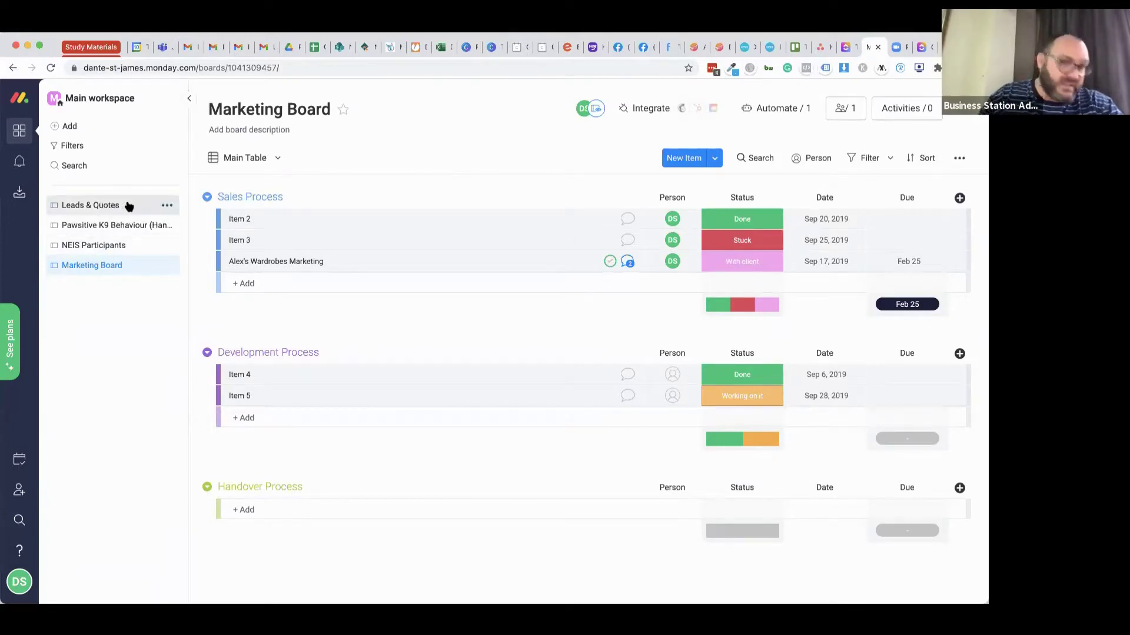
left_click(103, 205)
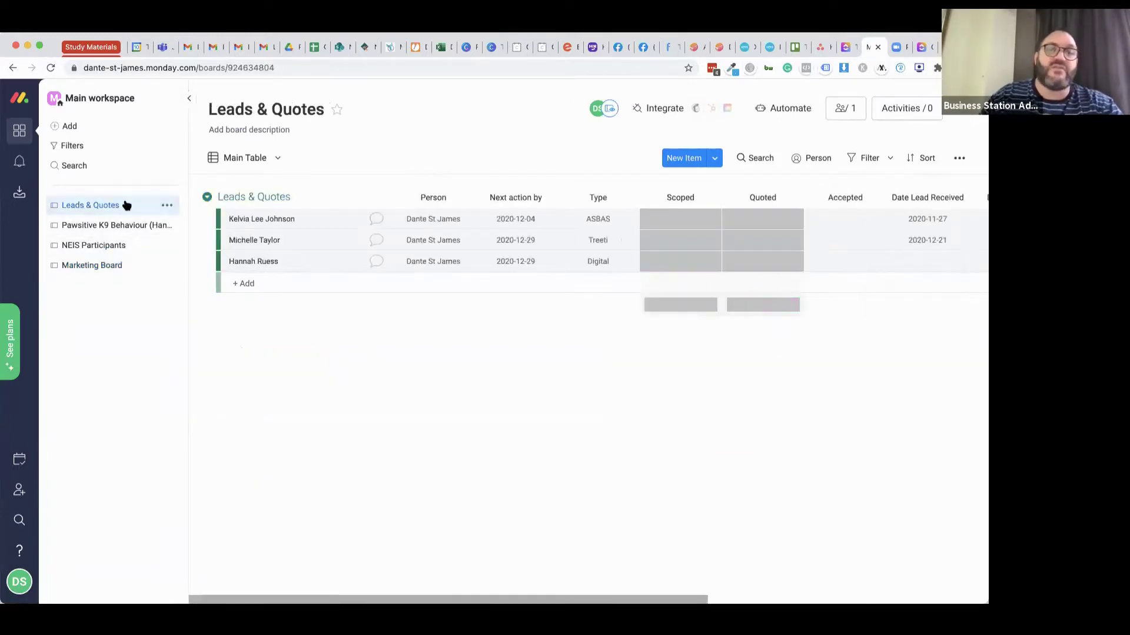
left_click(106, 266)
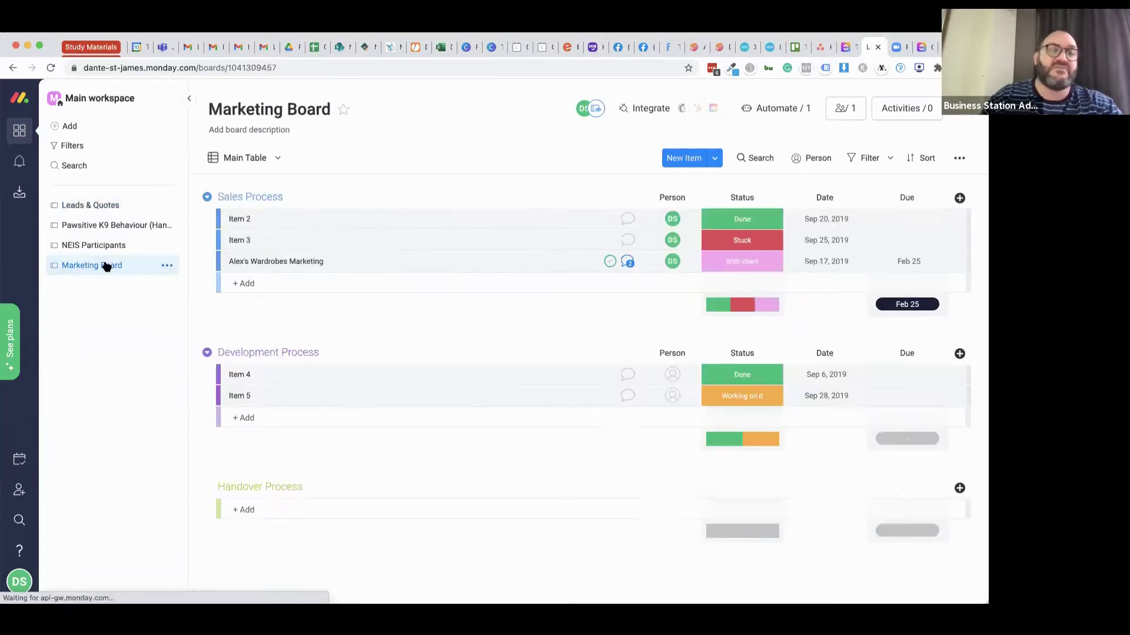
left_click(105, 246)
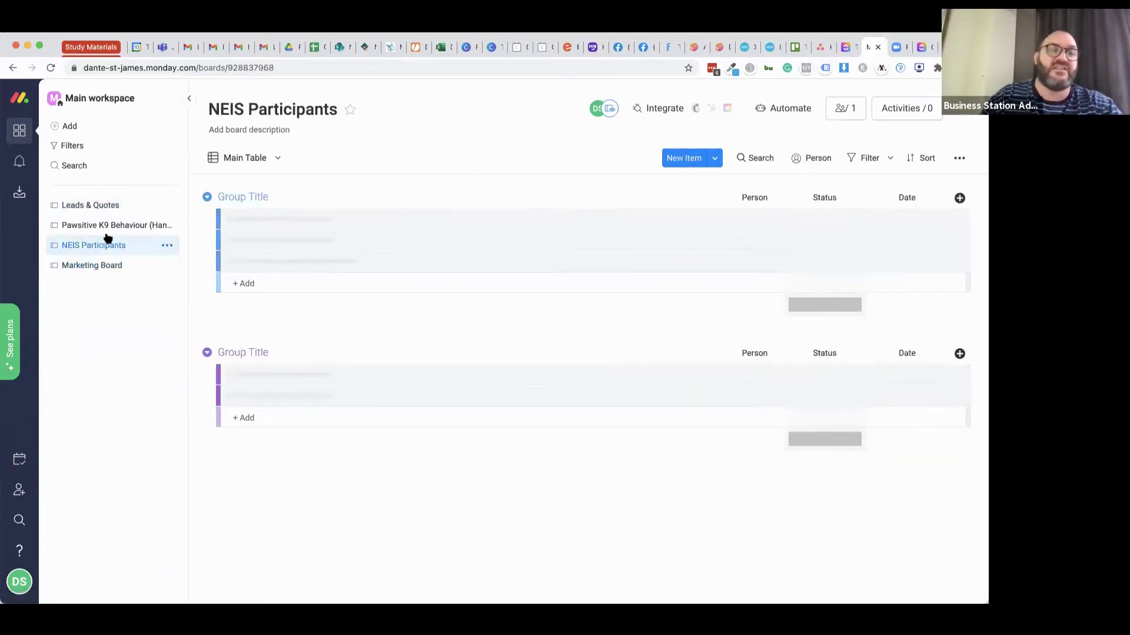
left_click(105, 225)
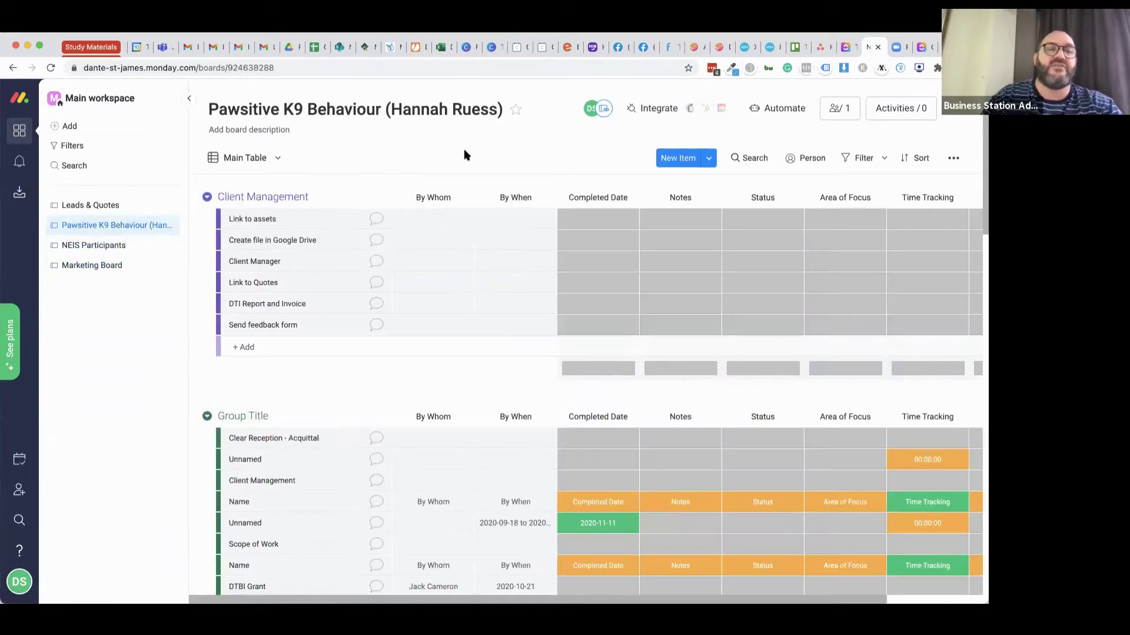
scroll(361, 366, "down", 15)
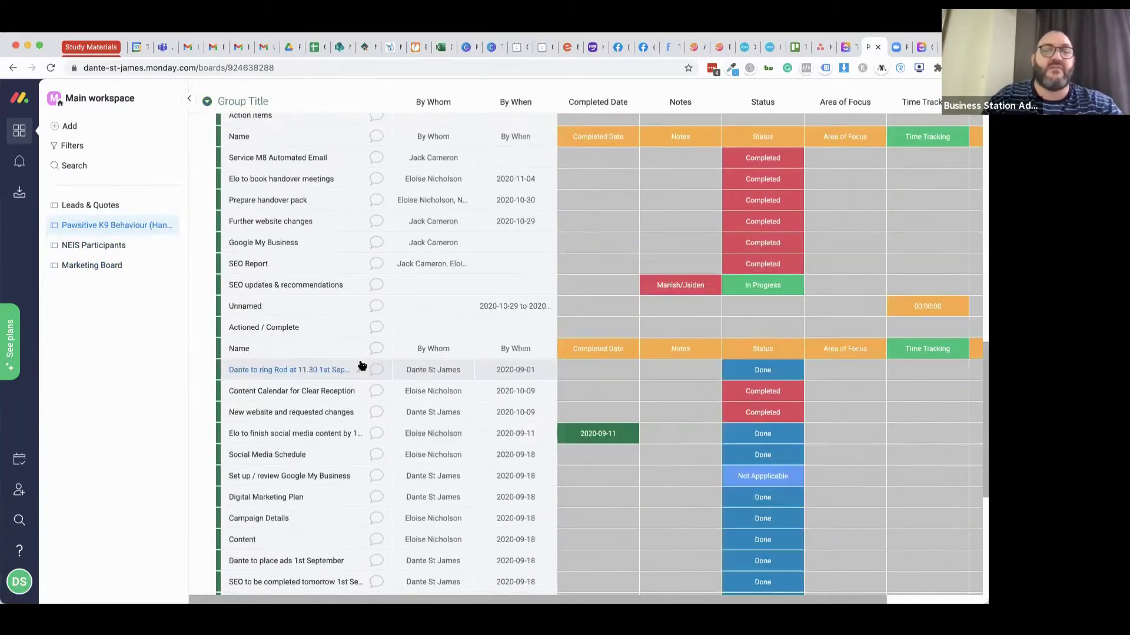
scroll(361, 364, "down", 5)
scroll(361, 363, "up", 20)
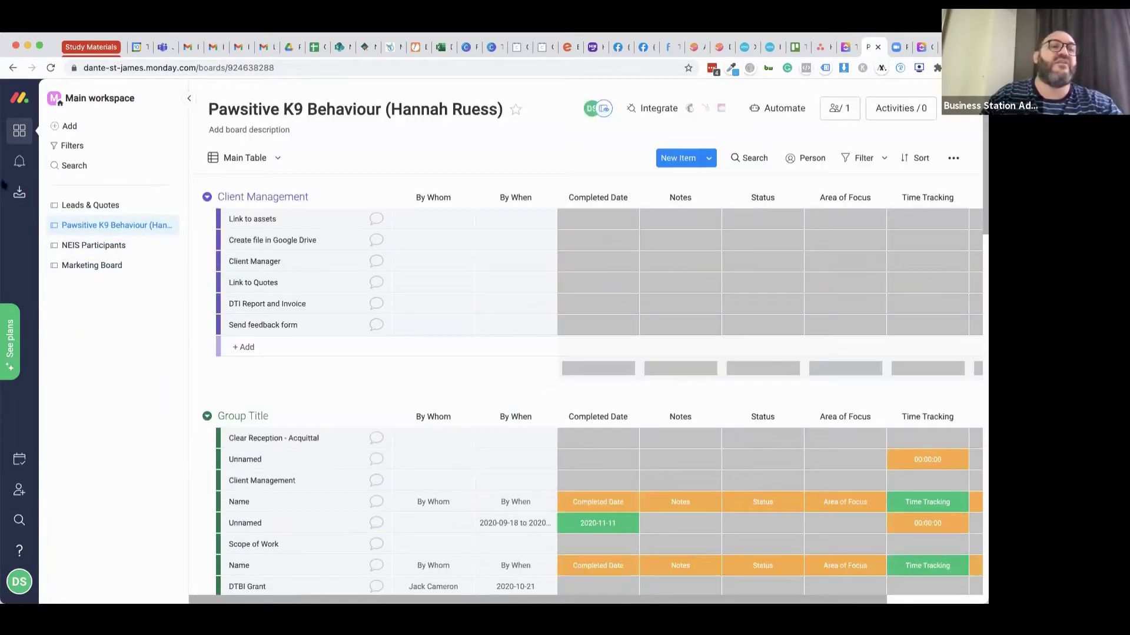
Check the notifications and inbox, and review the subscription plans and their prices.
left_click(17, 171)
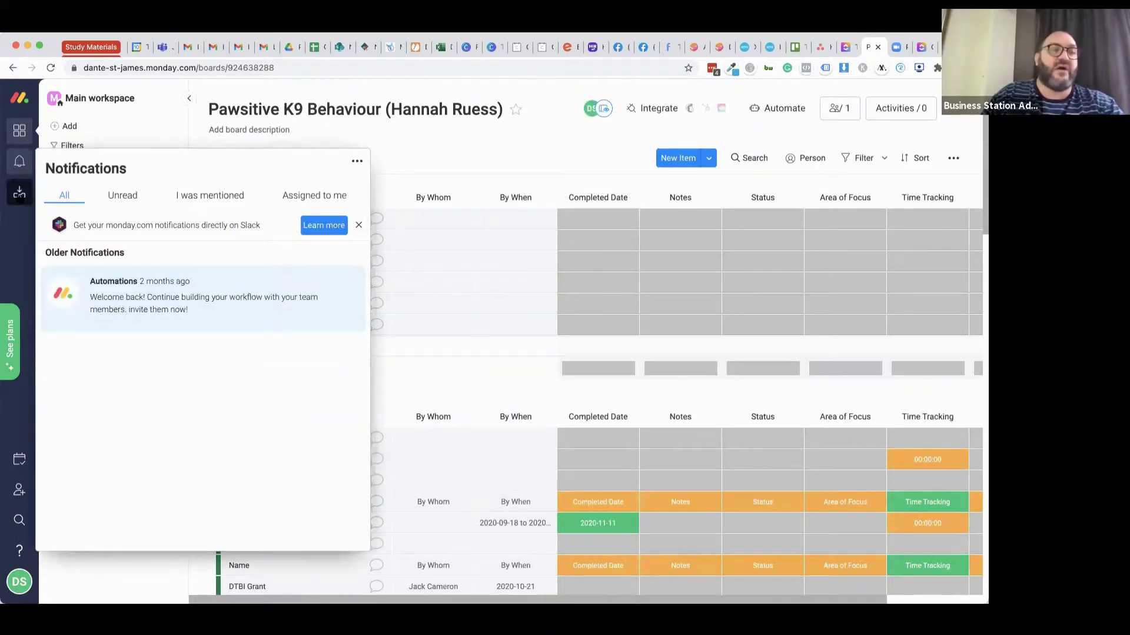
left_click(19, 194)
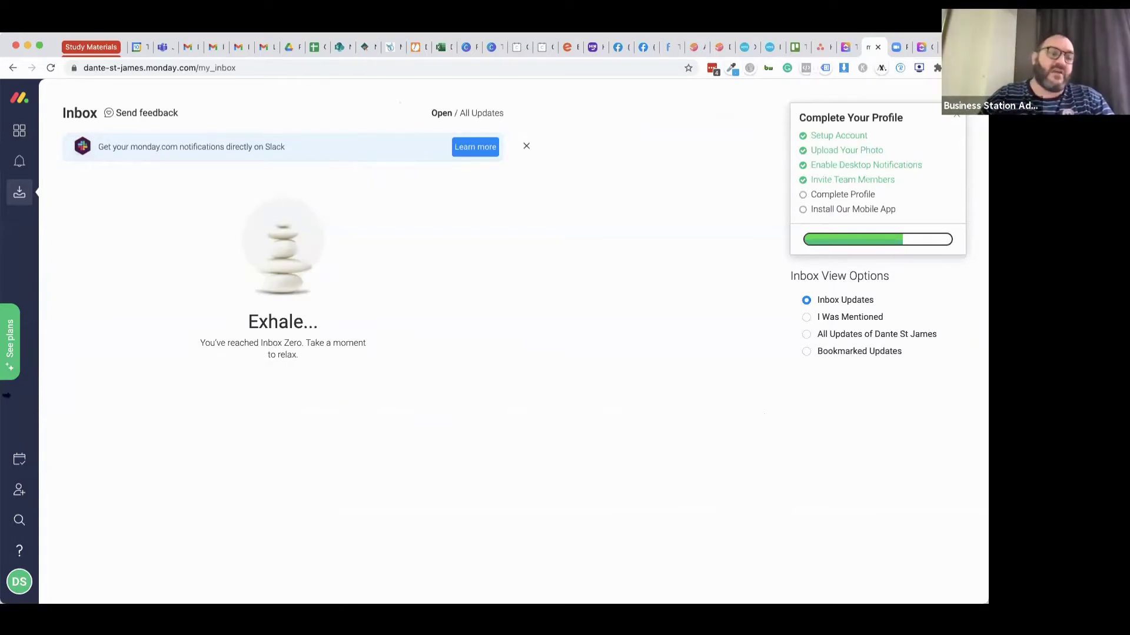
left_click(13, 342)
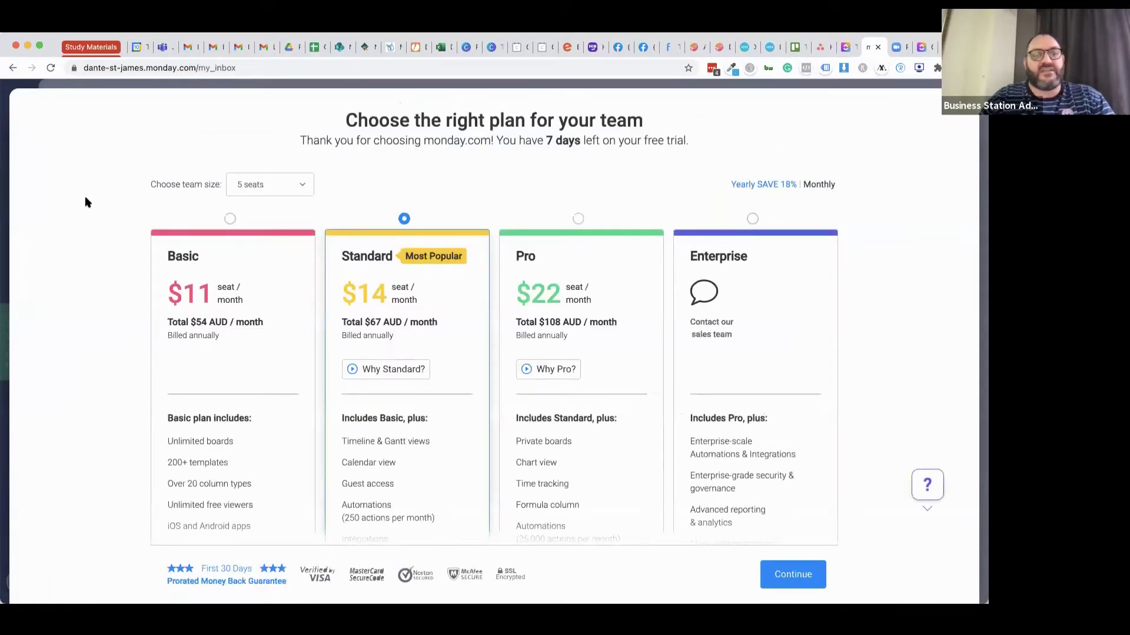
scroll(105, 333, "down", 3)
scroll(104, 333, "up", 1)
scroll(106, 339, "up", 2)
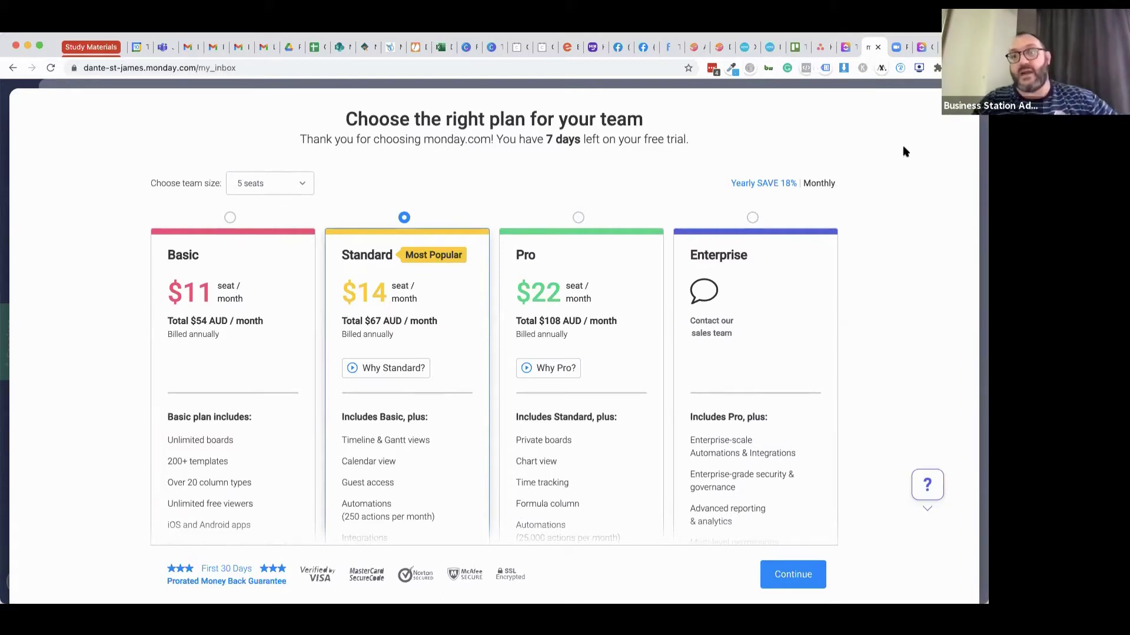
key("Escape")
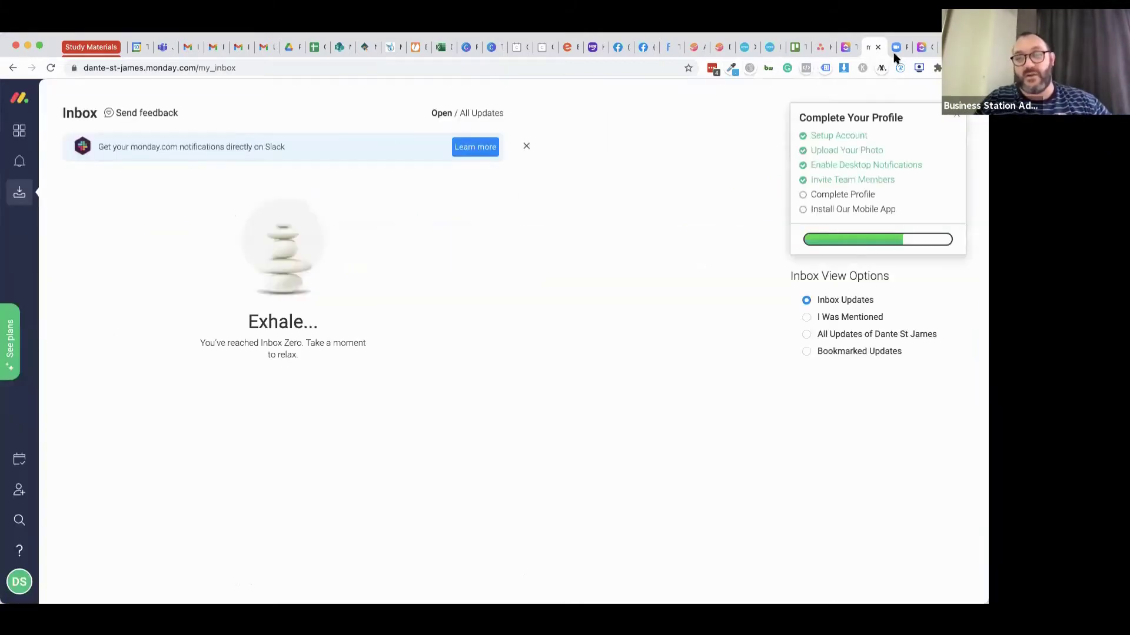
Compare Trello's Team Workflow board, Asana's home page and ClickUp's Clients table, and return to monday.com's inbox.
left_click(821, 48)
left_click(794, 48)
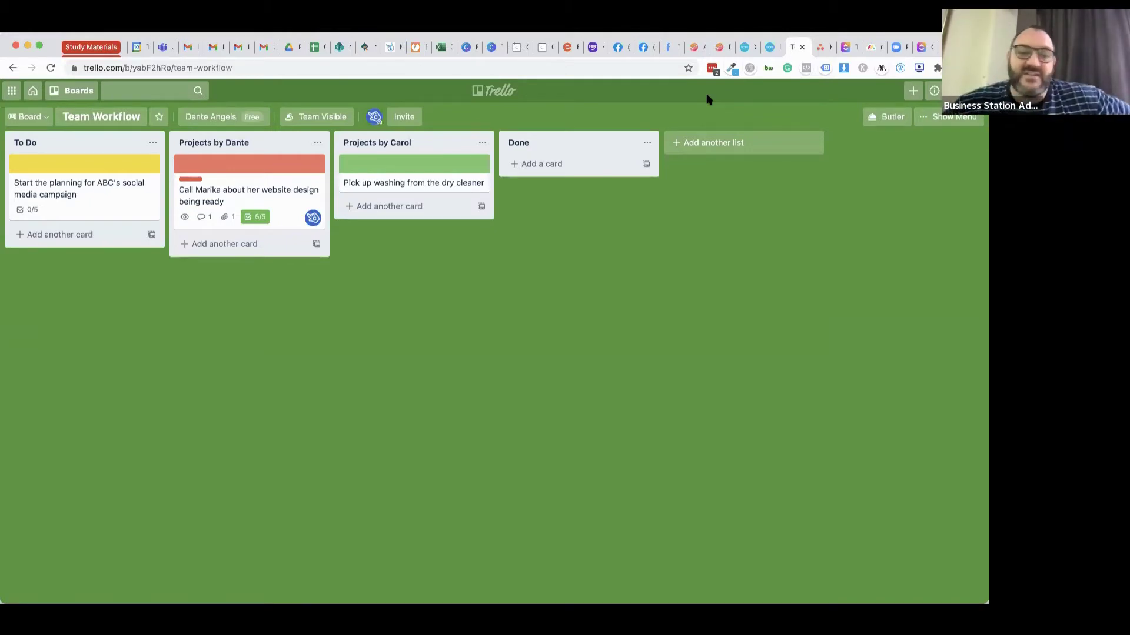
left_click(823, 49)
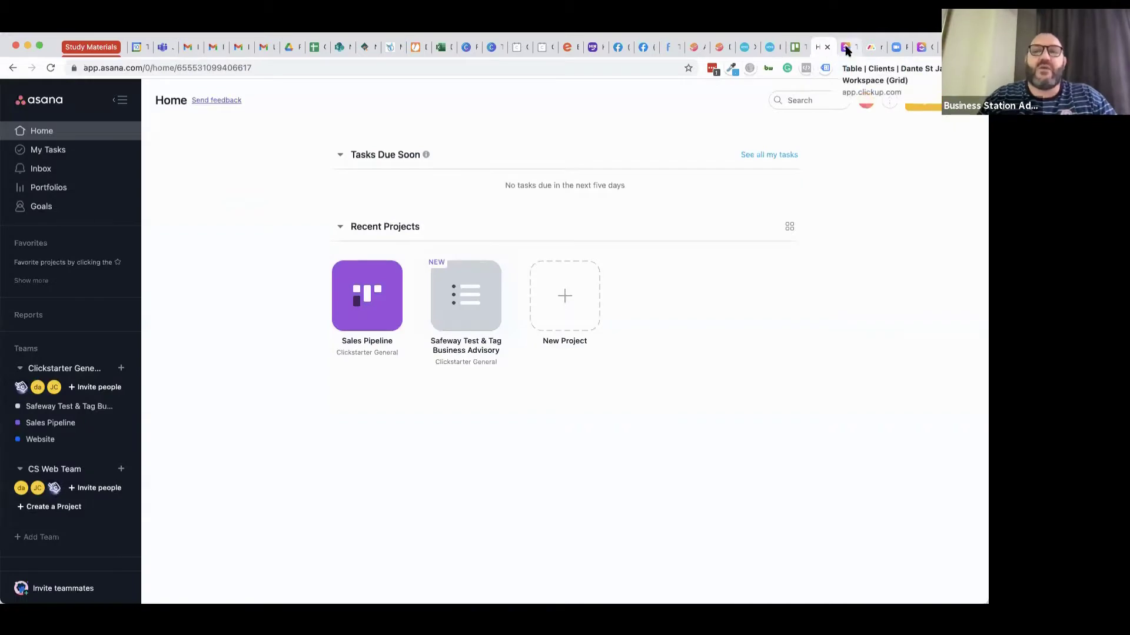
left_click(845, 50)
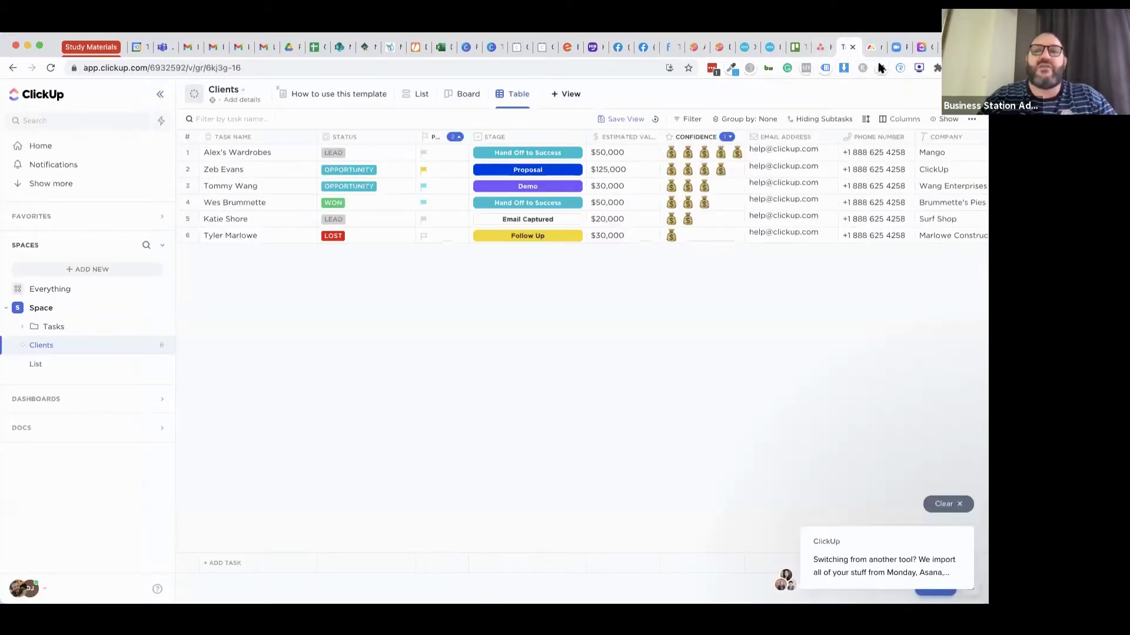
left_click(869, 49)
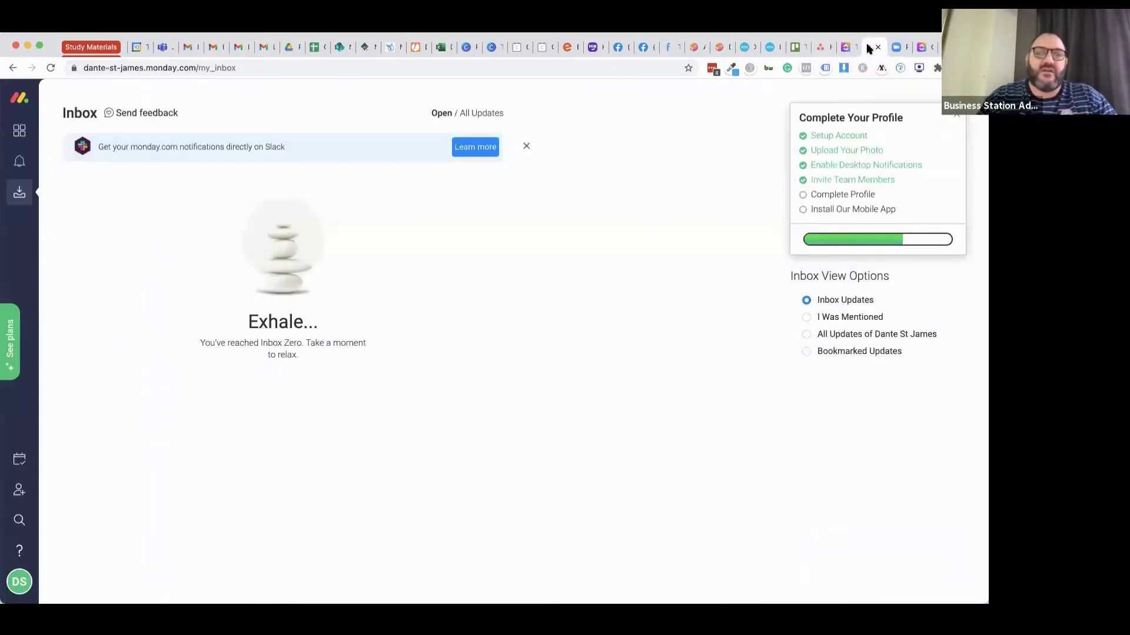
left_click(794, 50)
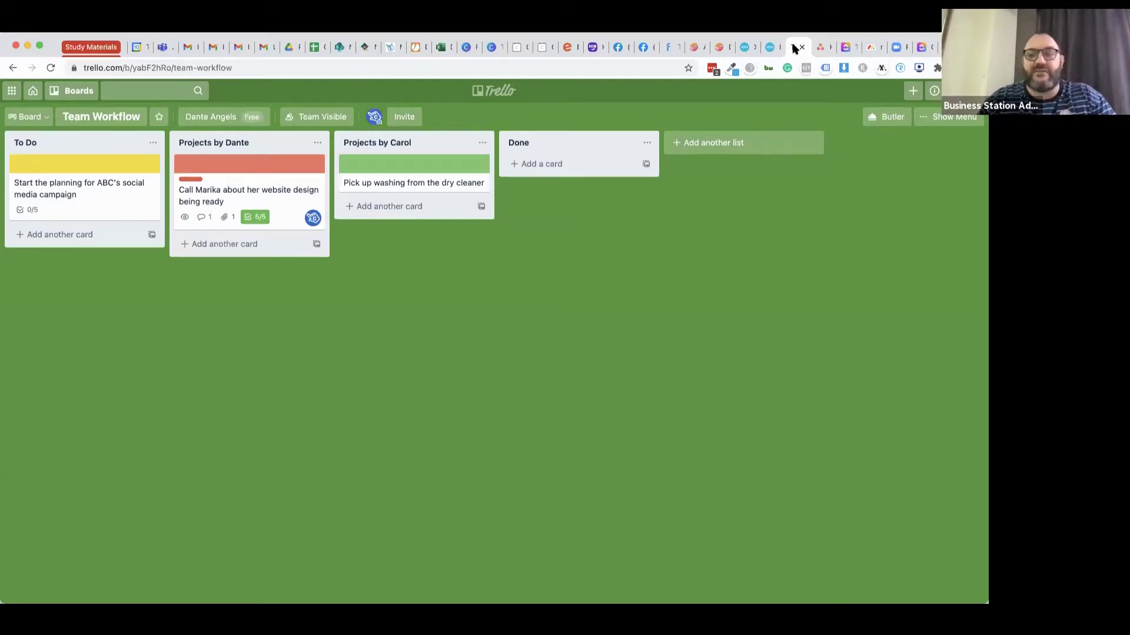
left_click(819, 47)
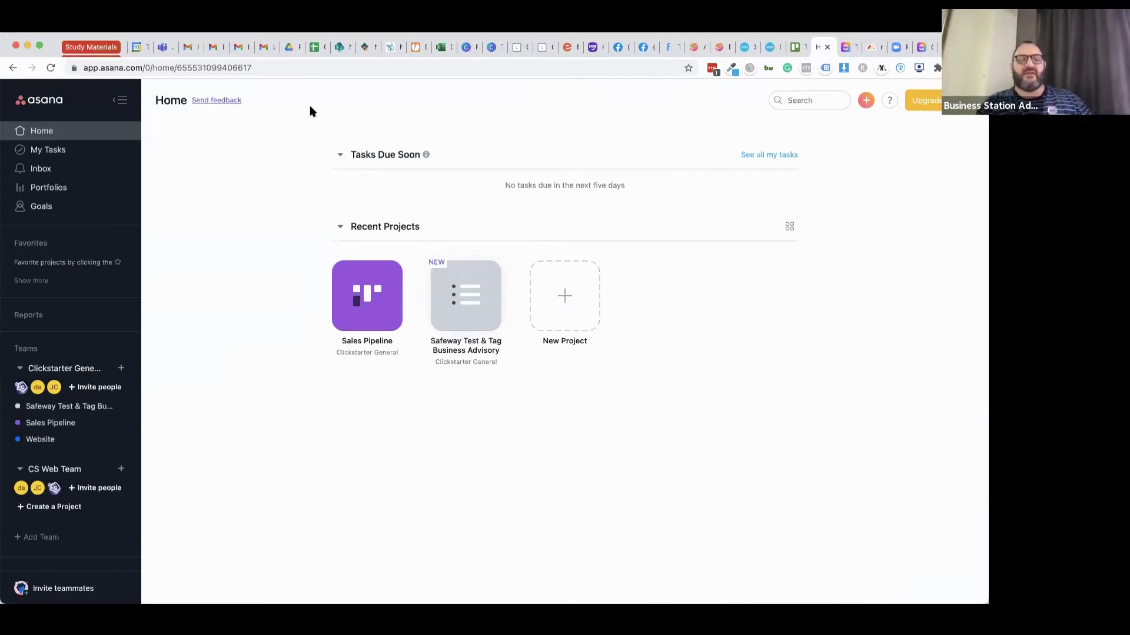
left_click(847, 47)
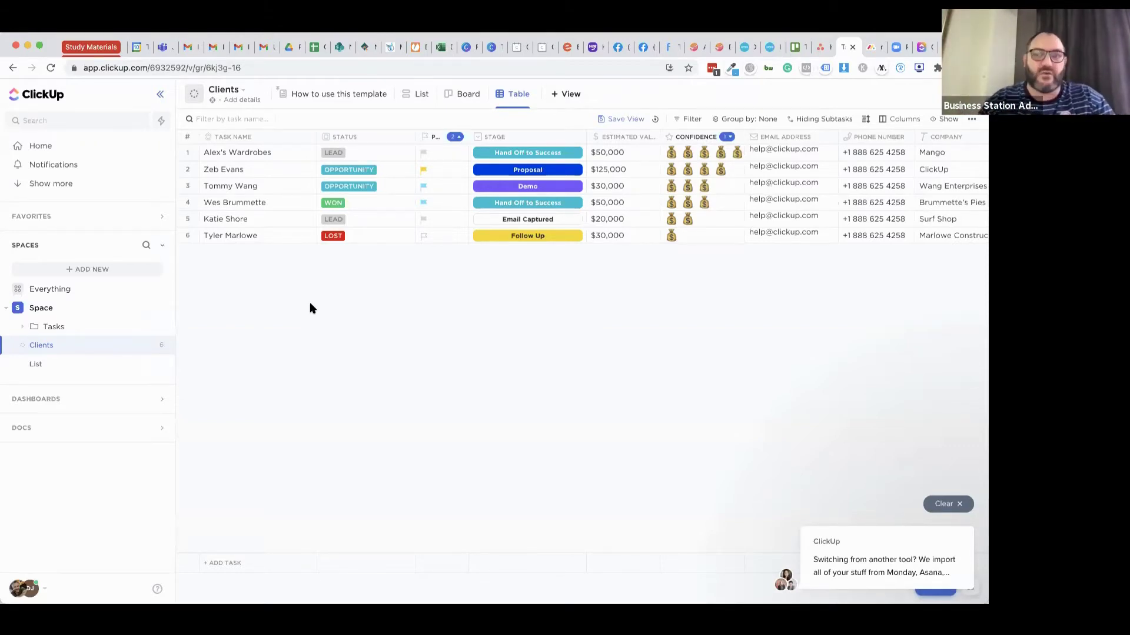
left_click(870, 49)
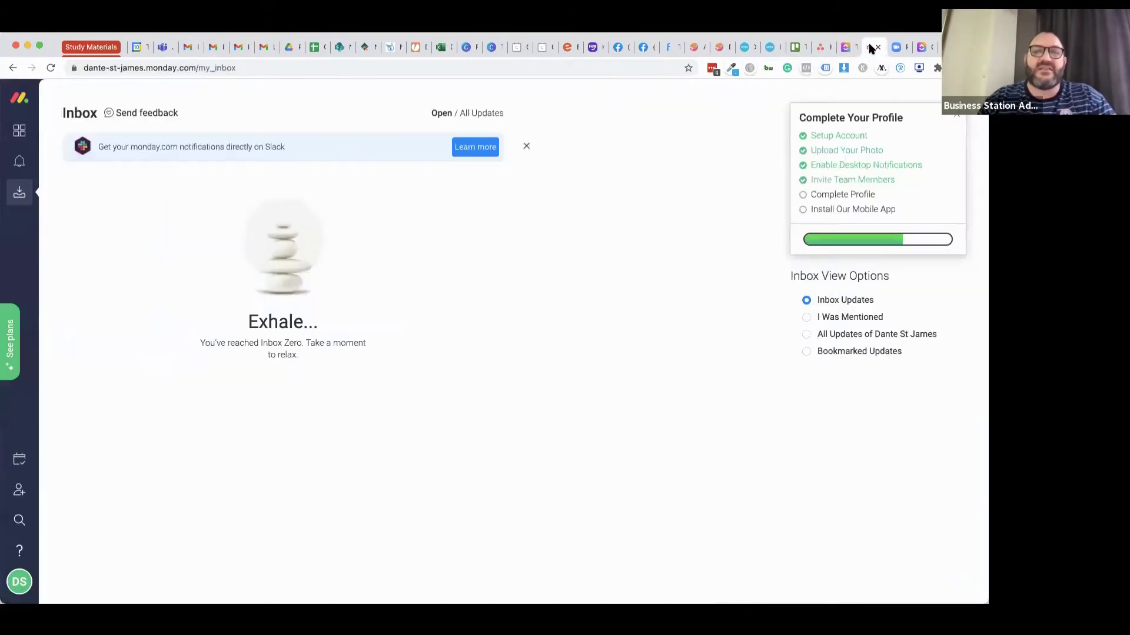
Dismiss the inbox's Slack notifications banner and open the full Template center from the Main workspace.
left_click(528, 147)
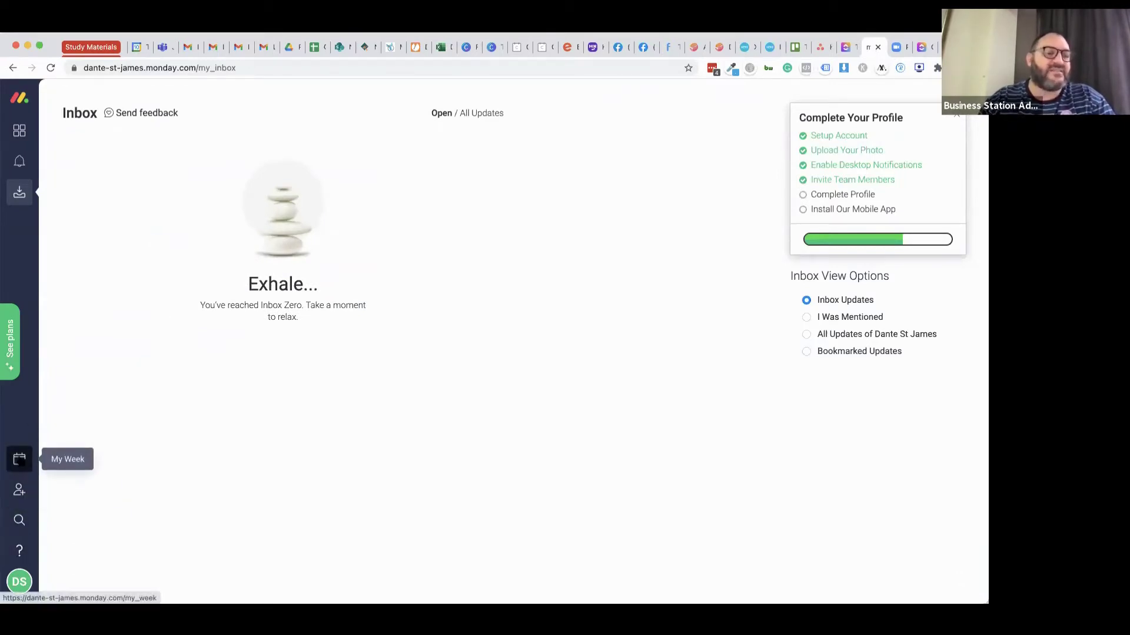
left_click(20, 131)
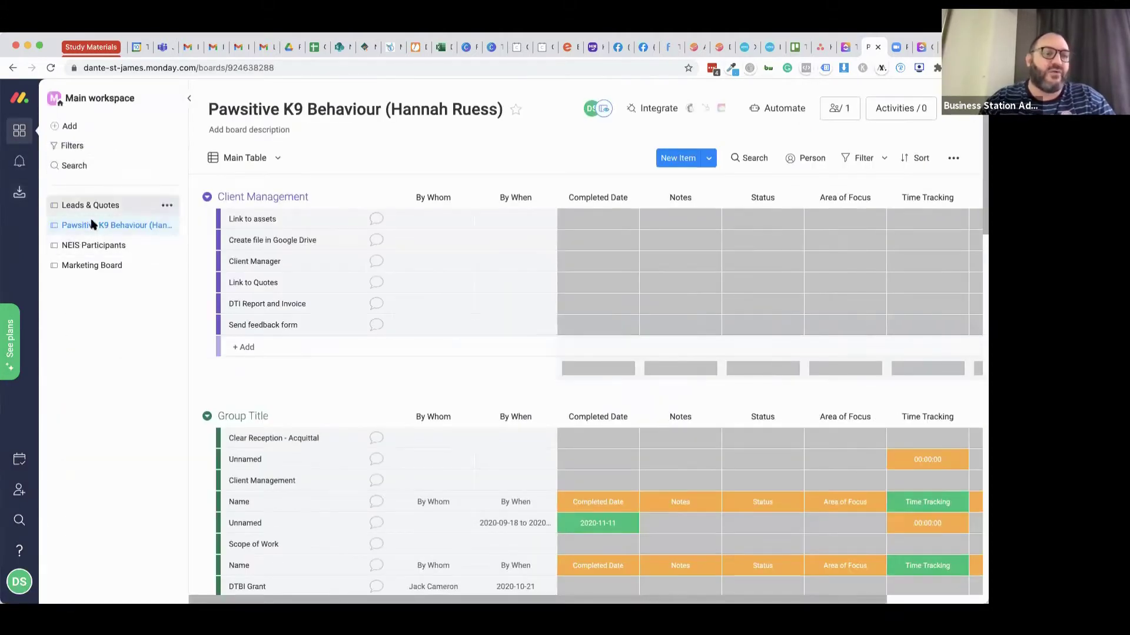
left_click(81, 130)
mouse_move(247, 167)
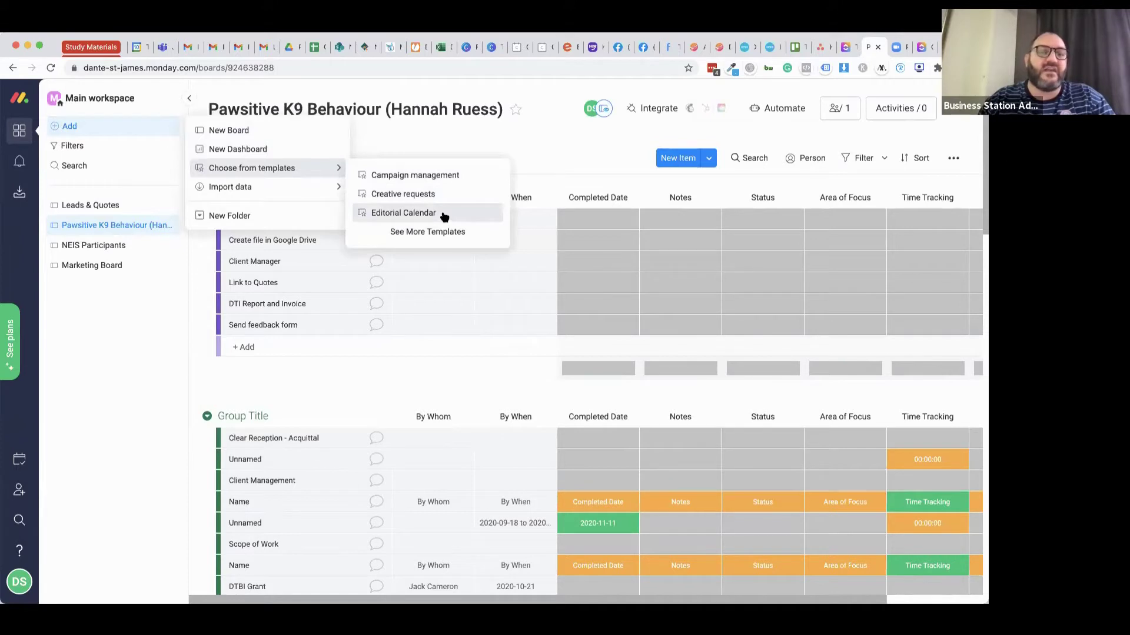
left_click(426, 234)
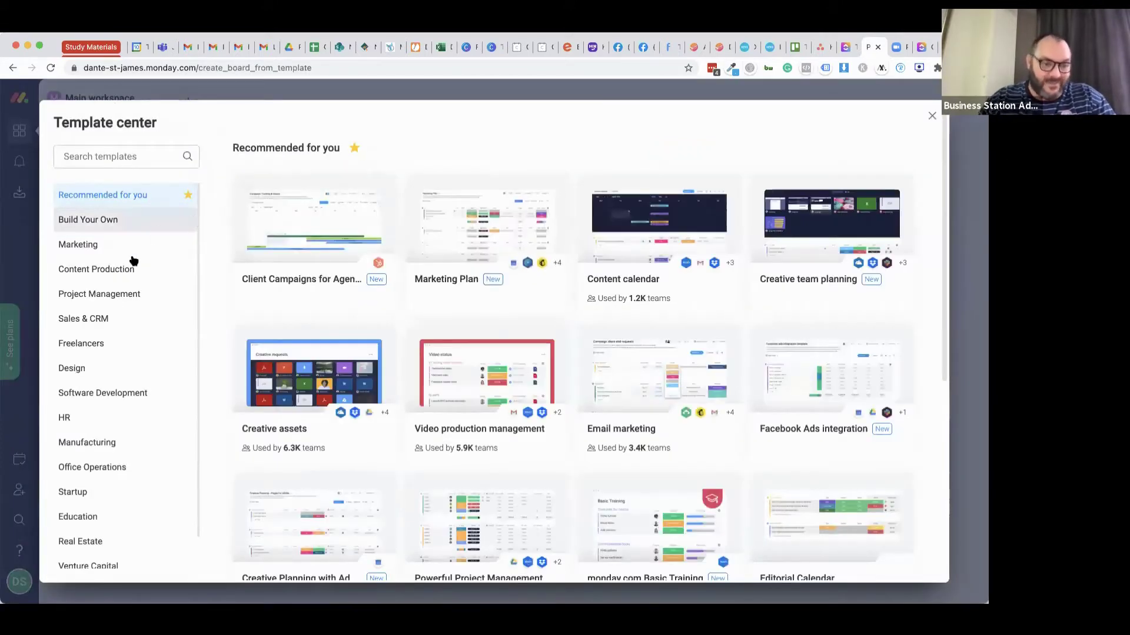
Browse the board templates in the Sales & CRM and Real Estate categories.
left_click(102, 319)
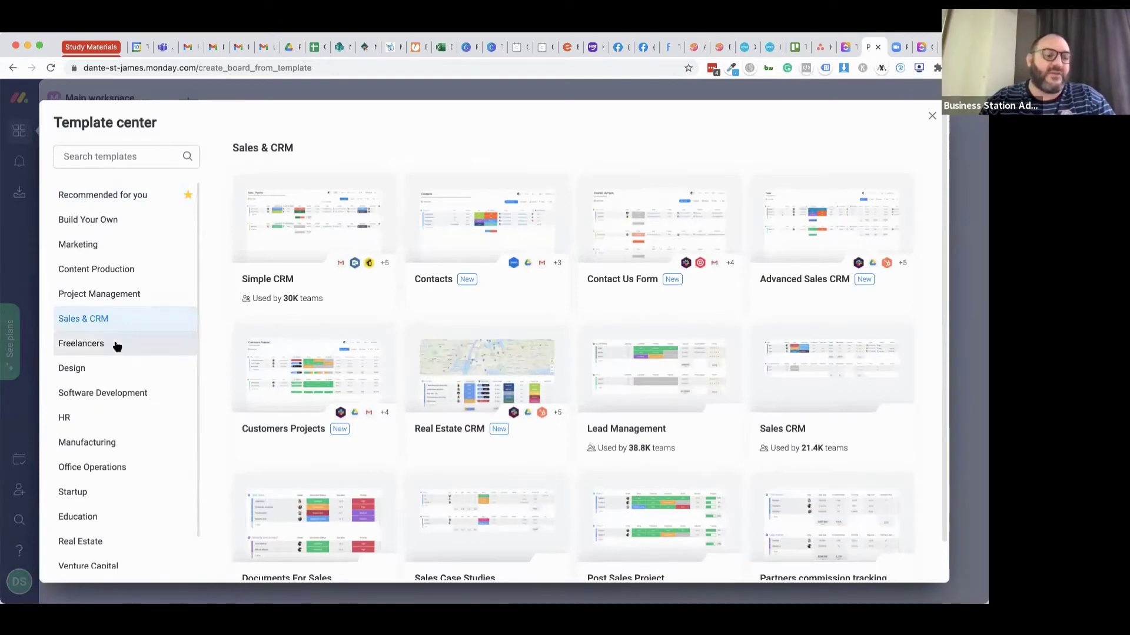
scroll(100, 412, "down", 1)
left_click(82, 505)
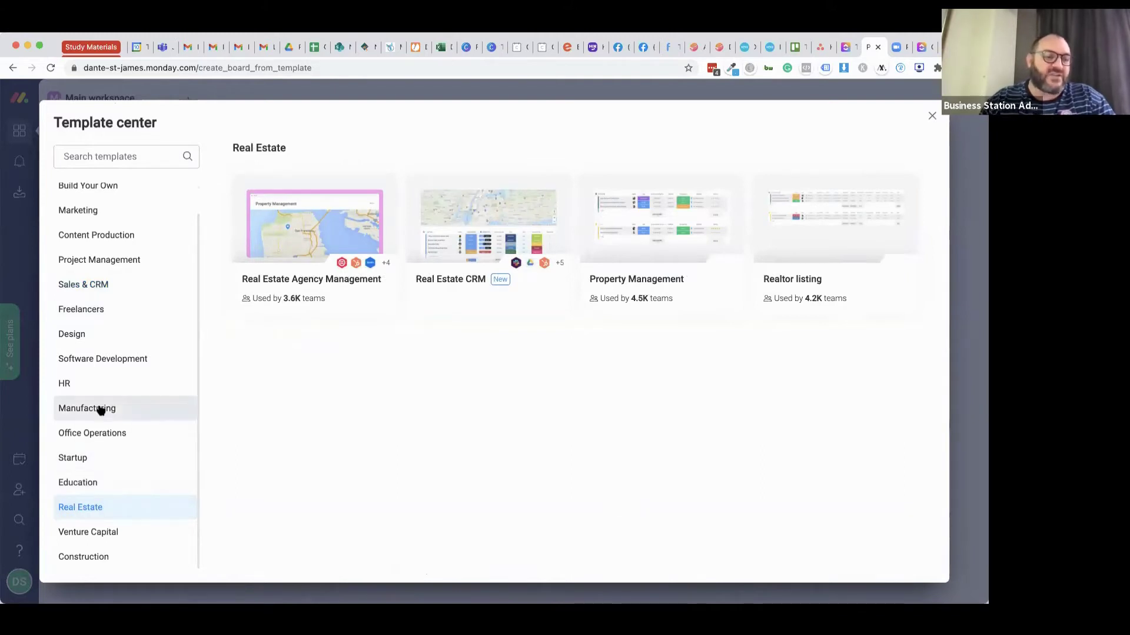
Preview the Construction Projects - High Level View template in the Construction category, and close the Template center.
scroll(100, 326, "up", 1)
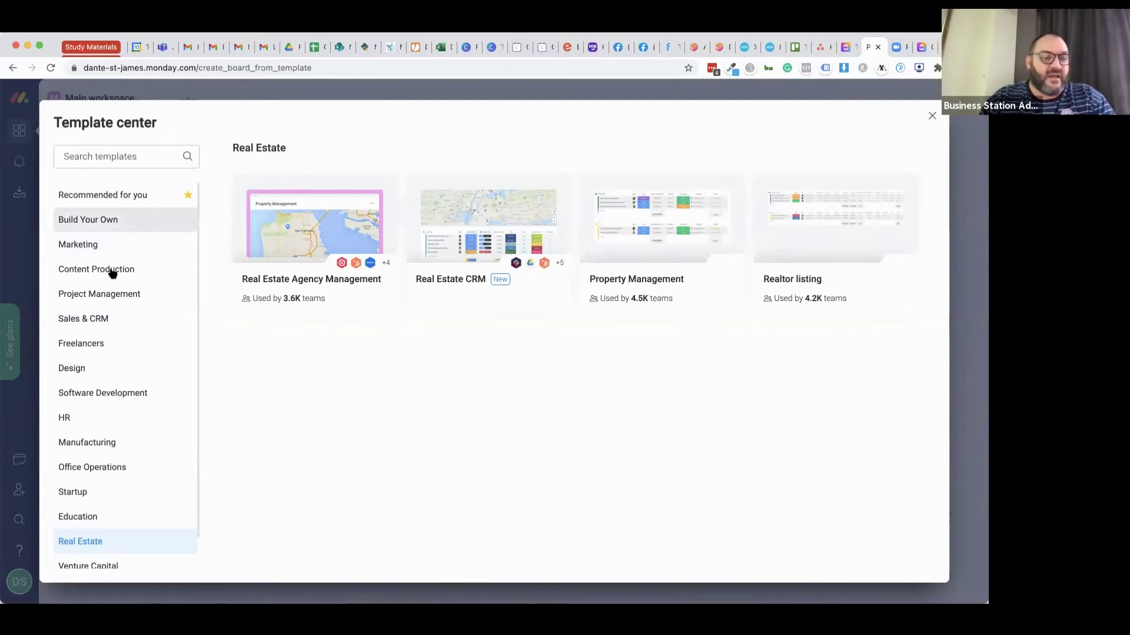
scroll(112, 273, "down", 1)
left_click(89, 558)
mouse_move(536, 250)
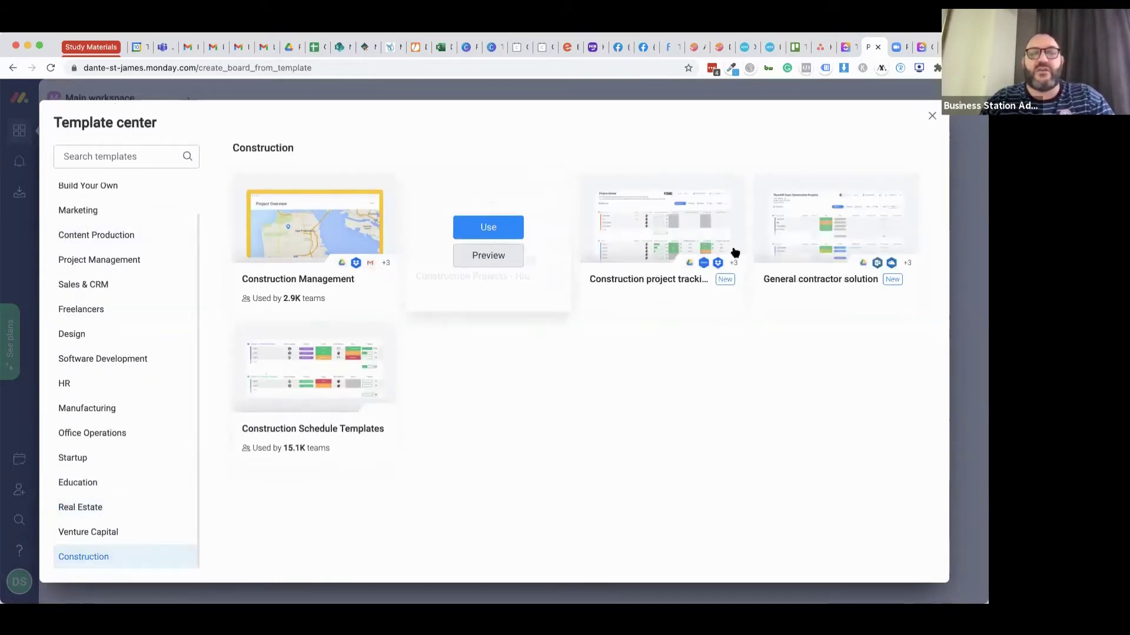
left_click(488, 256)
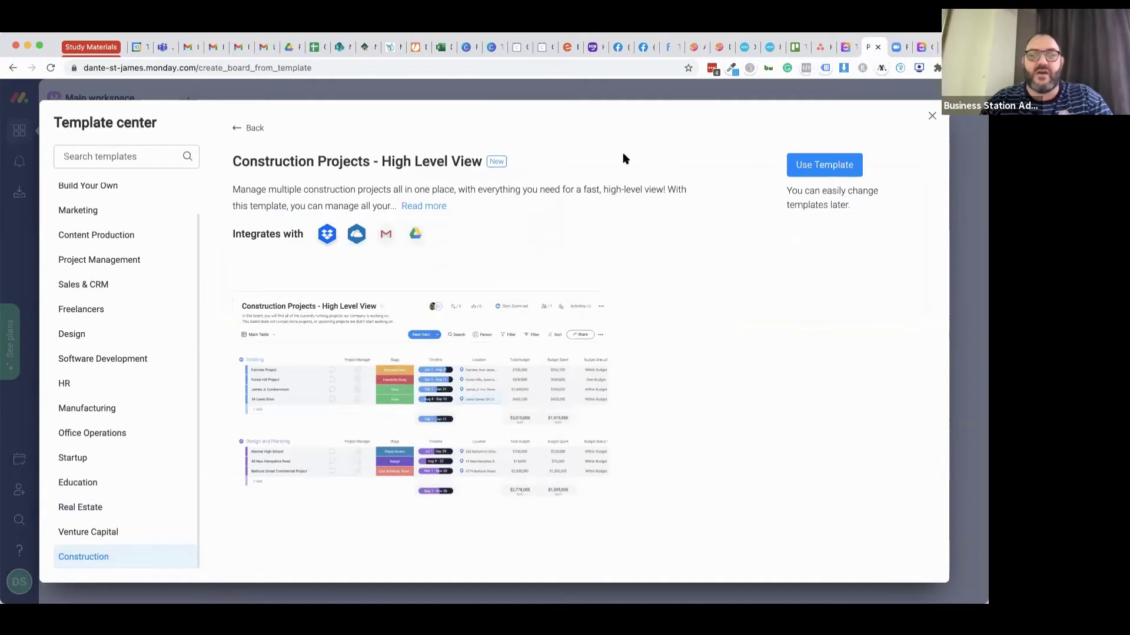
left_click(933, 117)
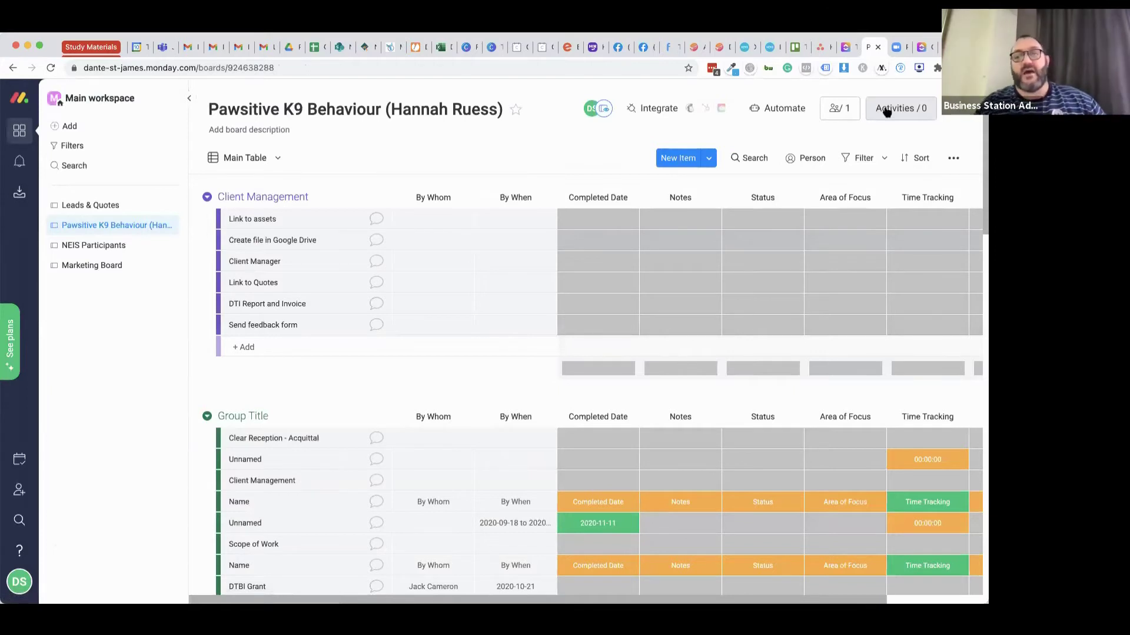
Switch to ClickUp's Clients table for comparison and return to the client board in monday.com.
left_click(846, 47)
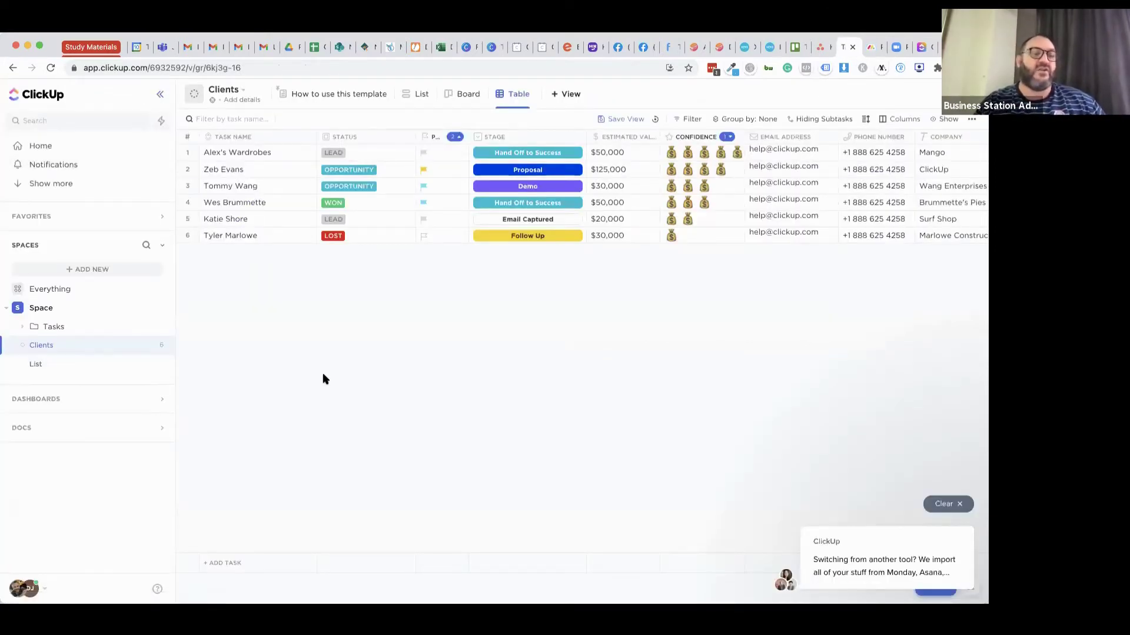
left_click(874, 47)
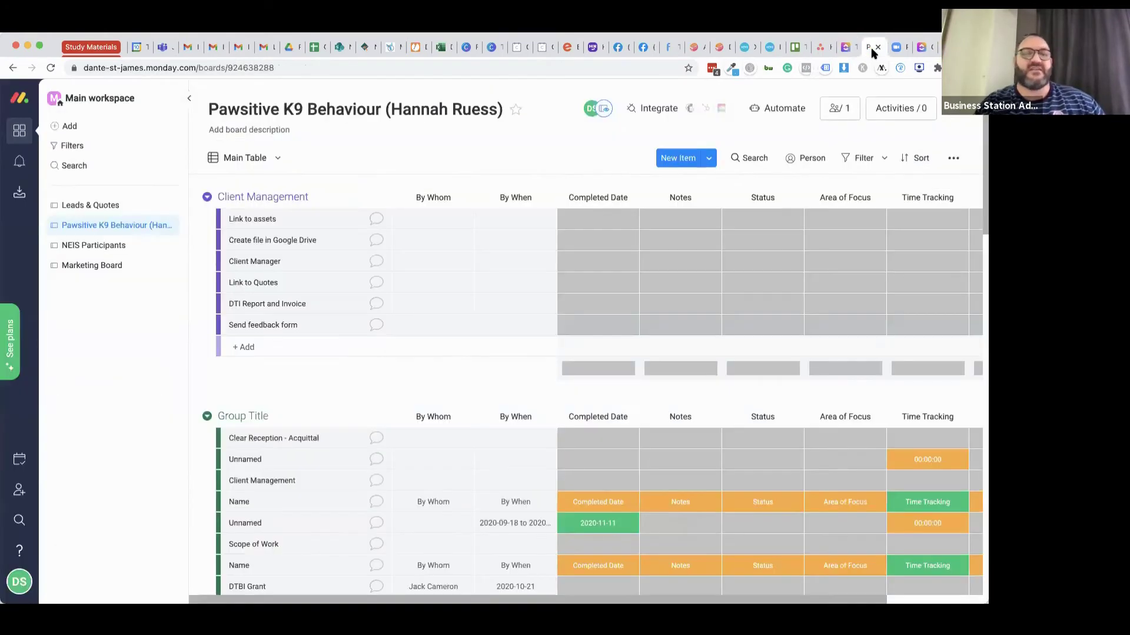